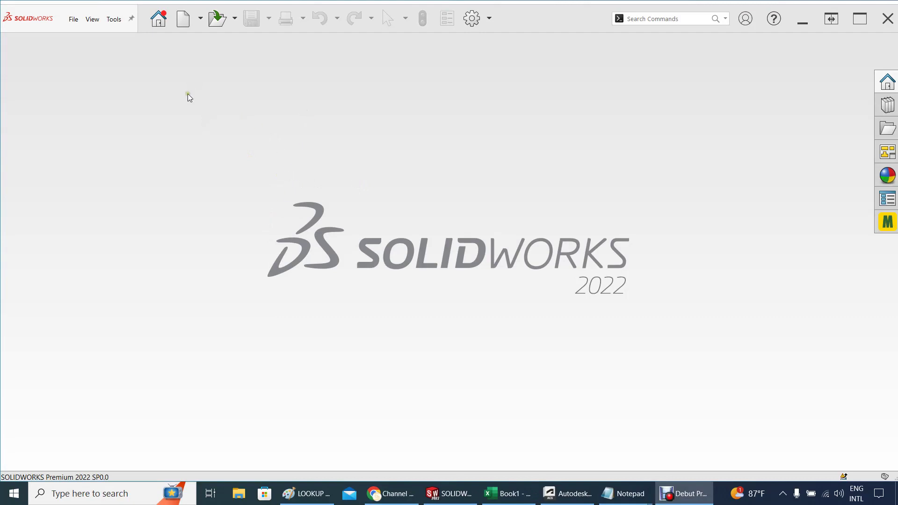
- Create a new Part document (Part1) from the New SOLIDWORKS Document dialog
{"action": "left_click", "coordinate": [202, 21]}
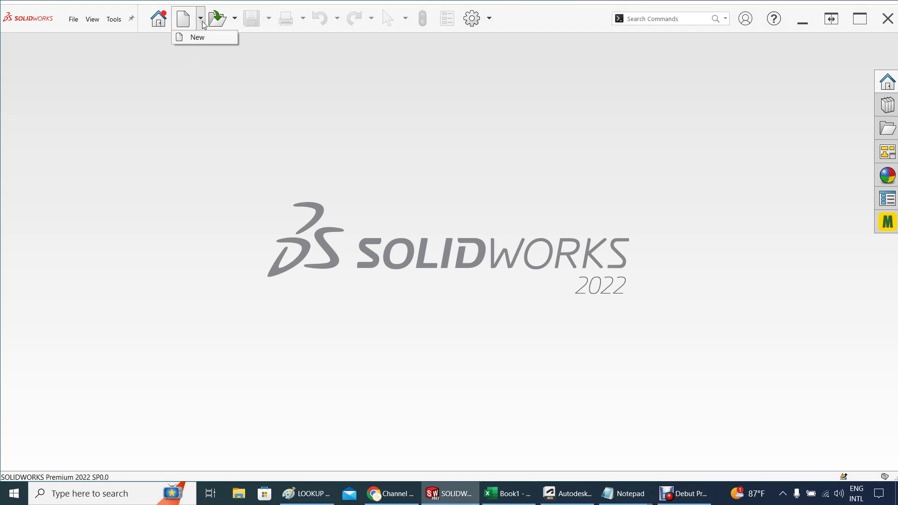
{"action": "left_click", "coordinate": [195, 37]}
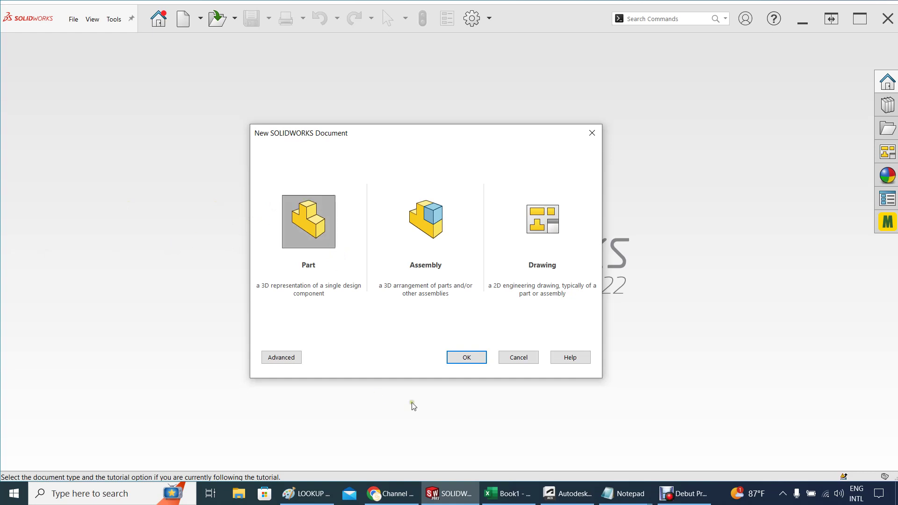
{"action": "left_click", "coordinate": [464, 358]}
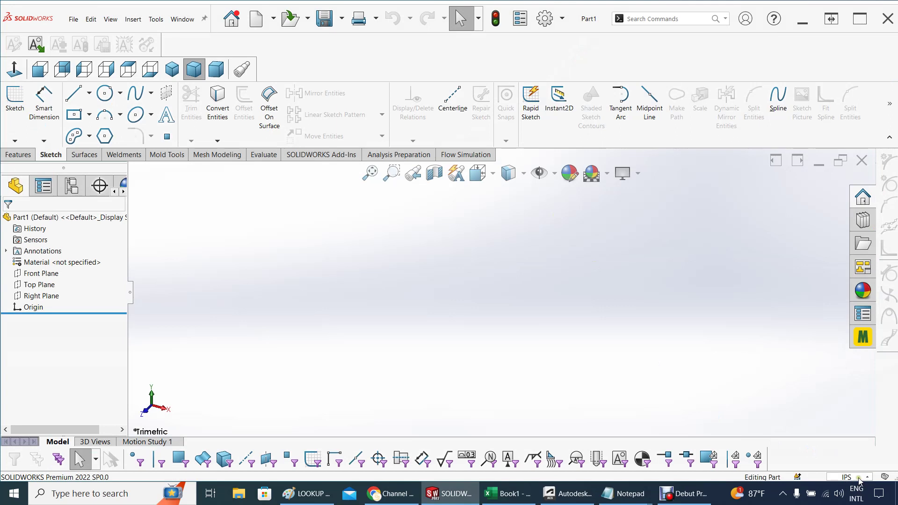
{"action": "left_click", "coordinate": [859, 477]}
- Set the part units to MMGS and apply the Plain White scene
{"action": "left_click", "coordinate": [823, 435]}
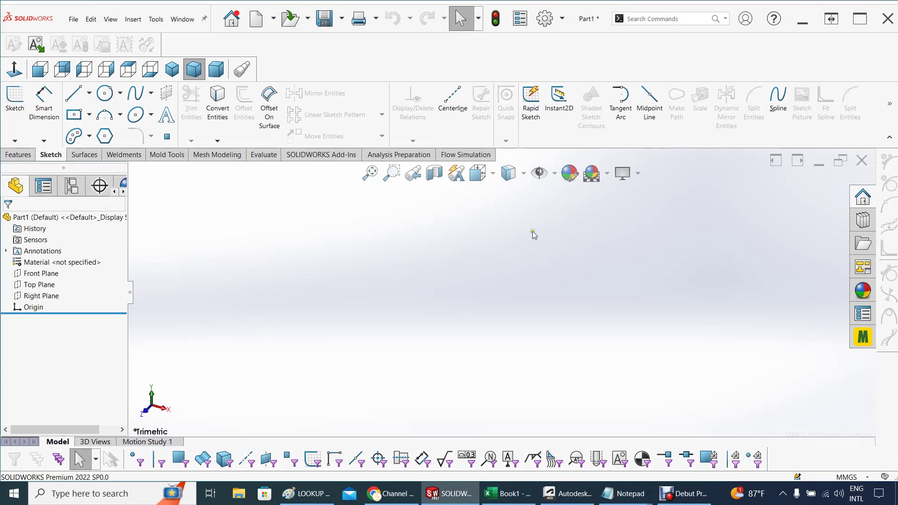
{"action": "left_click", "coordinate": [607, 174]}
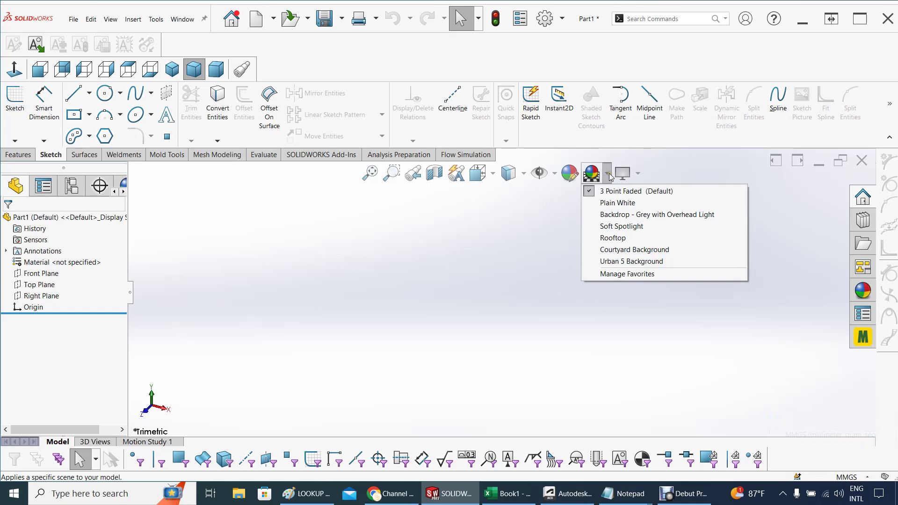
{"action": "left_click", "coordinate": [608, 203]}
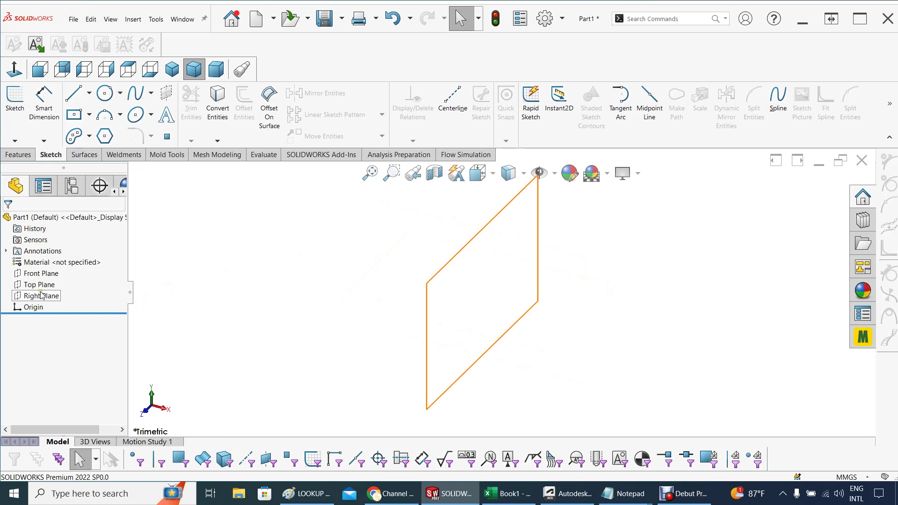
- Start a new sketch on the Top Plane
{"action": "left_click", "coordinate": [41, 276]}
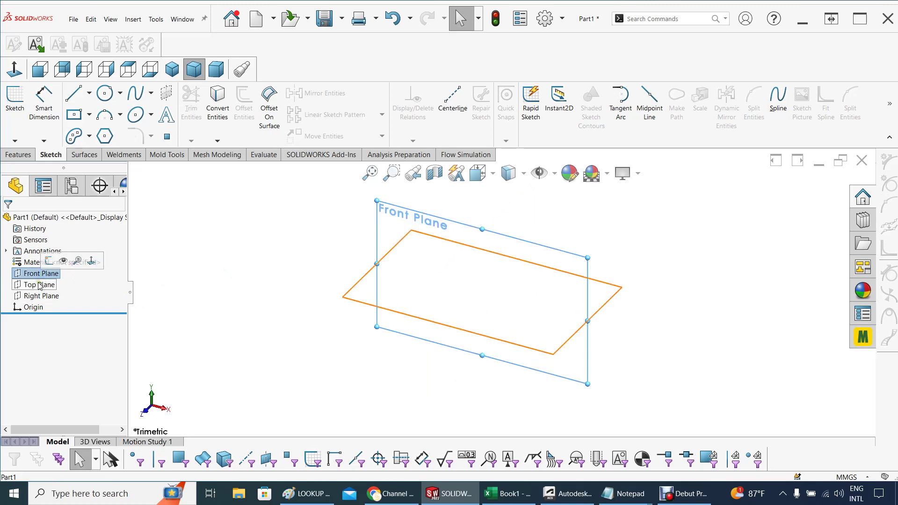
{"action": "left_click", "coordinate": [40, 285]}
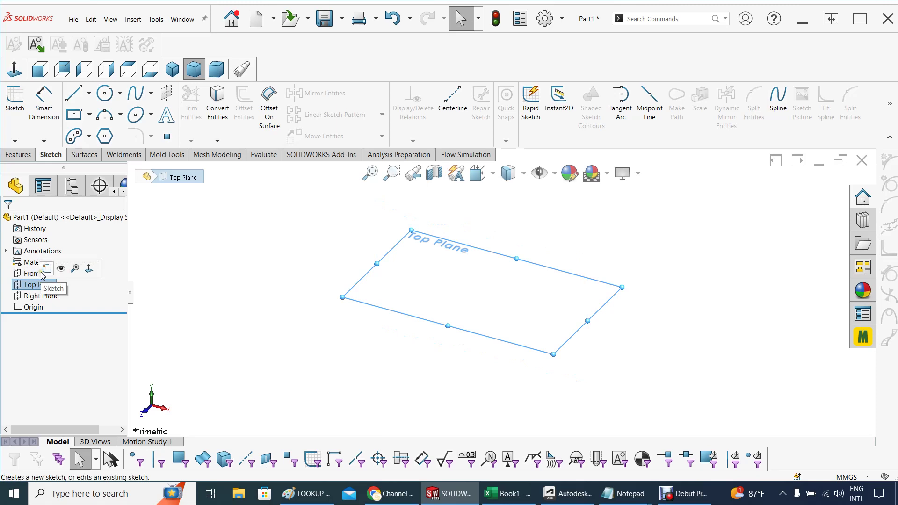
{"action": "left_click", "coordinate": [47, 270]}
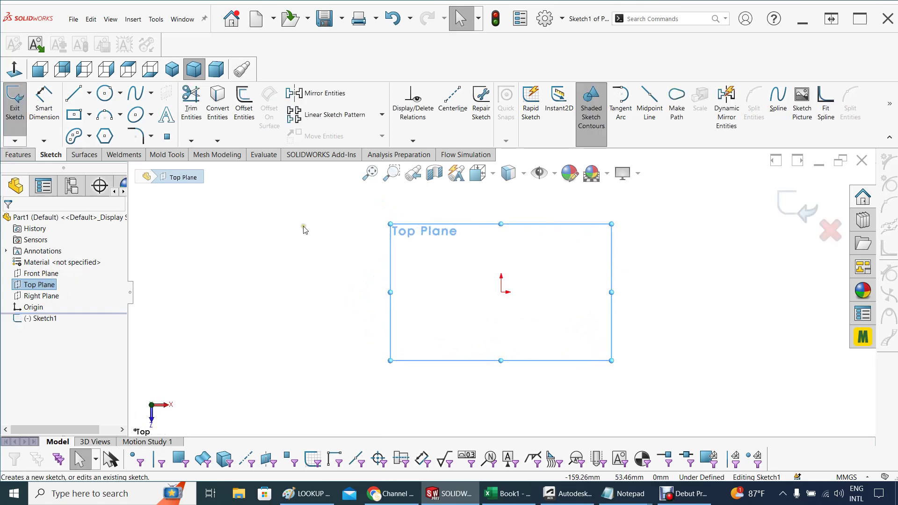
- Draw a centre-point circle centred on the origin
{"action": "left_click", "coordinate": [120, 92]}
{"action": "left_click", "coordinate": [102, 110]}
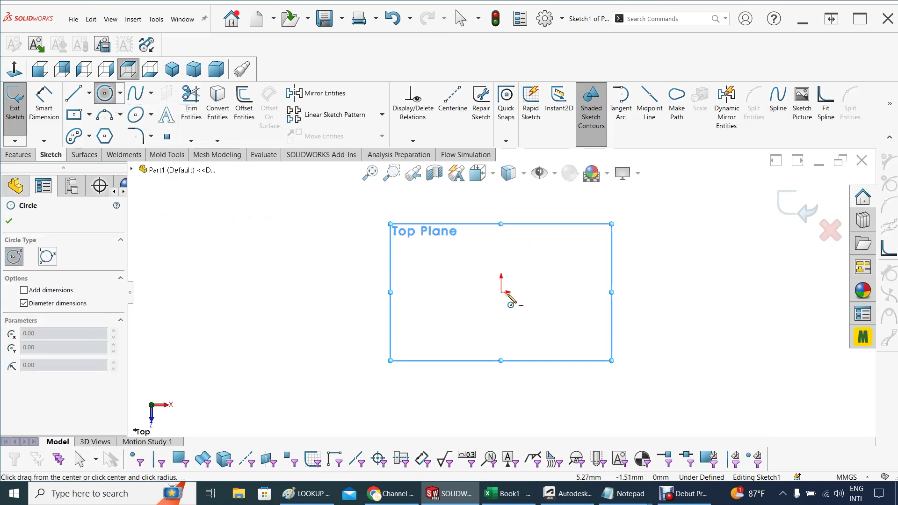
{"action": "mouse_move", "coordinate": [502, 292]}
{"action": "left_mouse_down"}
{"action": "mouse_move", "coordinate": [521, 315]}
{"action": "mouse_move", "coordinate": [534, 313]}
{"action": "left_mouse_up"}
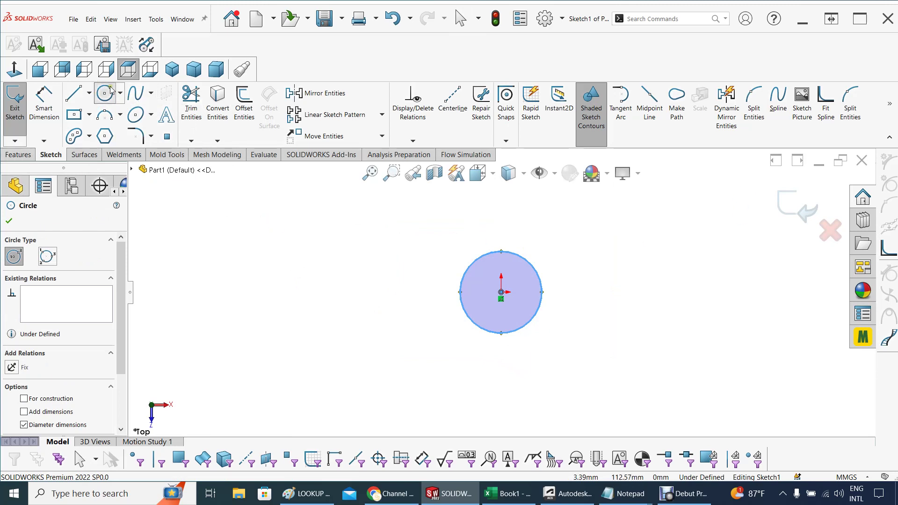
- Dimension the circle to 14 mm diameter and preview a 10 mm Boss-Extrude
{"action": "left_click", "coordinate": [44, 102]}
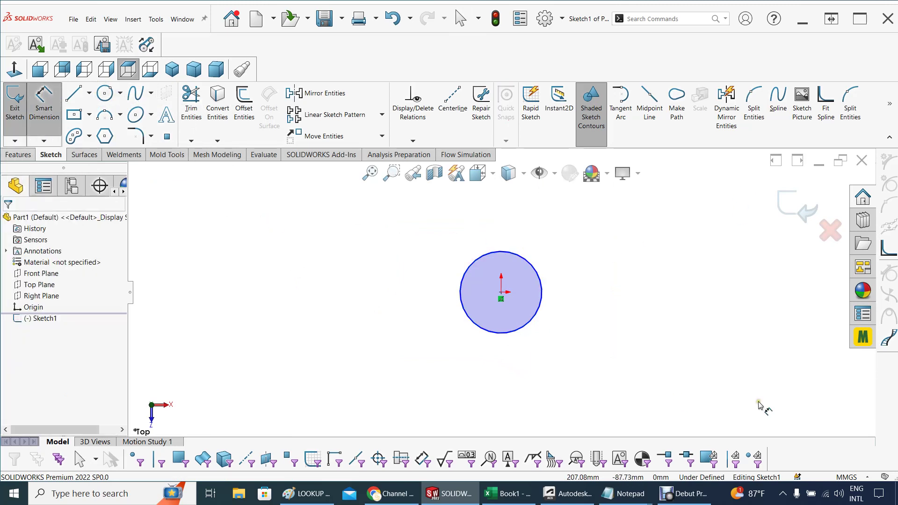
{"action": "left_click", "coordinate": [546, 297]}
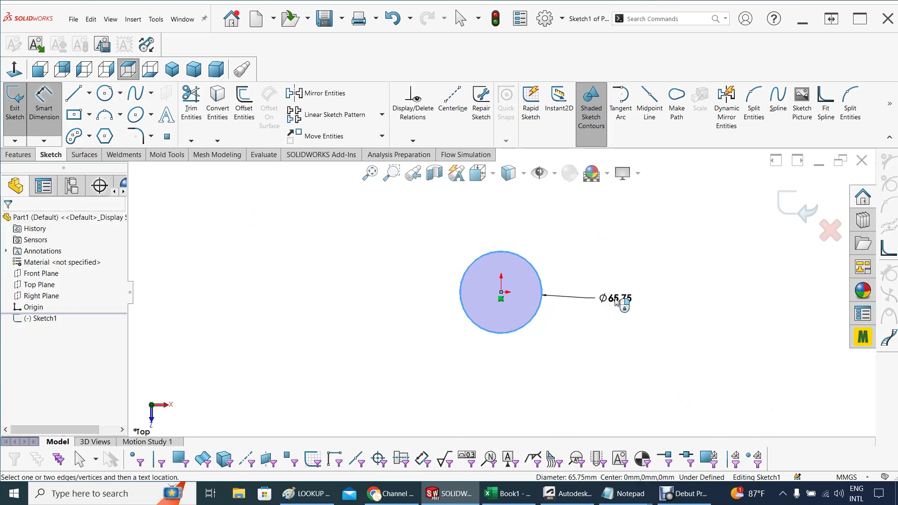
{"action": "left_click", "coordinate": [622, 302]}
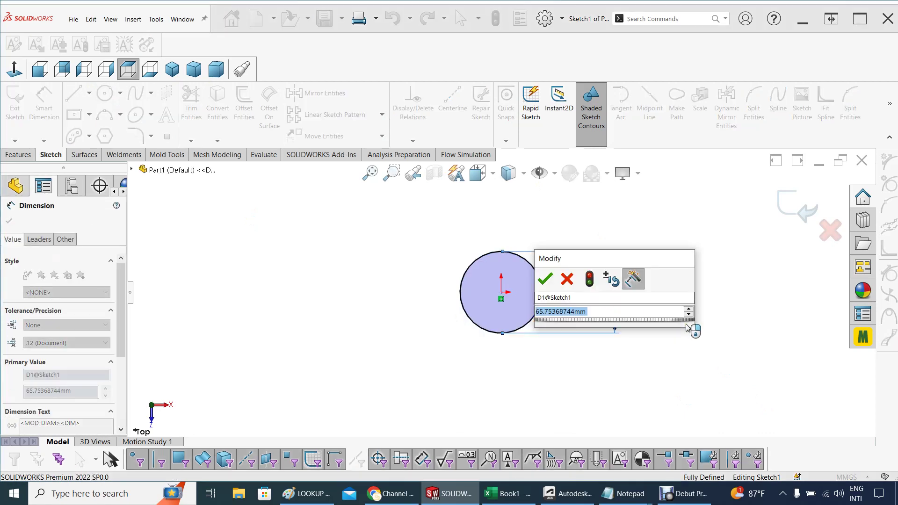
{"action": "type", "text": "14"}
{"action": "mouse_move", "coordinate": [688, 328]}
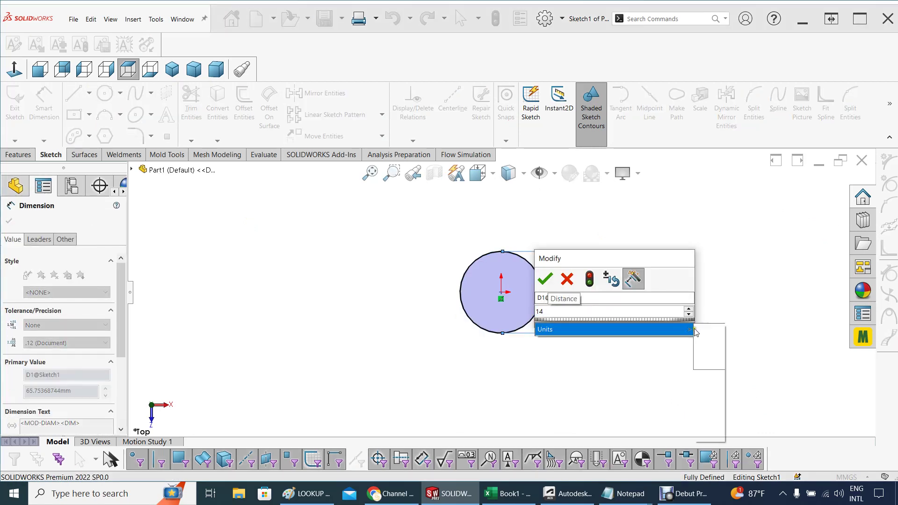
{"action": "left_click", "coordinate": [546, 279]}
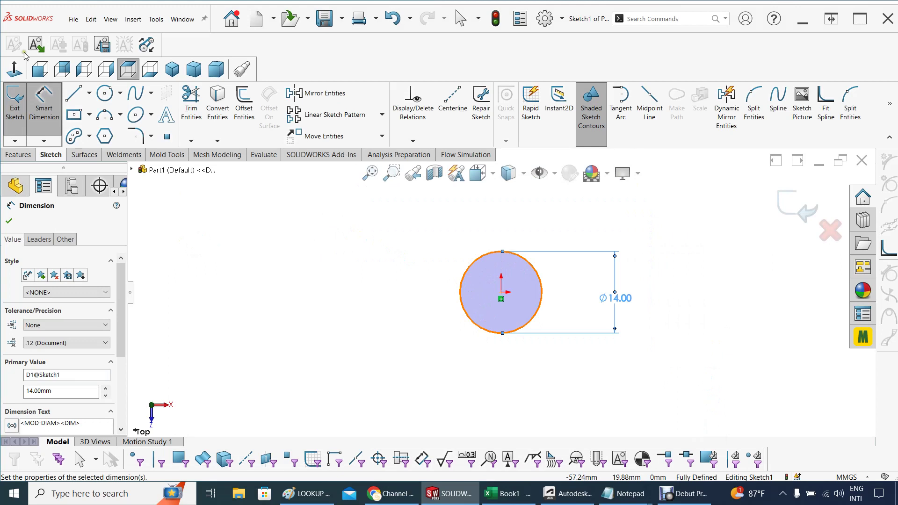
{"action": "left_click", "coordinate": [20, 155]}
{"action": "left_click", "coordinate": [15, 104]}
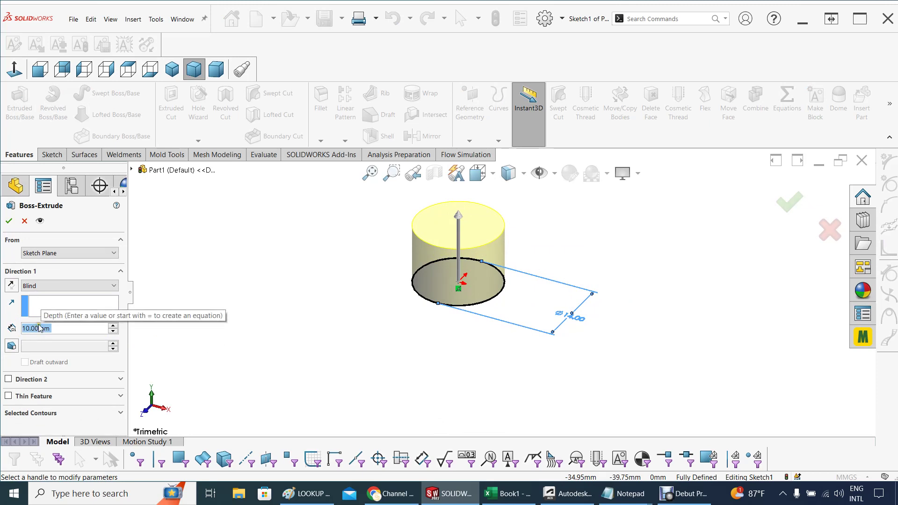
- Accept the 10 mm Boss-Extrude cylinder and open a sketch on its bottom face
{"action": "left_click", "coordinate": [8, 221]}
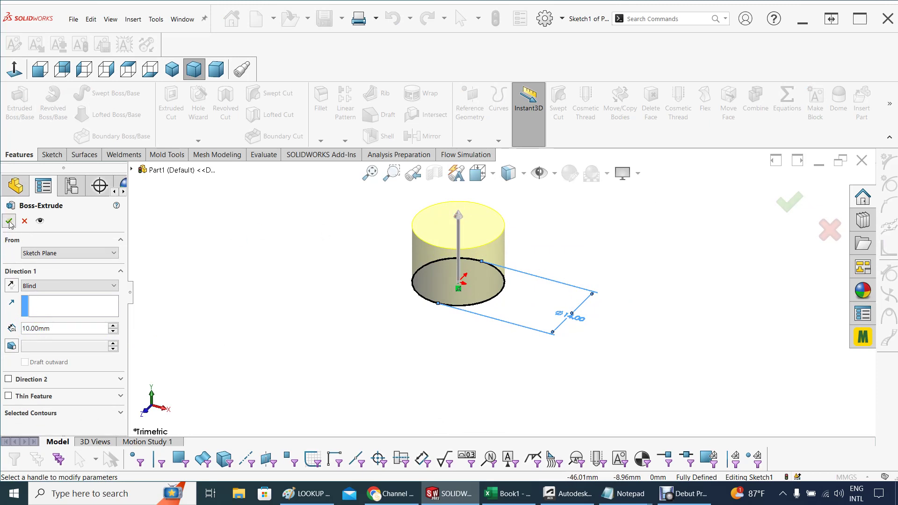
{"action": "middle_click_drag", "start_coordinate": [435, 305], "coordinate": [642, 258]}
{"action": "scroll", "coordinate": [681, 315], "scroll_direction": "down", "scroll_amount": 2}
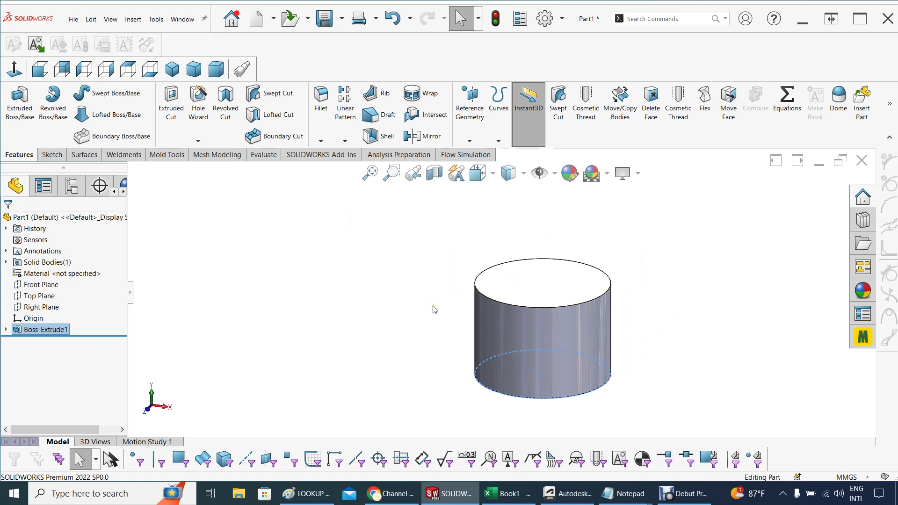
{"action": "middle_click_drag", "start_coordinate": [512, 357], "coordinate": [561, 395]}
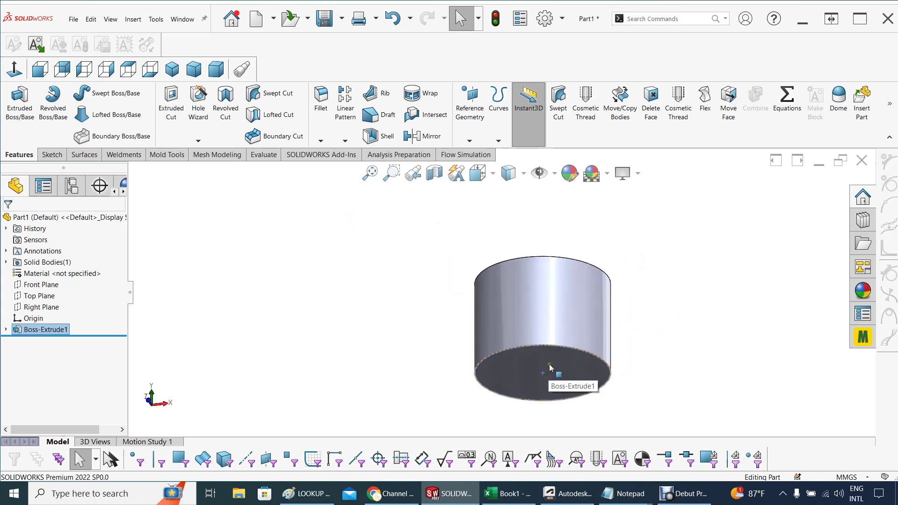
{"action": "middle_click_drag", "start_coordinate": [417, 283], "coordinate": [639, 210]}
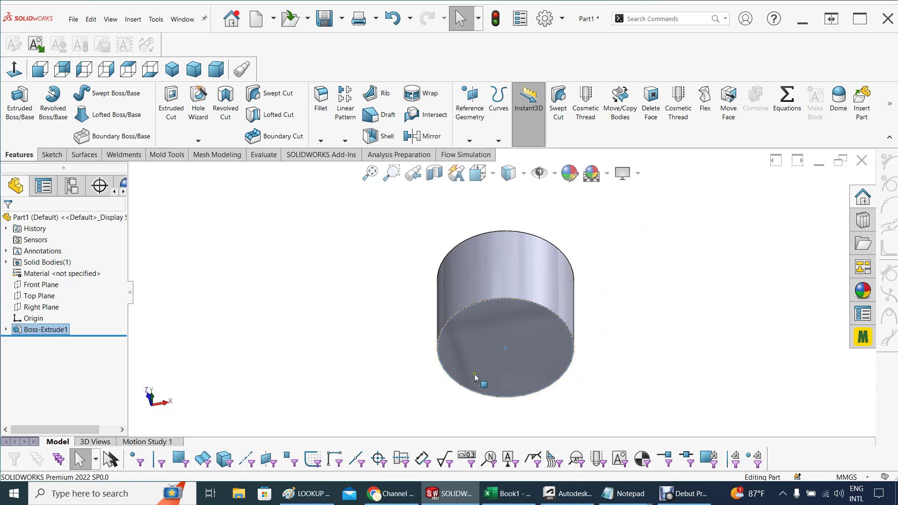
{"action": "left_click", "coordinate": [488, 332]}
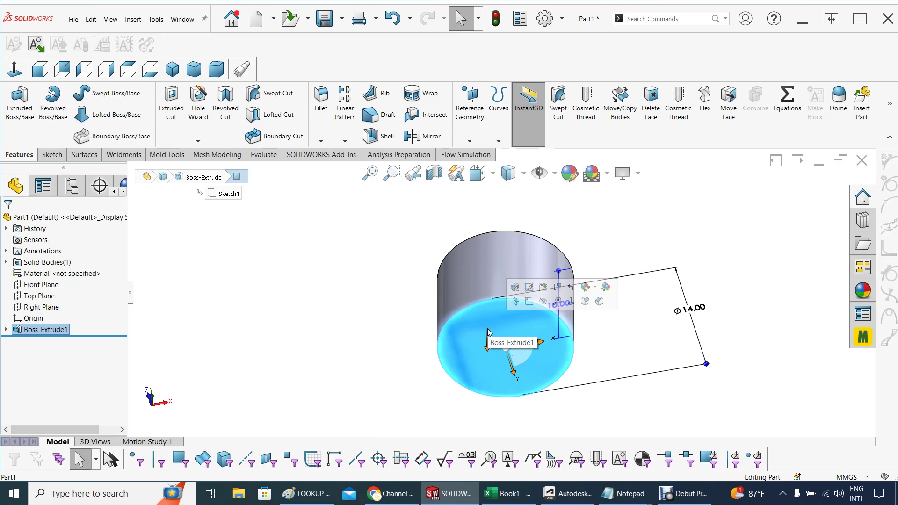
{"action": "left_click", "coordinate": [529, 302]}
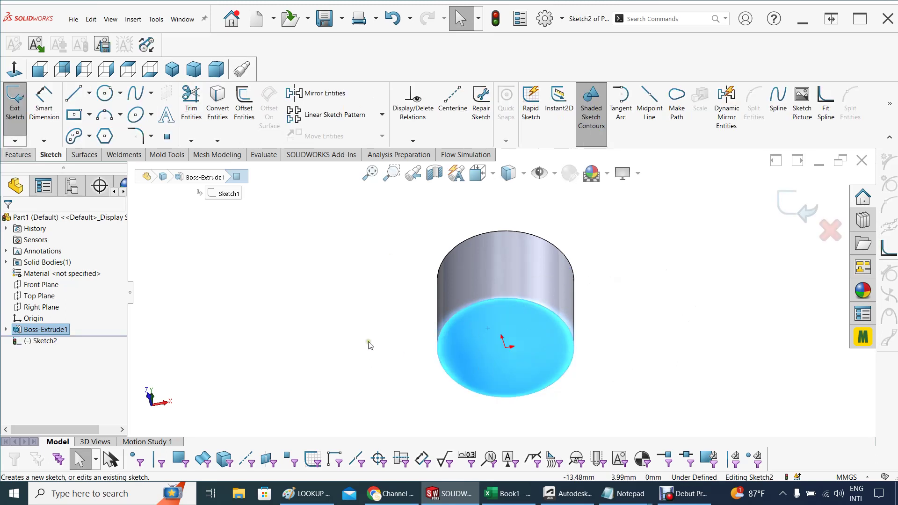
- View the bottom face head-on and draw a circle centred on the origin
{"action": "left_click", "coordinate": [494, 178]}
{"action": "left_click", "coordinate": [567, 260]}
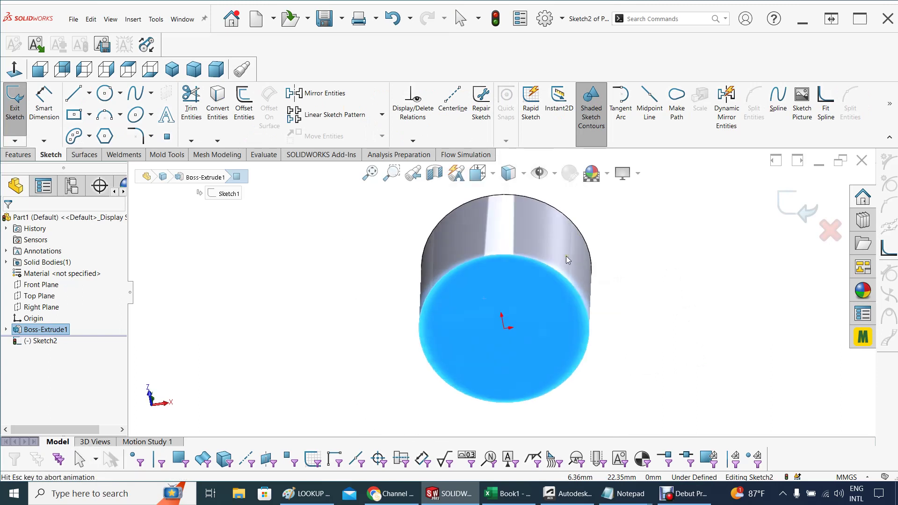
{"action": "left_click", "coordinate": [104, 94]}
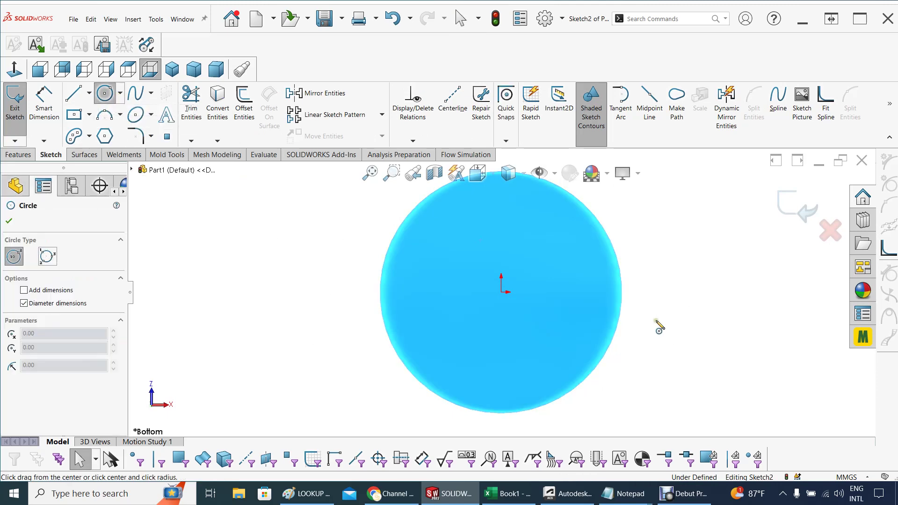
{"action": "left_click", "coordinate": [501, 292]}
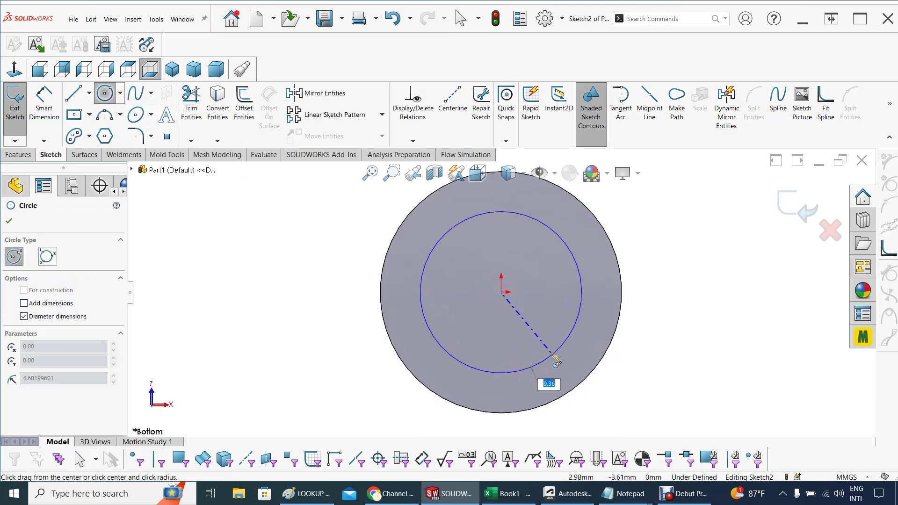
{"action": "left_click", "coordinate": [553, 355]}
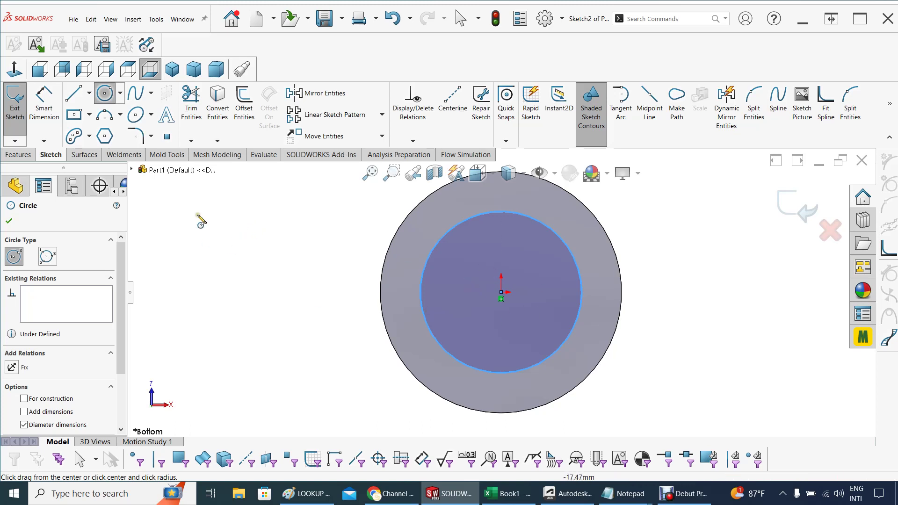
- Dimension the circle as 9.50+.02*9.50, giving a 9.69 mm diameter
{"action": "left_click", "coordinate": [44, 101]}
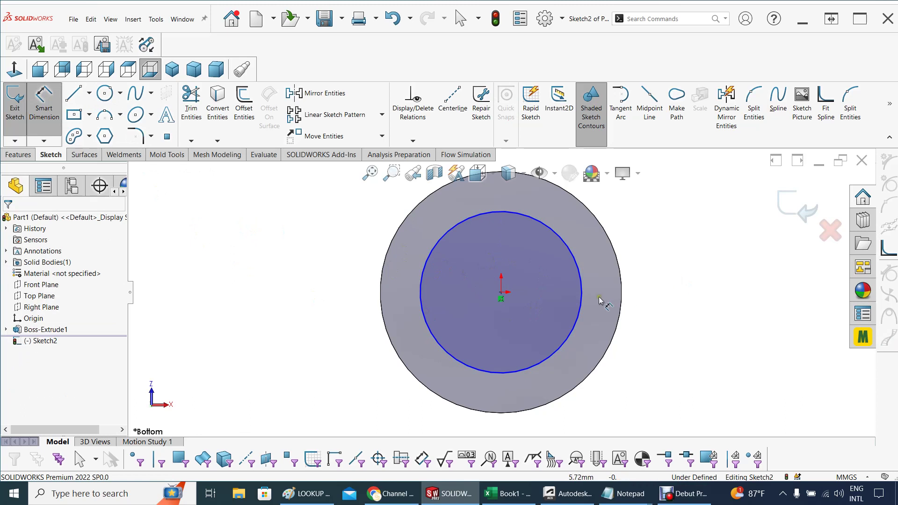
{"action": "left_click", "coordinate": [583, 300]}
{"action": "left_click", "coordinate": [679, 299]}
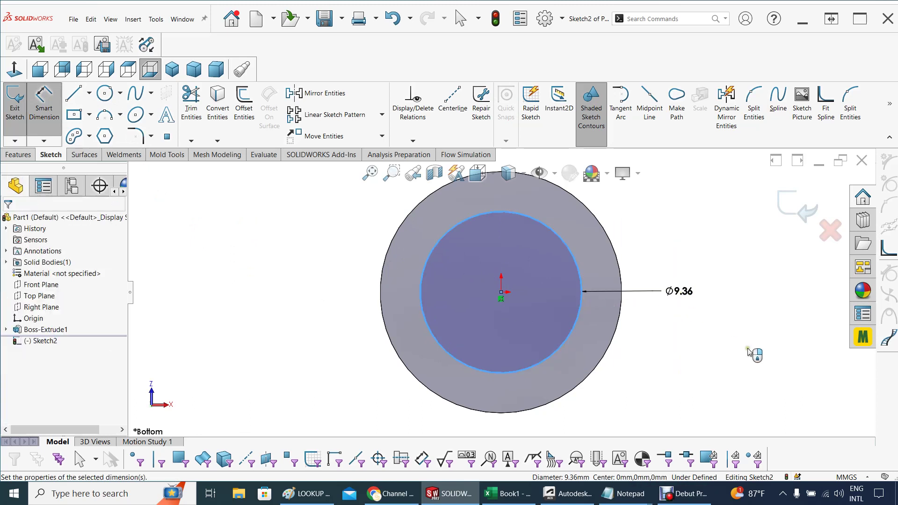
{"action": "type", "text": "9"}
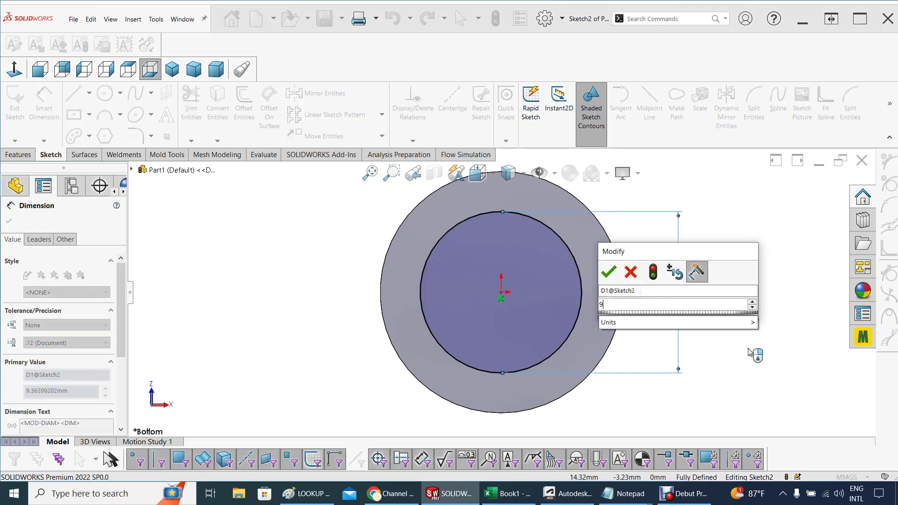
{"action": "type", "text": ".50+"}
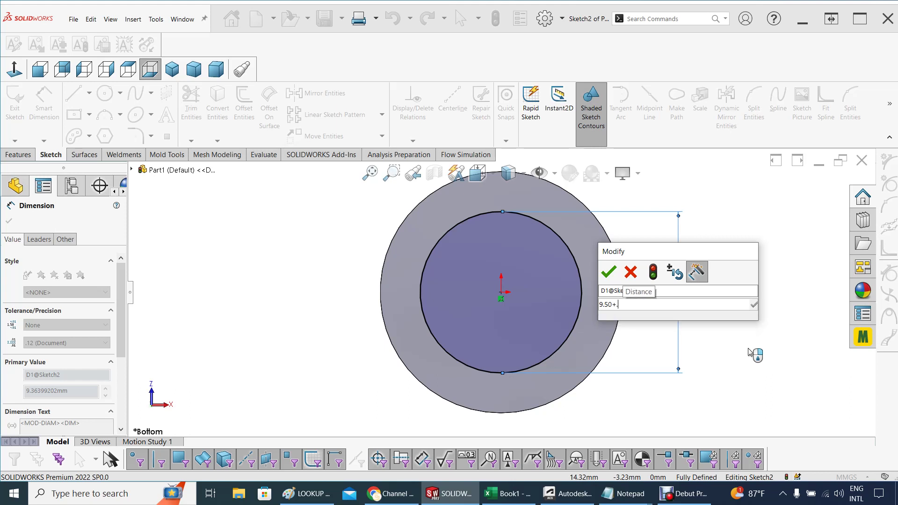
{"action": "type", "text": ".0"}
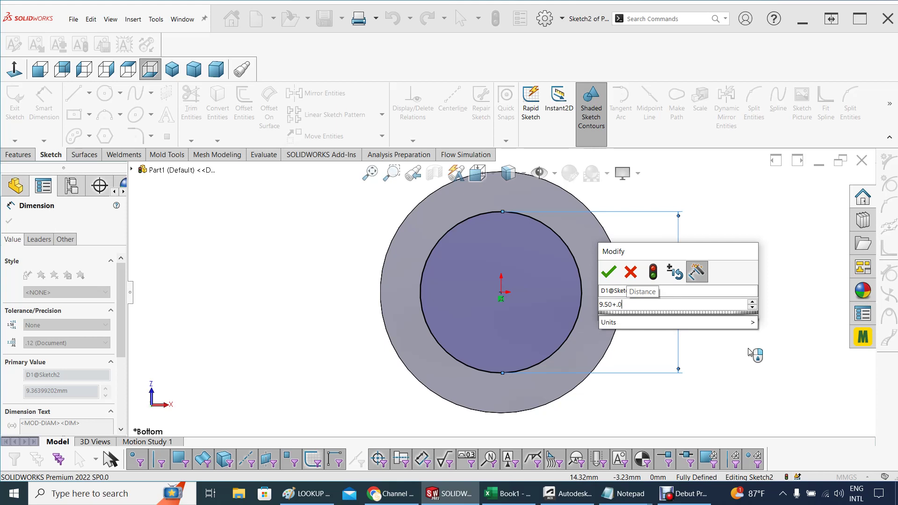
{"action": "type", "text": "2*9."}
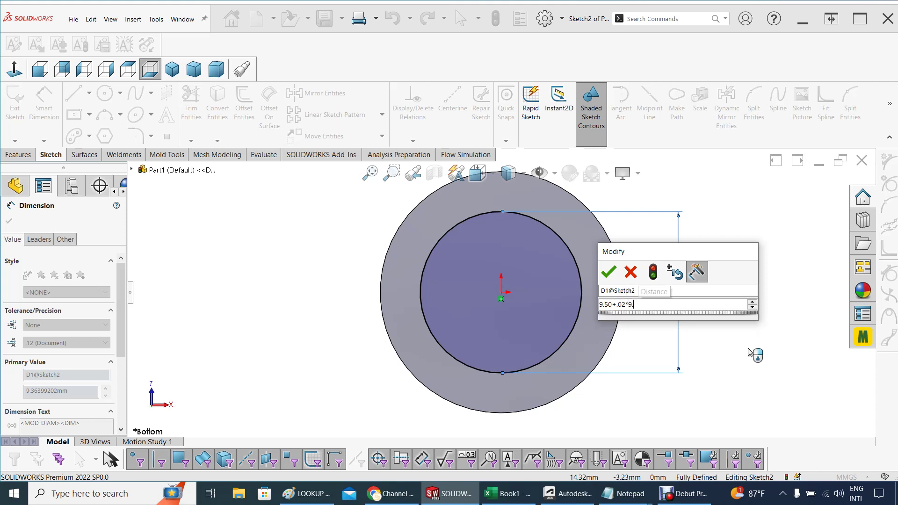
{"action": "type", "text": "50"}
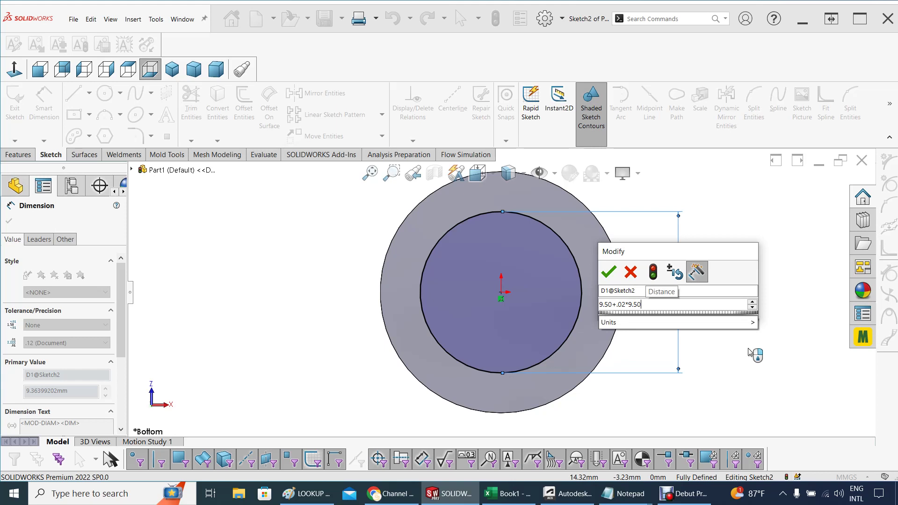
{"action": "key", "text": "Return"}
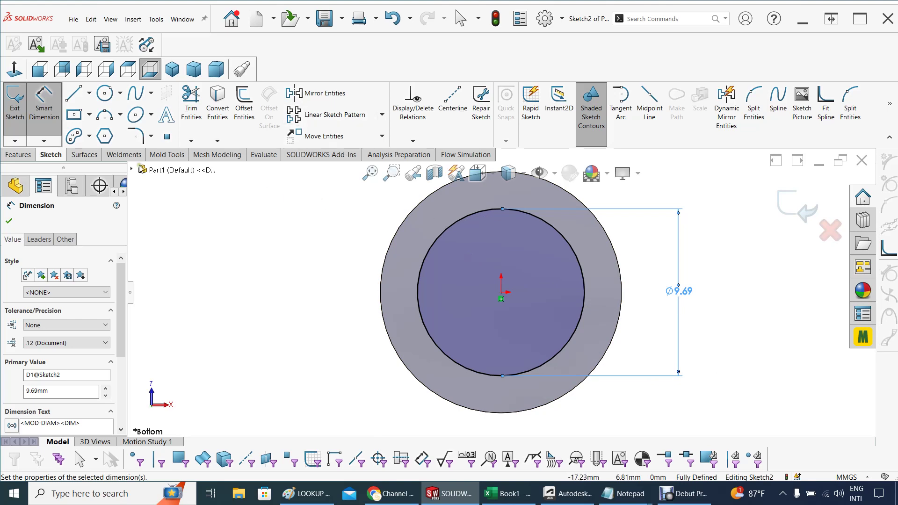
{"action": "left_click", "coordinate": [19, 155]}
{"action": "middle_click_drag", "start_coordinate": [253, 244], "coordinate": [291, 361]}
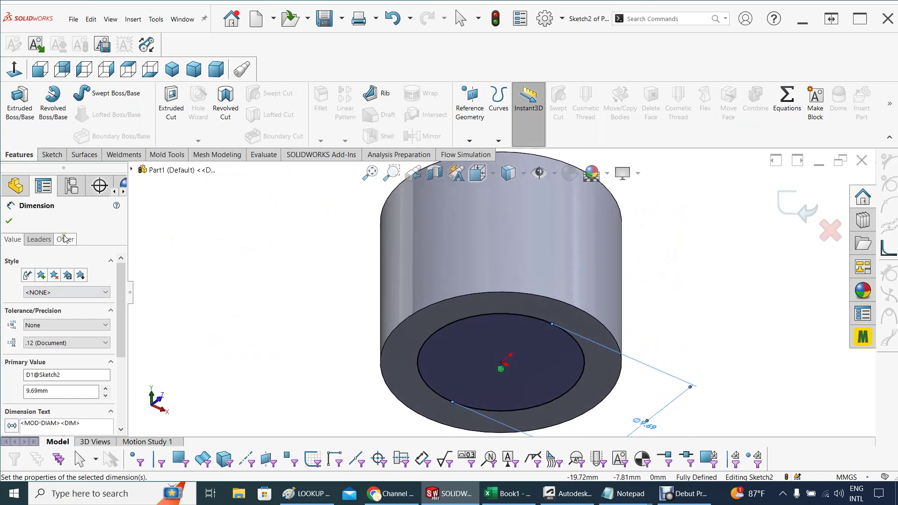
- Extrude-cut the 9.69 mm circle to a blind depth of 3.162 mm (3.1 plus 2%)
{"action": "left_click", "coordinate": [170, 106]}
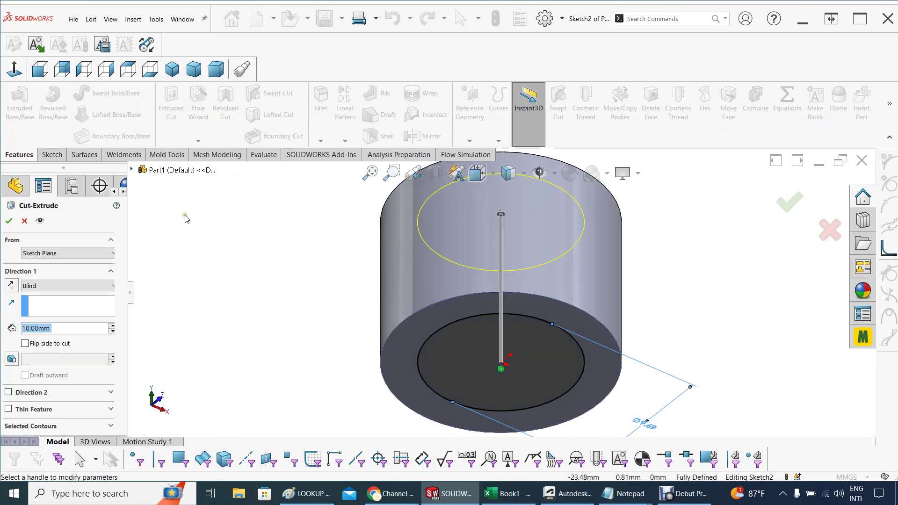
{"action": "left_click", "coordinate": [58, 328]}
{"action": "left_click_drag", "start_coordinate": [59, 328], "coordinate": [2, 322]}
{"action": "type", "text": "3."}
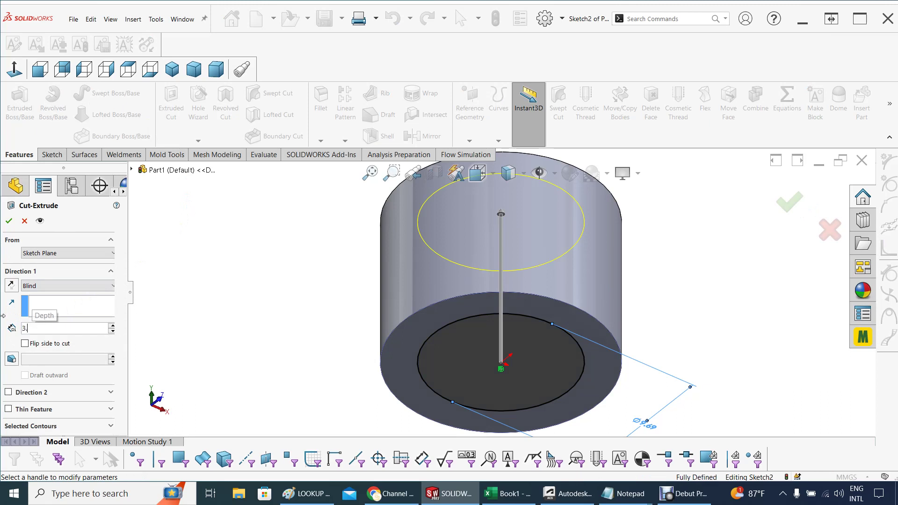
{"action": "type", "text": "1"}
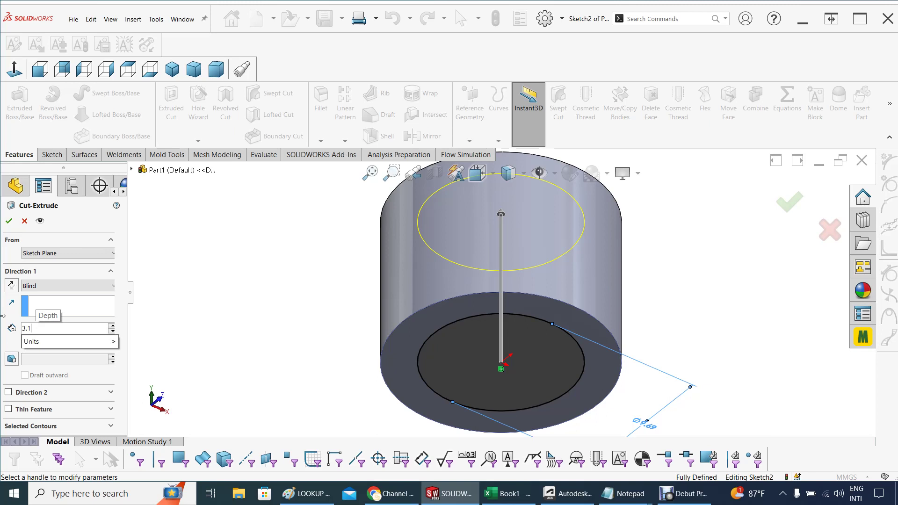
{"action": "type", "text": "+"}
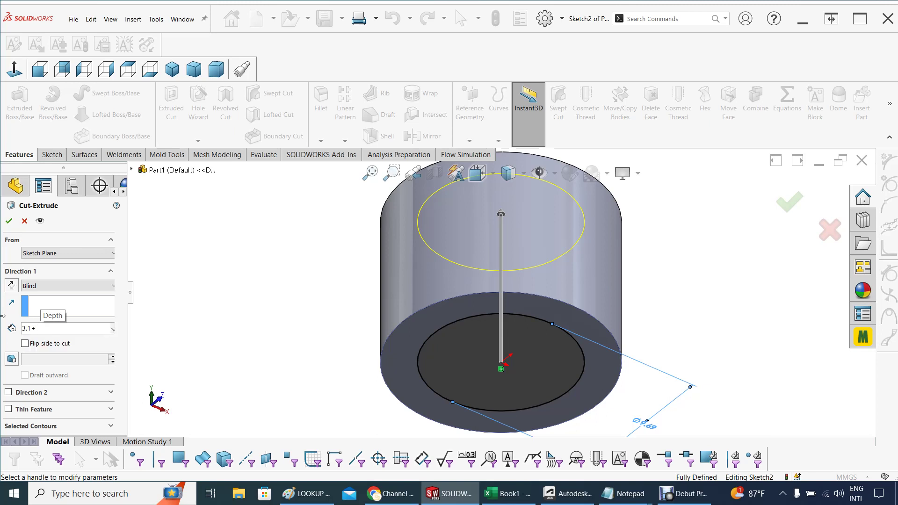
{"action": "type", "text": ".02*3.1"}
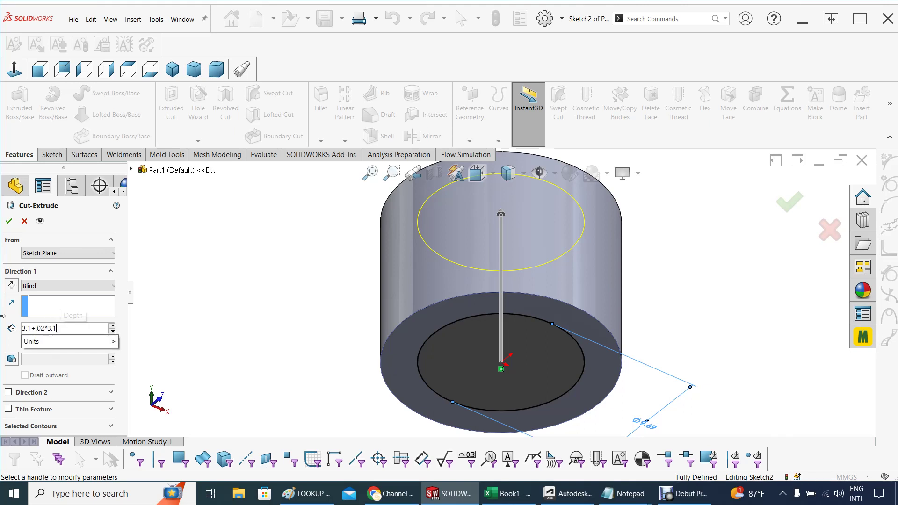
{"action": "key", "text": "Return"}
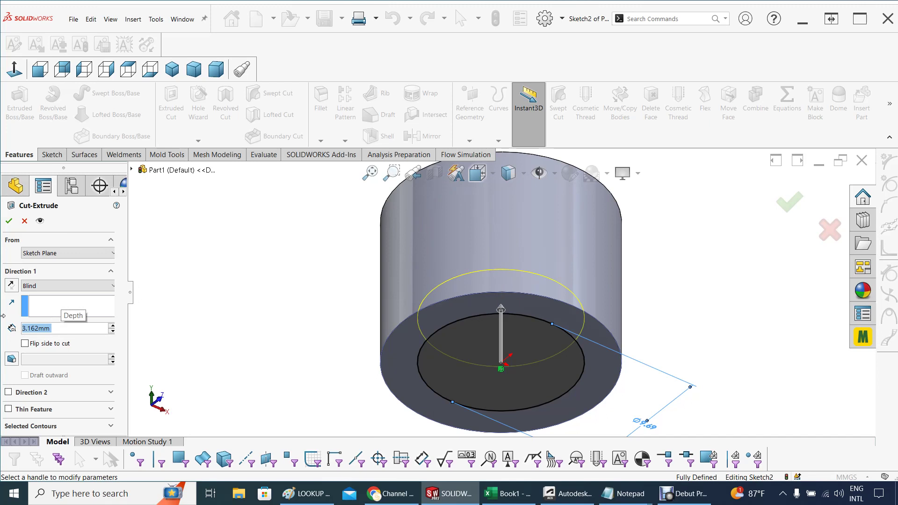
{"action": "middle_click_drag", "start_coordinate": [253, 273], "coordinate": [241, 307]}
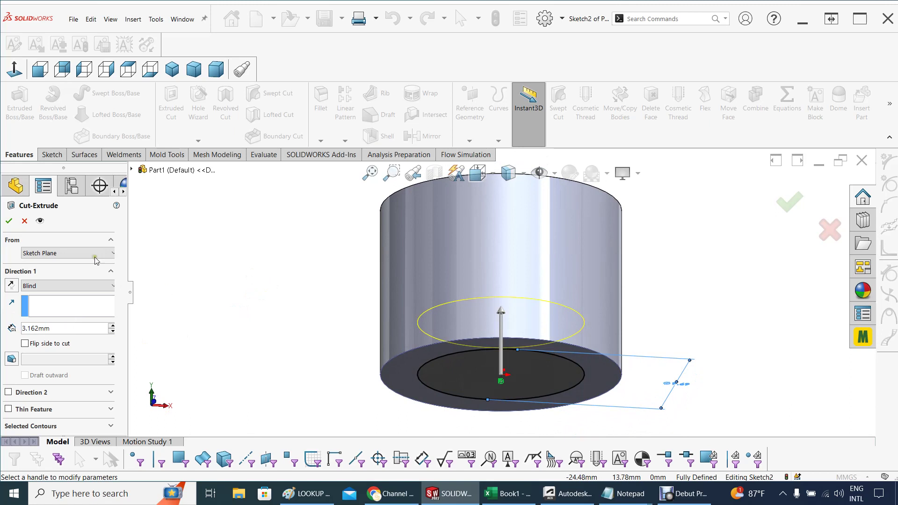
{"action": "left_click", "coordinate": [11, 222]}
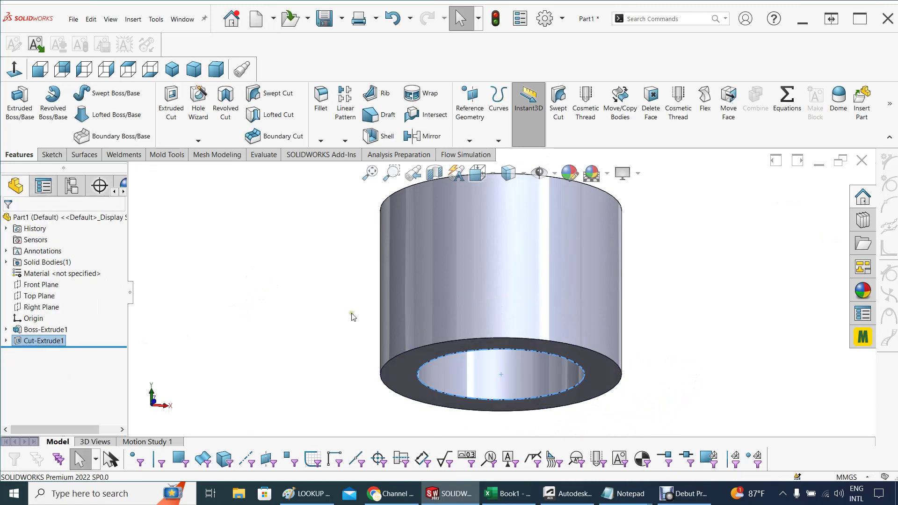
{"action": "middle_click_drag", "start_coordinate": [690, 301], "coordinate": [652, 194]}
{"action": "middle_click_drag", "start_coordinate": [421, 425], "coordinate": [261, 395]}
{"action": "scroll", "coordinate": [542, 271], "scroll_direction": "up", "scroll_amount": 2}
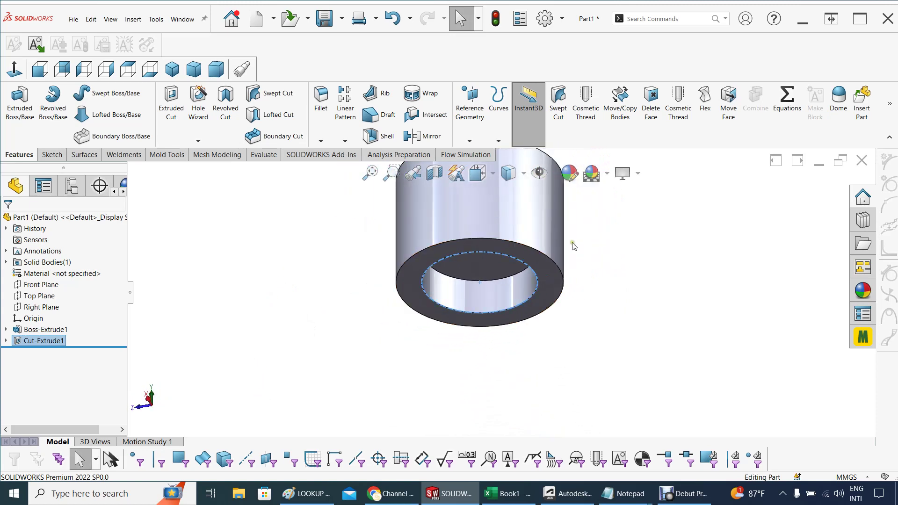
{"action": "scroll", "coordinate": [595, 244], "scroll_direction": "up", "scroll_amount": 1}
{"action": "middle_click_drag", "start_coordinate": [593, 242], "coordinate": [547, 288]}
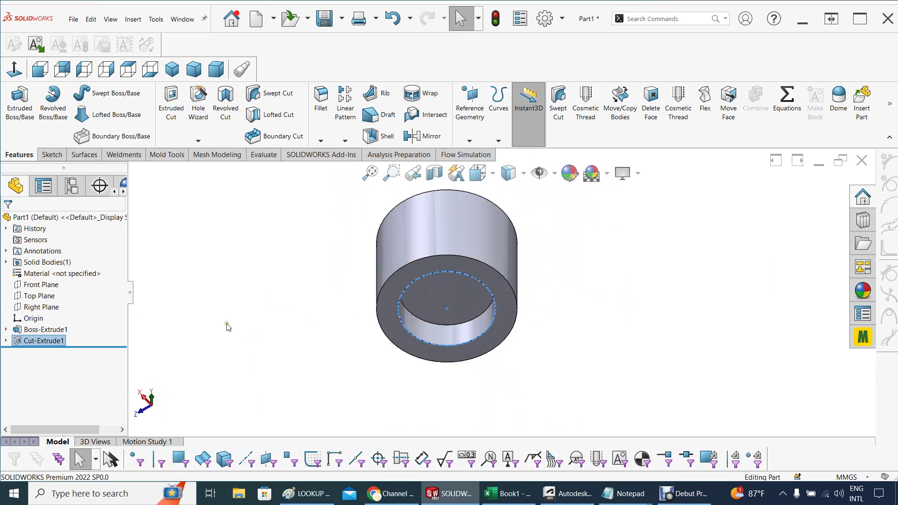
{"action": "left_click", "coordinate": [446, 287]}
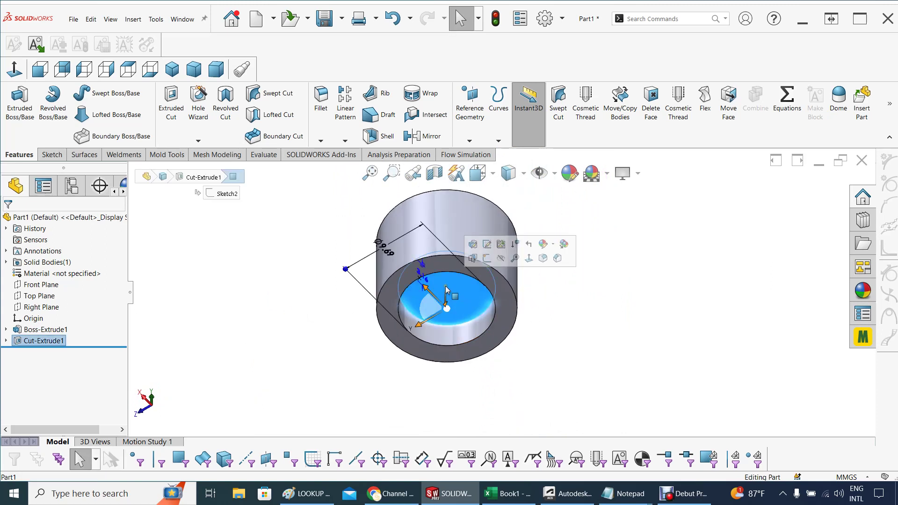
- Open a sketch on the pocket floor, view it face-on, and draw a circle at the origin
{"action": "left_click", "coordinate": [487, 259]}
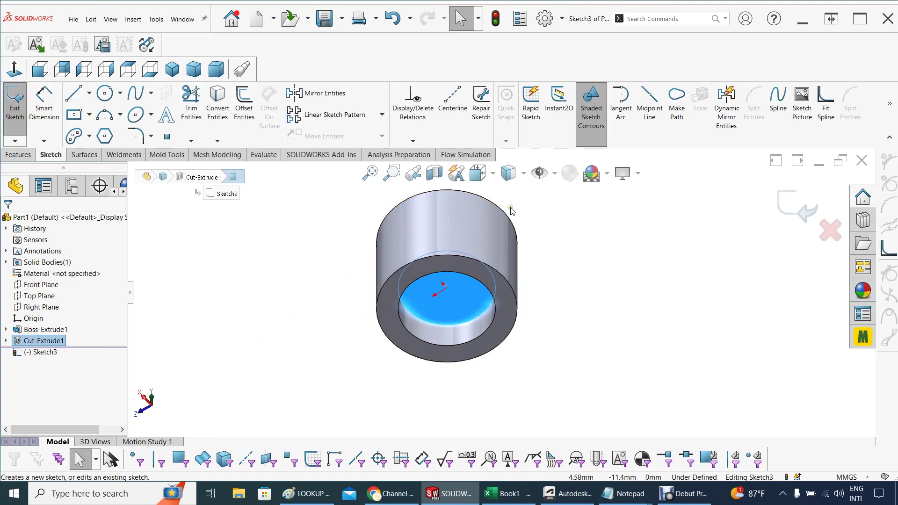
{"action": "left_click", "coordinate": [495, 174]}
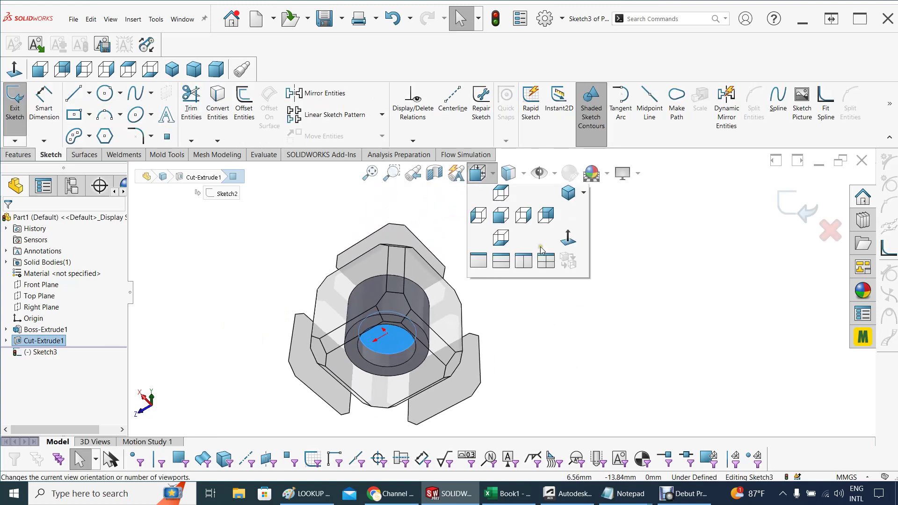
{"action": "left_click", "coordinate": [566, 265]}
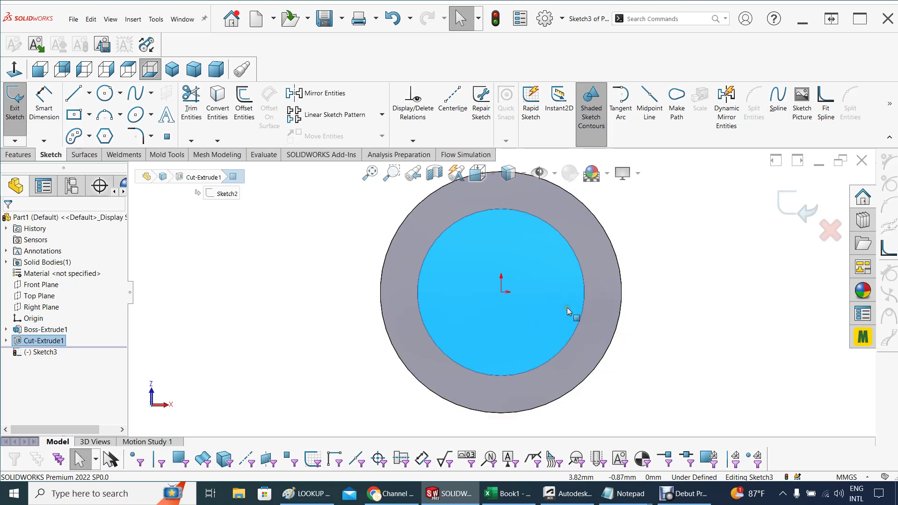
{"action": "left_click", "coordinate": [120, 92]}
{"action": "left_click", "coordinate": [119, 110]}
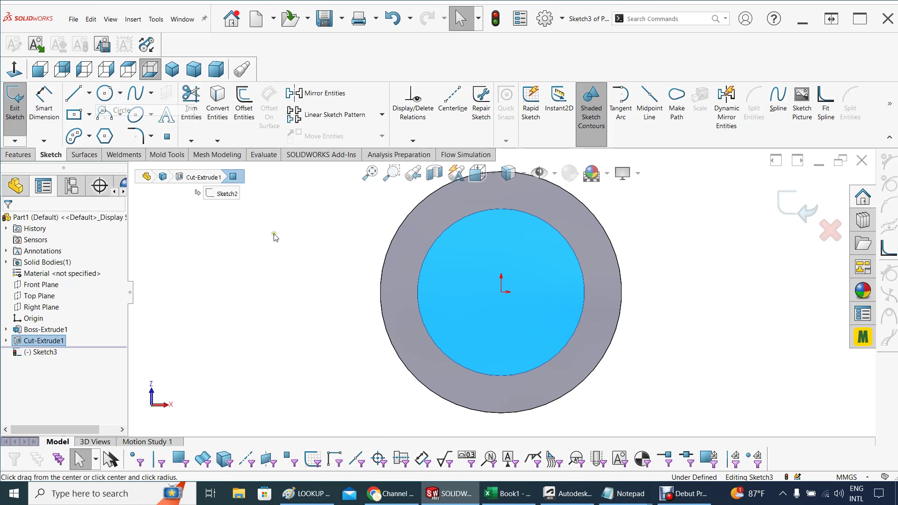
{"action": "left_click", "coordinate": [502, 292]}
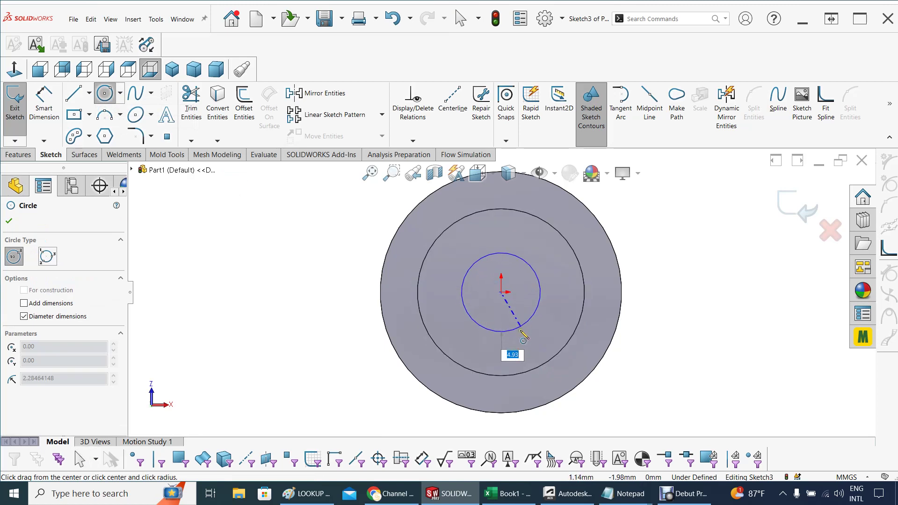
{"action": "left_click", "coordinate": [504, 335]}
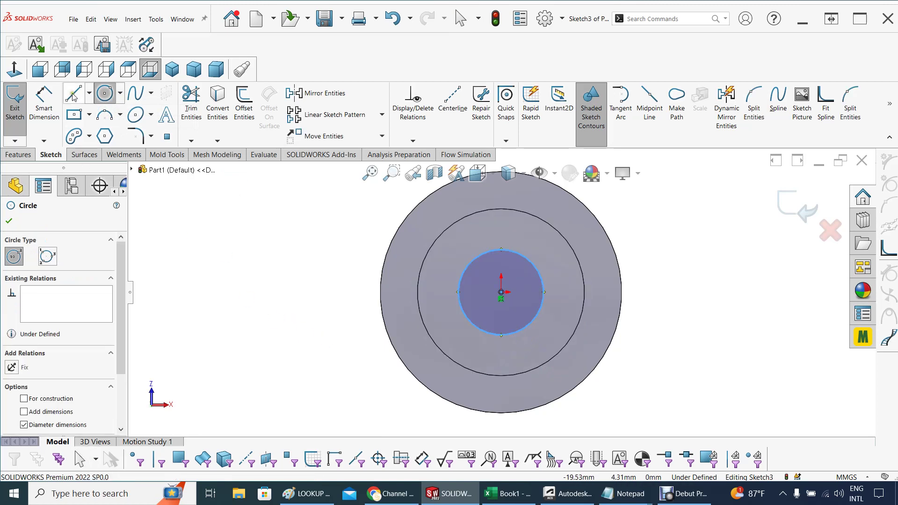
- Dimension the new circle's diameter to 6.30 mm
{"action": "left_click", "coordinate": [44, 103]}
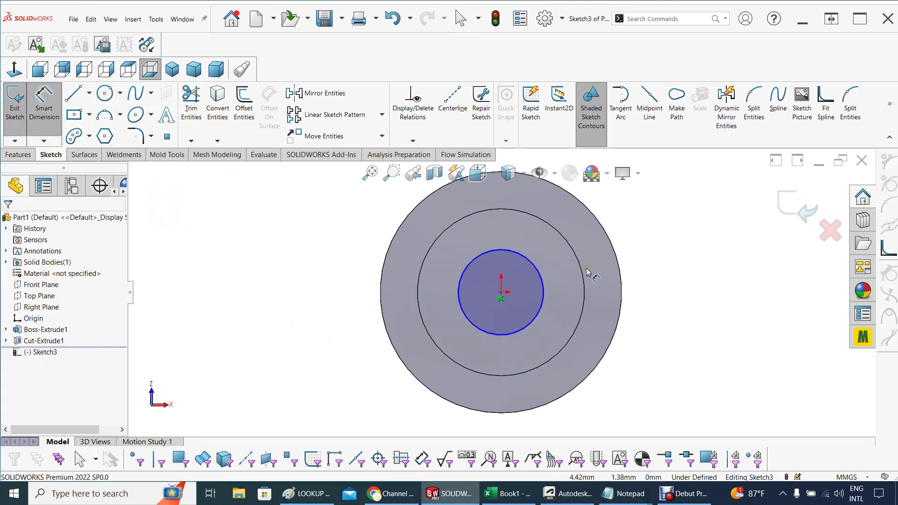
{"action": "left_click", "coordinate": [545, 286]}
{"action": "left_click", "coordinate": [670, 299]}
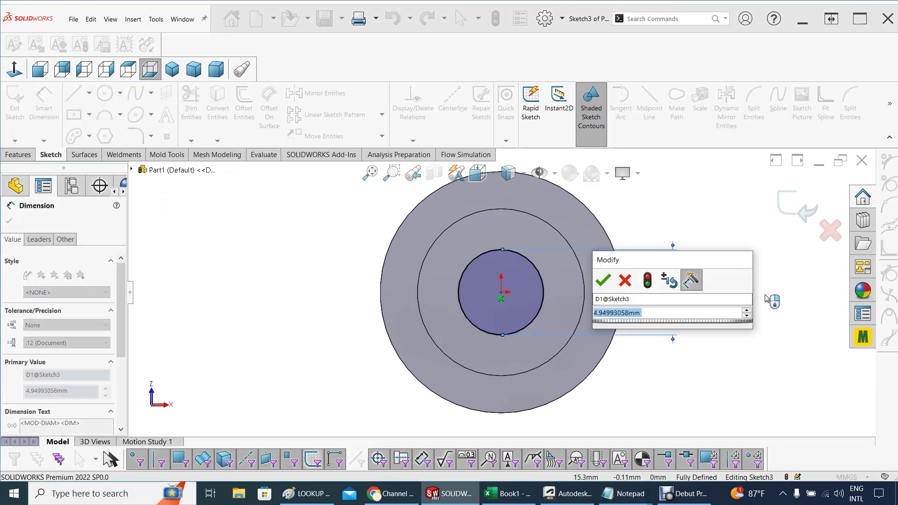
{"action": "type", "text": "6.3"}
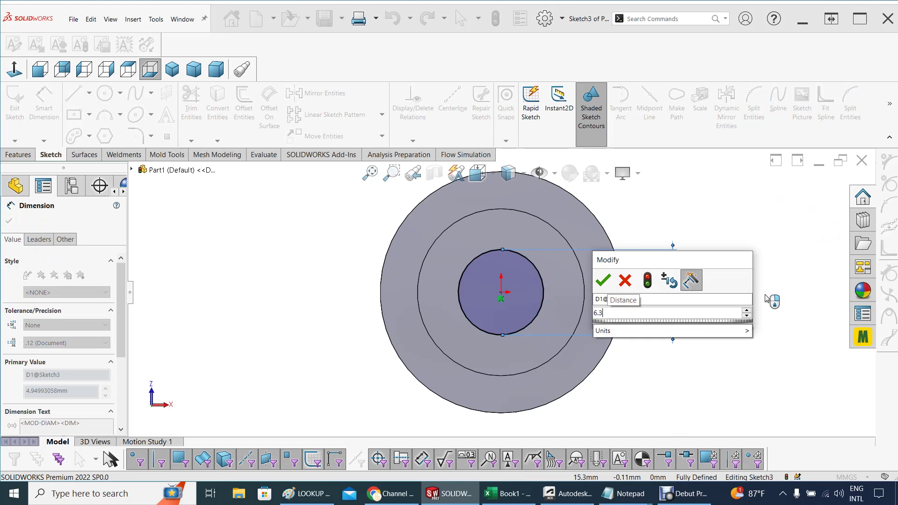
{"action": "key", "text": "Return"}
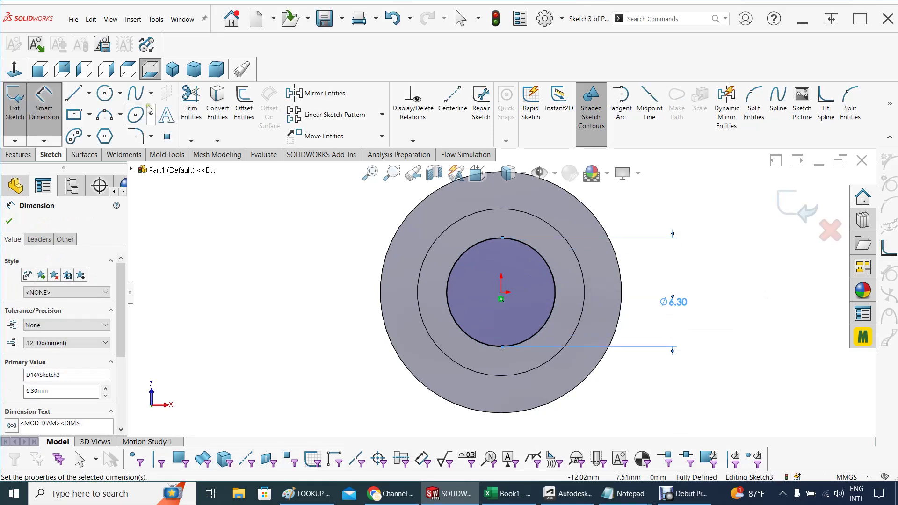
{"action": "left_click", "coordinate": [21, 156]}
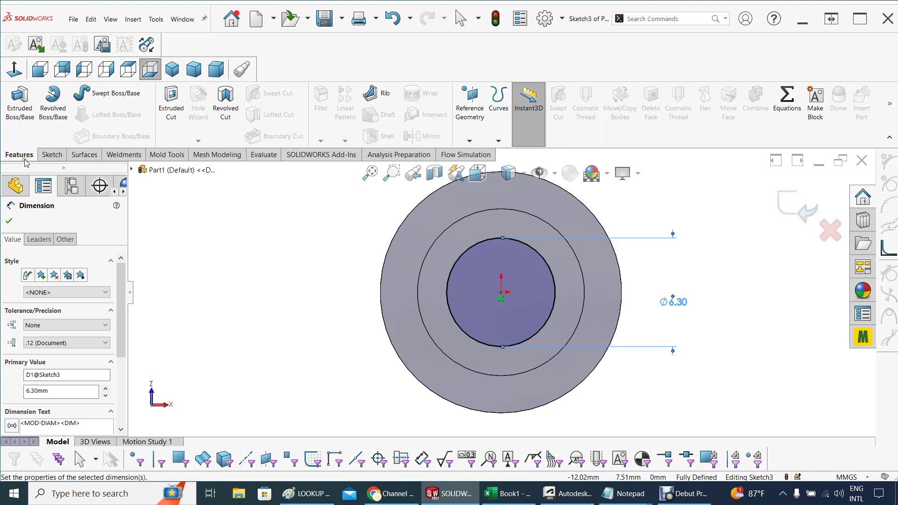
- Cut the 6.30 mm circle with an Extruded Cut set to Through All
{"action": "left_click", "coordinate": [167, 95]}
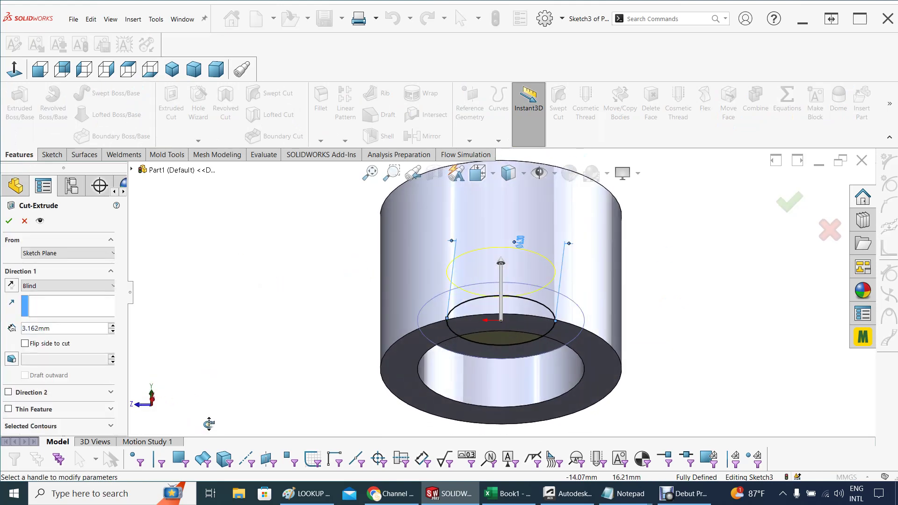
{"action": "left_click", "coordinate": [65, 287]}
{"action": "left_click", "coordinate": [38, 304]}
{"action": "middle_click_drag", "start_coordinate": [216, 347], "coordinate": [263, 327]}
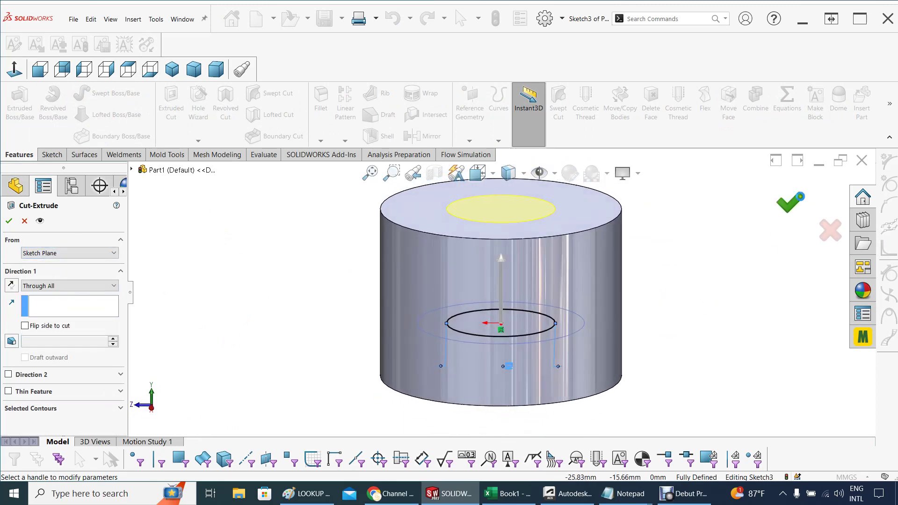
{"action": "key", "text": "Return"}
{"action": "middle_click_drag", "start_coordinate": [321, 325], "coordinate": [318, 417]}
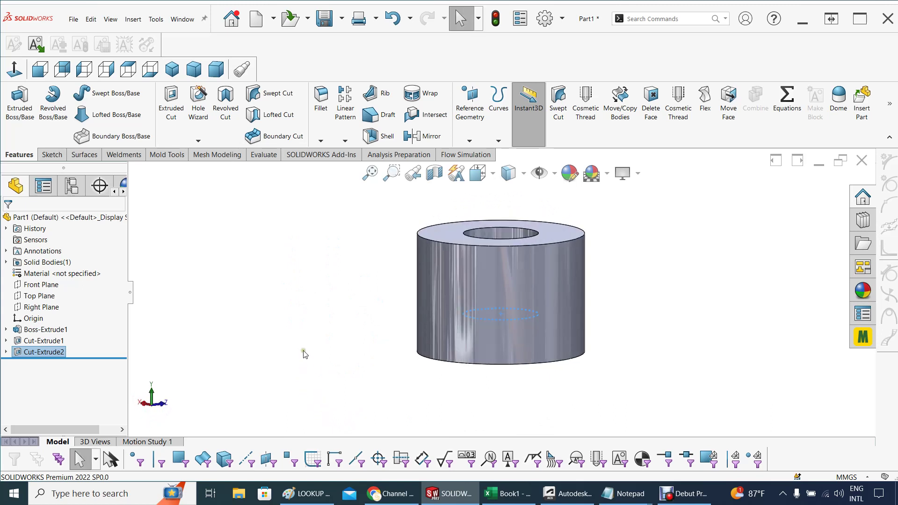
- Create Plane1 as a reference plane offset 15 mm from the Right Plane
{"action": "middle_click_drag", "start_coordinate": [361, 348], "coordinate": [275, 349]}
{"action": "key", "text": "Escape"}
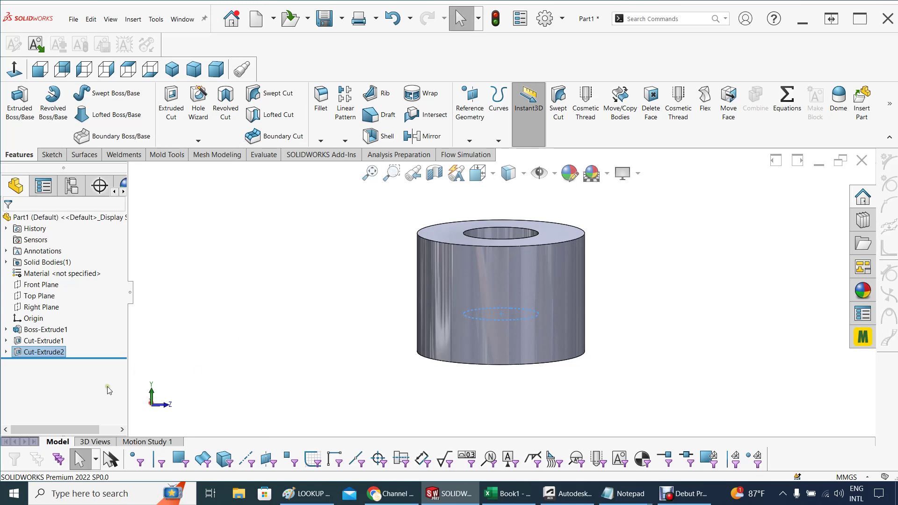
{"action": "left_click", "coordinate": [41, 307]}
{"action": "middle_click_drag", "start_coordinate": [299, 317], "coordinate": [211, 326]}
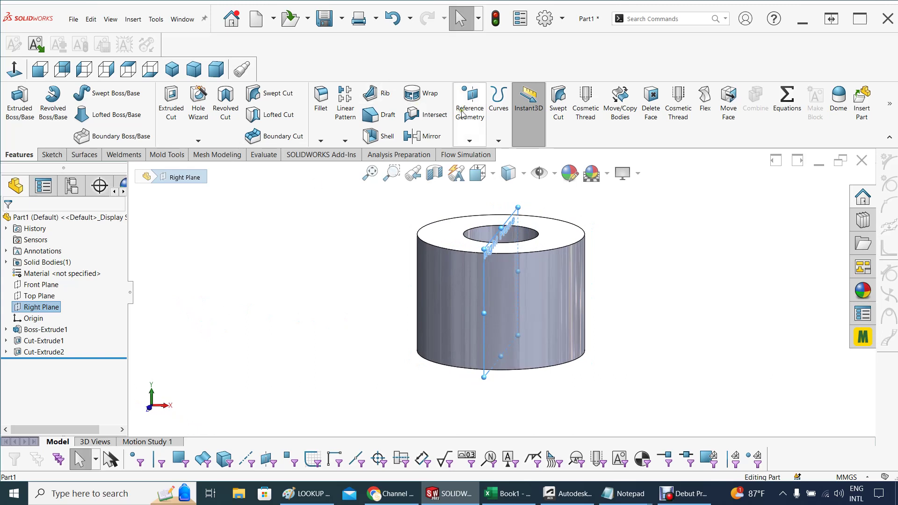
{"action": "left_click", "coordinate": [478, 113]}
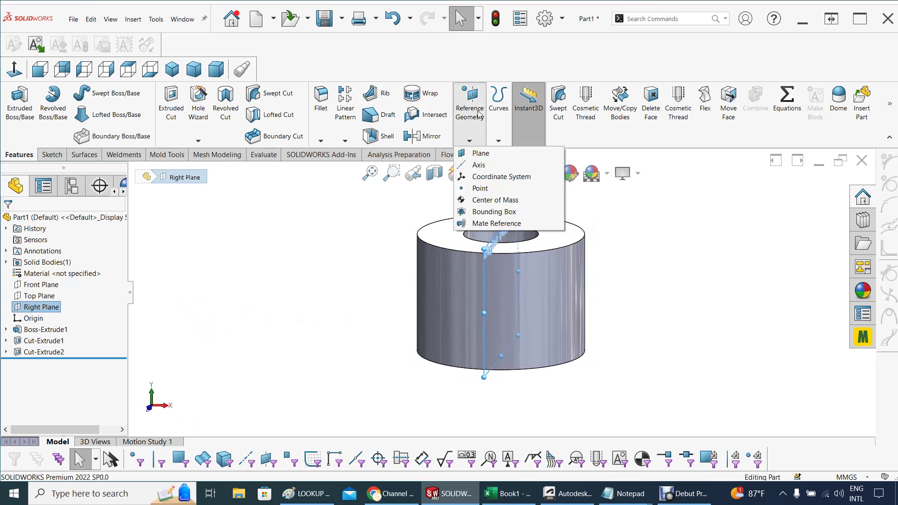
{"action": "left_click", "coordinate": [478, 155]}
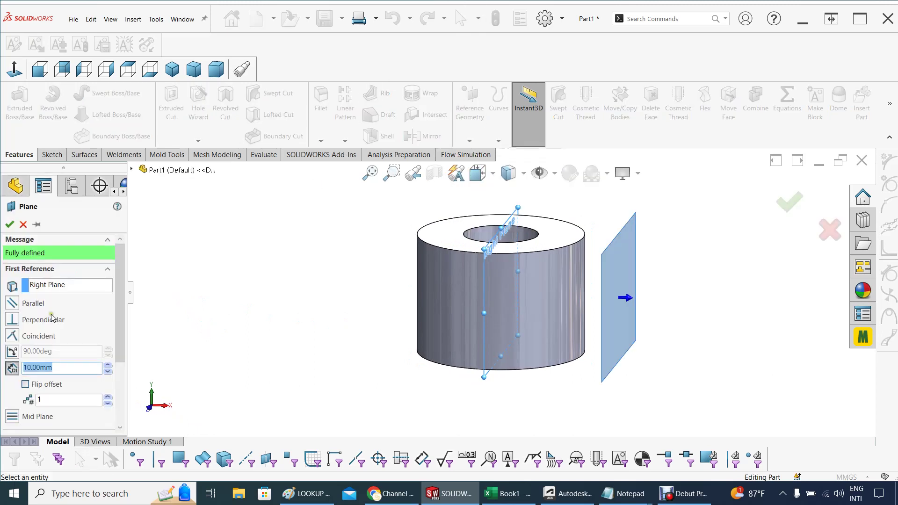
{"action": "left_click", "coordinate": [61, 367]}
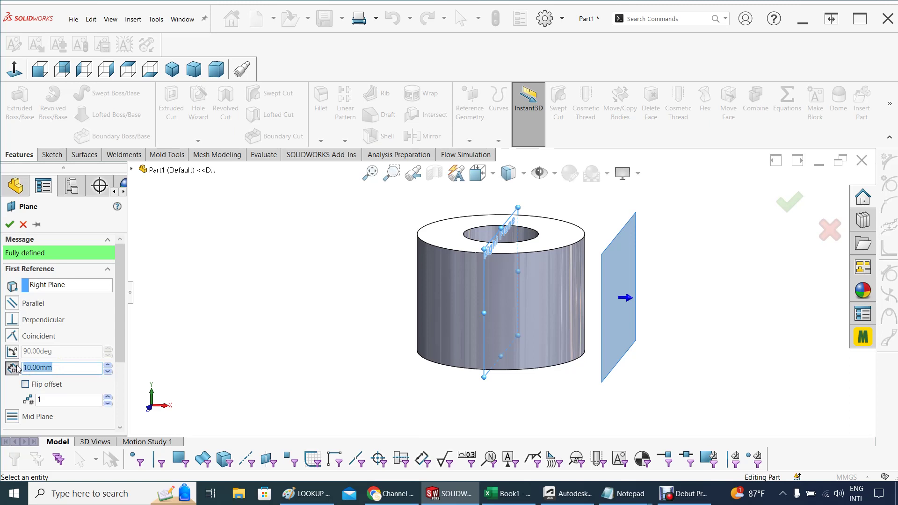
{"action": "type", "text": "15"}
{"action": "key", "text": "Return"}
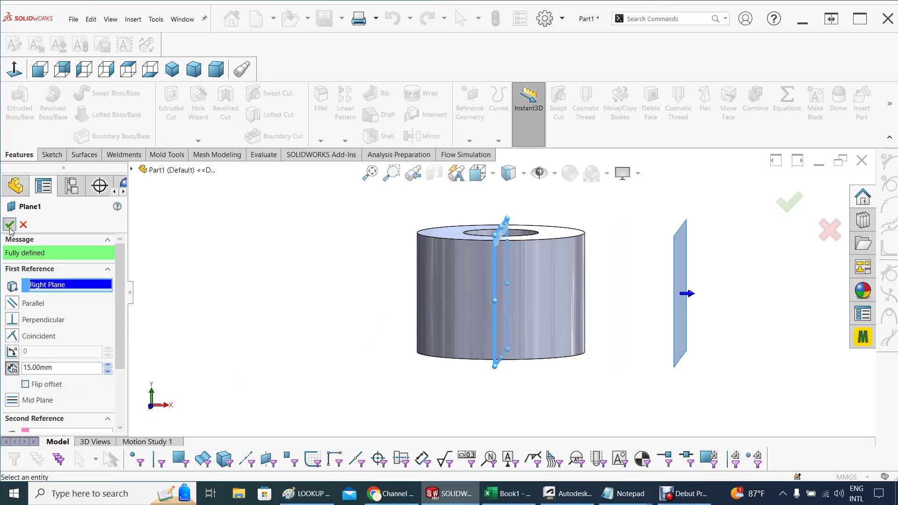
{"action": "key", "text": "Return"}
{"action": "mouse_move", "coordinate": [226, 304]}
{"action": "middle_mouse_down"}
{"action": "mouse_move", "coordinate": [223, 260]}
{"action": "mouse_move", "coordinate": [239, 315]}
{"action": "mouse_move", "coordinate": [219, 323]}
{"action": "mouse_move", "coordinate": [246, 309]}
{"action": "mouse_move", "coordinate": [224, 305]}
{"action": "middle_mouse_up"}
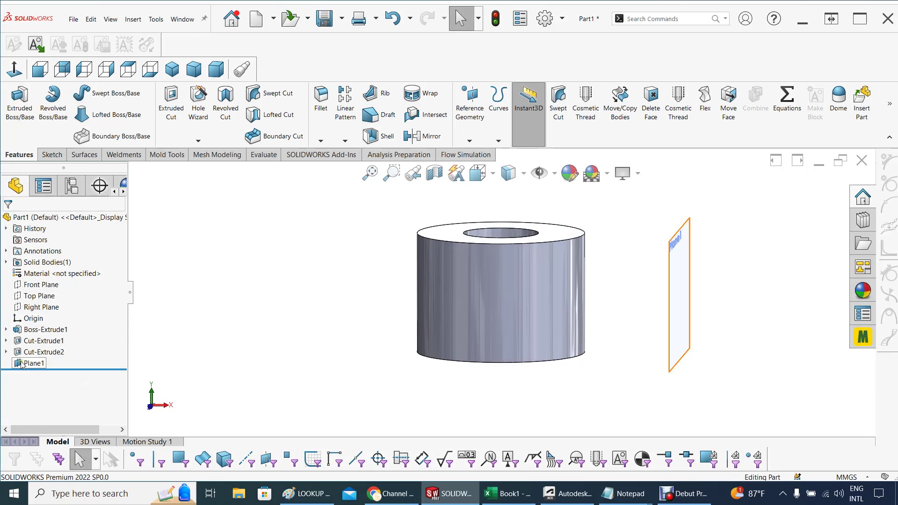
- Start a sketch on Plane1, view it face-on, and draw a vertical centerline through the origin
{"action": "right_click", "coordinate": [31, 370]}
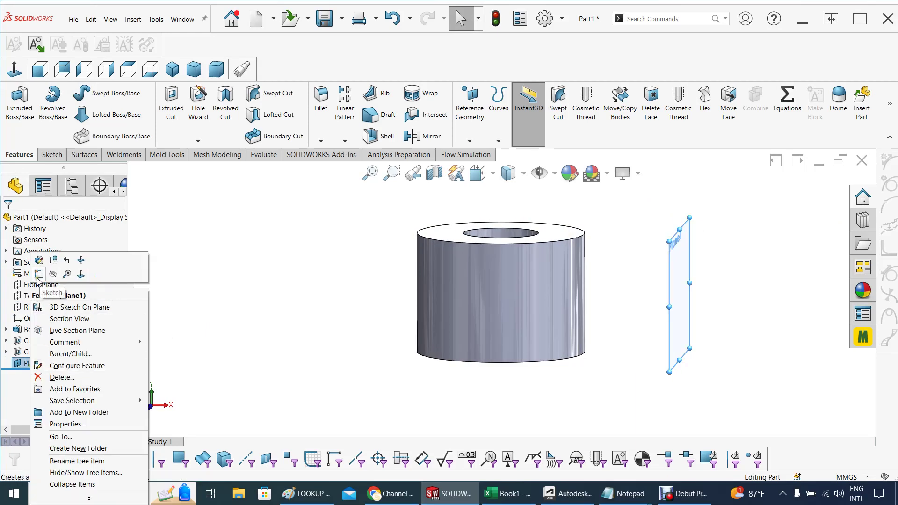
{"action": "left_click", "coordinate": [75, 286]}
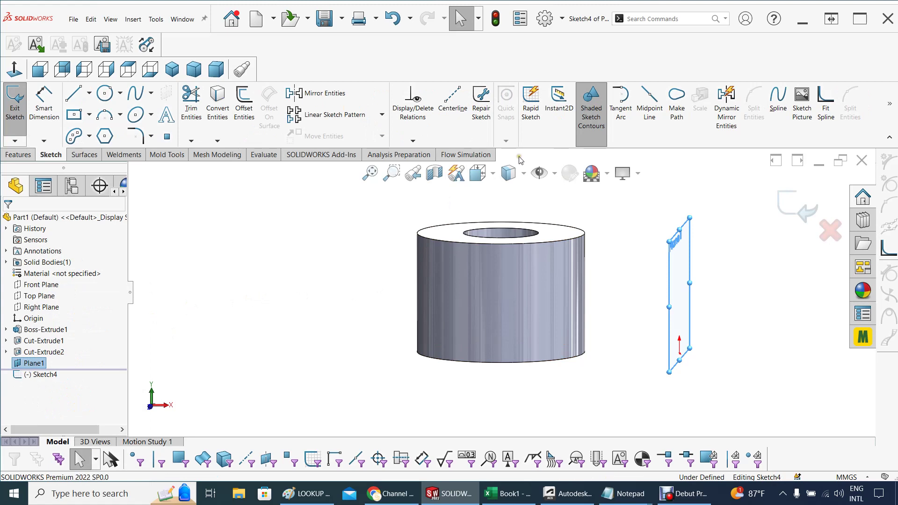
{"action": "left_click", "coordinate": [496, 180]}
{"action": "left_click", "coordinate": [557, 255]}
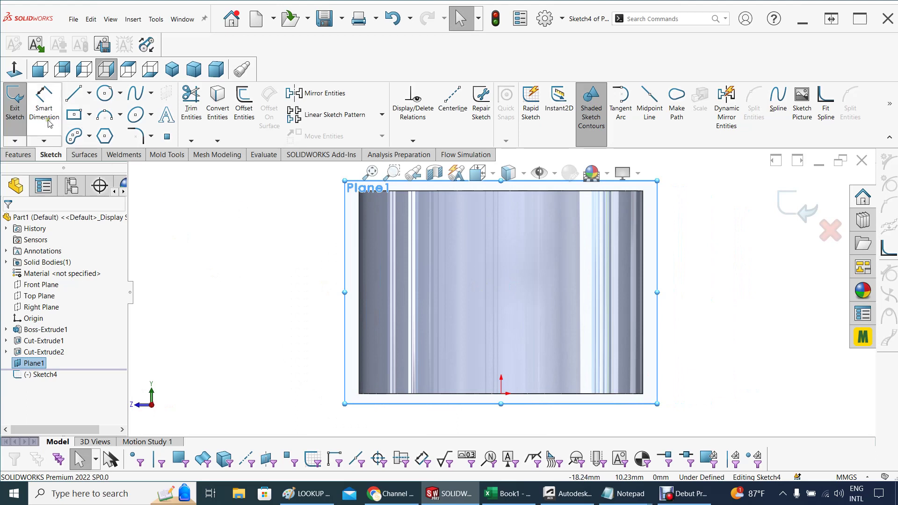
{"action": "left_click", "coordinate": [90, 94]}
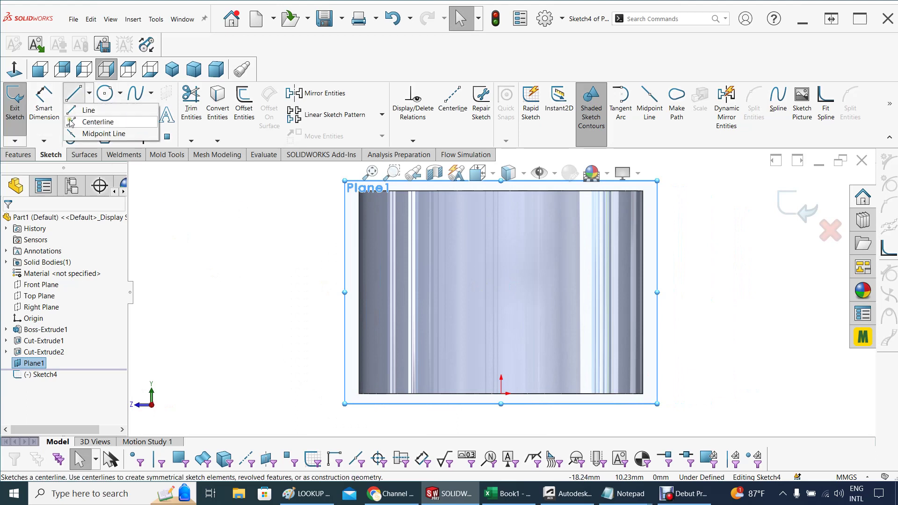
{"action": "left_click", "coordinate": [98, 122]}
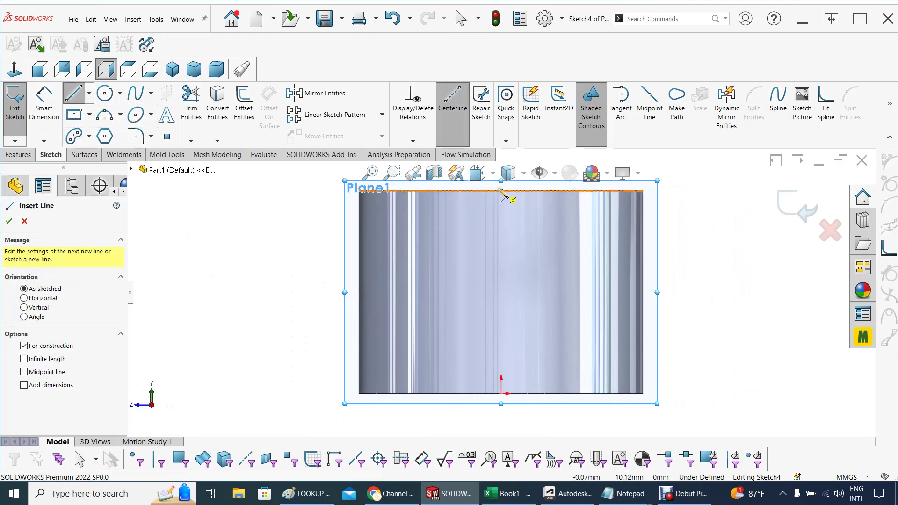
{"action": "left_click_drag", "start_coordinate": [501, 191], "coordinate": [501, 393]}
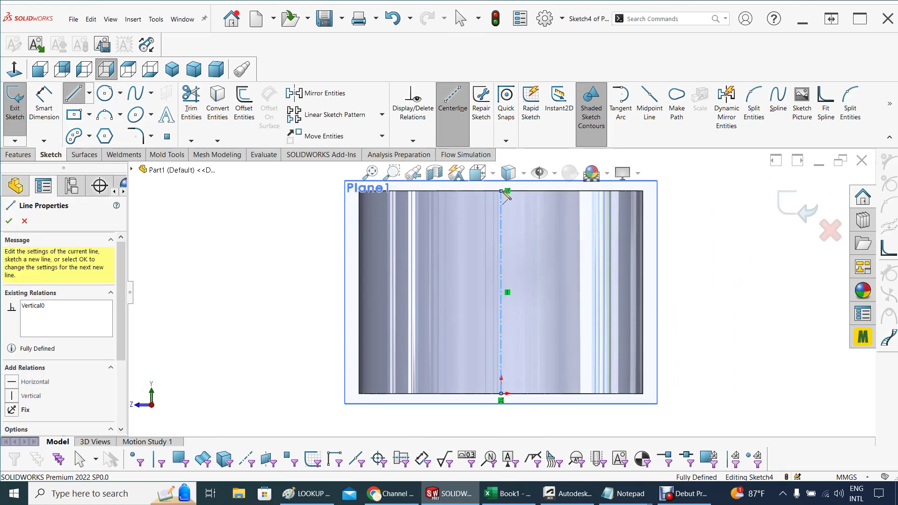
{"action": "key", "text": "Escape"}
- Add a horizontal centerline and a diagonal centerline up-right from the centre point
{"action": "left_click", "coordinate": [90, 94]}
{"action": "left_click", "coordinate": [96, 121]}
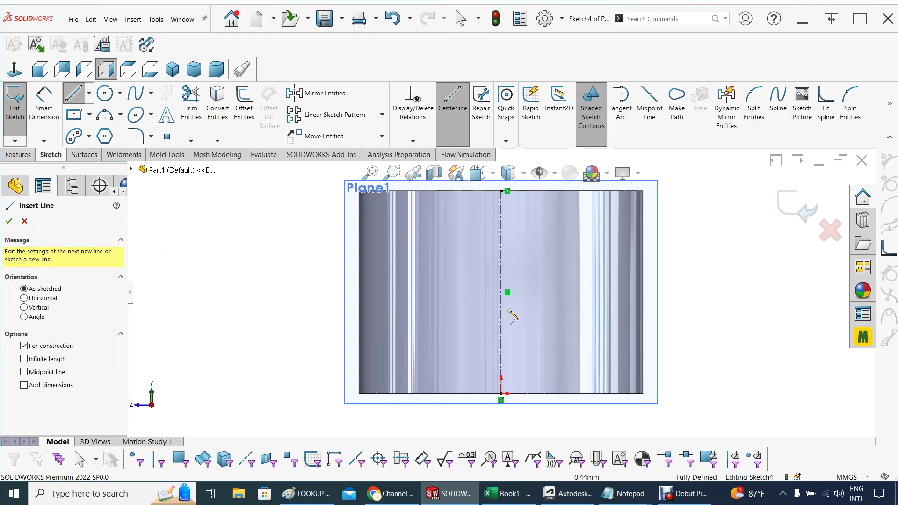
{"action": "left_click", "coordinate": [500, 293]}
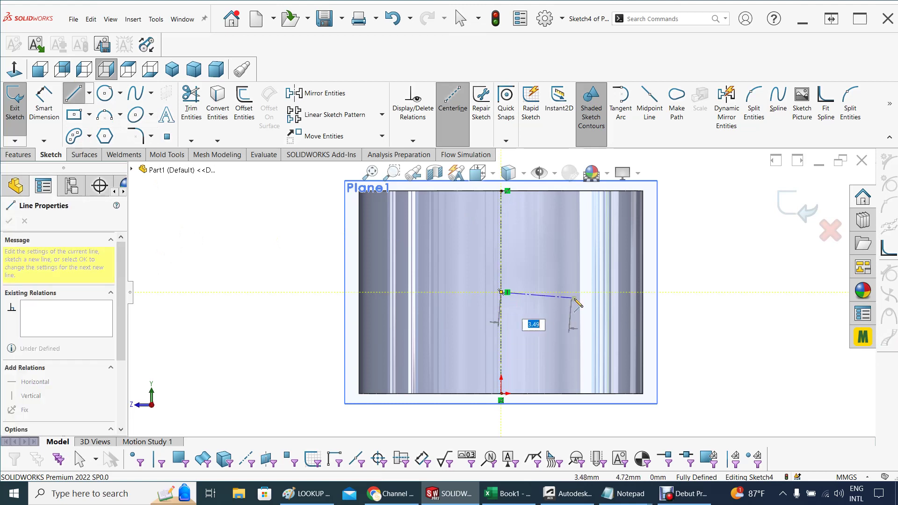
{"action": "left_click", "coordinate": [624, 292]}
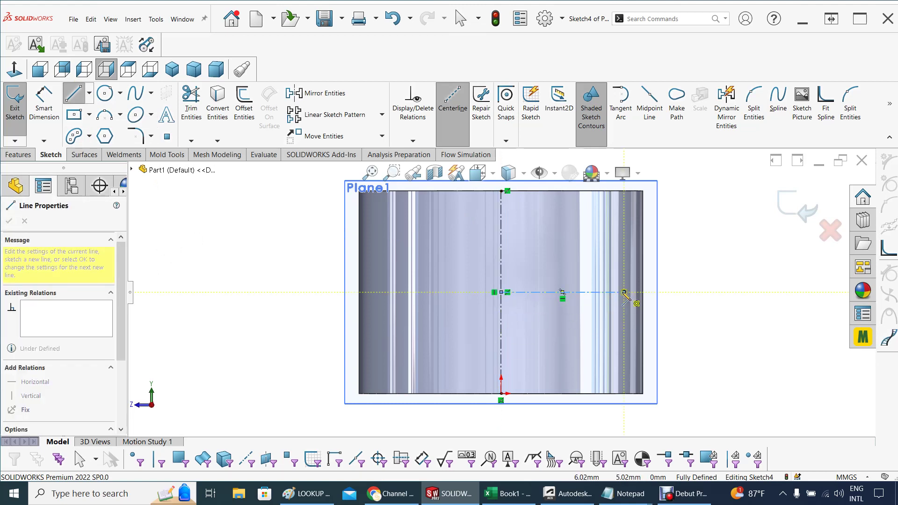
{"action": "key", "text": "Escape"}
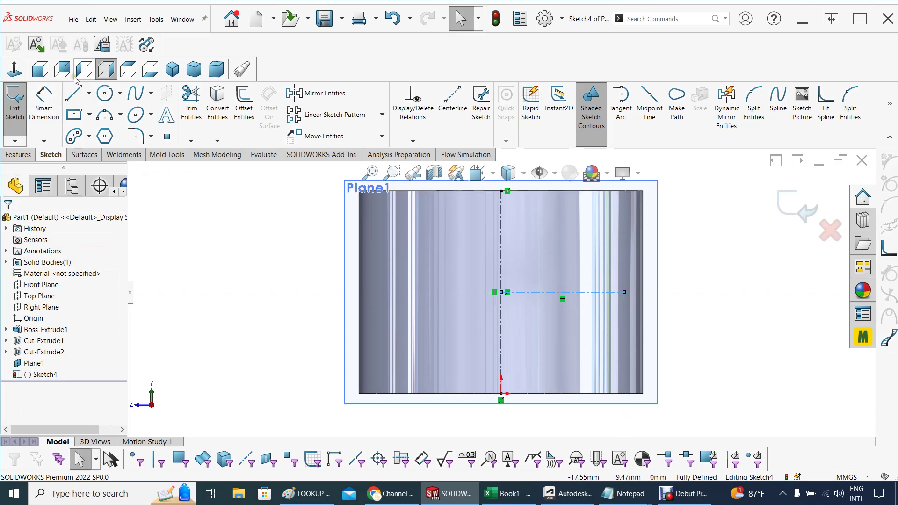
{"action": "left_click", "coordinate": [89, 93]}
{"action": "left_click", "coordinate": [98, 122]}
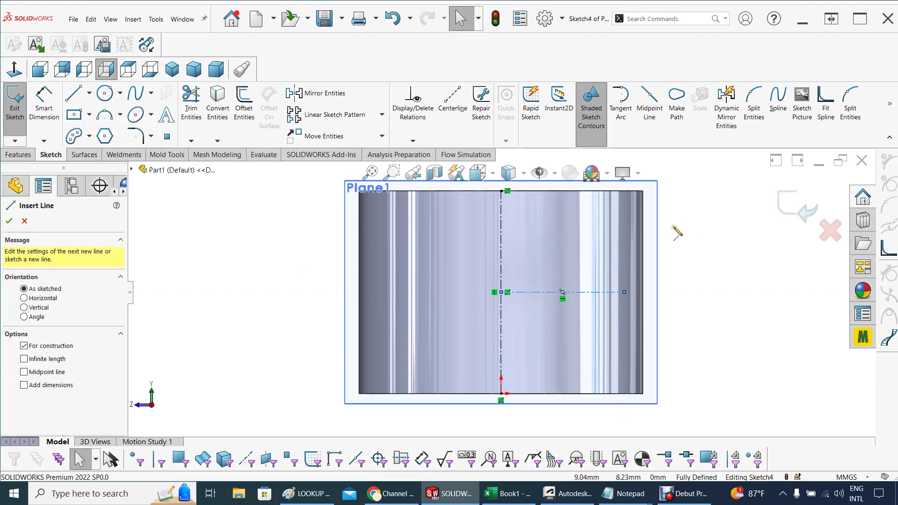
{"action": "left_click", "coordinate": [502, 292]}
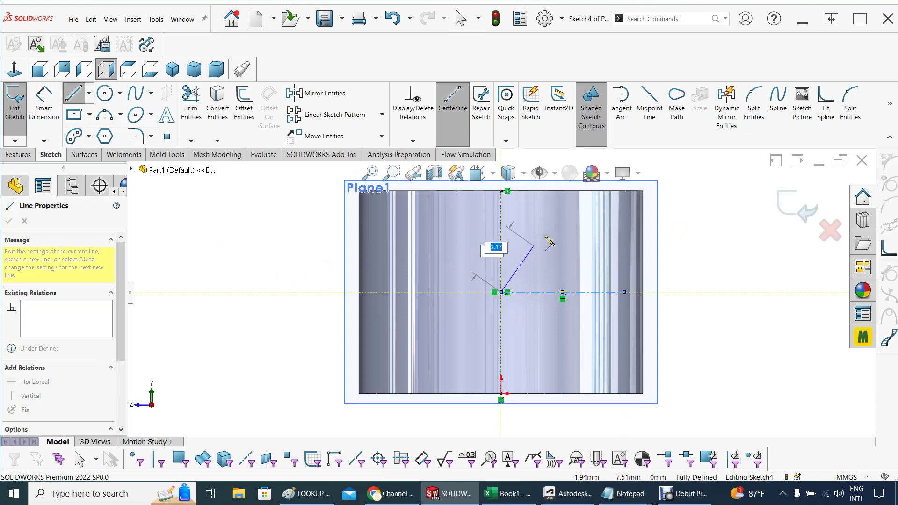
{"action": "left_click", "coordinate": [580, 228]}
{"action": "key", "text": "Escape"}
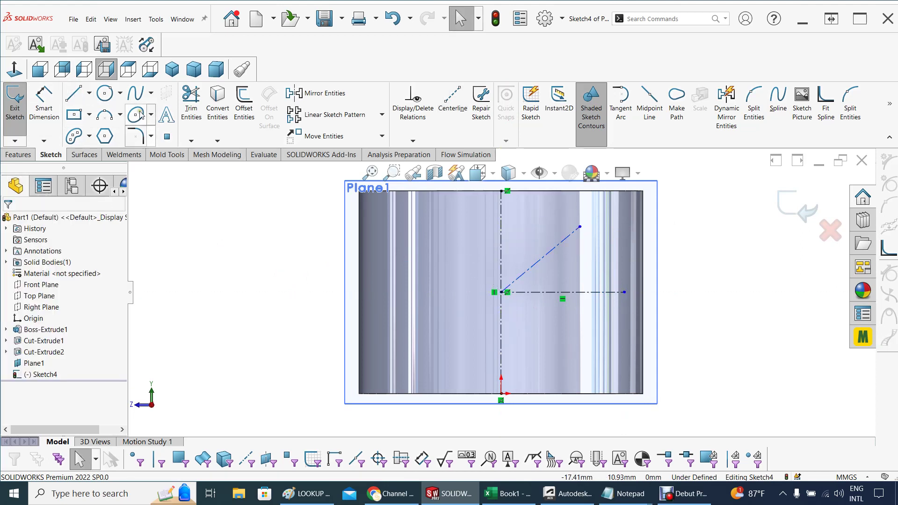
- Dimension the angle between the diagonal and horizontal centerlines as 45°
{"action": "left_click", "coordinate": [44, 101]}
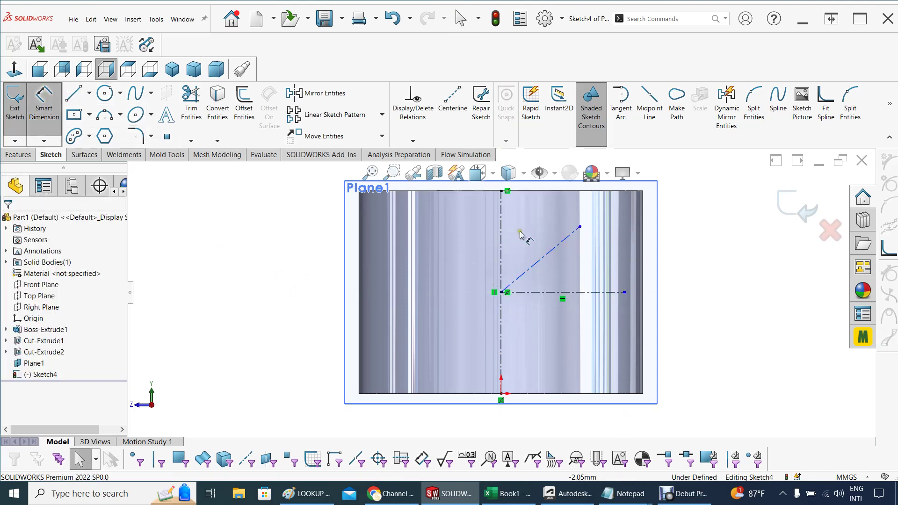
{"action": "left_click", "coordinate": [557, 248]}
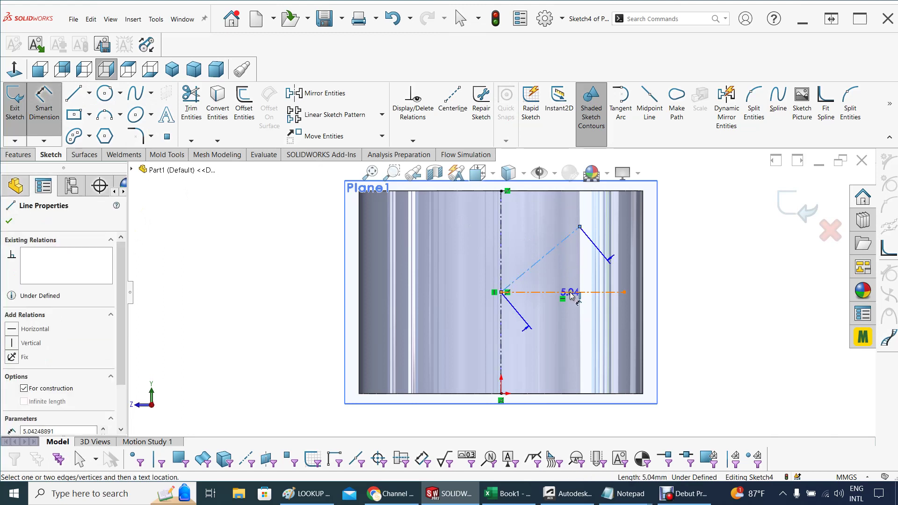
{"action": "left_click", "coordinate": [571, 293]}
{"action": "left_click", "coordinate": [565, 275]}
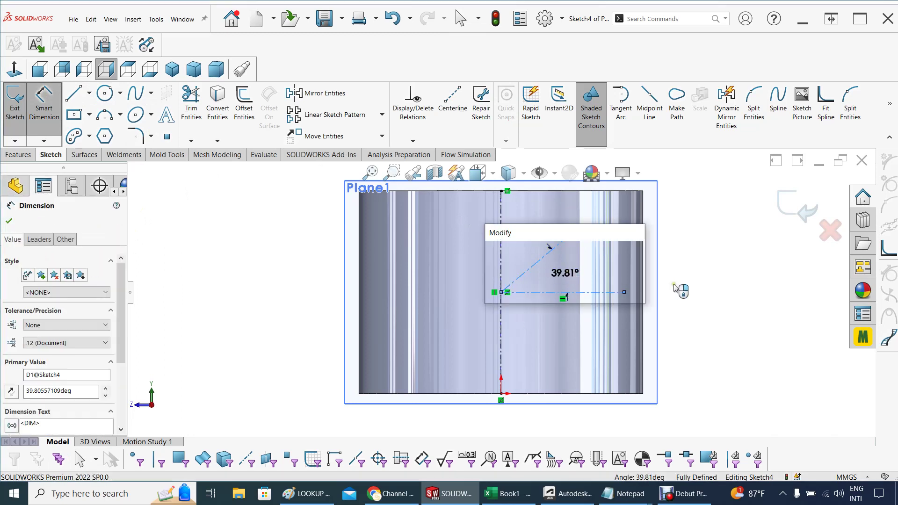
{"action": "type", "text": "45"}
{"action": "key", "text": "Return"}
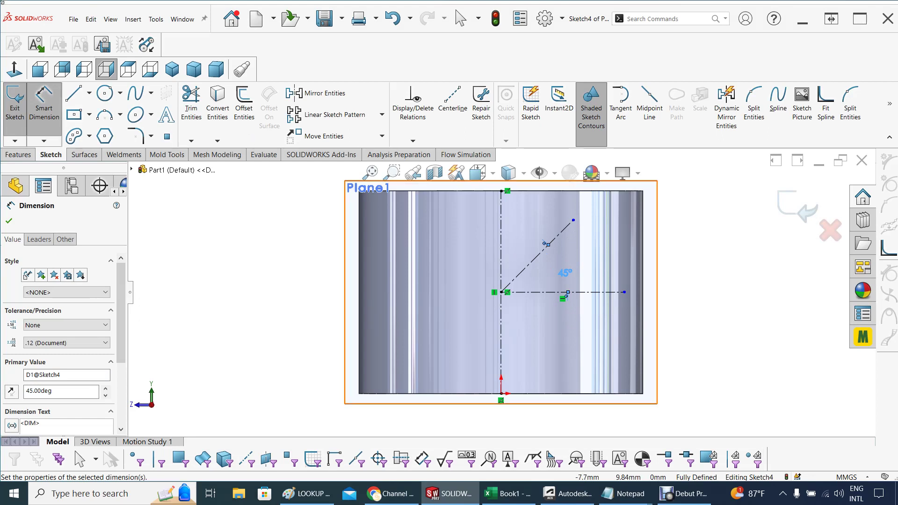
- Draw an ellipse centred on the centerline intersection
{"action": "left_click", "coordinate": [151, 117]}
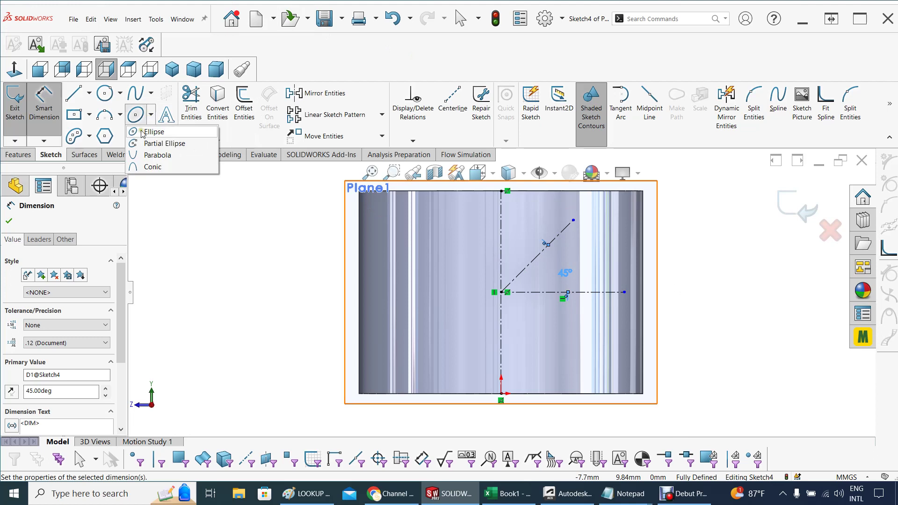
{"action": "left_click", "coordinate": [135, 133]}
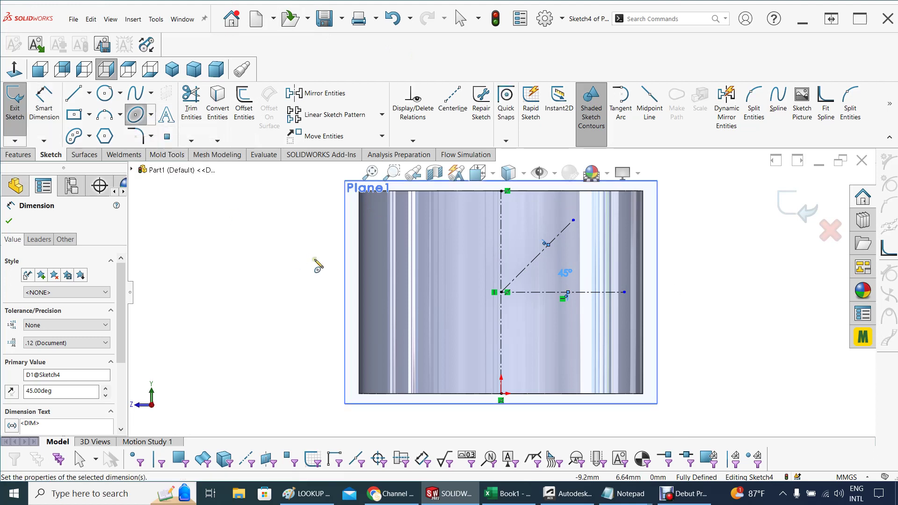
{"action": "left_click", "coordinate": [501, 292]}
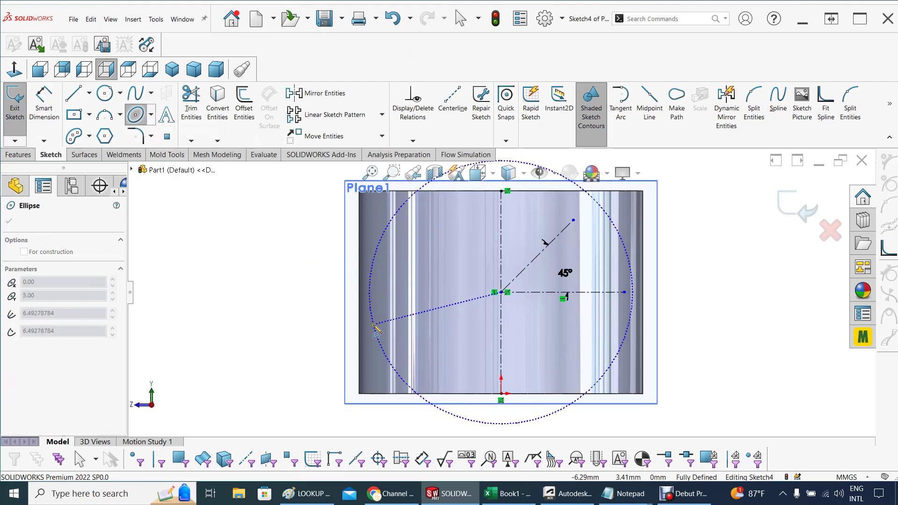
{"action": "left_click", "coordinate": [407, 320]}
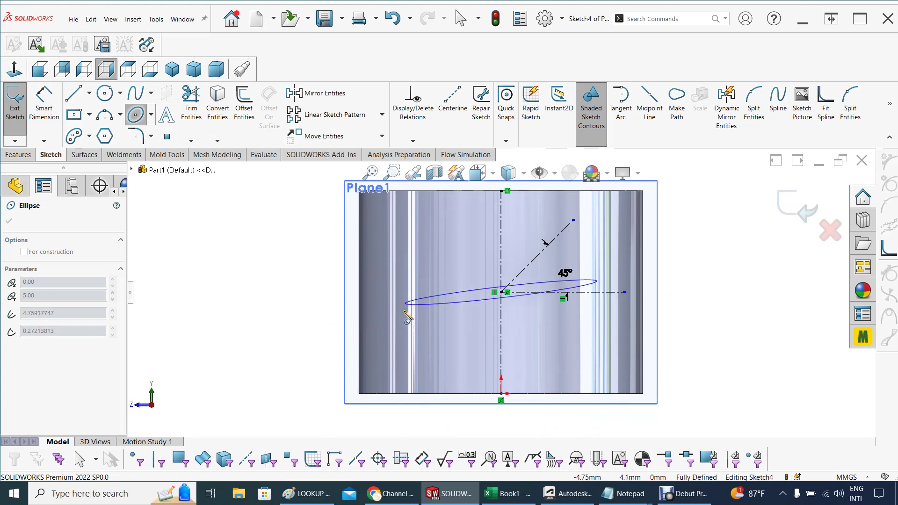
{"action": "left_click", "coordinate": [440, 362]}
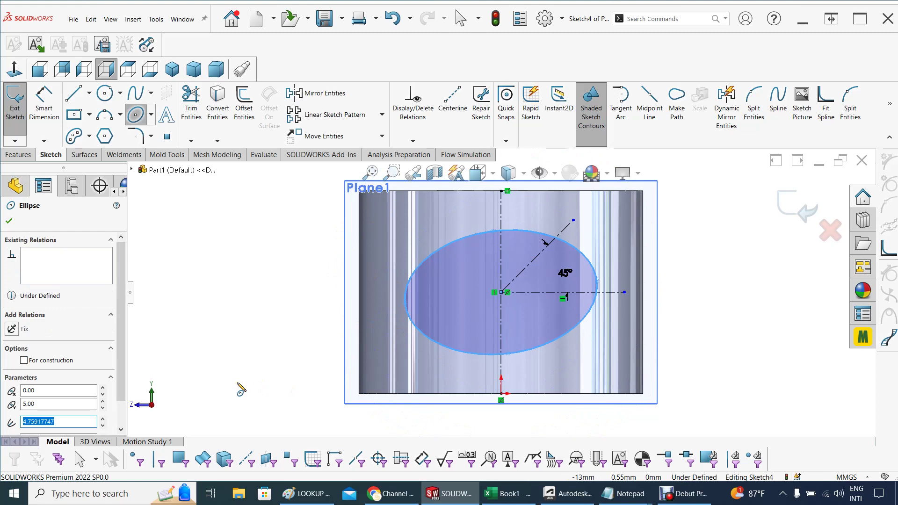
- Add a construction centerline across the ellipse from its right end to its left end
{"action": "left_click", "coordinate": [88, 93]}
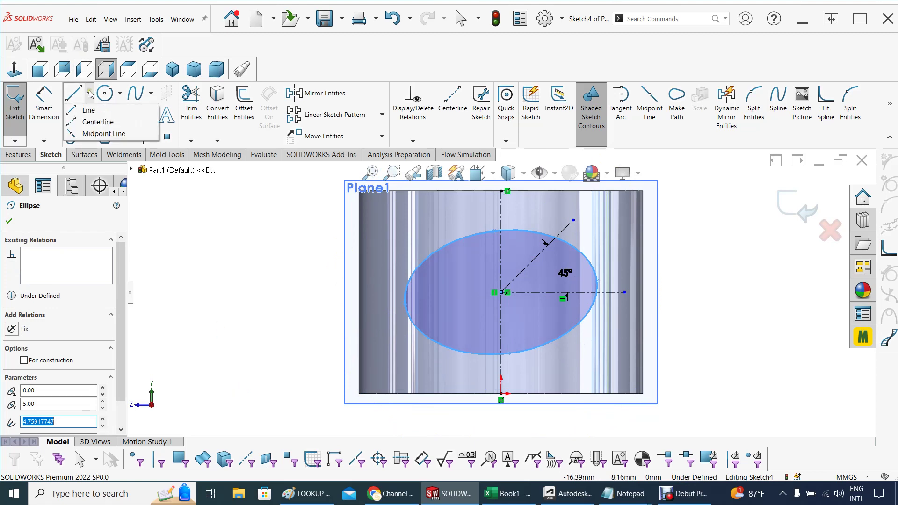
{"action": "left_click", "coordinate": [70, 125]}
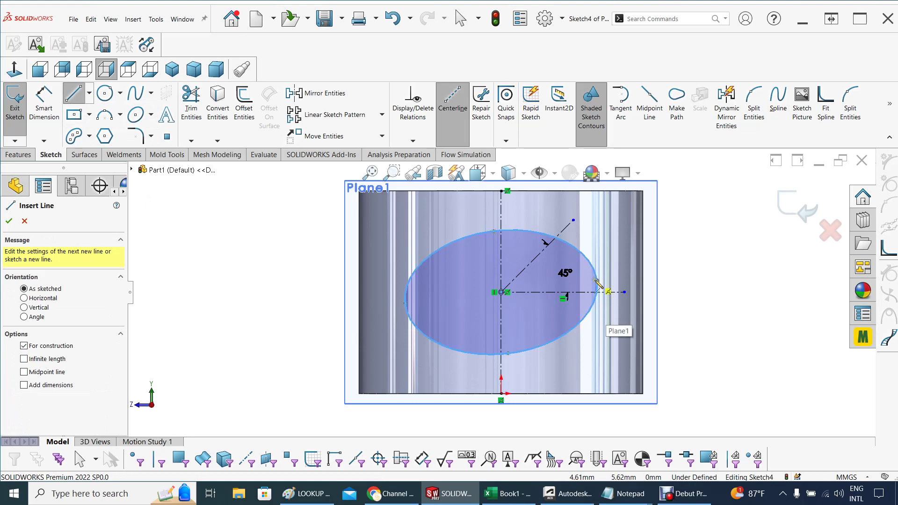
{"action": "left_click", "coordinate": [598, 281]}
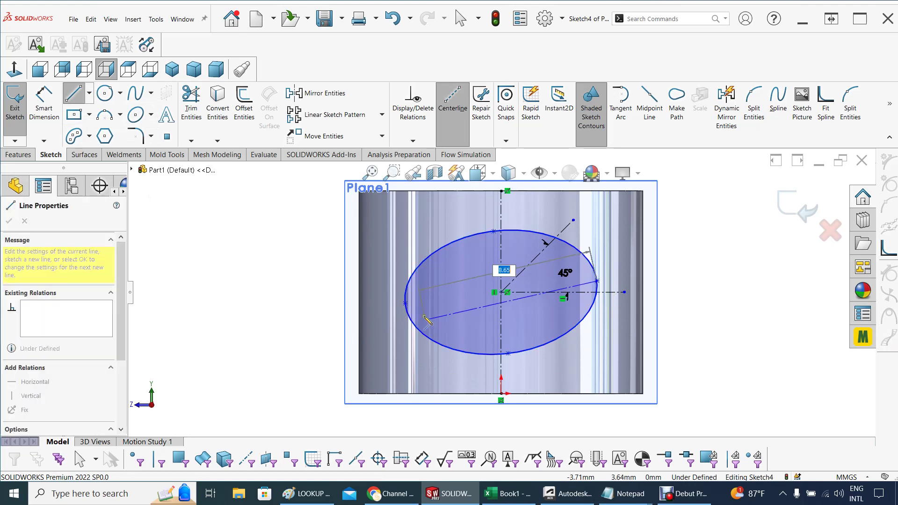
{"action": "left_click", "coordinate": [406, 303]}
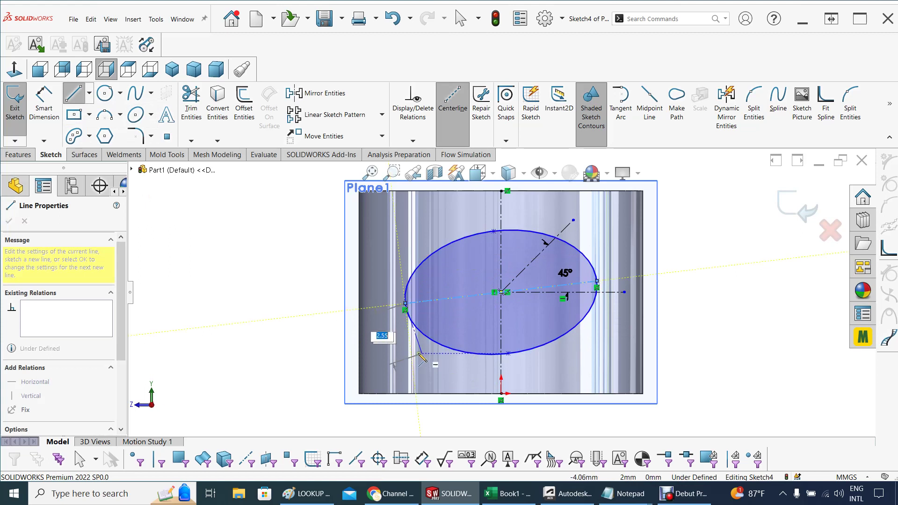
{"action": "key", "text": "Escape"}
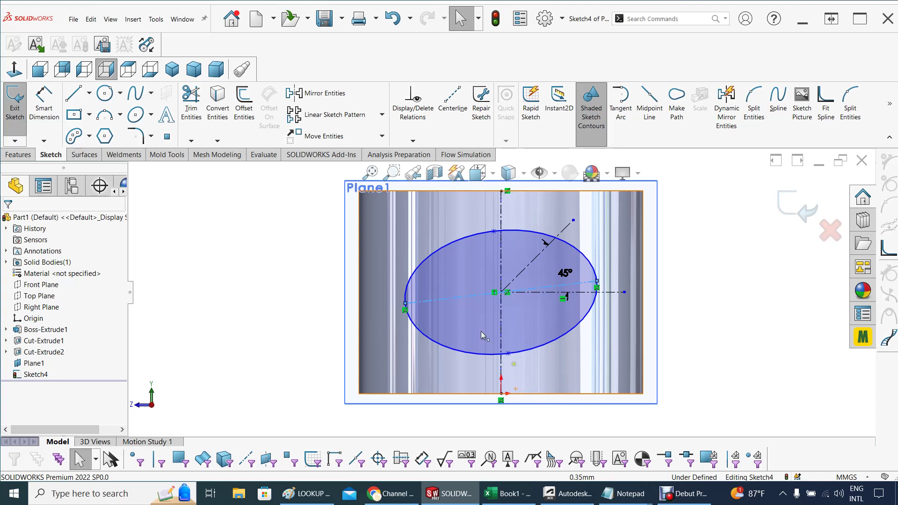
- Dimension the ellipse's major-axis centerline to 12 mm
{"action": "key", "text": "d"}
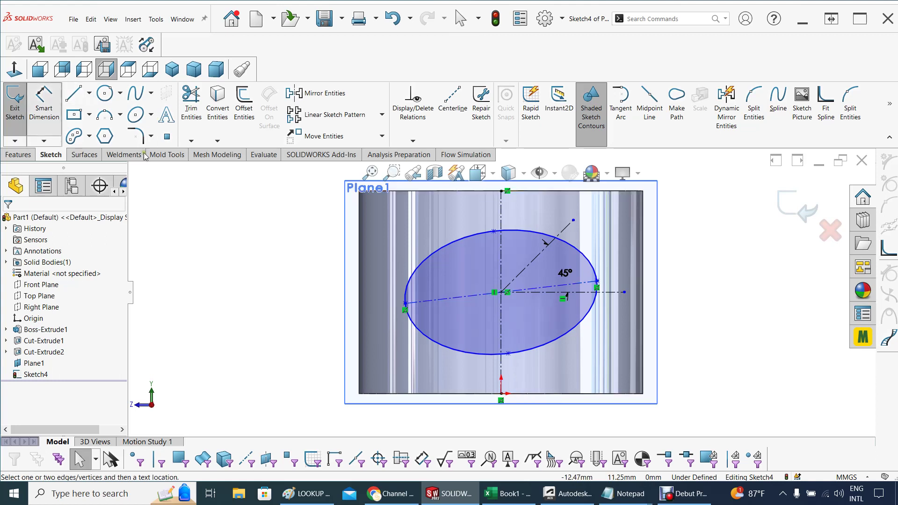
{"action": "left_click", "coordinate": [473, 298]}
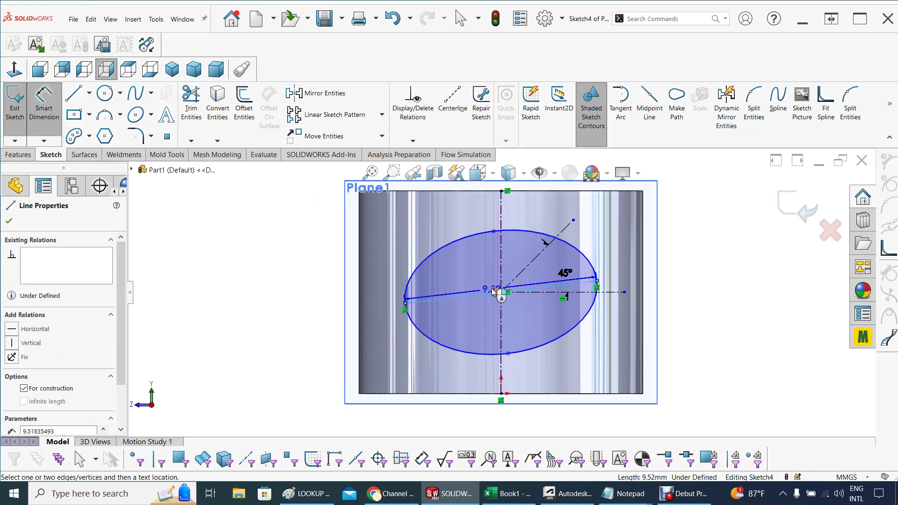
{"action": "left_click", "coordinate": [493, 290]}
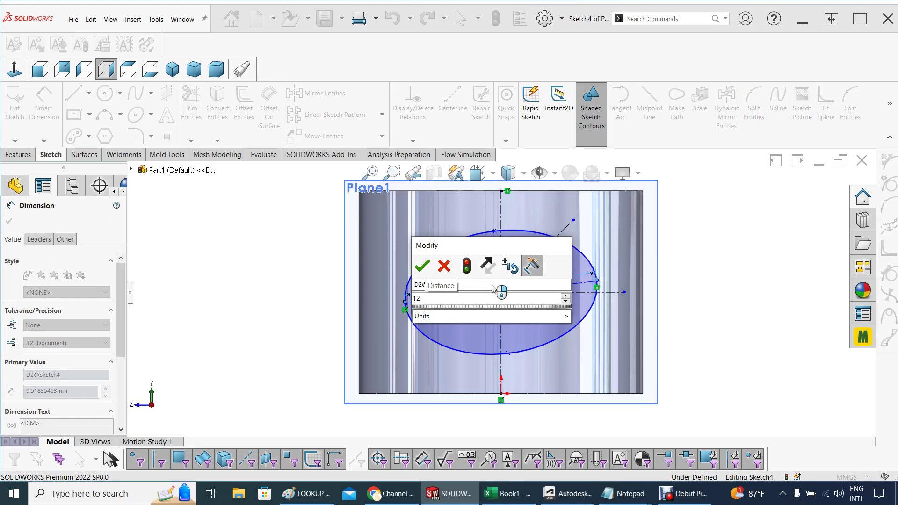
{"action": "key", "text": "Return"}
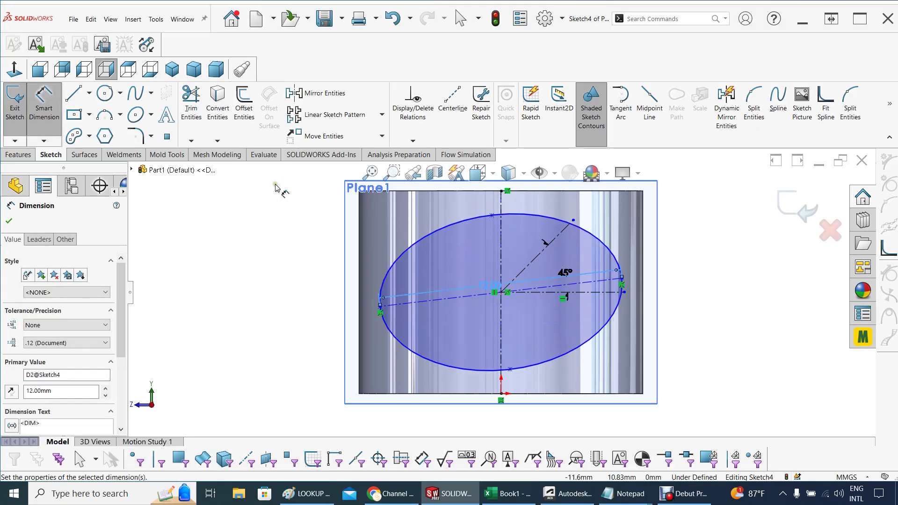
{"action": "left_click", "coordinate": [46, 104]}
- Dimension the ellipse's minor axis between its top and bottom points to 3 mm
{"action": "left_click", "coordinate": [523, 366]}
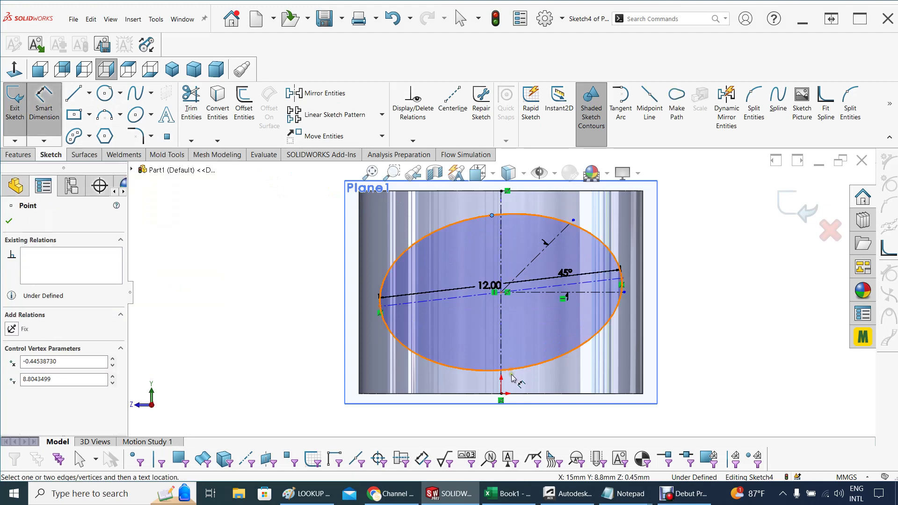
{"action": "left_click", "coordinate": [510, 370]}
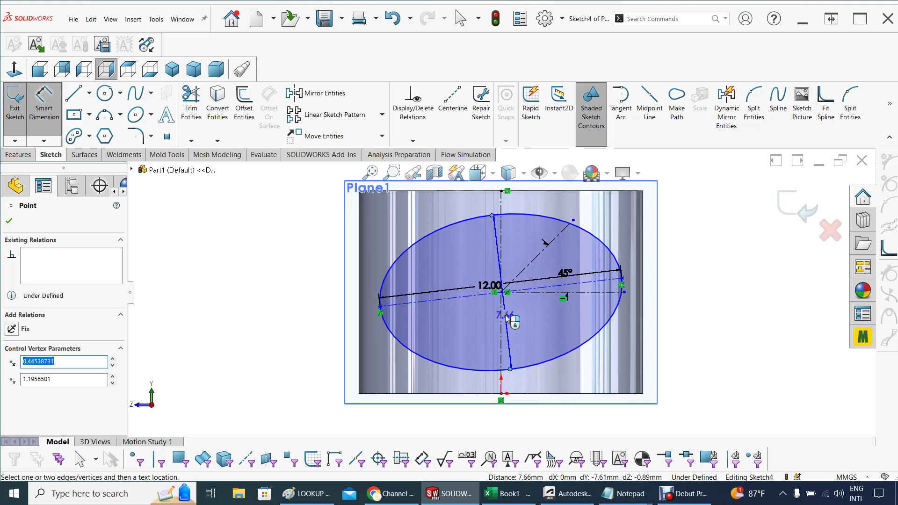
{"action": "left_click", "coordinate": [507, 318]}
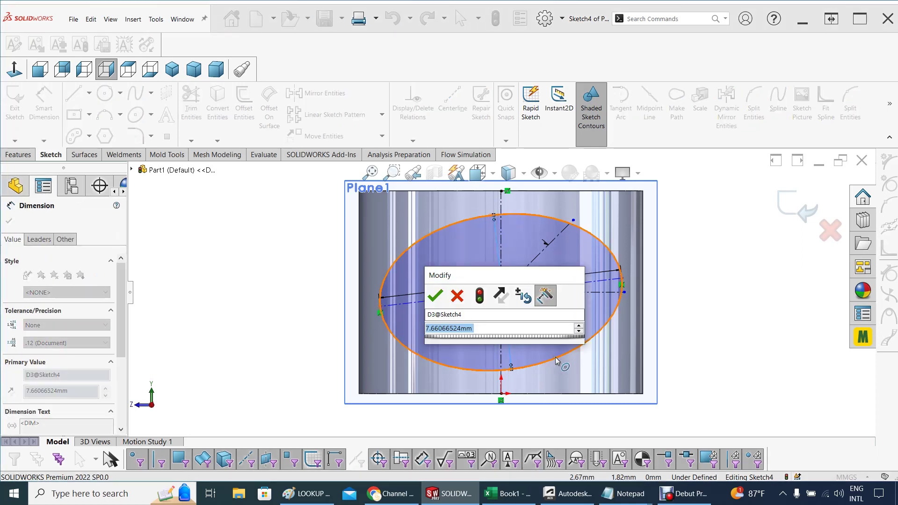
{"action": "type", "text": "3"}
{"action": "key", "text": "Return"}
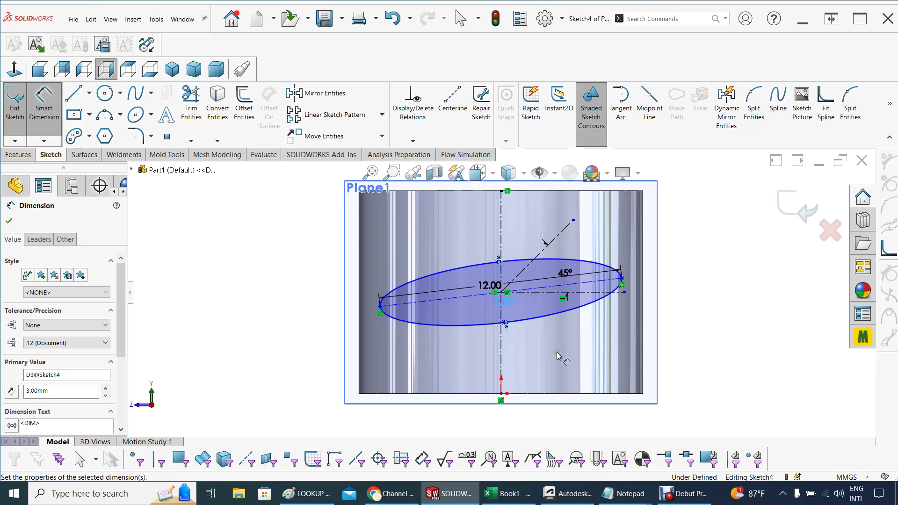
{"action": "left_click", "coordinate": [262, 284]}
{"action": "key", "text": "Escape"}
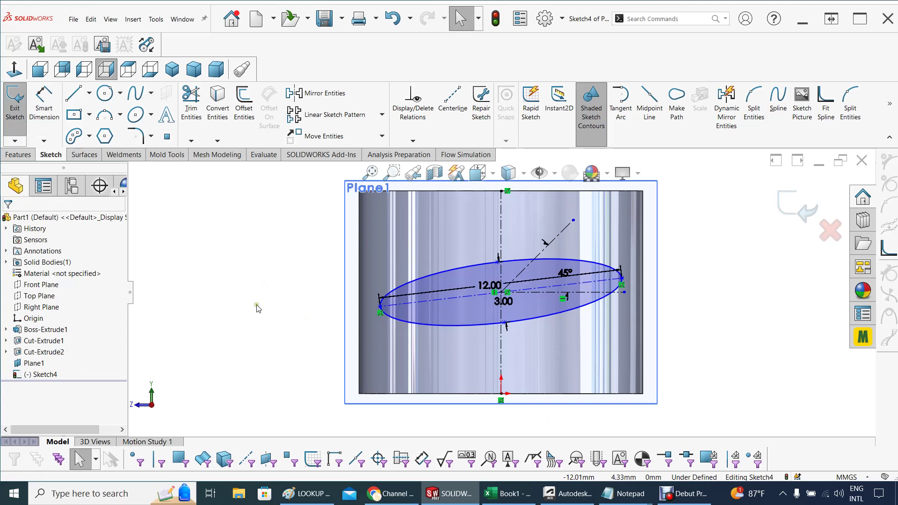
- Make the ellipse's major-axis centerline collinear with the 45° construction line
{"action": "left_click", "coordinate": [585, 286]}
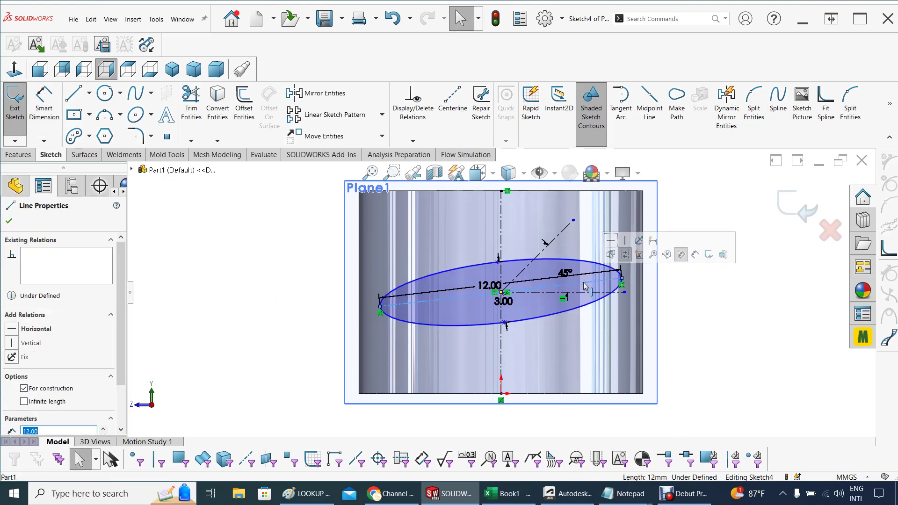
{"action": "left_click", "coordinate": [539, 256], "text": "ctrl"}
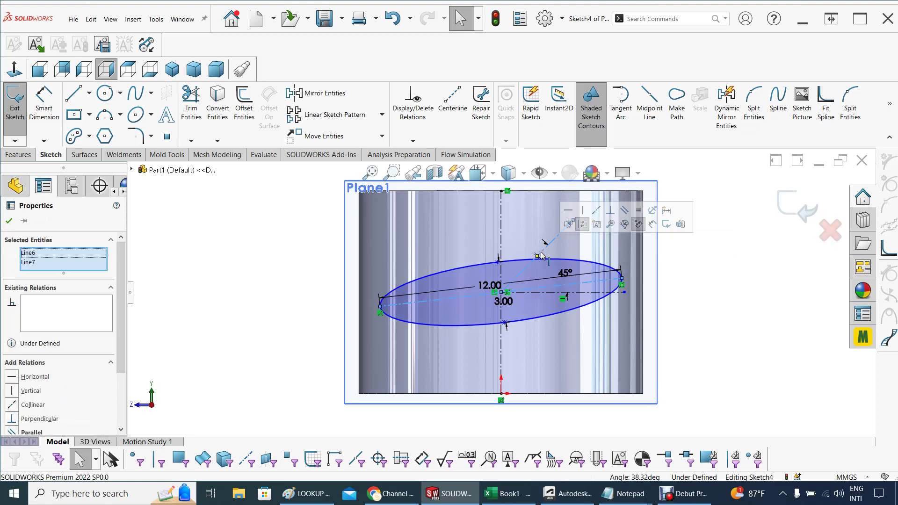
{"action": "left_click", "coordinate": [594, 215]}
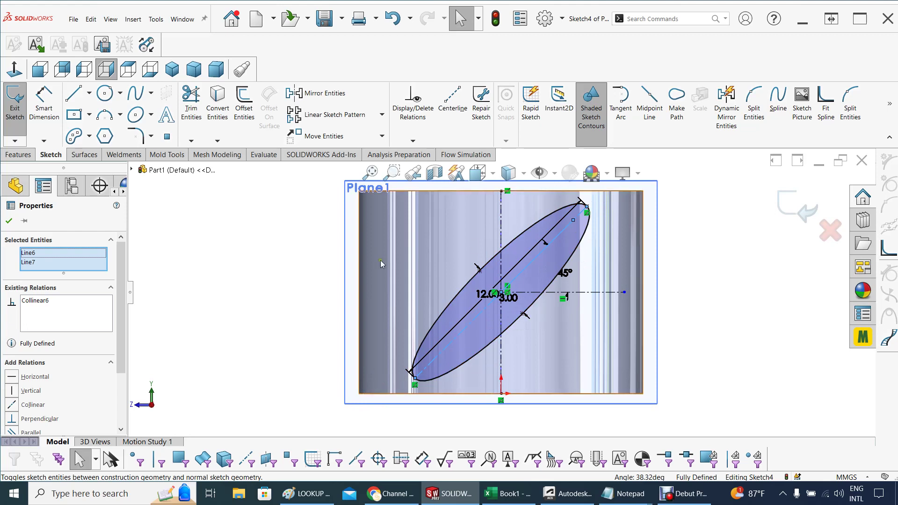
{"action": "mouse_move", "coordinate": [240, 325]}
{"action": "middle_mouse_down"}
{"action": "mouse_move", "coordinate": [271, 325]}
{"action": "mouse_move", "coordinate": [226, 324]}
{"action": "mouse_move", "coordinate": [256, 325]}
{"action": "mouse_move", "coordinate": [254, 337]}
{"action": "mouse_move", "coordinate": [241, 323]}
{"action": "mouse_move", "coordinate": [249, 327]}
{"action": "middle_mouse_up"}
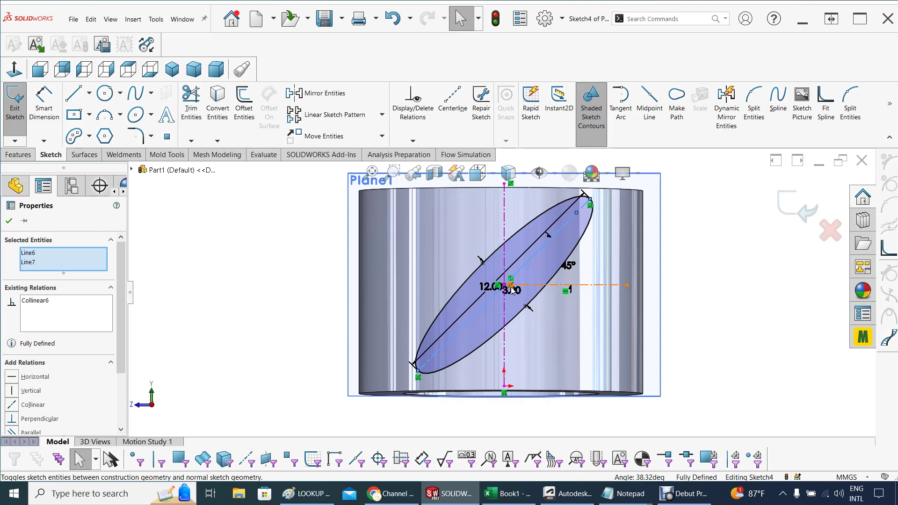
- Change the minor-axis dimension from 3.00 to 4 mm, fully defining the sketch
{"action": "key", "text": "Escape"}
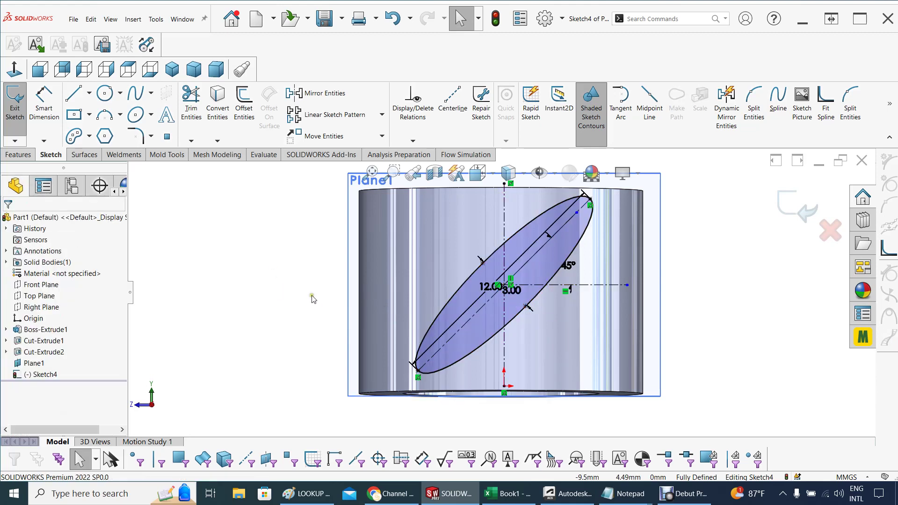
{"action": "left_click", "coordinate": [513, 292]}
{"action": "double_click", "coordinate": [512, 292]}
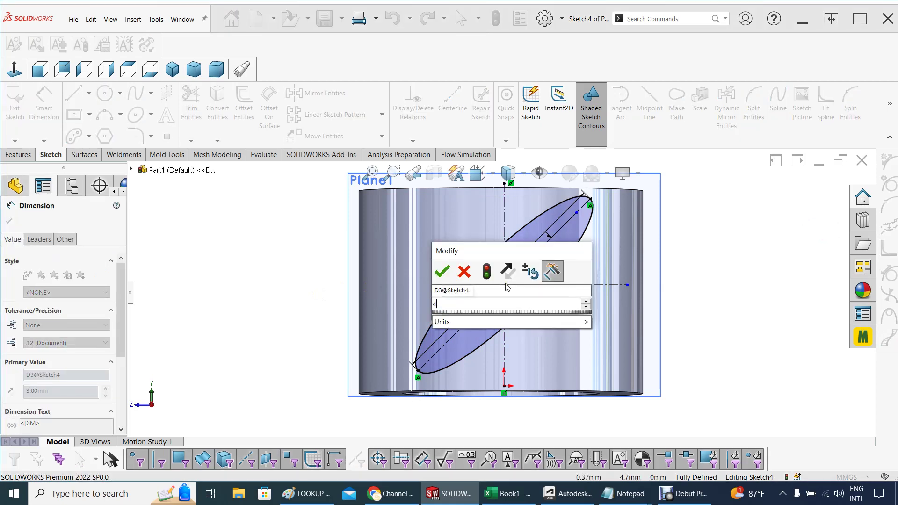
{"action": "key", "text": "Return"}
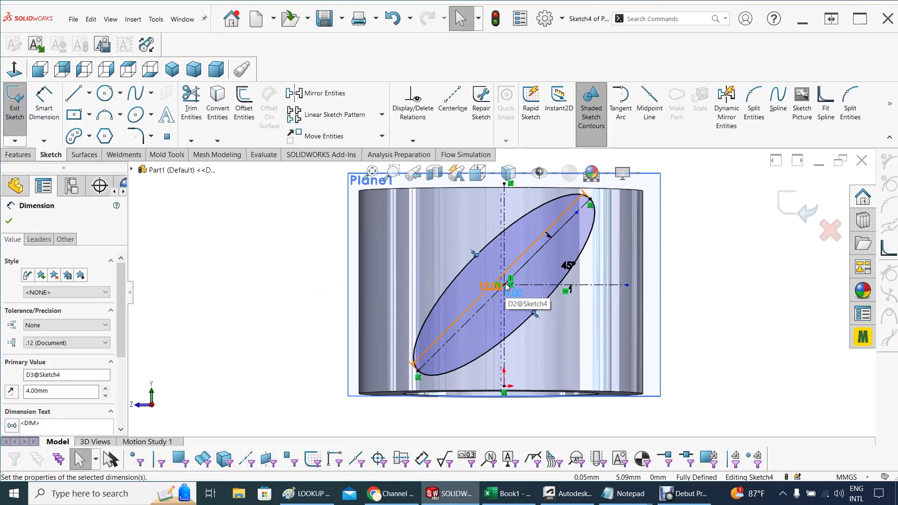
{"action": "mouse_move", "coordinate": [265, 244]}
{"action": "middle_mouse_down"}
{"action": "mouse_move", "coordinate": [316, 251]}
{"action": "mouse_move", "coordinate": [262, 243]}
{"action": "mouse_move", "coordinate": [273, 261]}
{"action": "mouse_move", "coordinate": [273, 250]}
{"action": "middle_mouse_up"}
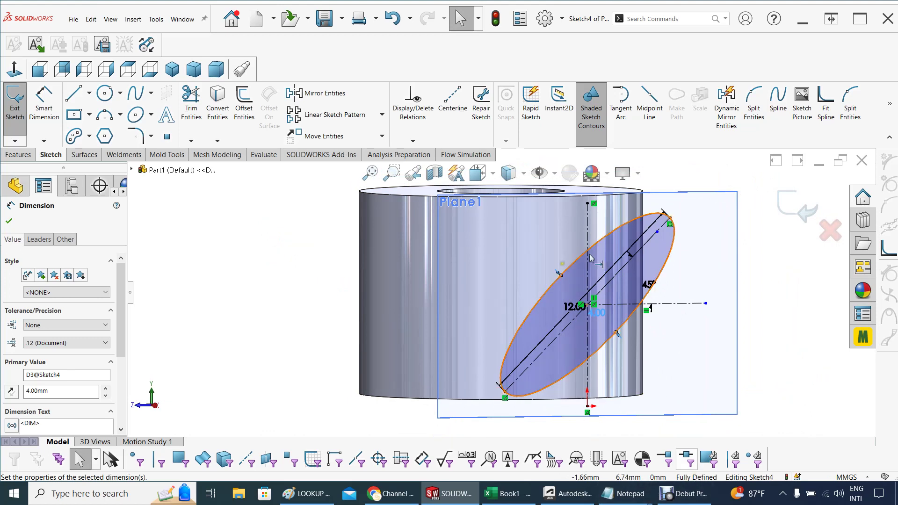
{"action": "mouse_move", "coordinate": [752, 257]}
{"action": "middle_mouse_down"}
{"action": "mouse_move", "coordinate": [734, 256]}
{"action": "mouse_move", "coordinate": [749, 258]}
{"action": "middle_mouse_up"}
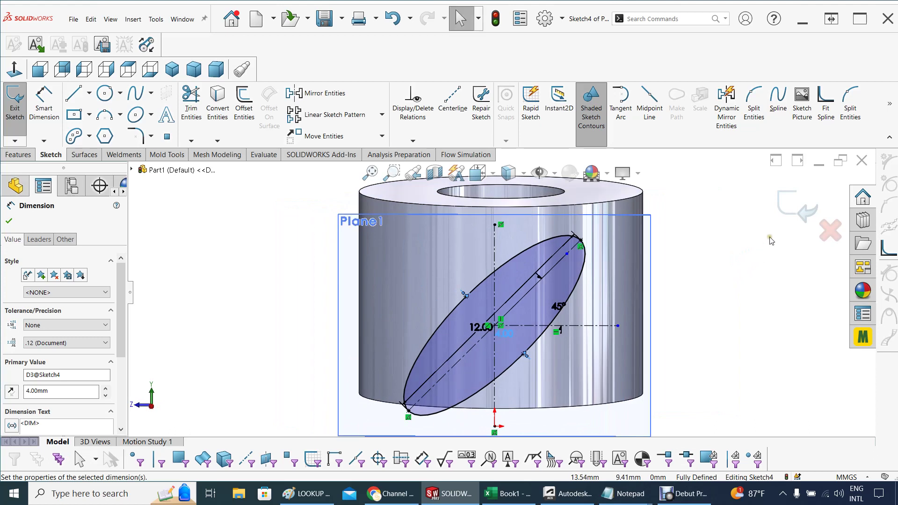
- Exit the ellipse sketch and zoom in beside the cylinder
{"action": "left_click", "coordinate": [806, 219]}
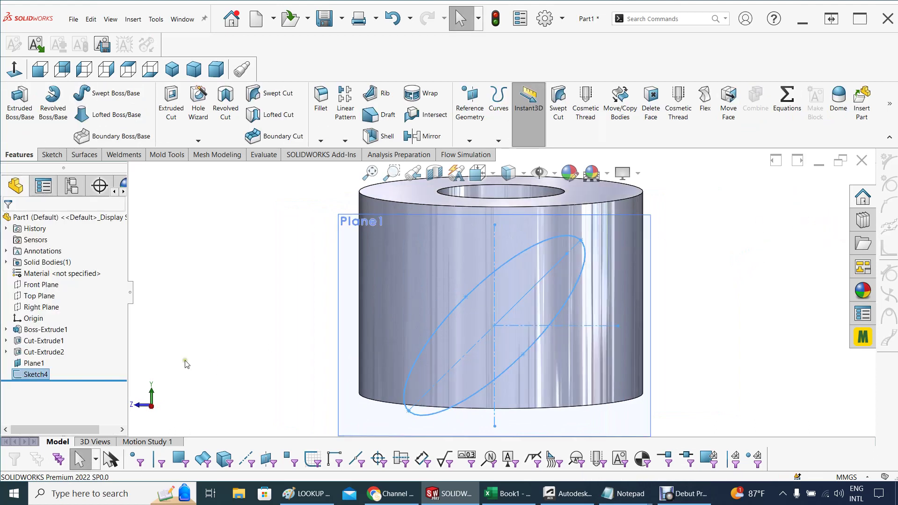
{"action": "mouse_move", "coordinate": [215, 335]}
{"action": "middle_mouse_down"}
{"action": "mouse_move", "coordinate": [255, 326]}
{"action": "mouse_move", "coordinate": [254, 365]}
{"action": "mouse_move", "coordinate": [249, 357]}
{"action": "mouse_move", "coordinate": [261, 359]}
{"action": "middle_mouse_up"}
{"action": "scroll", "coordinate": [256, 326], "scroll_direction": "up", "scroll_amount": 3}
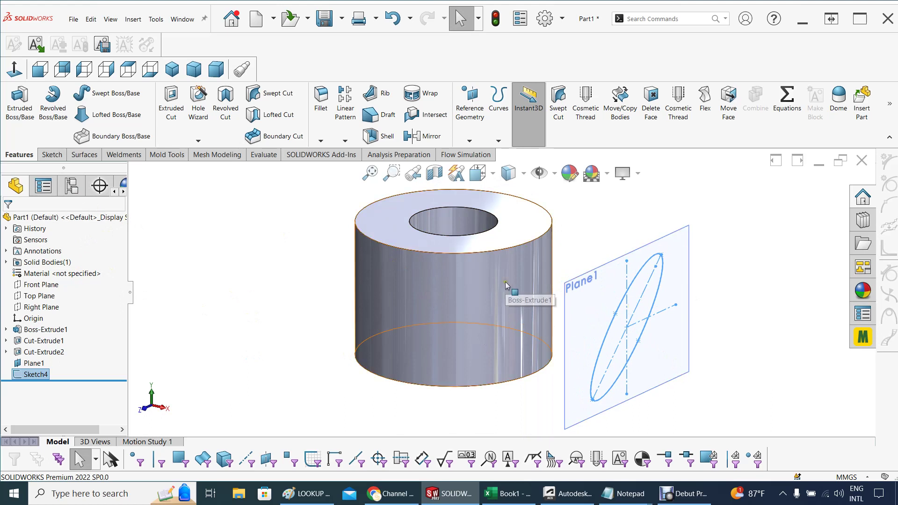
- Extrude the ellipse Up To Surface on the cylinder's outer face with Merge result off
{"action": "left_click", "coordinate": [19, 103]}
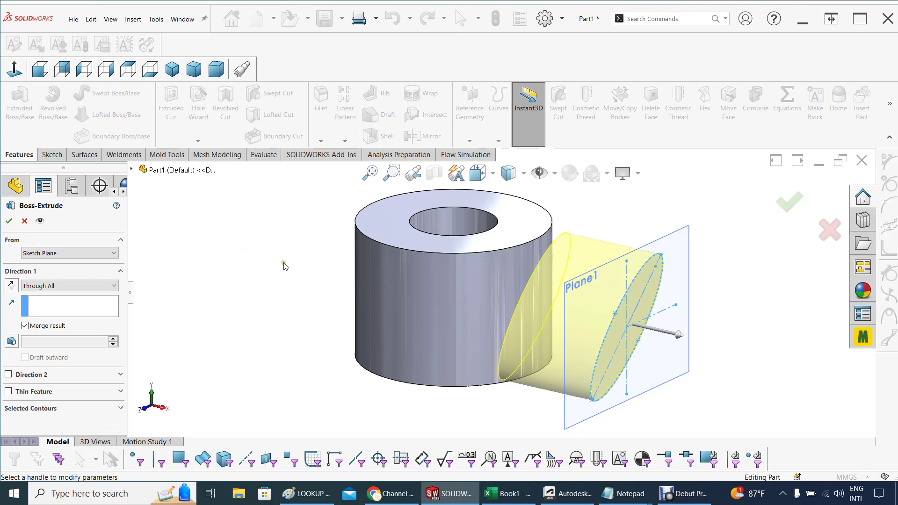
{"action": "mouse_move", "coordinate": [265, 251]}
{"action": "middle_mouse_down"}
{"action": "mouse_move", "coordinate": [235, 257]}
{"action": "mouse_move", "coordinate": [260, 255]}
{"action": "middle_mouse_up"}
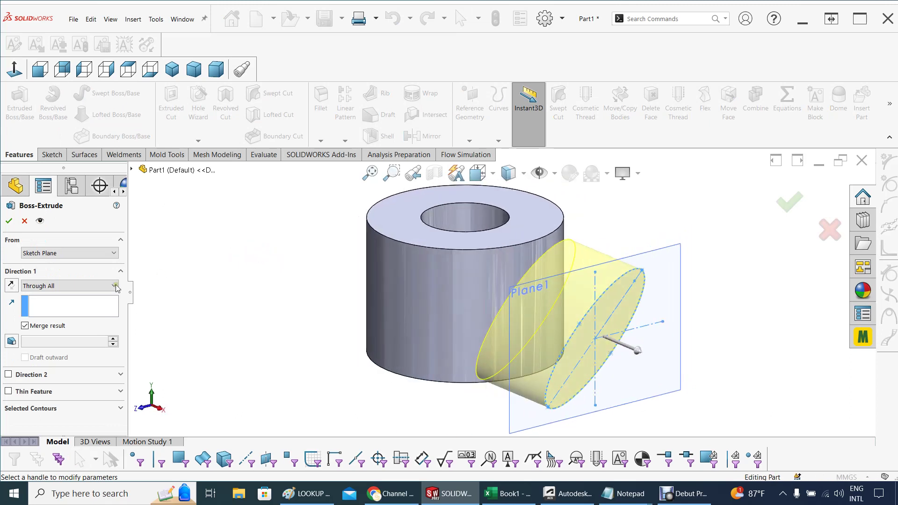
{"action": "left_click", "coordinate": [64, 287]}
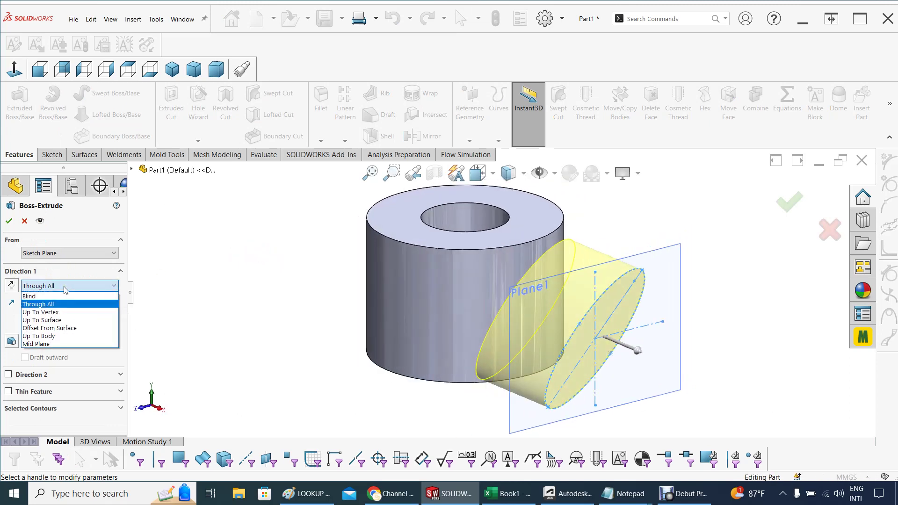
{"action": "left_click", "coordinate": [51, 320]}
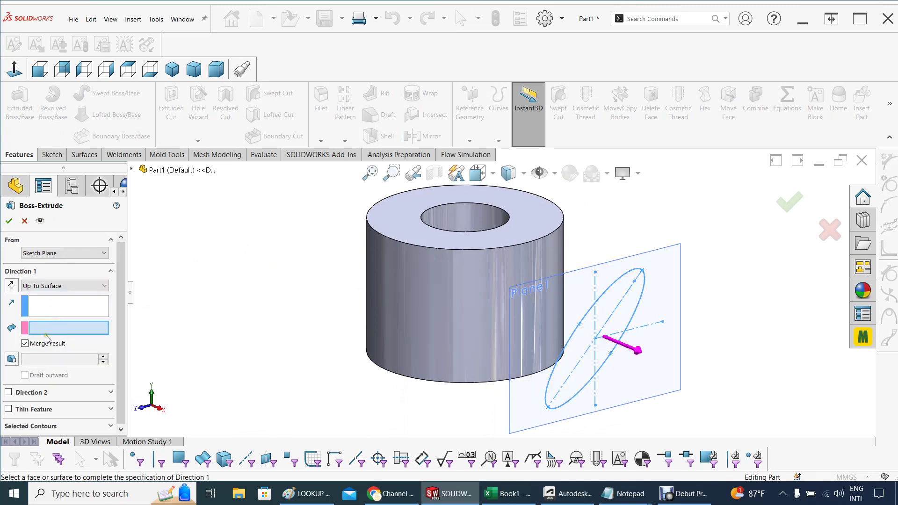
{"action": "left_click", "coordinate": [480, 262]}
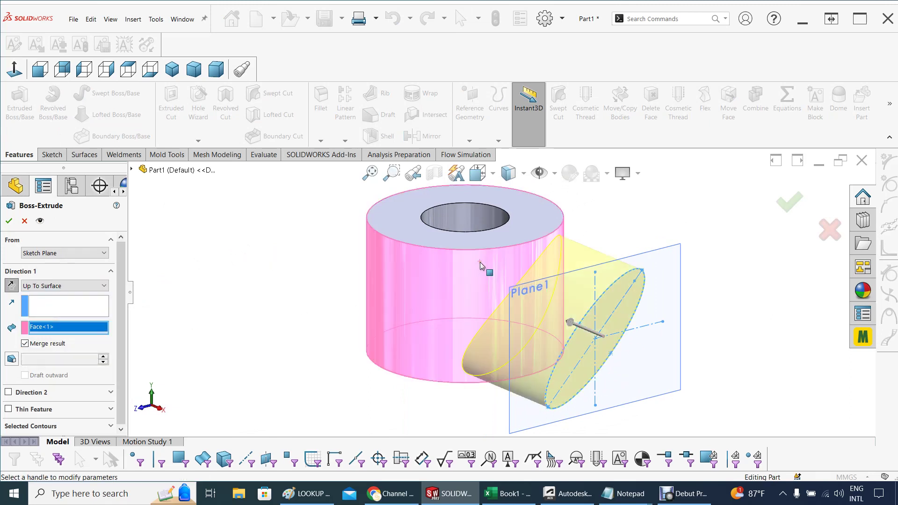
{"action": "middle_click_drag", "start_coordinate": [305, 294], "coordinate": [309, 273]}
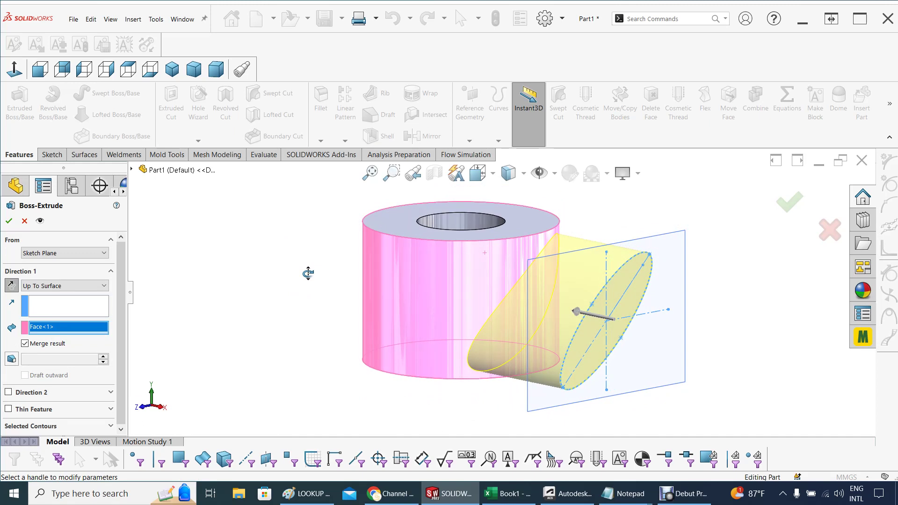
{"action": "middle_click_drag", "start_coordinate": [308, 273], "coordinate": [309, 274]}
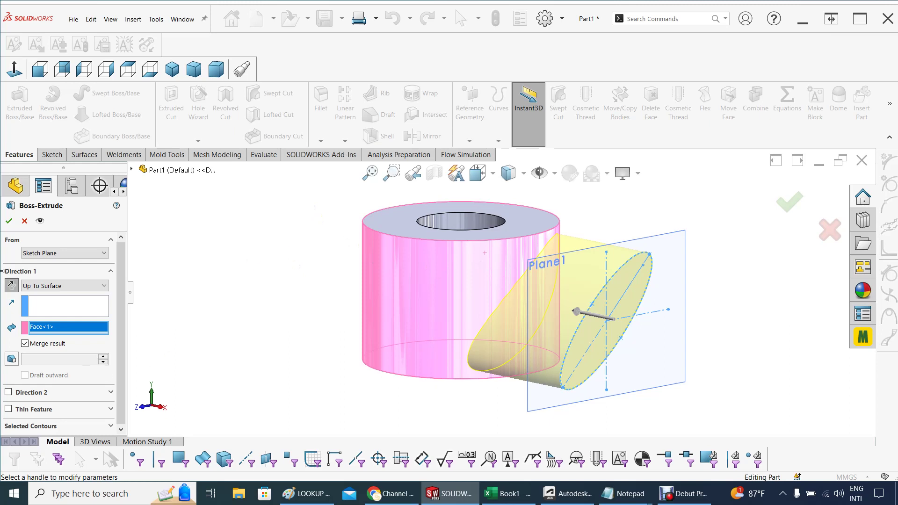
{"action": "left_click", "coordinate": [26, 344]}
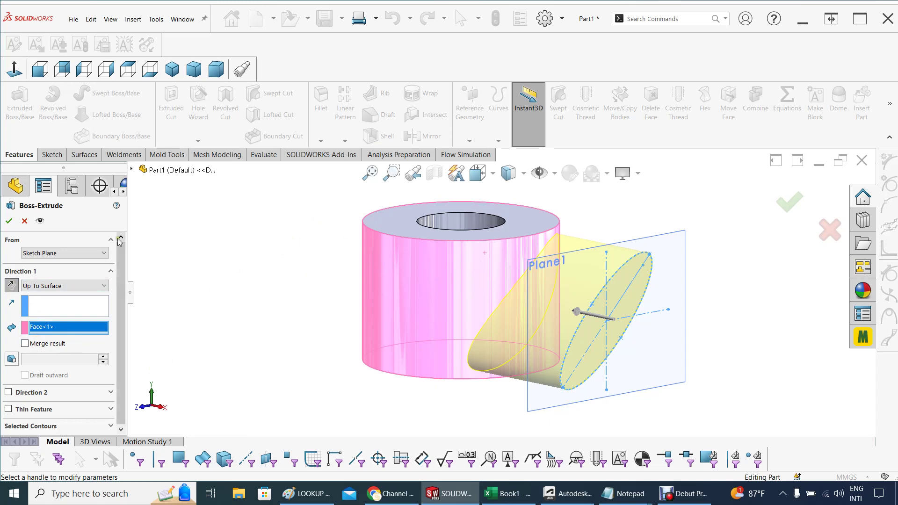
- Confirm Boss-Extrude2 and expand Solid Bodies to show Cut-Extrude2 and Boss-Extrude2
{"action": "left_click", "coordinate": [8, 222]}
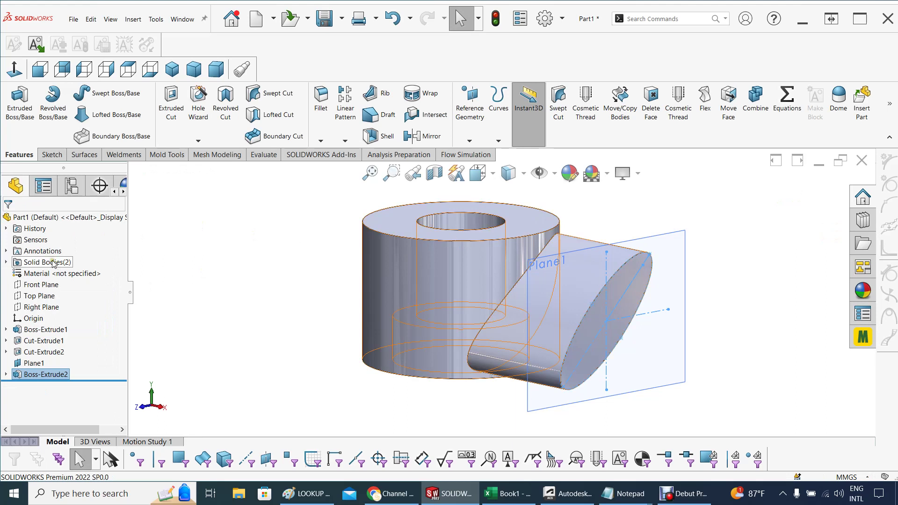
{"action": "left_click", "coordinate": [6, 262]}
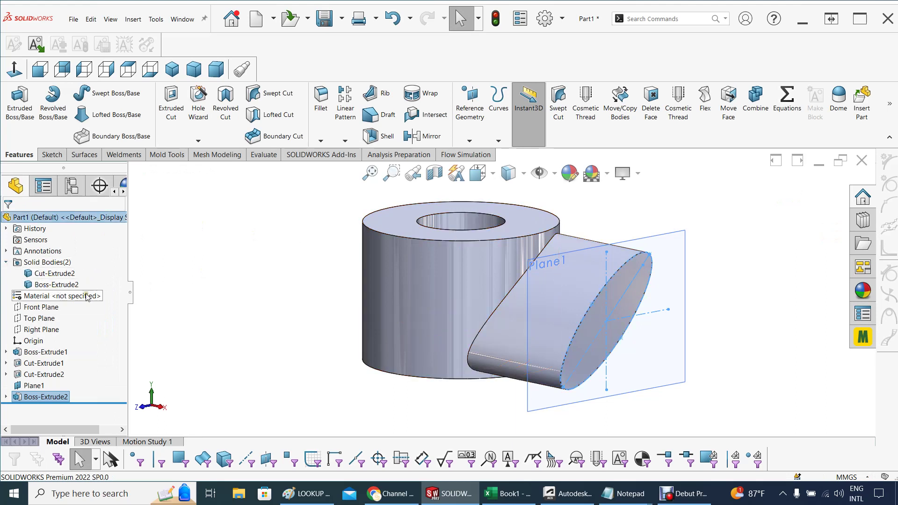
{"action": "left_click", "coordinate": [239, 261]}
- Orbit and zoom around the part to inspect the arm from several sides
{"action": "mouse_move", "coordinate": [241, 265]}
{"action": "middle_mouse_down"}
{"action": "mouse_move", "coordinate": [276, 264]}
{"action": "mouse_move", "coordinate": [253, 261]}
{"action": "middle_mouse_up"}
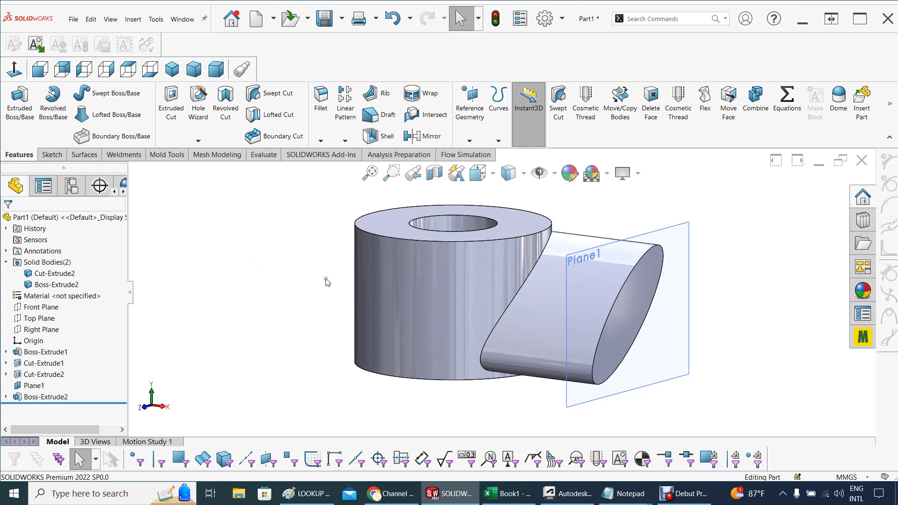
{"action": "scroll", "coordinate": [395, 306], "scroll_direction": "up", "scroll_amount": 3}
{"action": "middle_click_drag", "start_coordinate": [401, 310], "coordinate": [424, 322]}
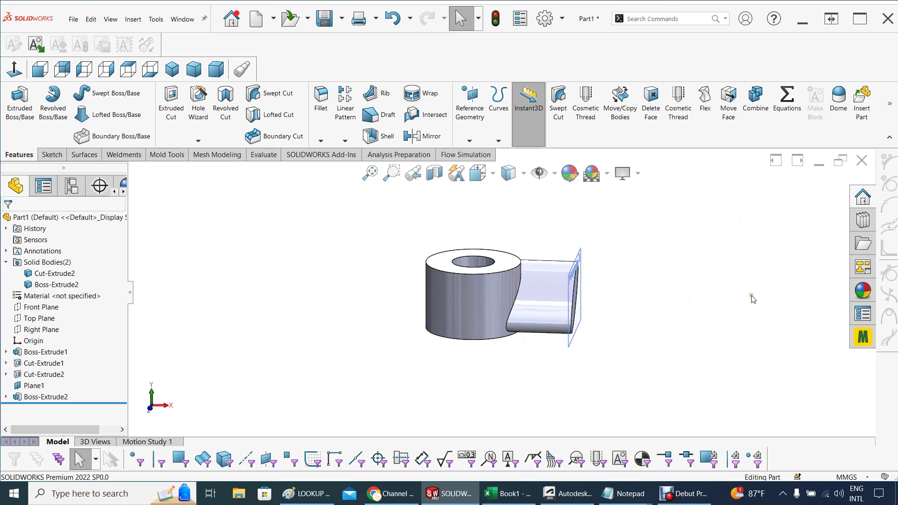
{"action": "middle_click_drag", "start_coordinate": [753, 297], "coordinate": [784, 294]}
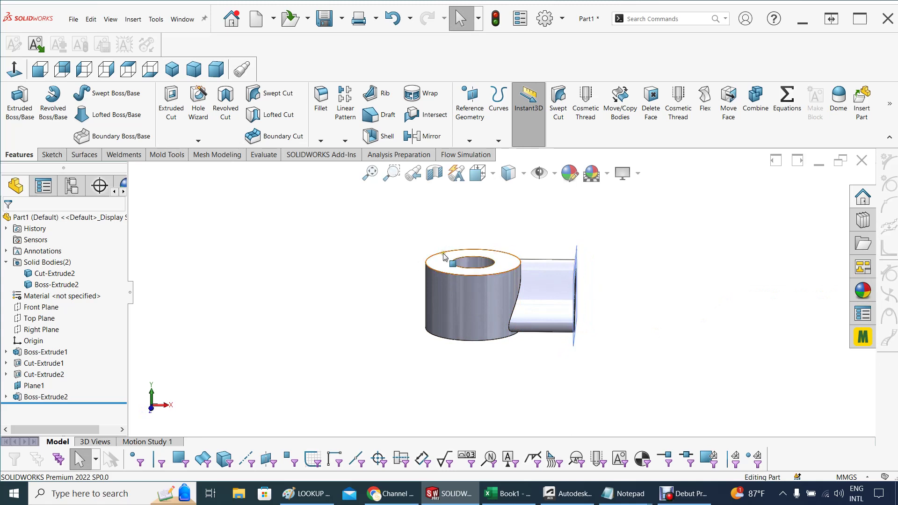
{"action": "middle_click_drag", "start_coordinate": [643, 306], "coordinate": [661, 305]}
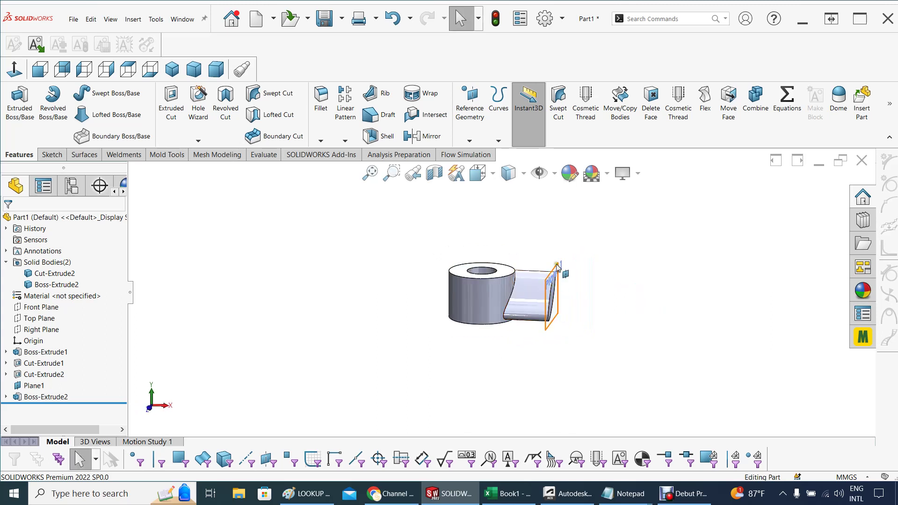
{"action": "mouse_move", "coordinate": [658, 314]}
{"action": "middle_mouse_down"}
{"action": "mouse_move", "coordinate": [596, 287]}
{"action": "mouse_move", "coordinate": [681, 293]}
{"action": "mouse_move", "coordinate": [653, 297]}
{"action": "mouse_move", "coordinate": [655, 325]}
{"action": "middle_mouse_up"}
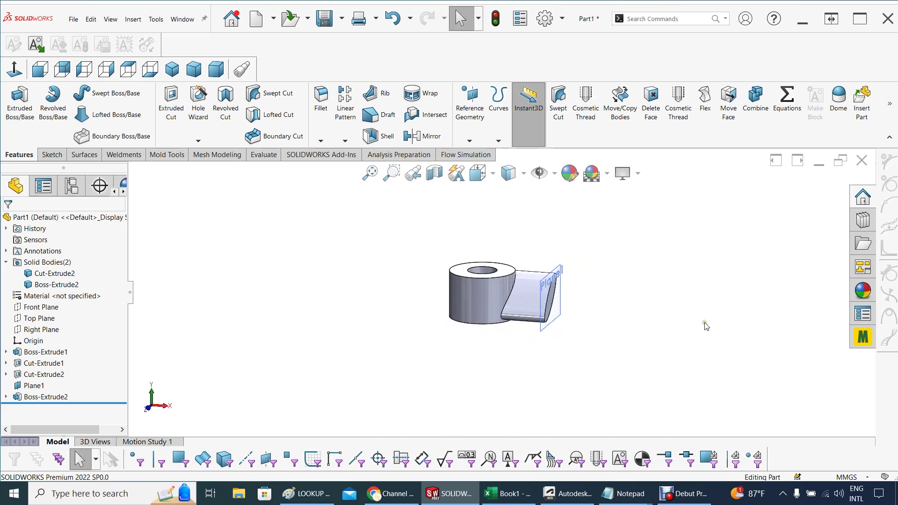
{"action": "middle_click_drag", "start_coordinate": [733, 317], "coordinate": [676, 273]}
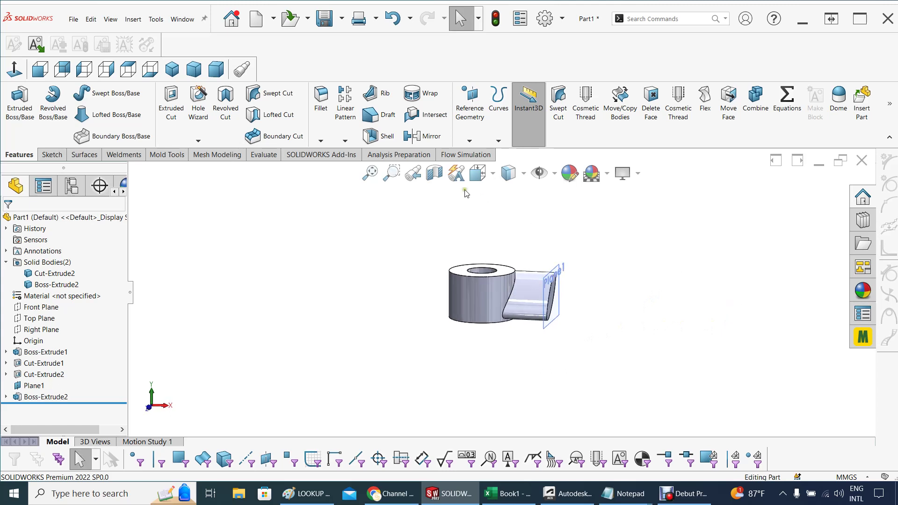
- Create Plane2 parallel to the Right Plane at an offset of 3*2.54*10 mm (76.2 mm)
{"action": "left_click", "coordinate": [469, 108]}
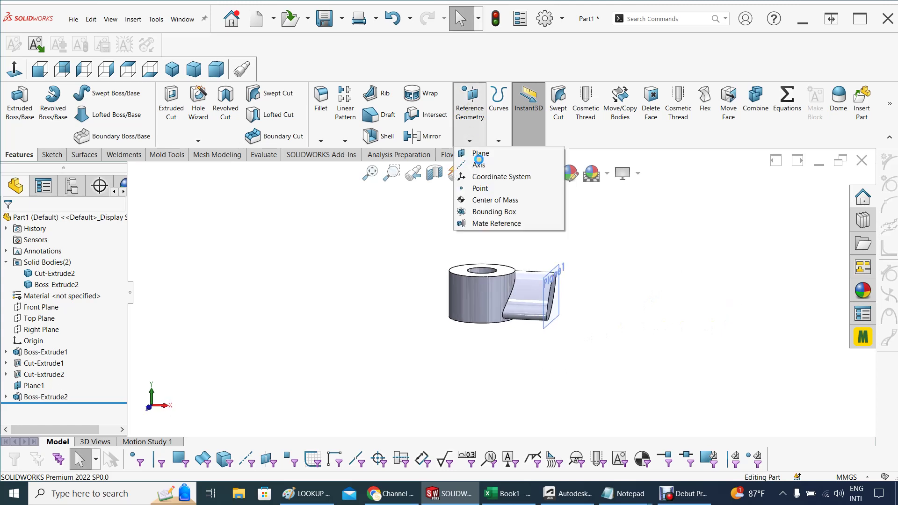
{"action": "left_click", "coordinate": [470, 109]}
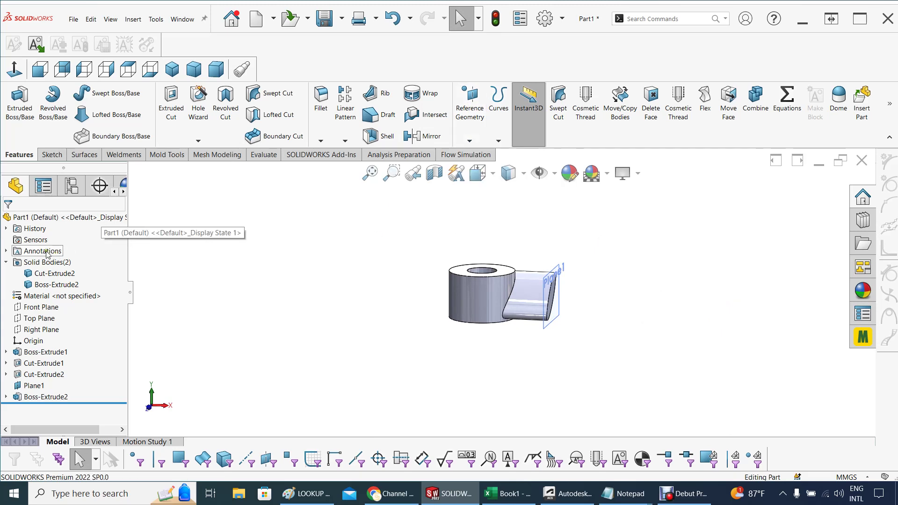
{"action": "left_click", "coordinate": [29, 330]}
{"action": "middle_click_drag", "start_coordinate": [271, 258], "coordinate": [268, 259]}
{"action": "left_click", "coordinate": [469, 141]}
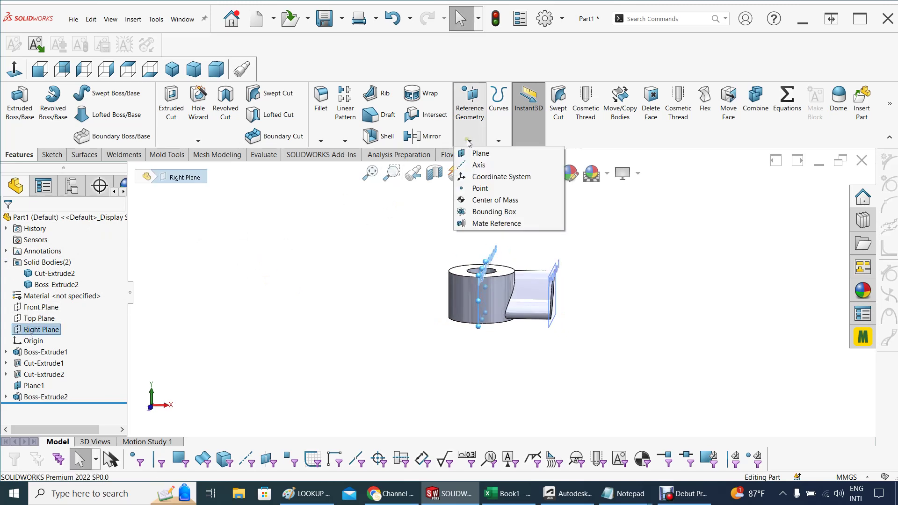
{"action": "left_click", "coordinate": [470, 155]}
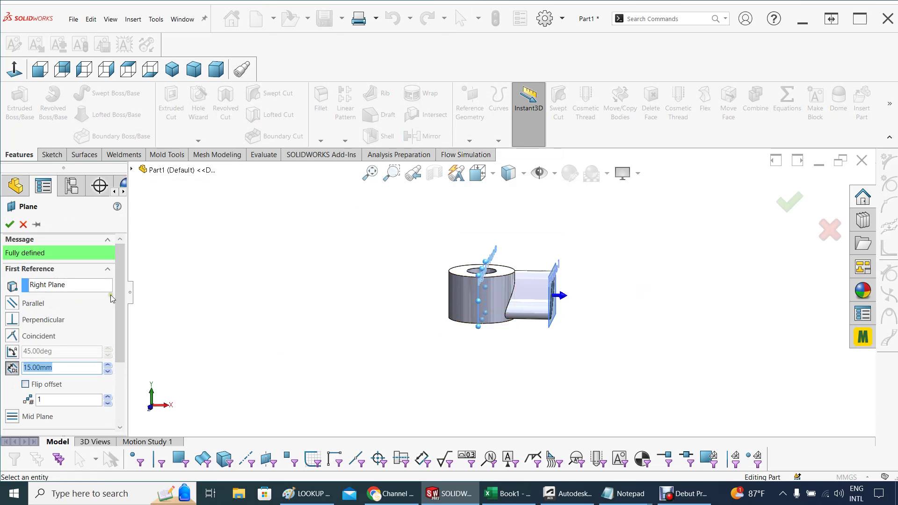
{"action": "left_click", "coordinate": [47, 369]}
{"action": "double_click", "coordinate": [36, 369]}
{"action": "left_click_drag", "start_coordinate": [73, 372], "coordinate": [28, 380]}
{"action": "key", "text": "BackSpace"}
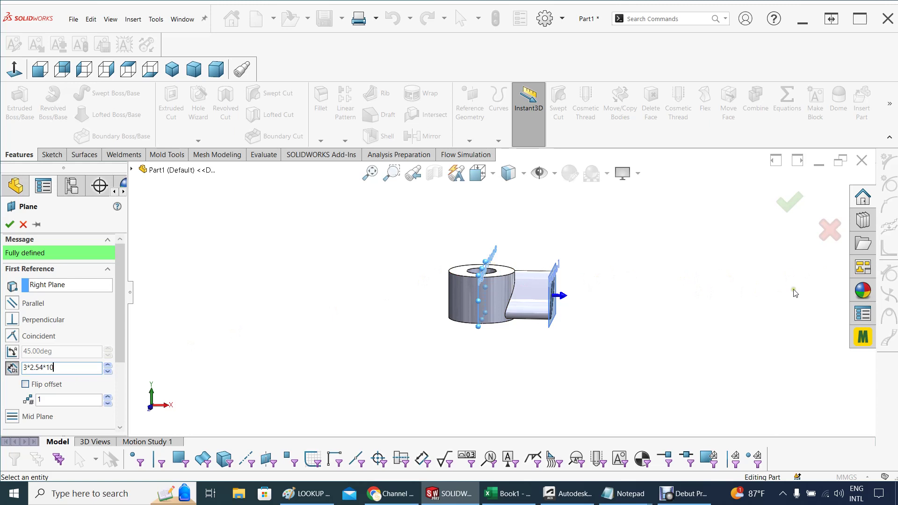
{"action": "middle_click_drag", "start_coordinate": [774, 287], "coordinate": [531, 287]}
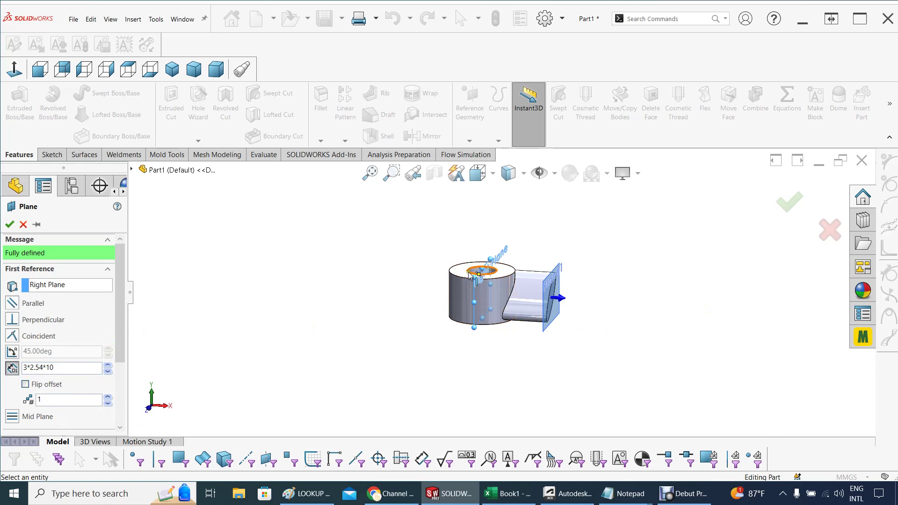
{"action": "left_click", "coordinate": [10, 224]}
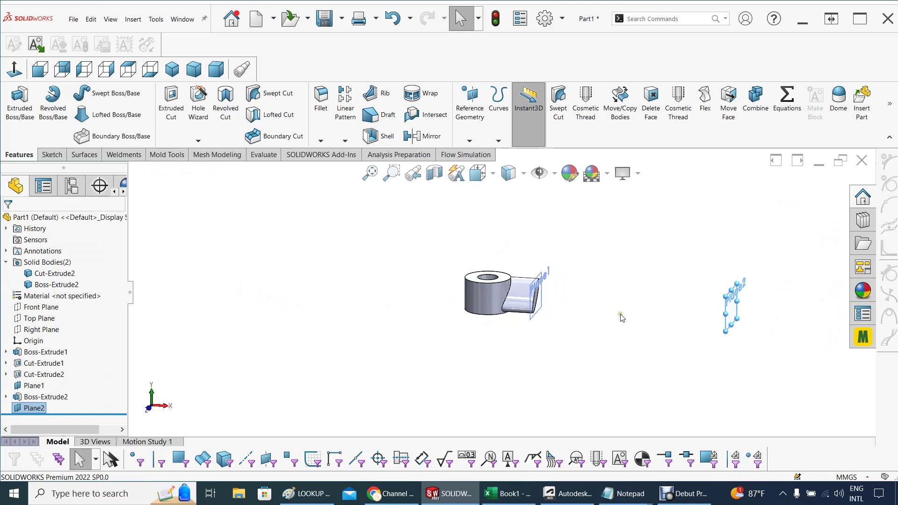
- Orbit so Plane2 faces forward and open Sketch5 on it from its context menu
{"action": "key", "text": "ctrl+Left"}
{"action": "key", "text": "Left"}
{"action": "key", "text": "Left"}
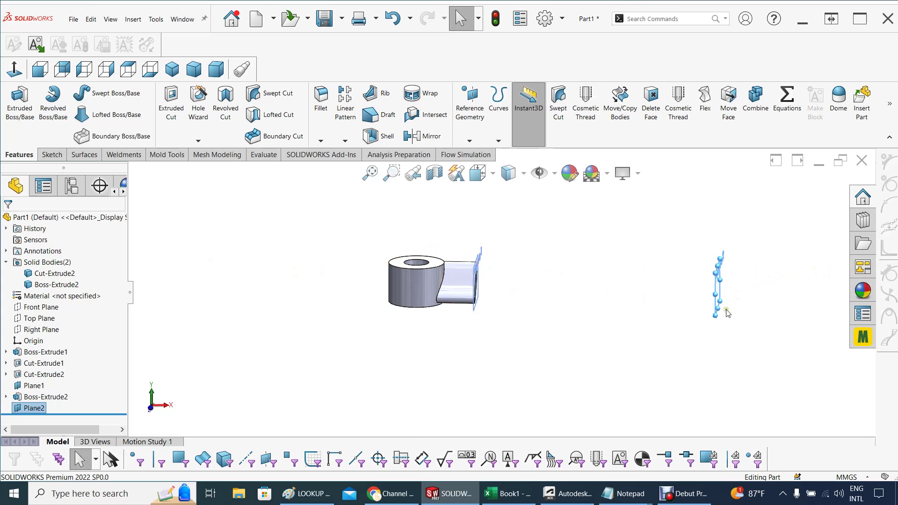
{"action": "middle_click_drag", "start_coordinate": [725, 316], "coordinate": [672, 296]}
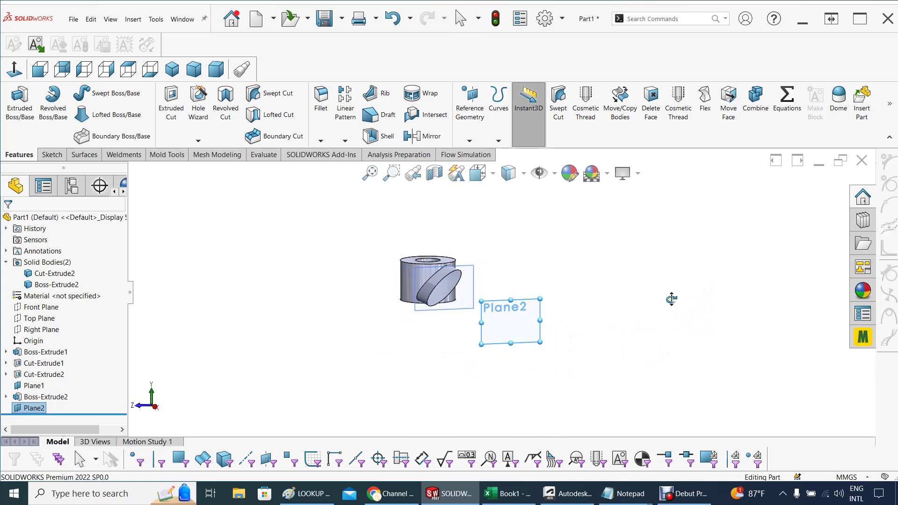
{"action": "right_click", "coordinate": [40, 409]}
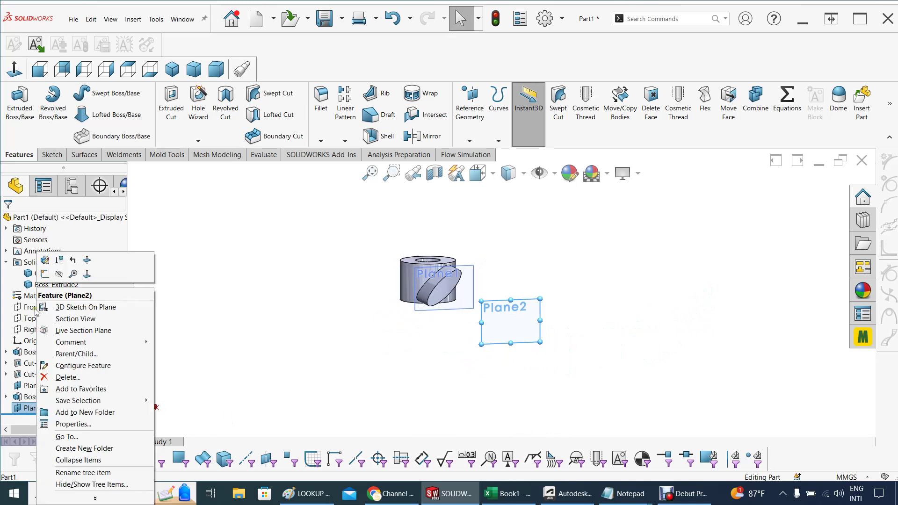
{"action": "left_click", "coordinate": [45, 274]}
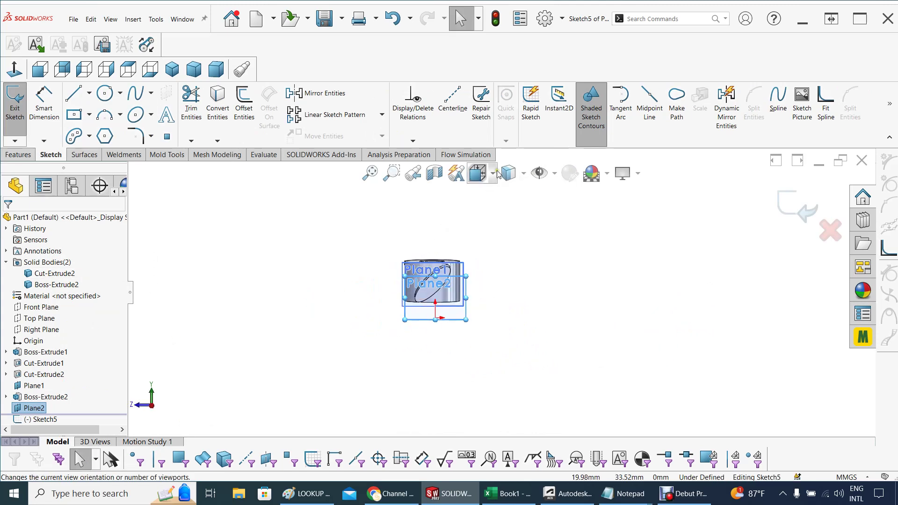
- View Plane2 face-on and draw a vertical centerline up from the origin
{"action": "left_click", "coordinate": [497, 174]}
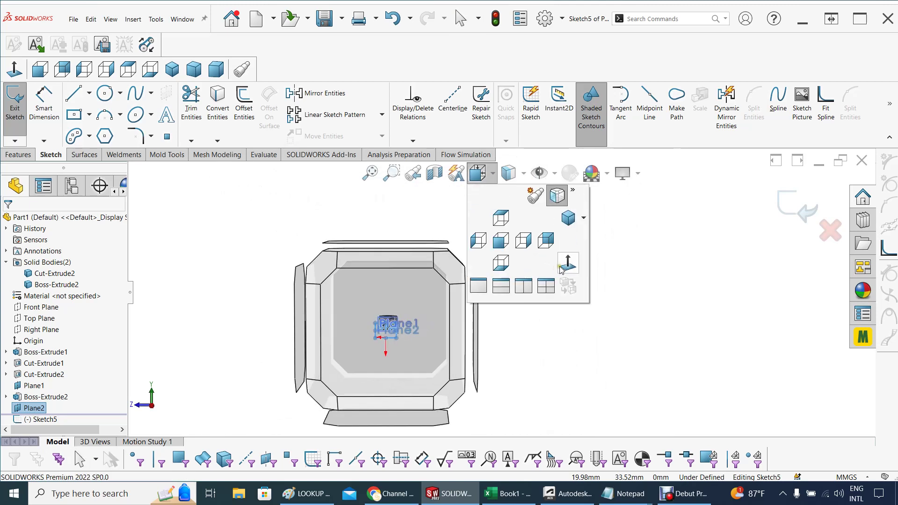
{"action": "left_click", "coordinate": [562, 270]}
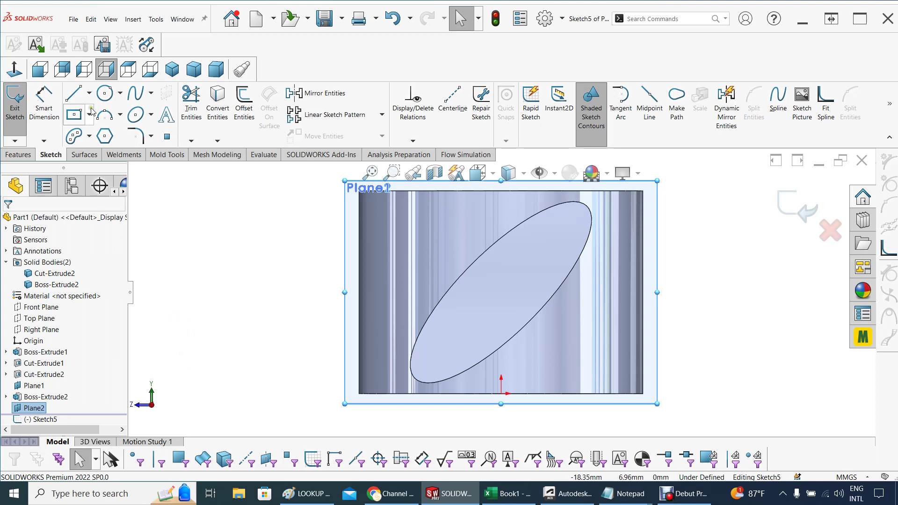
{"action": "left_click", "coordinate": [89, 93]}
{"action": "left_click", "coordinate": [97, 121]}
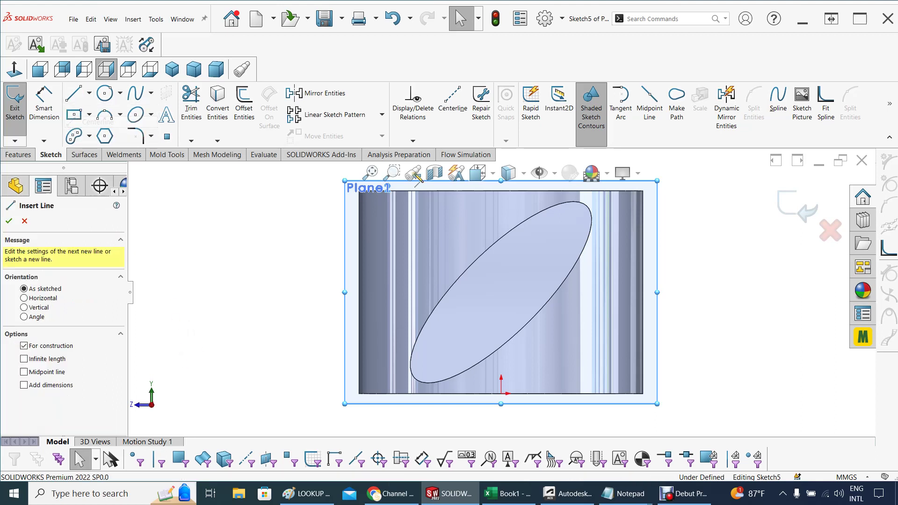
{"action": "left_click", "coordinate": [501, 394]}
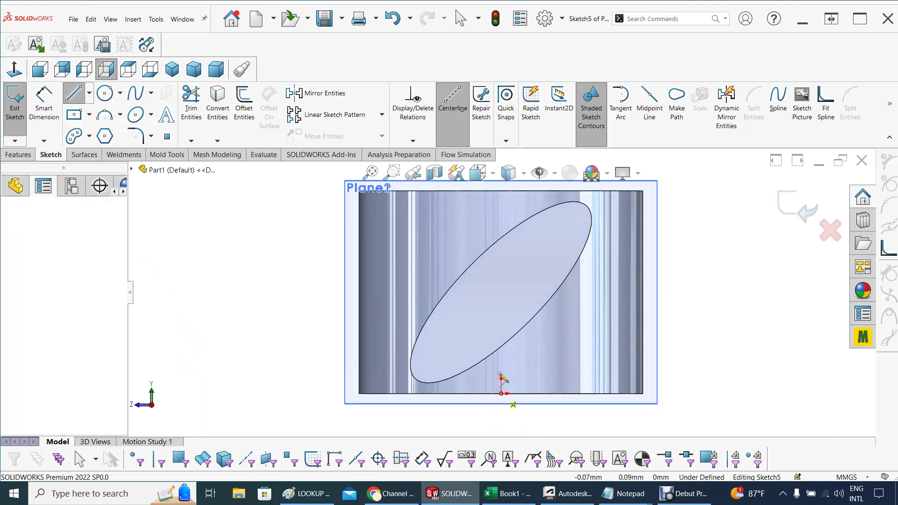
{"action": "left_click", "coordinate": [501, 191]}
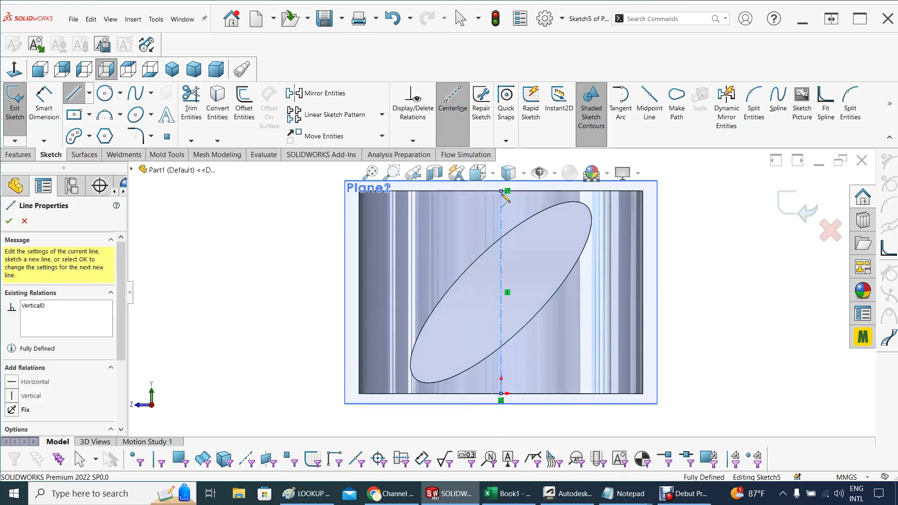
{"action": "key", "text": "Escape"}
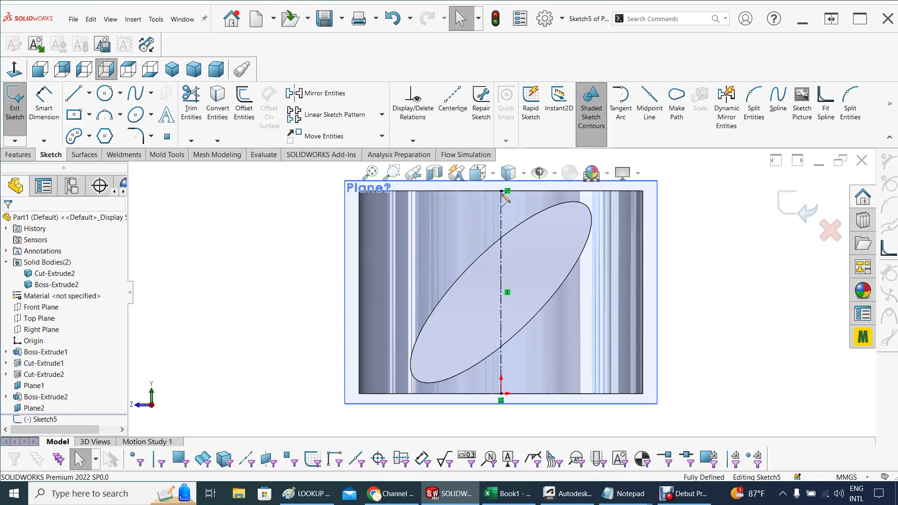
- Draw a horizontal centerline and a tilted centerline from the ellipse centre
{"action": "left_click", "coordinate": [89, 92]}
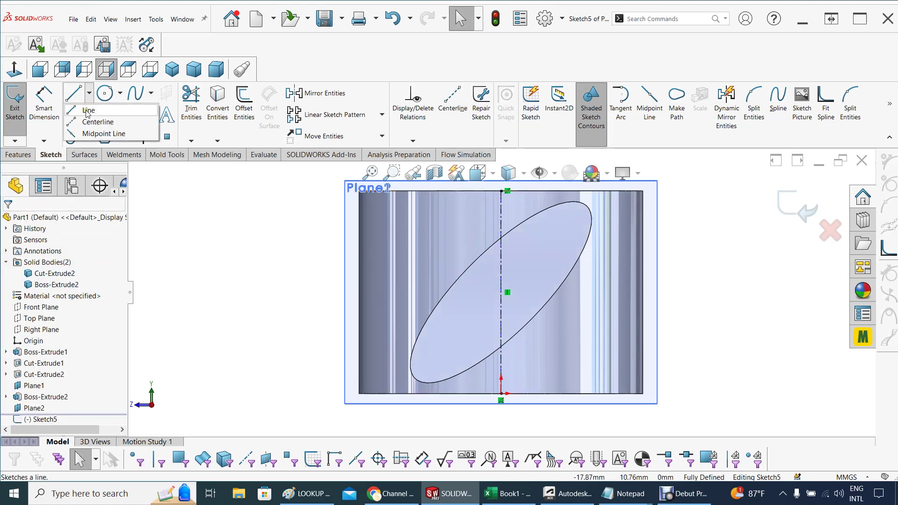
{"action": "left_click", "coordinate": [500, 291]}
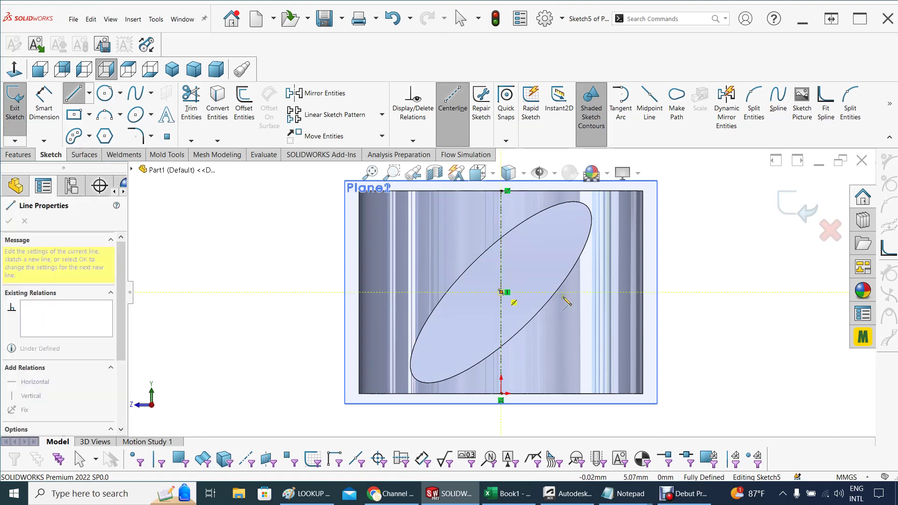
{"action": "left_click", "coordinate": [589, 293]}
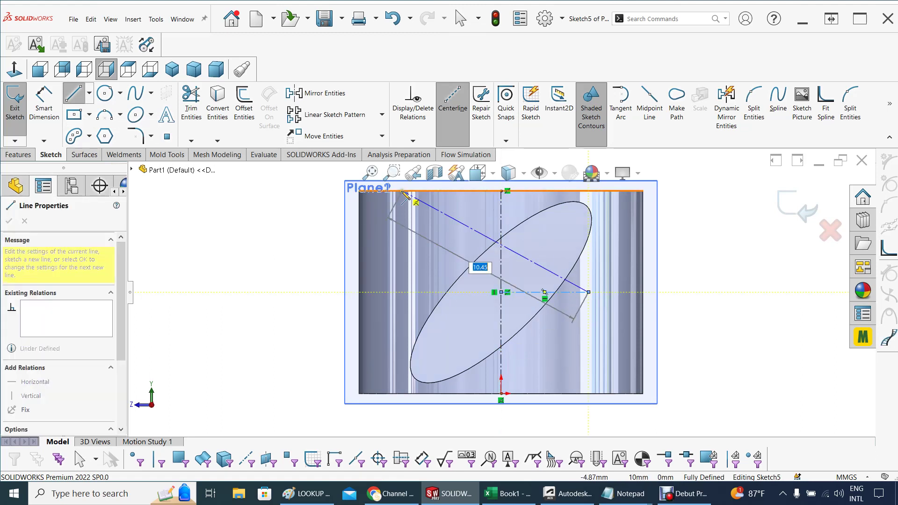
{"action": "key", "text": "Escape"}
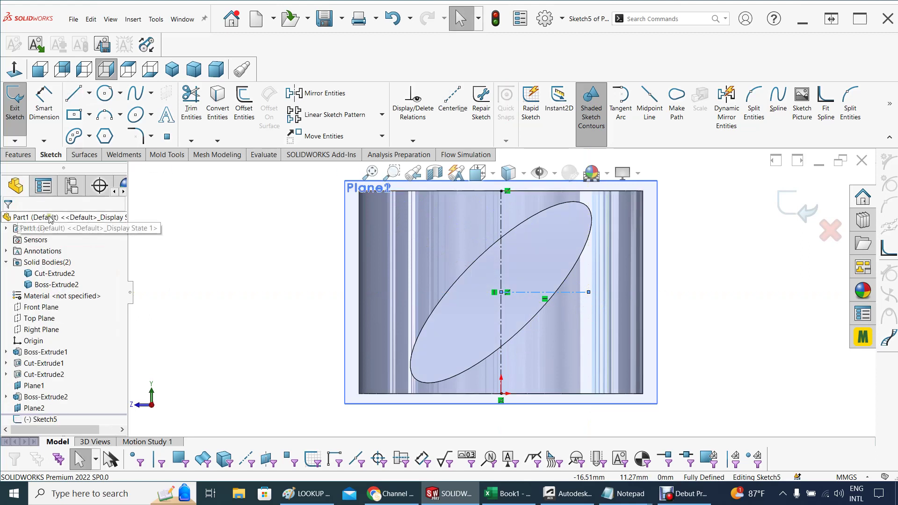
{"action": "left_click", "coordinate": [88, 93]}
{"action": "left_click", "coordinate": [100, 105]}
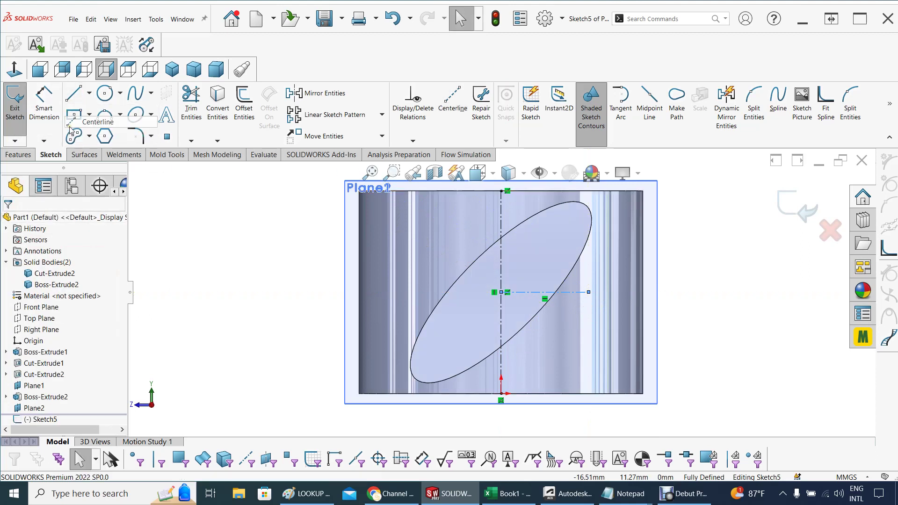
{"action": "left_click", "coordinate": [501, 292]}
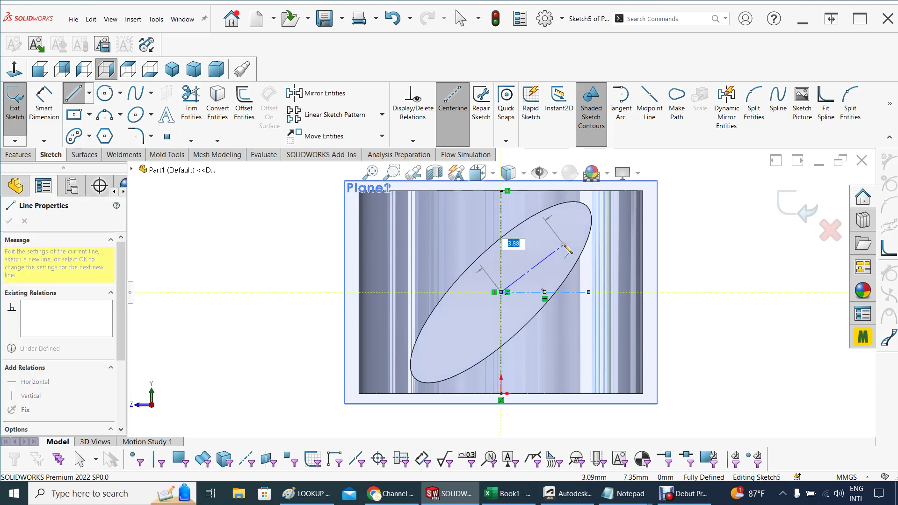
{"action": "left_click", "coordinate": [585, 239]}
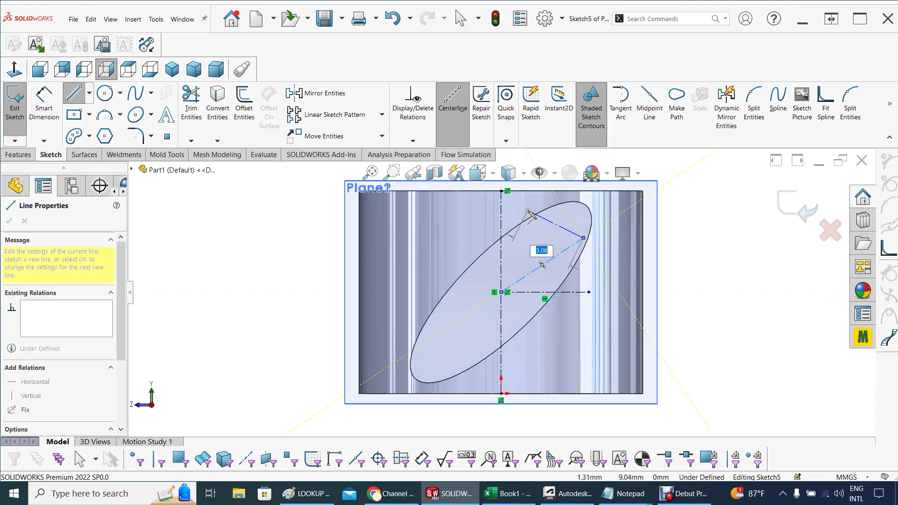
{"action": "key", "text": "Escape"}
- Dimension the angle between the tilted and horizontal centerlines as 30°
{"action": "left_click", "coordinate": [44, 100]}
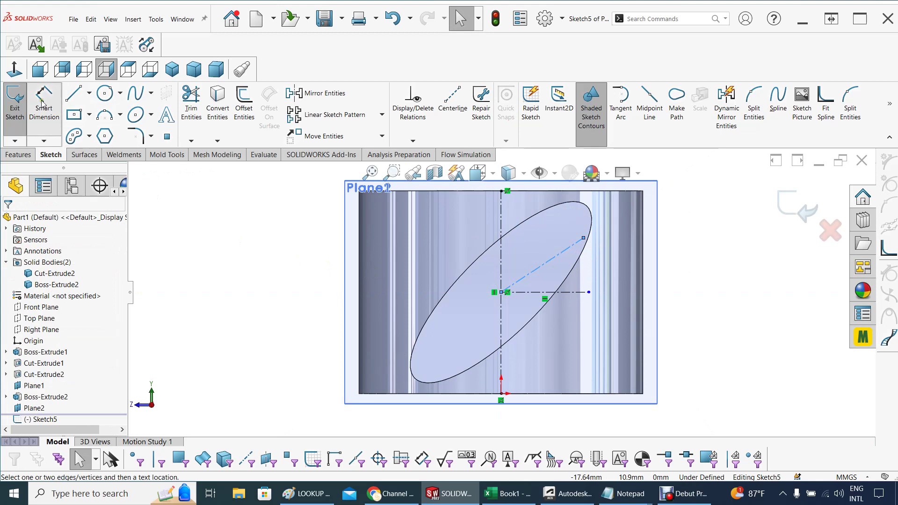
{"action": "left_click", "coordinate": [556, 260]}
{"action": "left_click", "coordinate": [569, 293]}
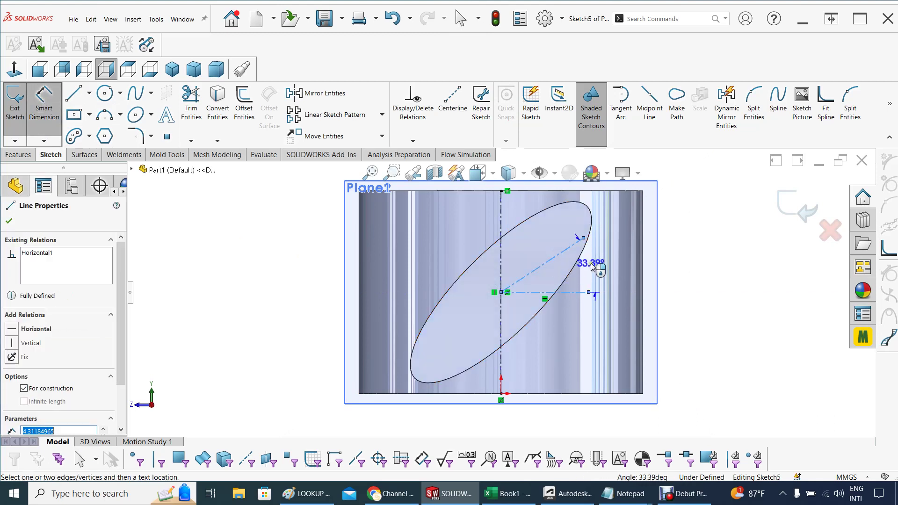
{"action": "left_click", "coordinate": [566, 277]}
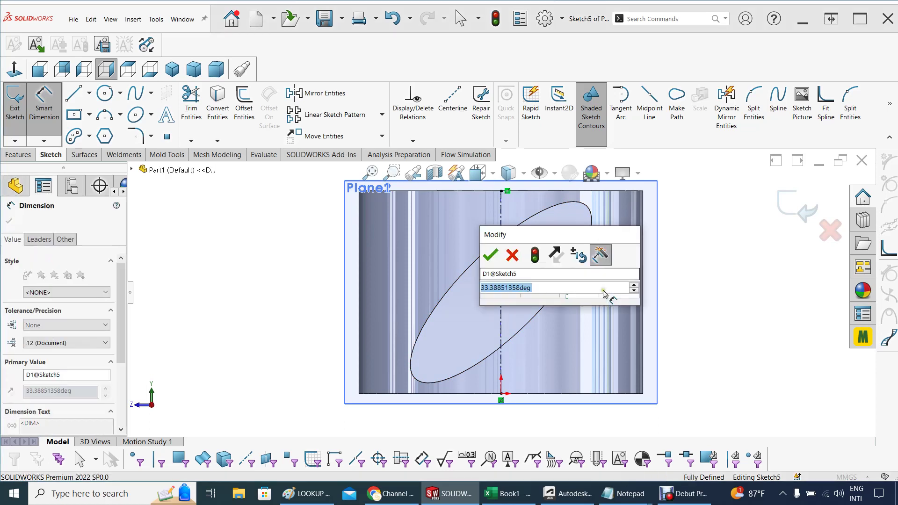
{"action": "type", "text": "30"}
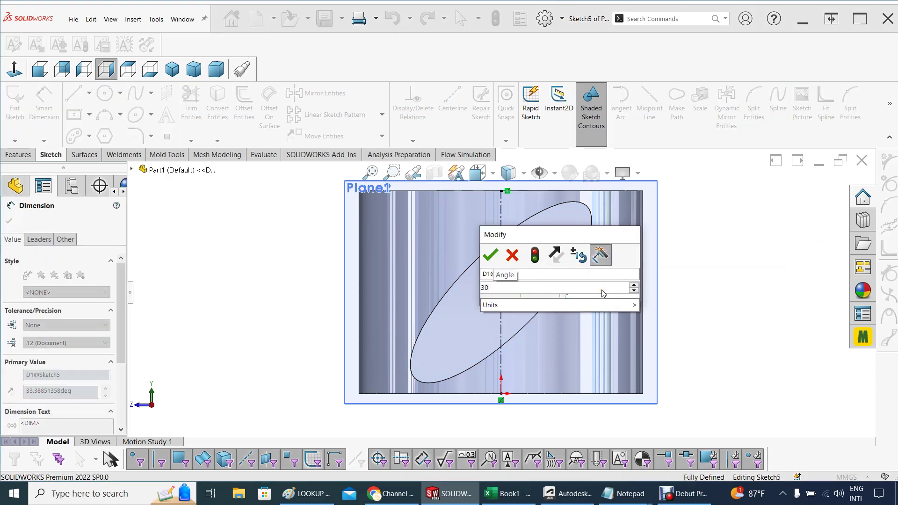
{"action": "key", "text": "Return"}
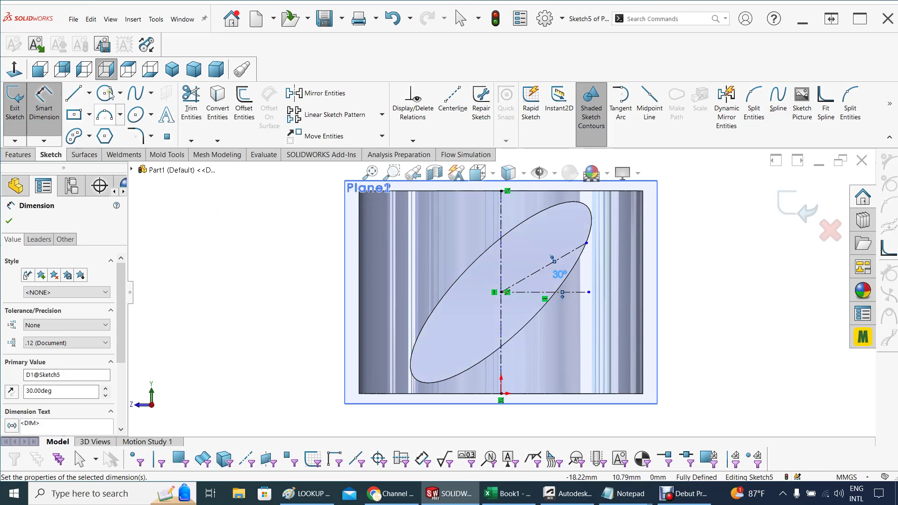
- Draw a larger ellipse centred on the sketch origin
{"action": "left_click", "coordinate": [151, 115]}
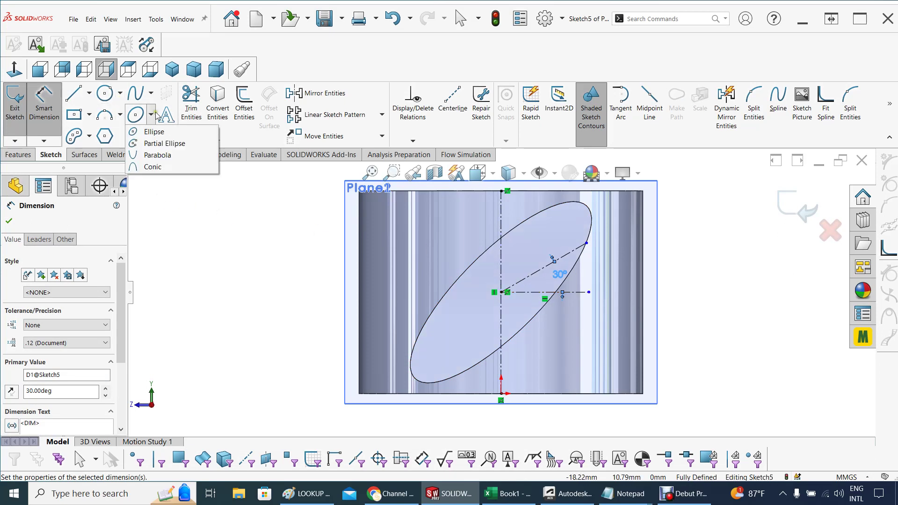
{"action": "left_click", "coordinate": [148, 133]}
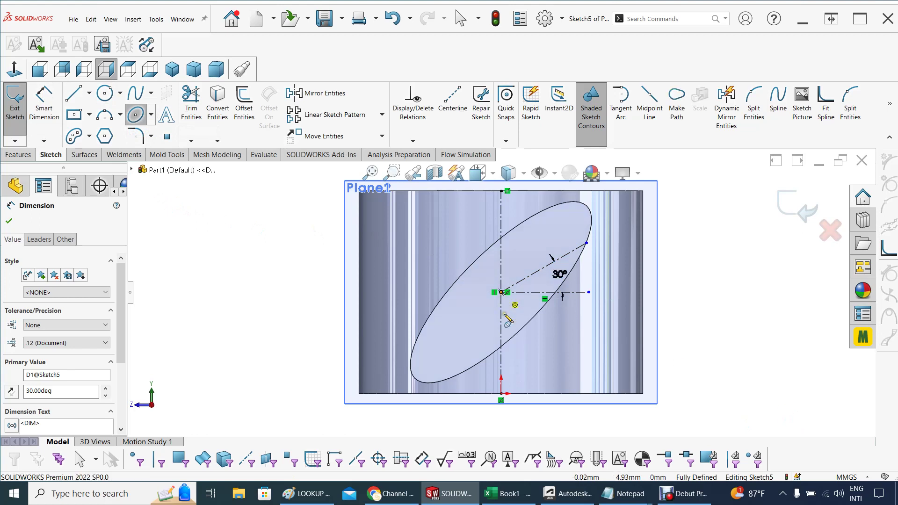
{"action": "left_click", "coordinate": [501, 292]}
{"action": "left_click", "coordinate": [547, 363]}
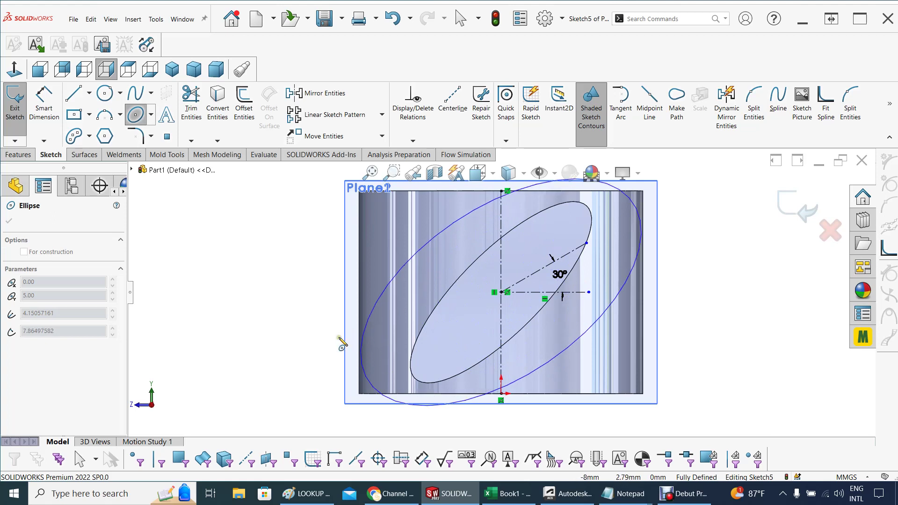
{"action": "left_click", "coordinate": [372, 329]}
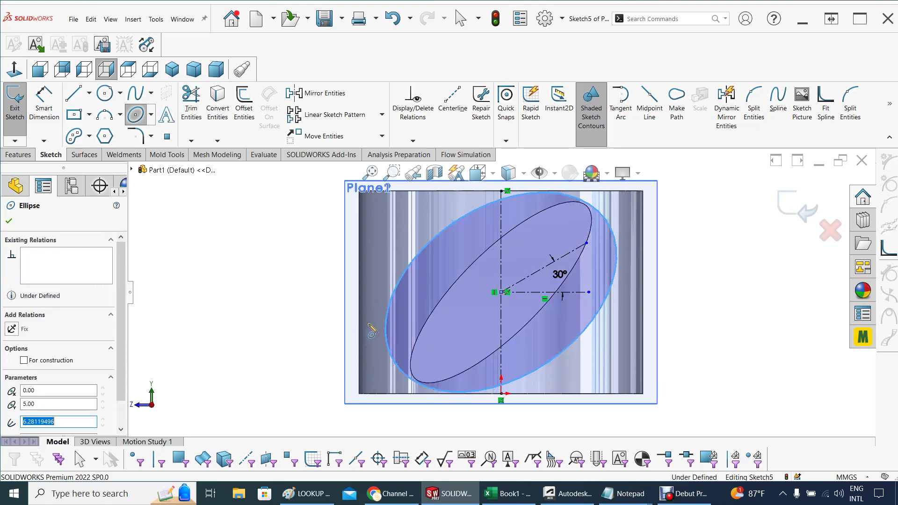
{"action": "key", "text": "Escape"}
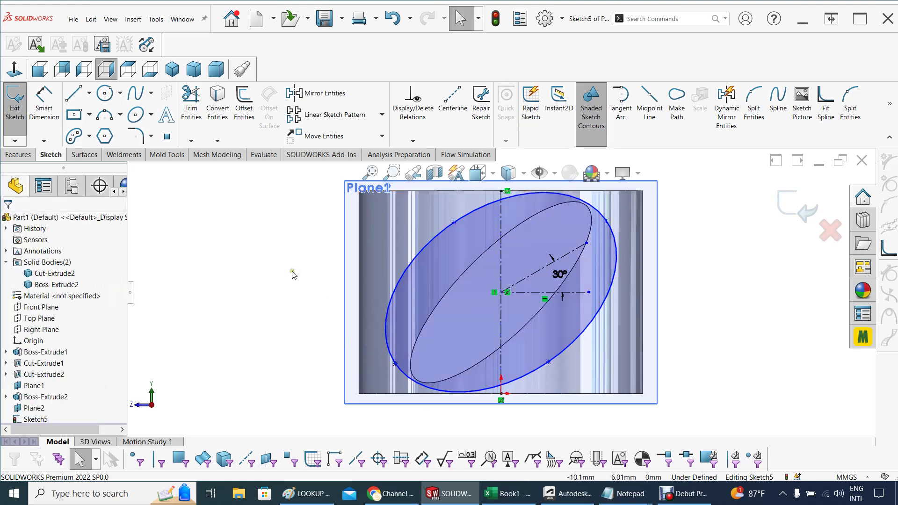
- Draw a construction centerline diagonally across the ellipse from upper right to lower left
{"action": "left_click", "coordinate": [89, 92]}
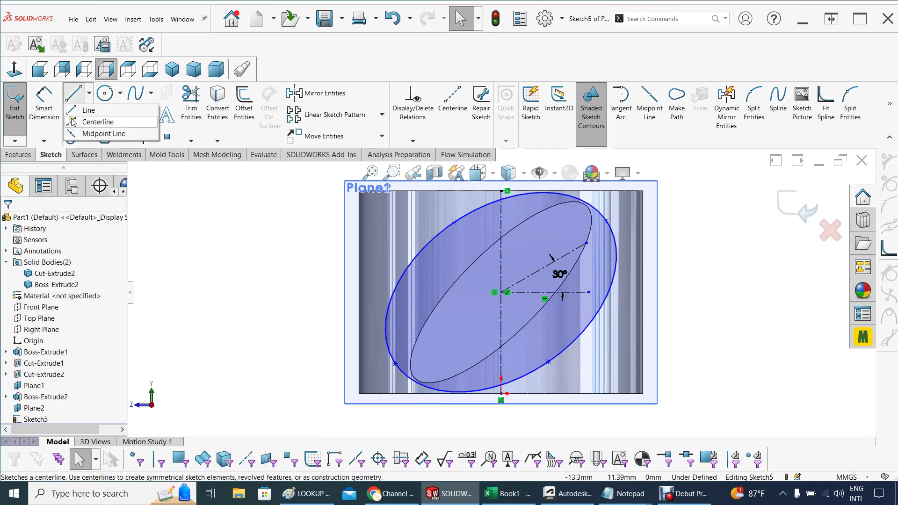
{"action": "left_click", "coordinate": [95, 122]}
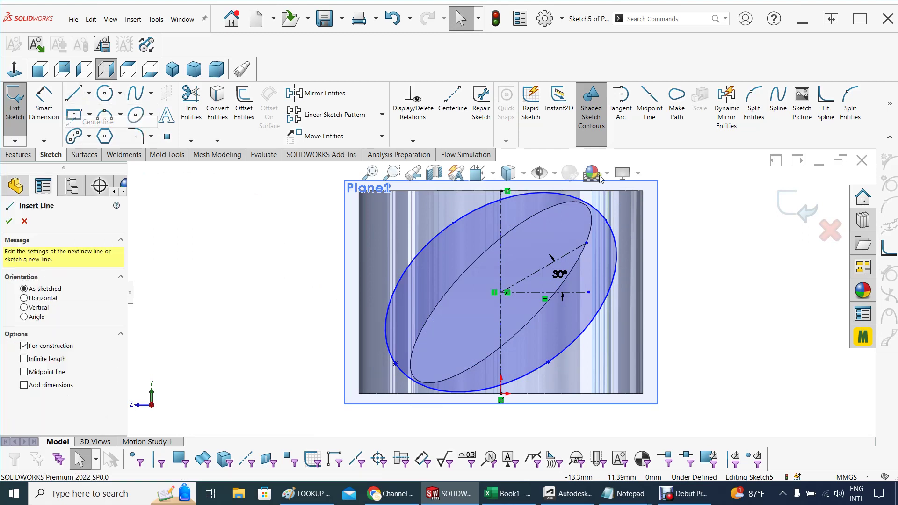
{"action": "left_click", "coordinate": [607, 221]}
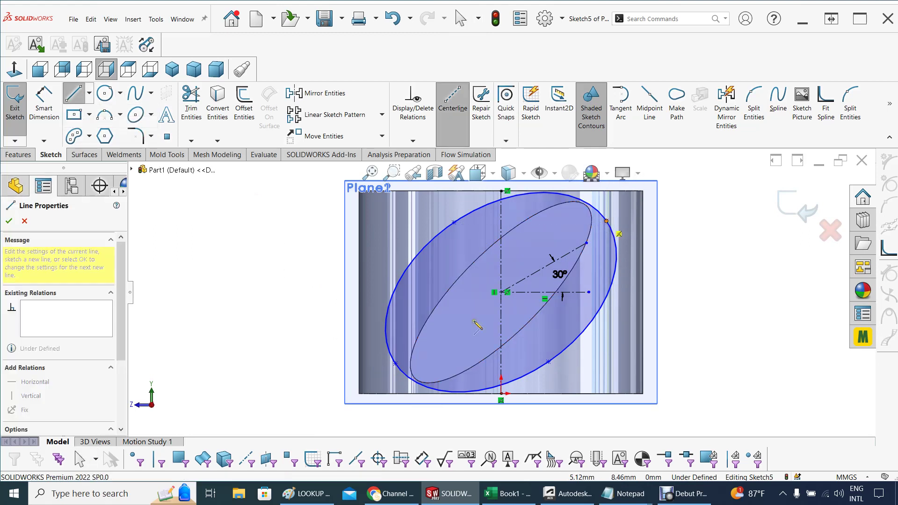
{"action": "left_click", "coordinate": [395, 363]}
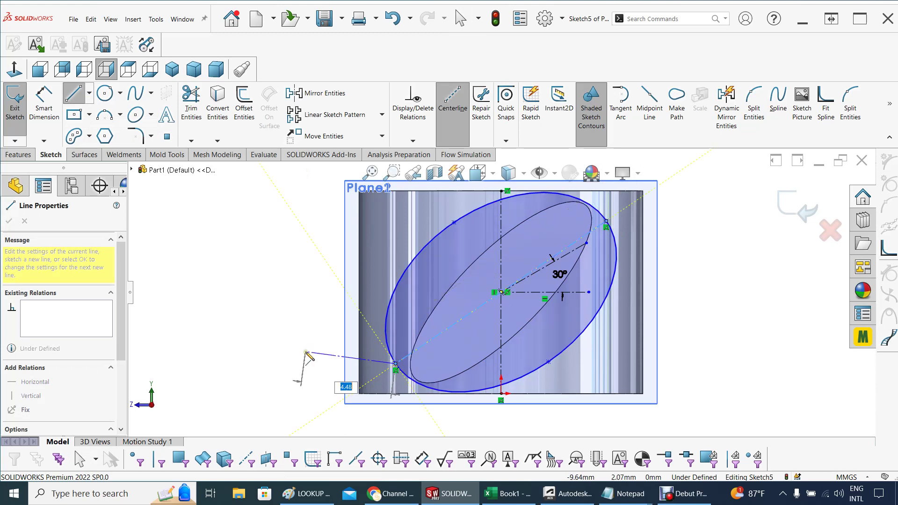
{"action": "key", "text": "Escape"}
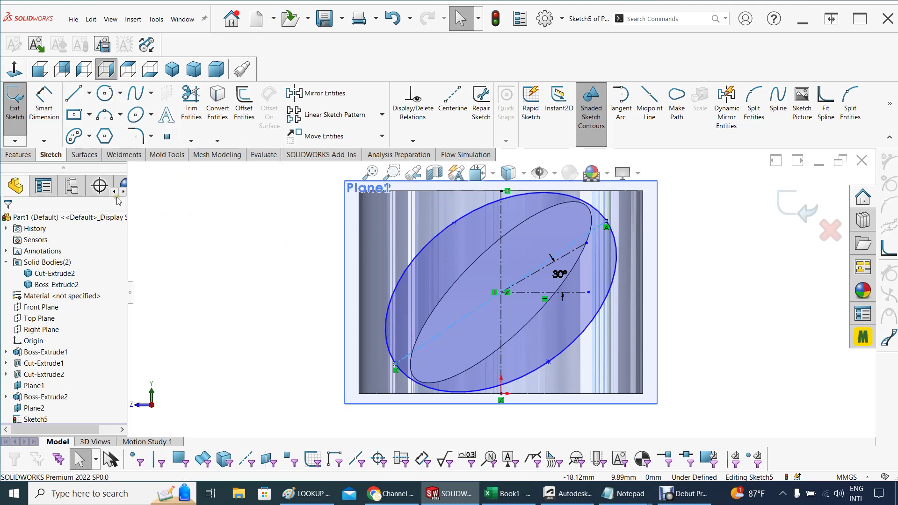
{"action": "left_click", "coordinate": [46, 95]}
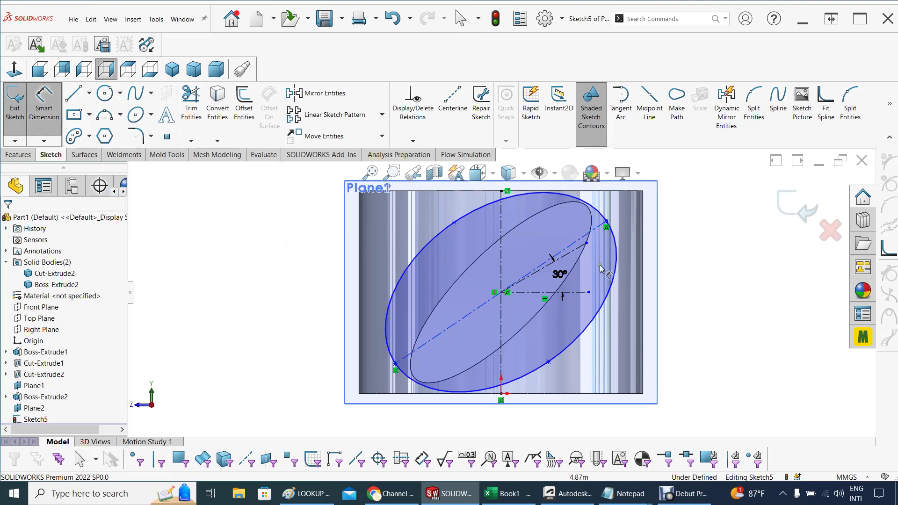
- Dimension the new ellipse's long-axis centerline to 18 mm
{"action": "left_click", "coordinate": [475, 314]}
{"action": "left_click", "coordinate": [485, 327]}
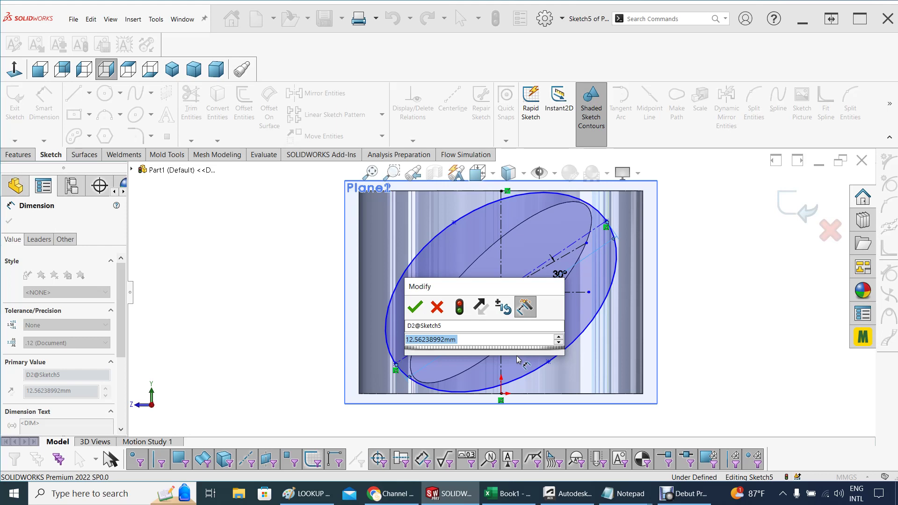
{"action": "type", "text": "18"}
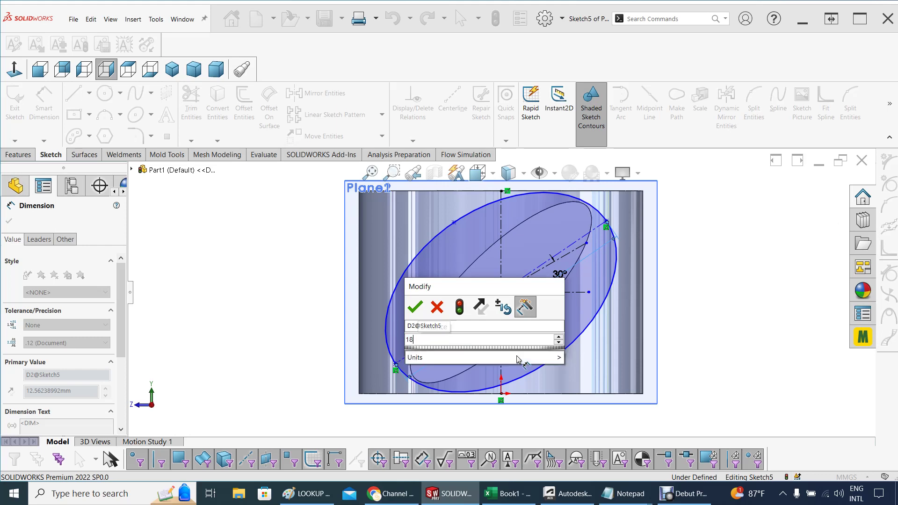
{"action": "key", "text": "Return"}
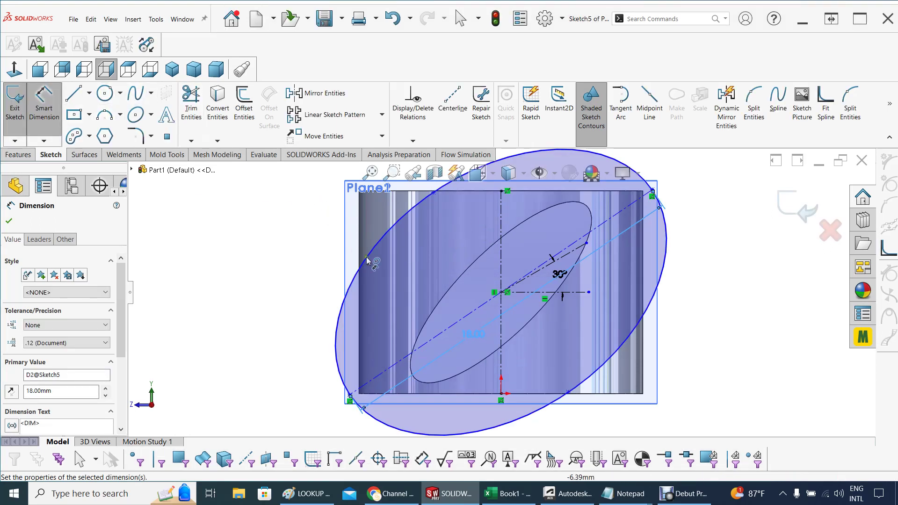
- Dimension the ellipse's width between its top and bottom points to 4 mm
{"action": "left_click", "coordinate": [434, 193]}
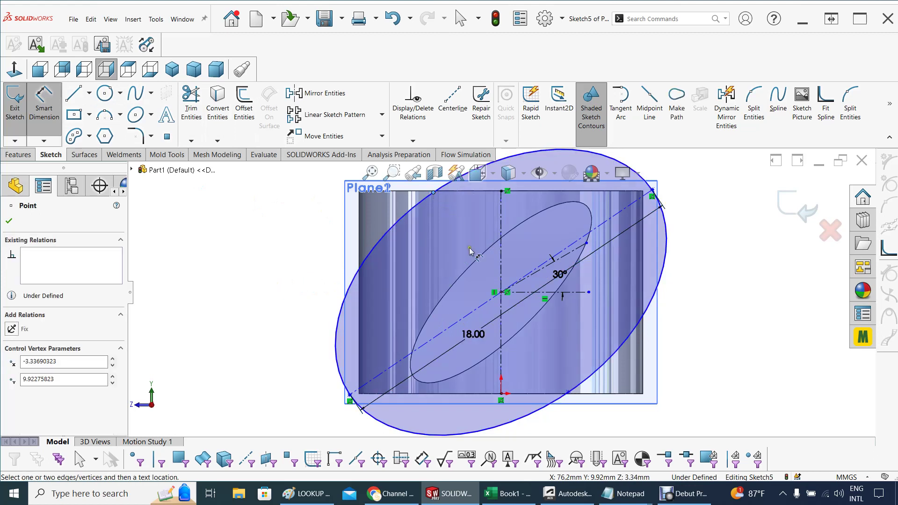
{"action": "left_click", "coordinate": [569, 393]}
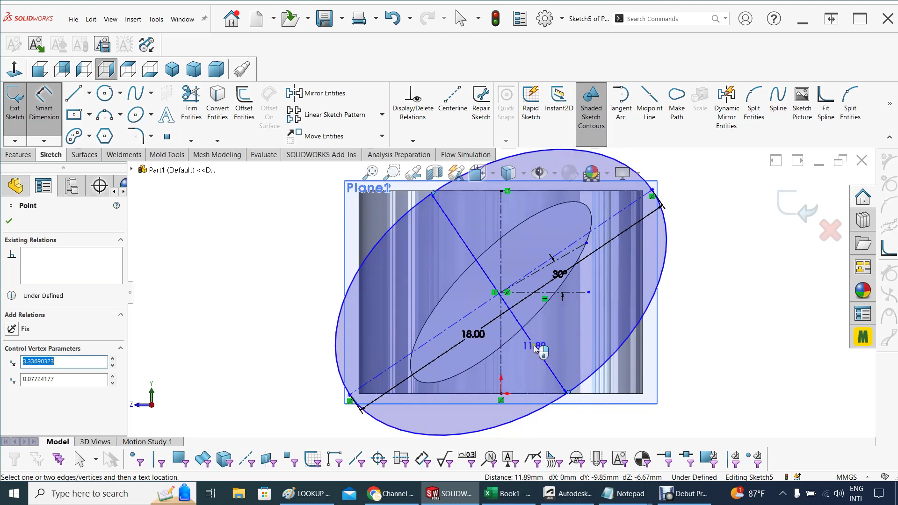
{"action": "left_click", "coordinate": [542, 350]}
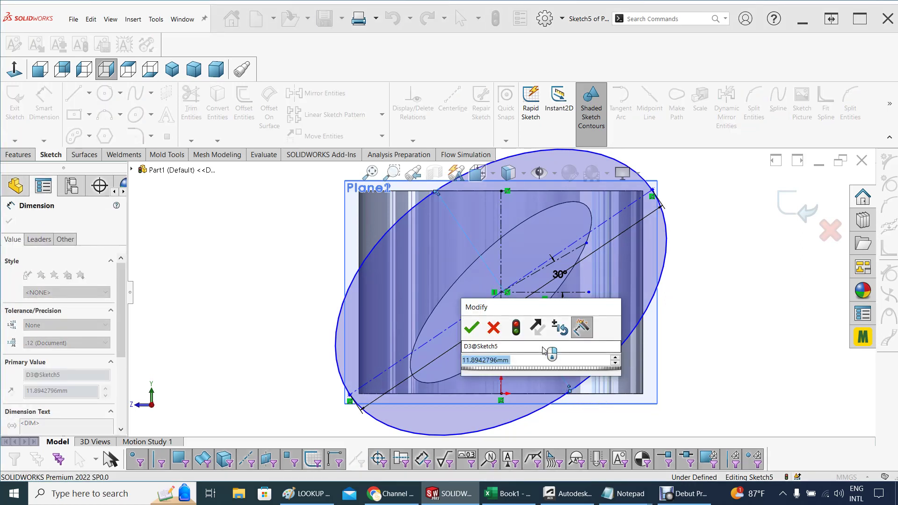
{"action": "type", "text": "4"}
{"action": "key", "text": "Return"}
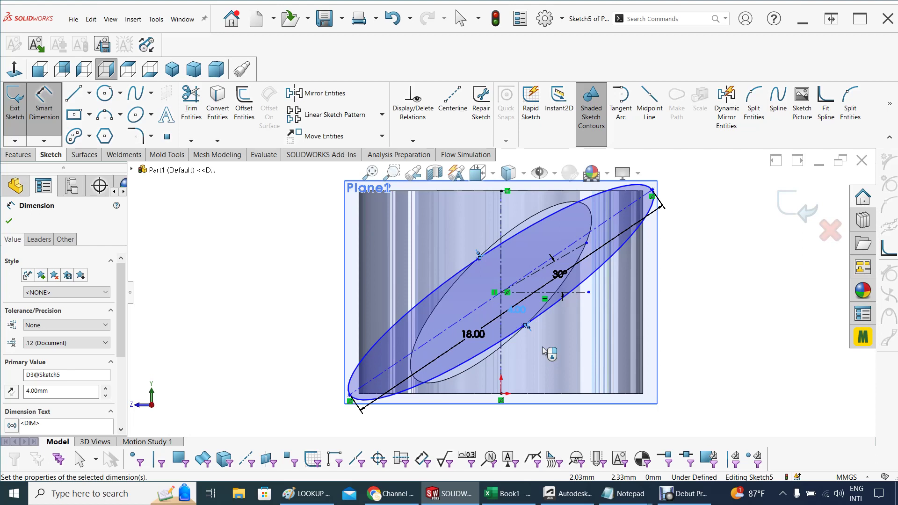
{"action": "mouse_move", "coordinate": [286, 348]}
{"action": "middle_mouse_down"}
{"action": "mouse_move", "coordinate": [307, 345]}
{"action": "mouse_move", "coordinate": [287, 335]}
{"action": "mouse_move", "coordinate": [309, 342]}
{"action": "middle_mouse_up"}
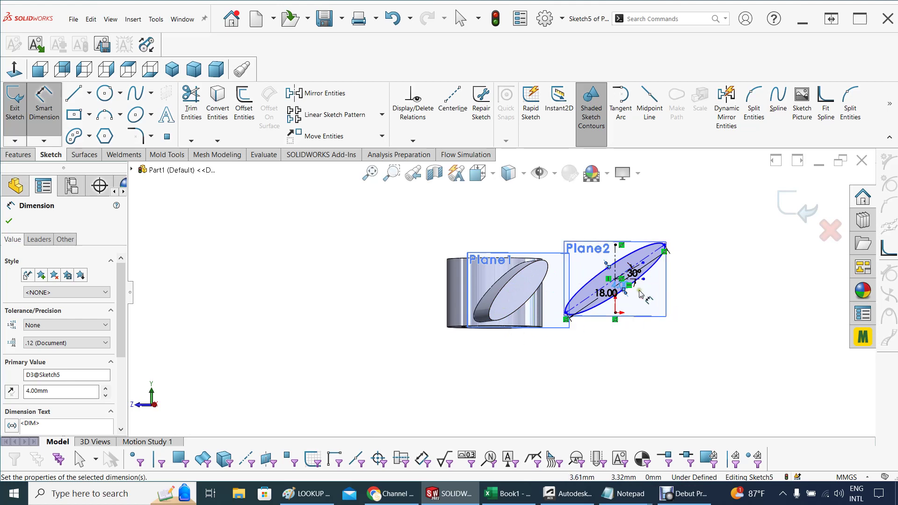
- Make the ellipse's long centerline collinear with the 30° tilted centerline
{"action": "scroll", "coordinate": [641, 290], "scroll_direction": "down", "scroll_amount": 3}
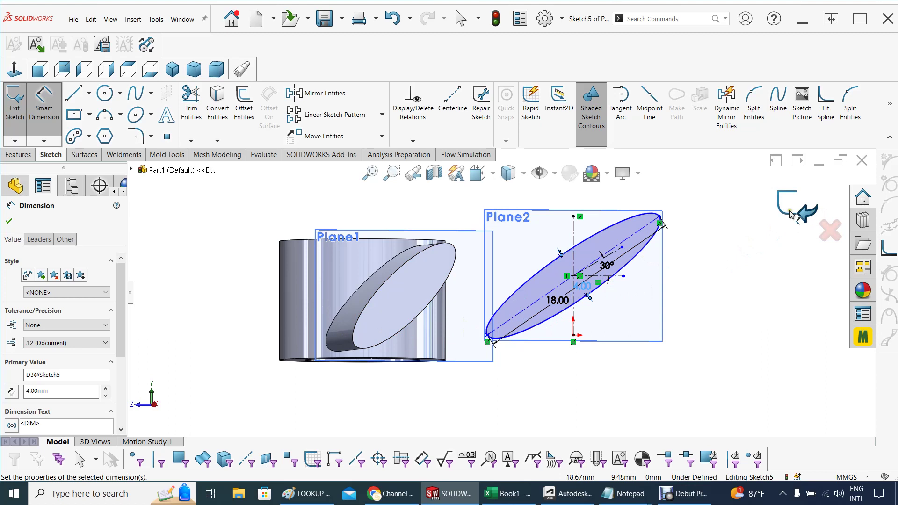
{"action": "scroll", "coordinate": [618, 276], "scroll_direction": "down", "scroll_amount": 2}
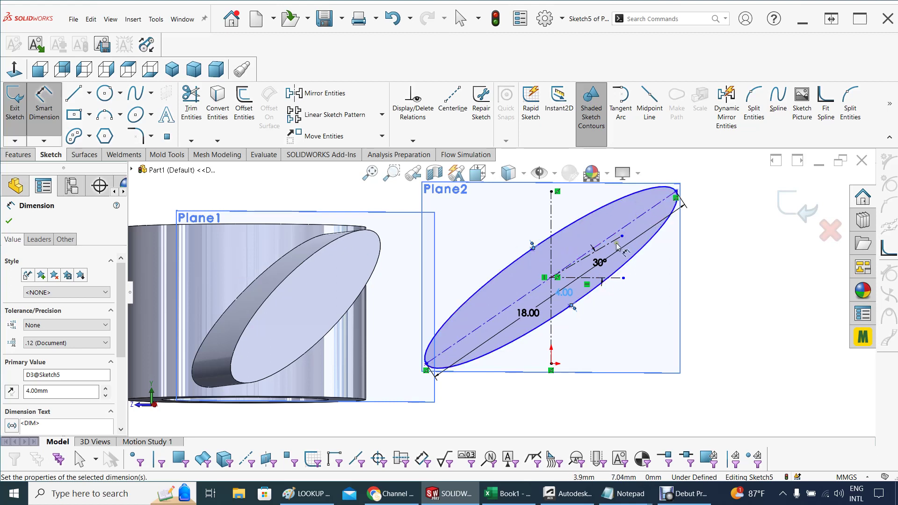
{"action": "scroll", "coordinate": [666, 246], "scroll_direction": "down", "scroll_amount": 3}
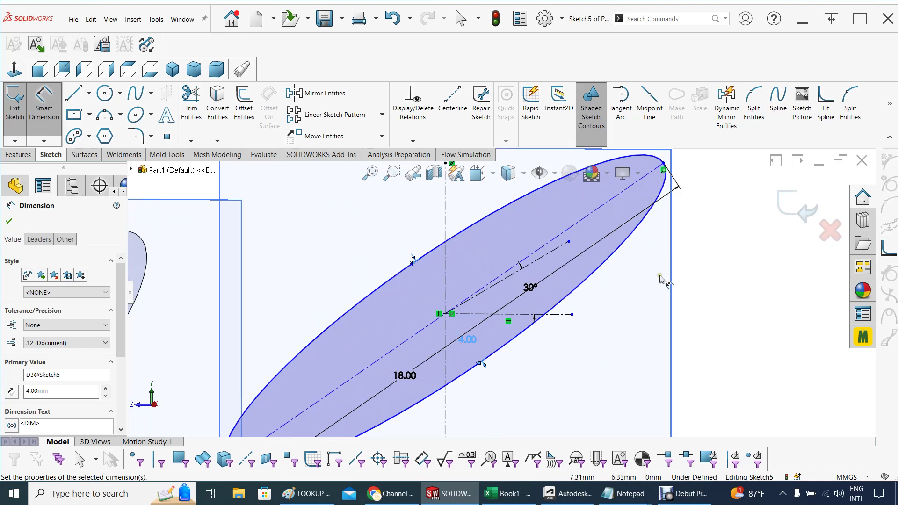
{"action": "key", "text": "Escape"}
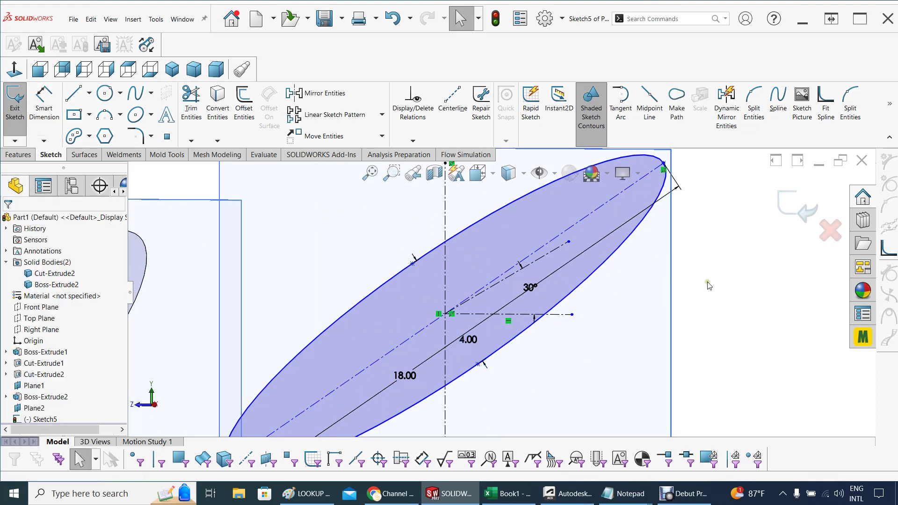
{"action": "left_click", "coordinate": [579, 225]}
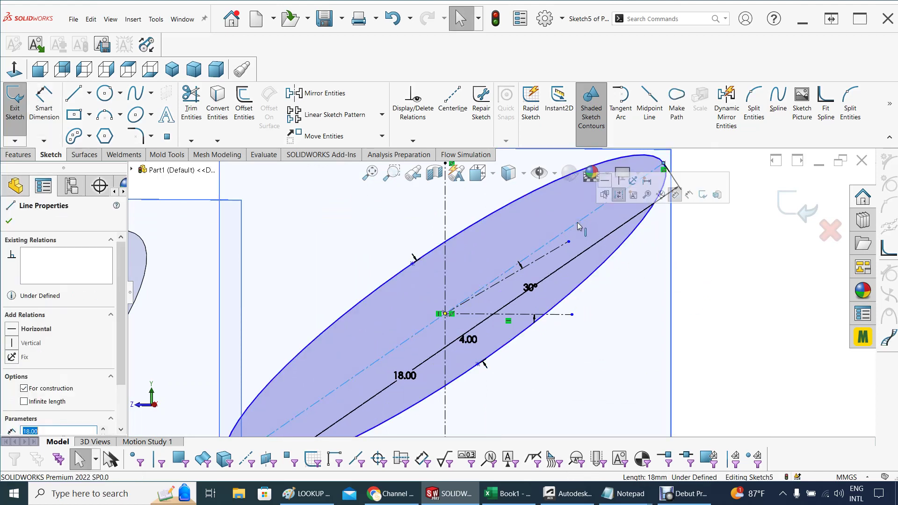
{"action": "left_click", "coordinate": [543, 259]}
{"action": "left_click", "coordinate": [543, 259], "text": "ctrl"}
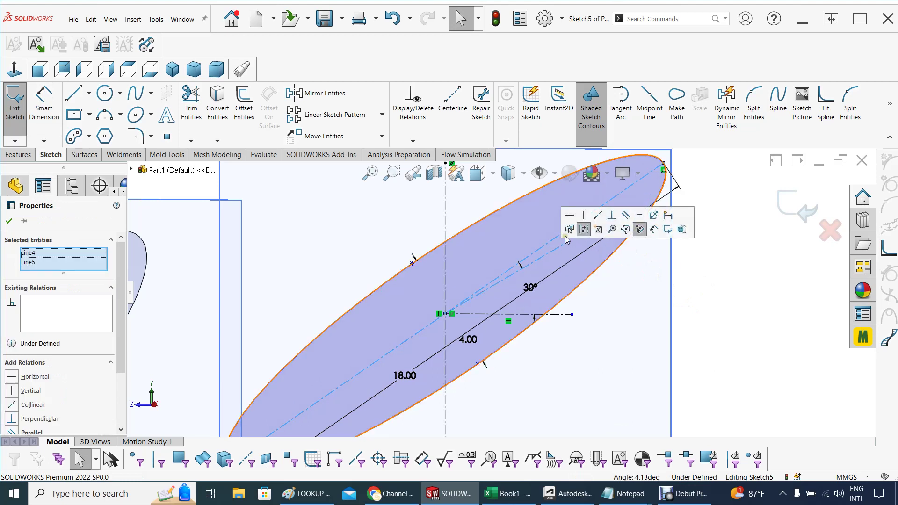
{"action": "left_click", "coordinate": [597, 217]}
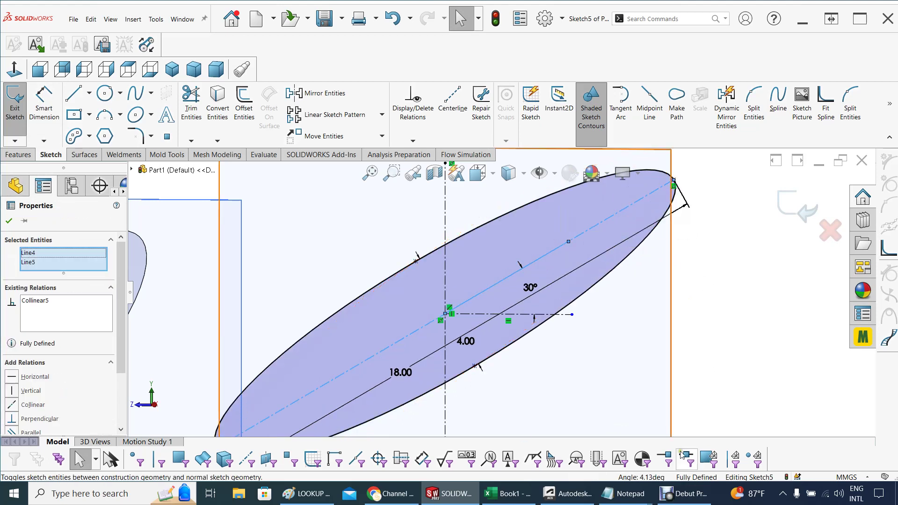
- Close Sketch5 and orbit to show the cylinder, Plane1 and Plane2 side by side
{"action": "key", "text": "ctrl+8"}
{"action": "key", "text": "z"}
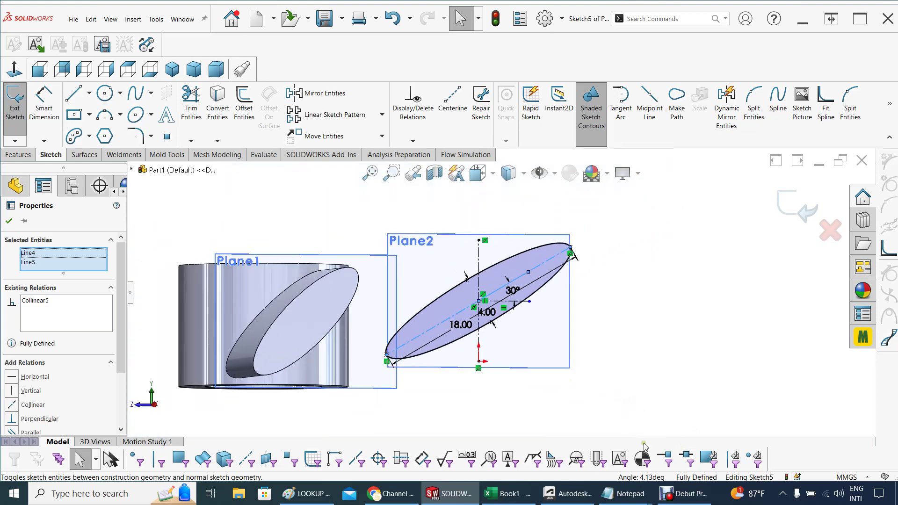
{"action": "left_click", "coordinate": [798, 208]}
{"action": "middle_click_drag", "start_coordinate": [242, 300], "coordinate": [369, 335]}
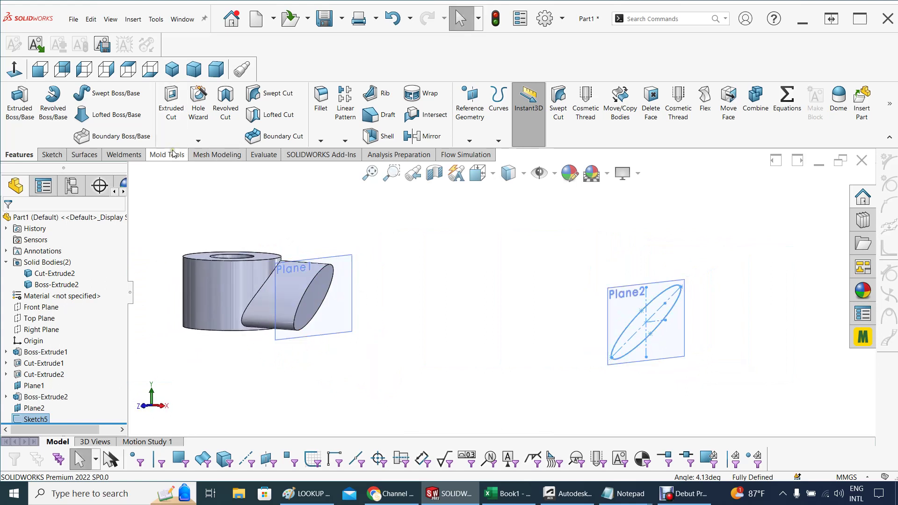
- Loft Sketch5 on Plane2 to the Plane1 ellipse edge, adjusting the connector points, creating Loft1
{"action": "left_click", "coordinate": [111, 119]}
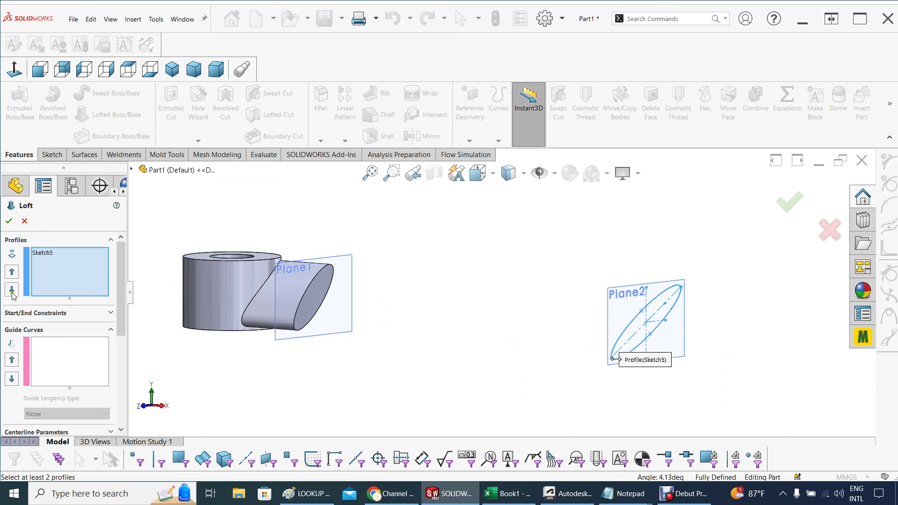
{"action": "left_click", "coordinate": [305, 296]}
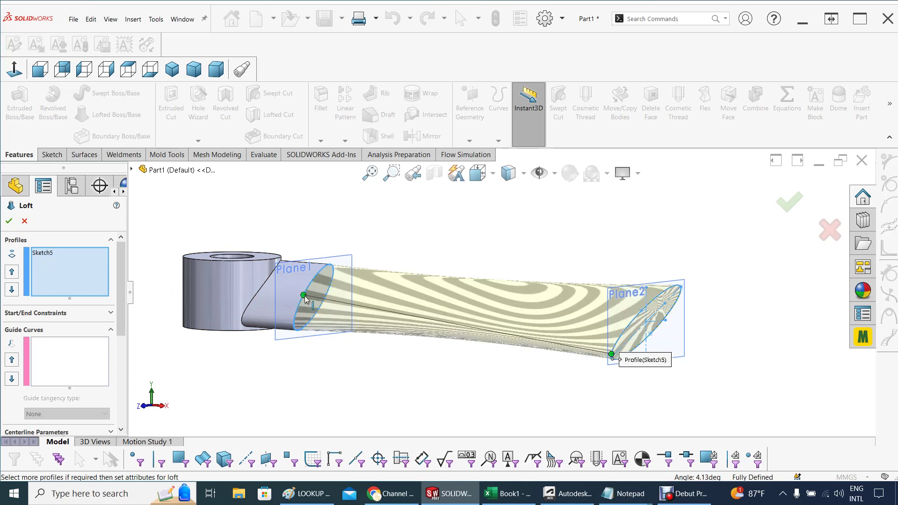
{"action": "middle_click_drag", "start_coordinate": [430, 379], "coordinate": [386, 339]}
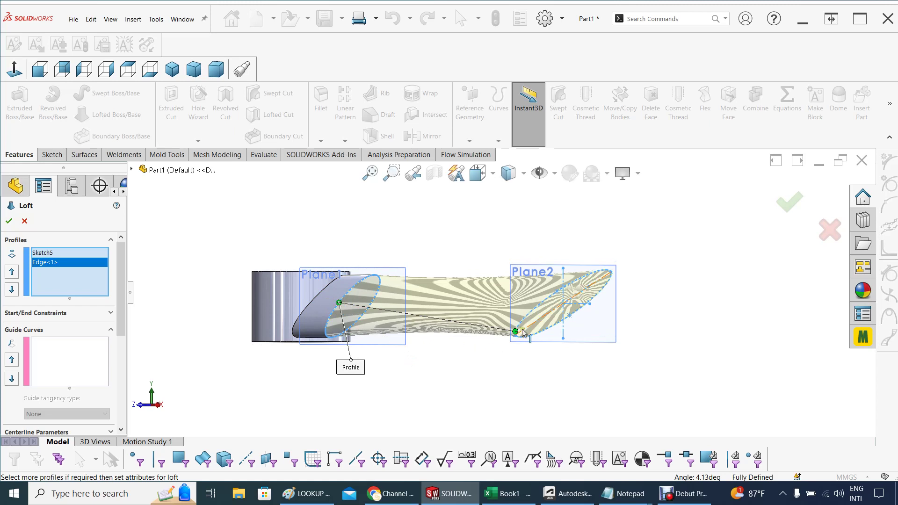
{"action": "left_click_drag", "start_coordinate": [516, 331], "coordinate": [531, 308]}
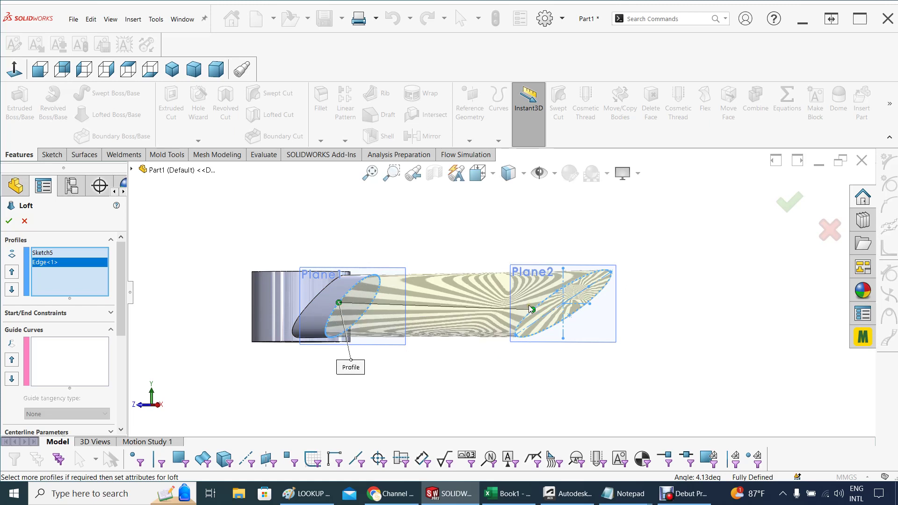
{"action": "middle_click_drag", "start_coordinate": [455, 410], "coordinate": [421, 417]}
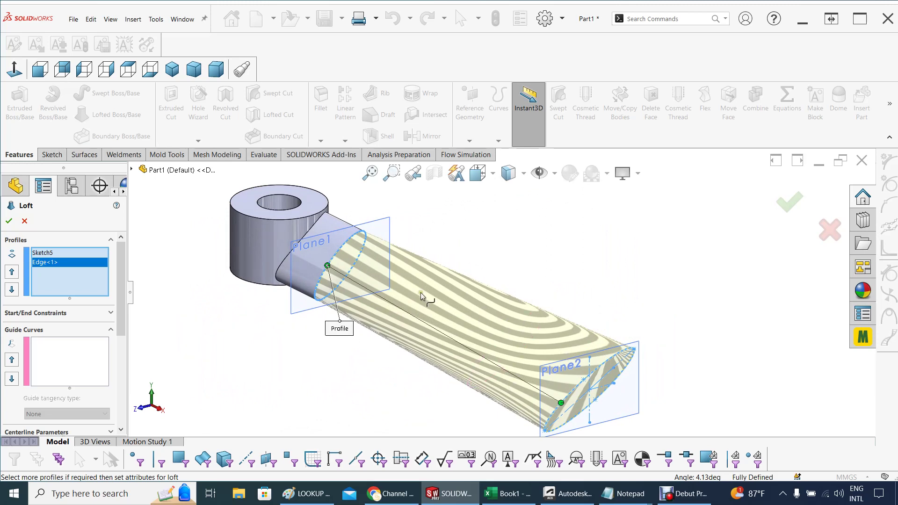
{"action": "middle_click_drag", "start_coordinate": [583, 269], "coordinate": [561, 245]}
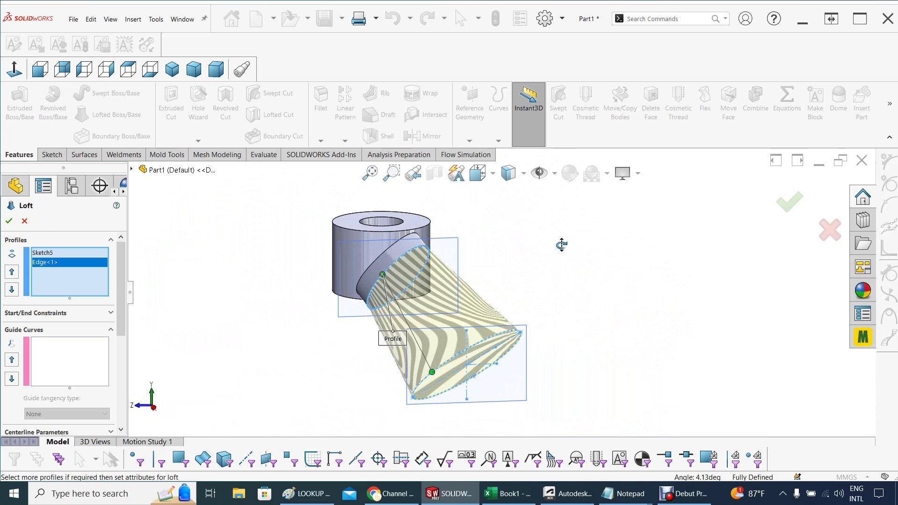
{"action": "left_click_drag", "start_coordinate": [433, 372], "coordinate": [442, 357]}
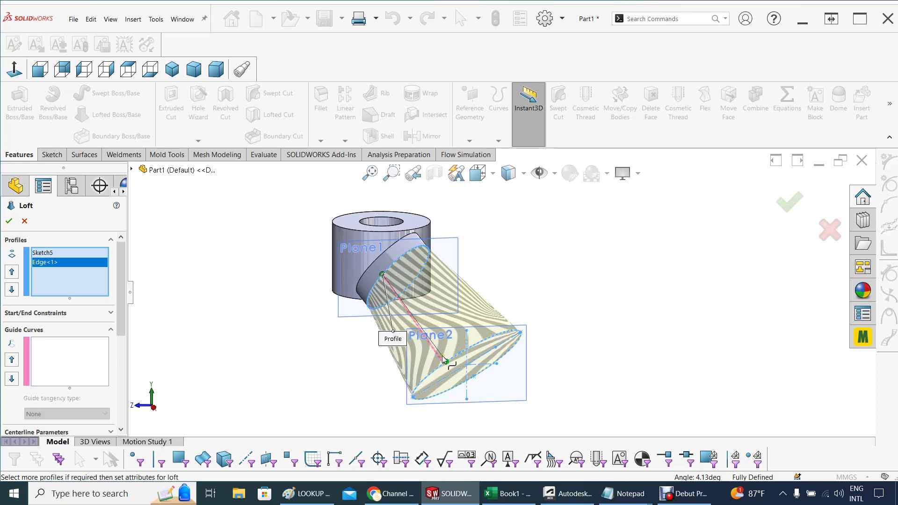
{"action": "mouse_move", "coordinate": [325, 397]}
{"action": "middle_mouse_down"}
{"action": "mouse_move", "coordinate": [315, 357]}
{"action": "mouse_move", "coordinate": [327, 409]}
{"action": "mouse_move", "coordinate": [367, 377]}
{"action": "mouse_move", "coordinate": [408, 399]}
{"action": "mouse_move", "coordinate": [453, 393]}
{"action": "mouse_move", "coordinate": [340, 394]}
{"action": "middle_mouse_up"}
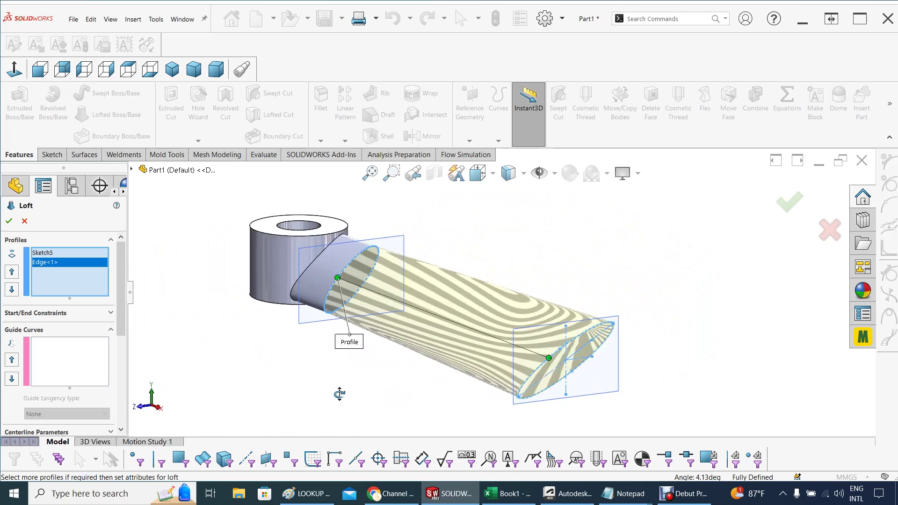
{"action": "middle_click_drag", "start_coordinate": [339, 394], "coordinate": [331, 391]}
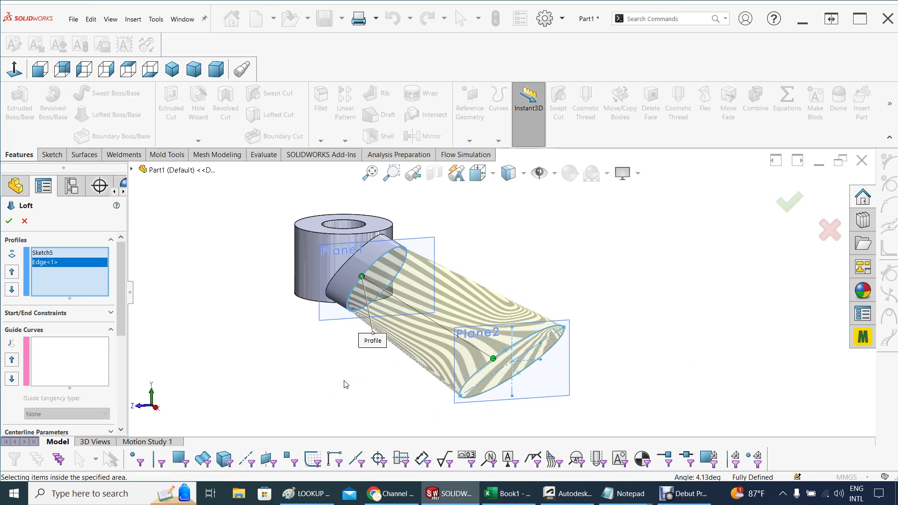
{"action": "middle_click_drag", "start_coordinate": [345, 385], "coordinate": [435, 392]}
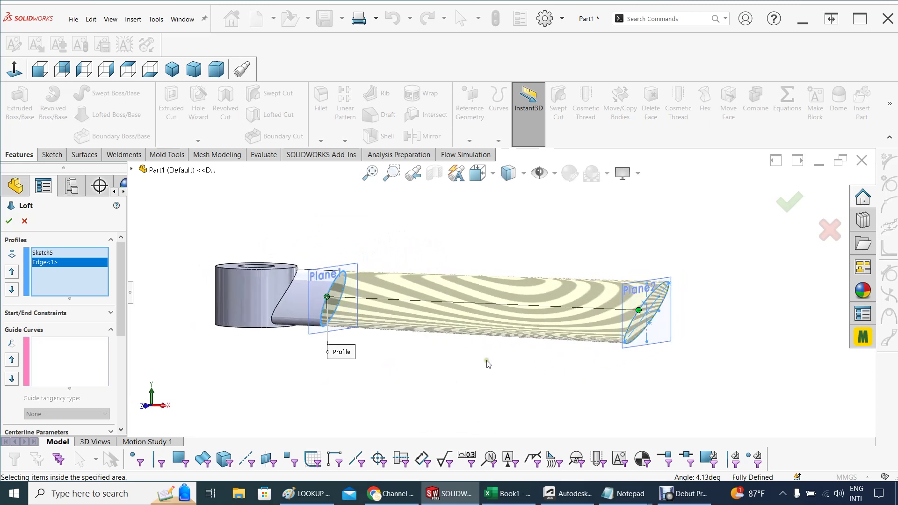
{"action": "left_click", "coordinate": [790, 202]}
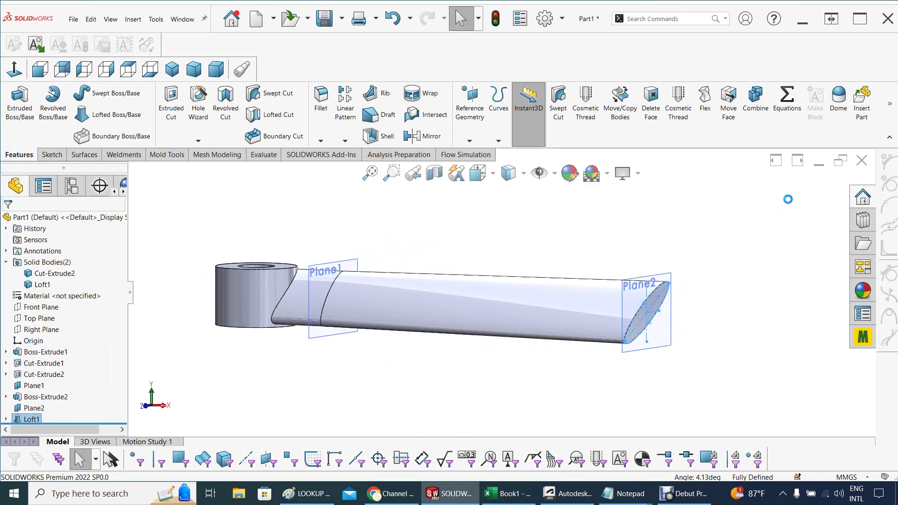
{"action": "middle_click_drag", "start_coordinate": [505, 392], "coordinate": [474, 396]}
{"action": "scroll", "coordinate": [670, 366], "scroll_direction": "up", "scroll_amount": 2}
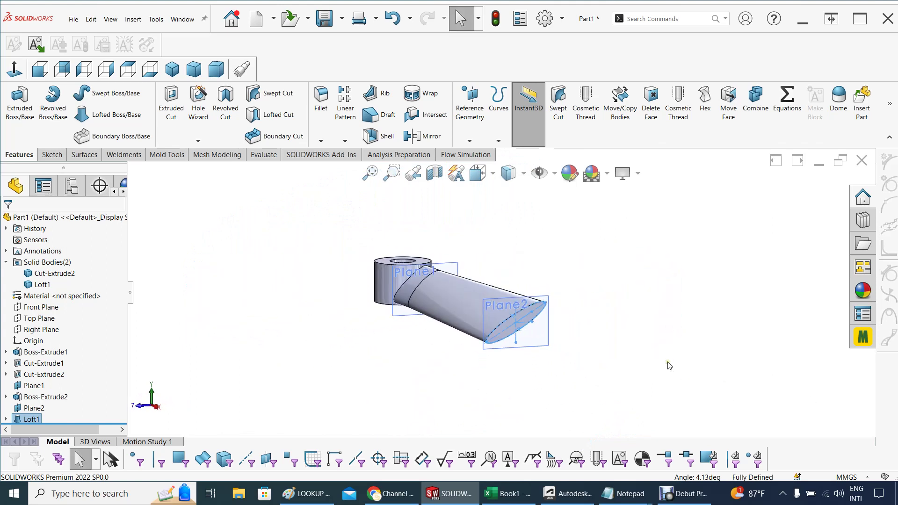
{"action": "key", "text": "ctrl+1"}
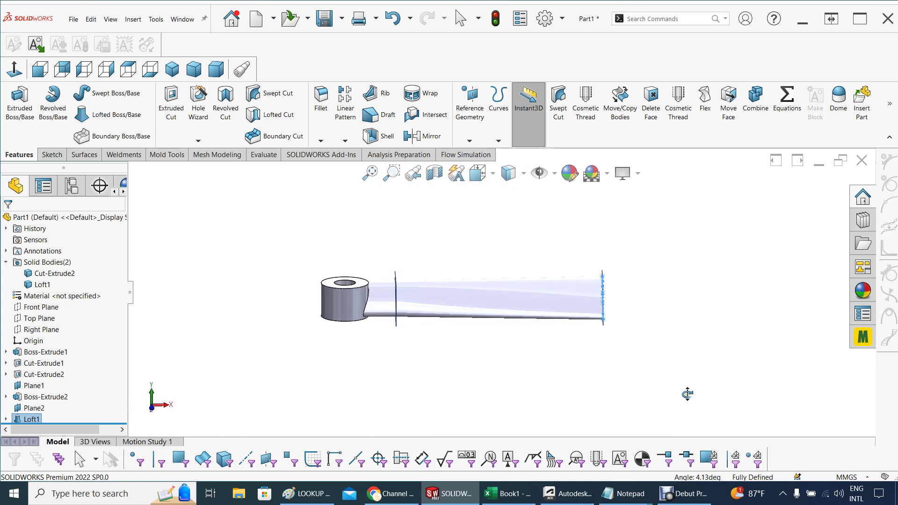
{"action": "middle_click_drag", "start_coordinate": [445, 348], "coordinate": [438, 375]}
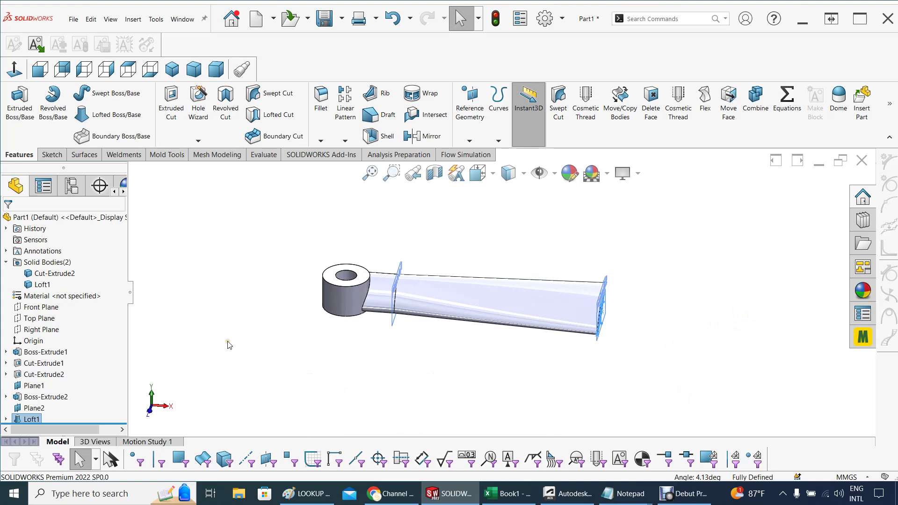
{"action": "left_click", "coordinate": [41, 285]}
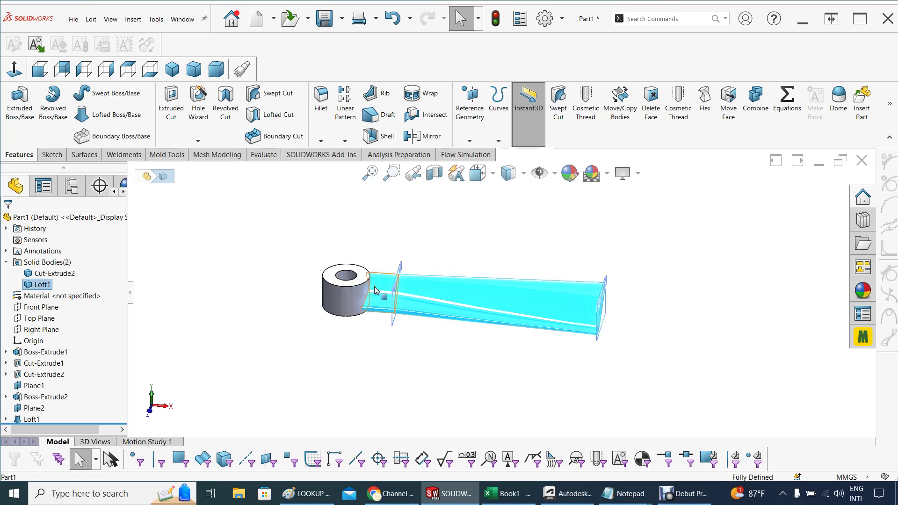
{"action": "left_click", "coordinate": [55, 274]}
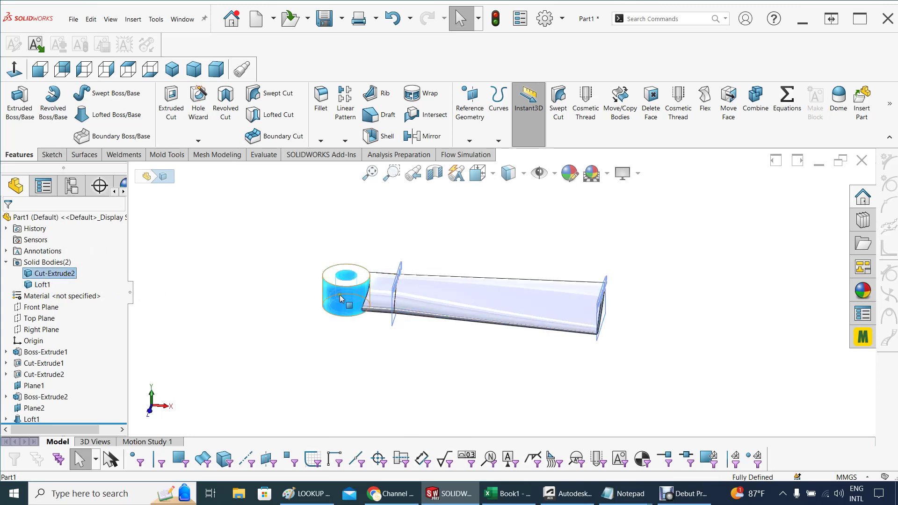
{"action": "left_click", "coordinate": [237, 306]}
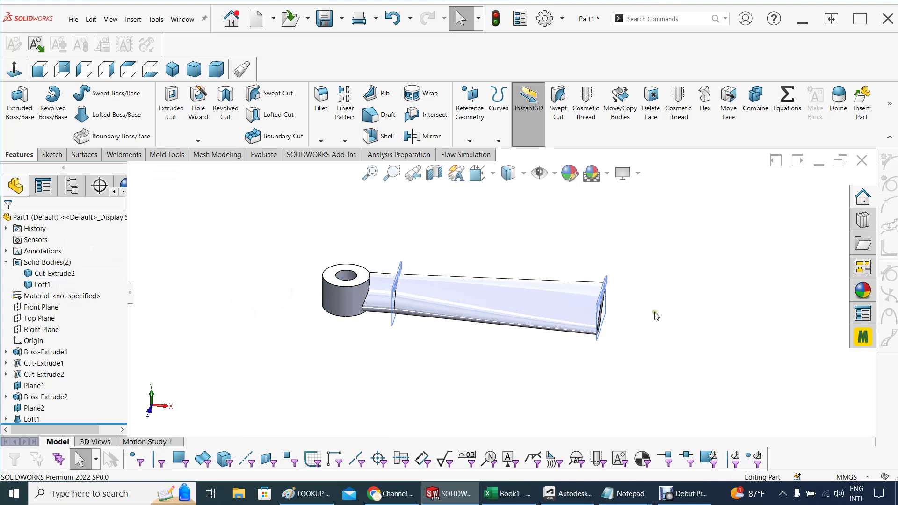
{"action": "middle_click_drag", "start_coordinate": [664, 357], "coordinate": [674, 338]}
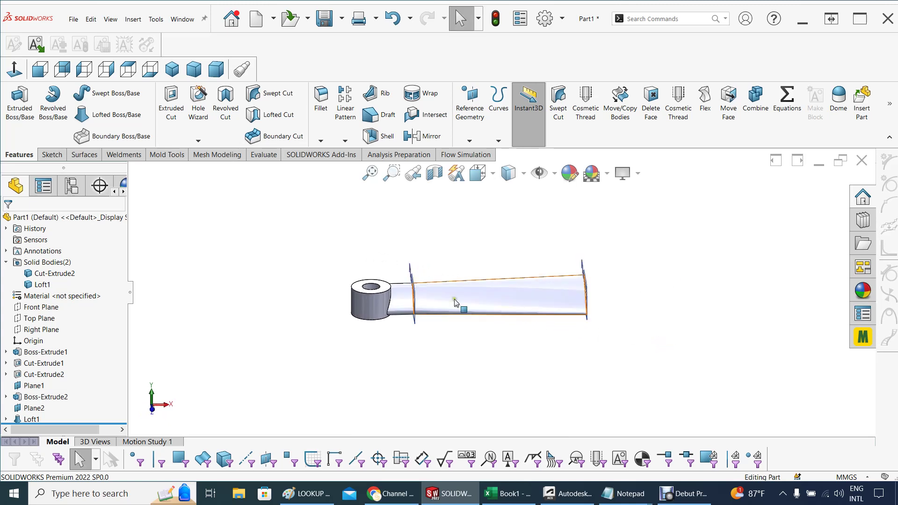
{"action": "middle_click_drag", "start_coordinate": [321, 266], "coordinate": [244, 276]}
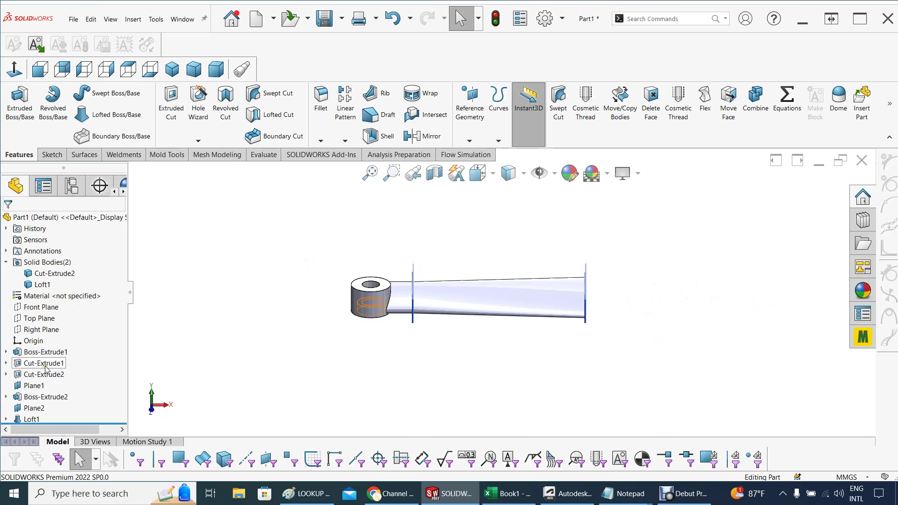
{"action": "left_click", "coordinate": [40, 330]}
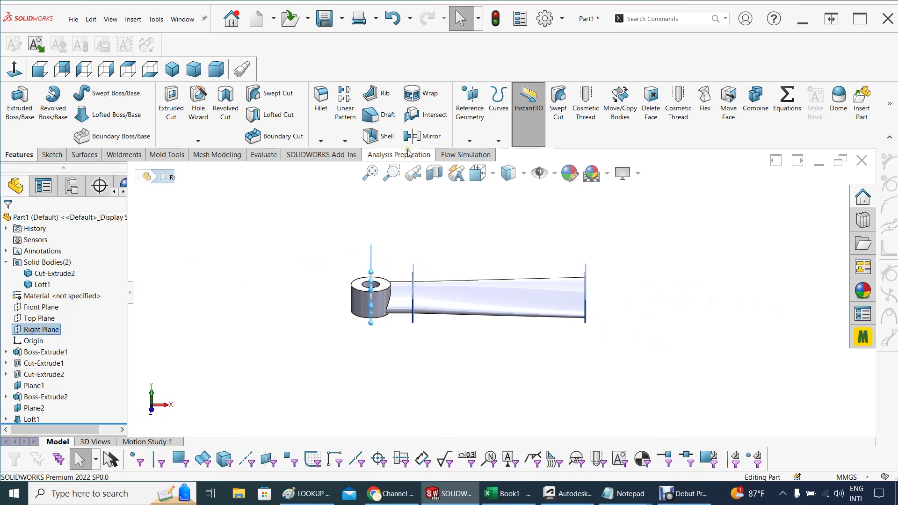
- Create Plane3 offset 6*2.54*10 (152.40 mm) from the Right Plane
{"action": "left_click", "coordinate": [465, 124]}
{"action": "left_click", "coordinate": [468, 152]}
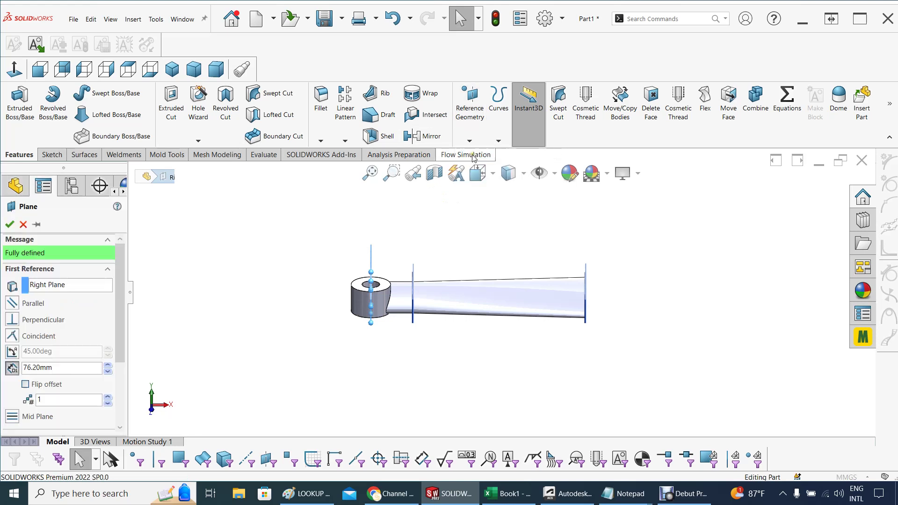
{"action": "left_click", "coordinate": [62, 372]}
{"action": "left_click_drag", "start_coordinate": [51, 369], "coordinate": [9, 367]}
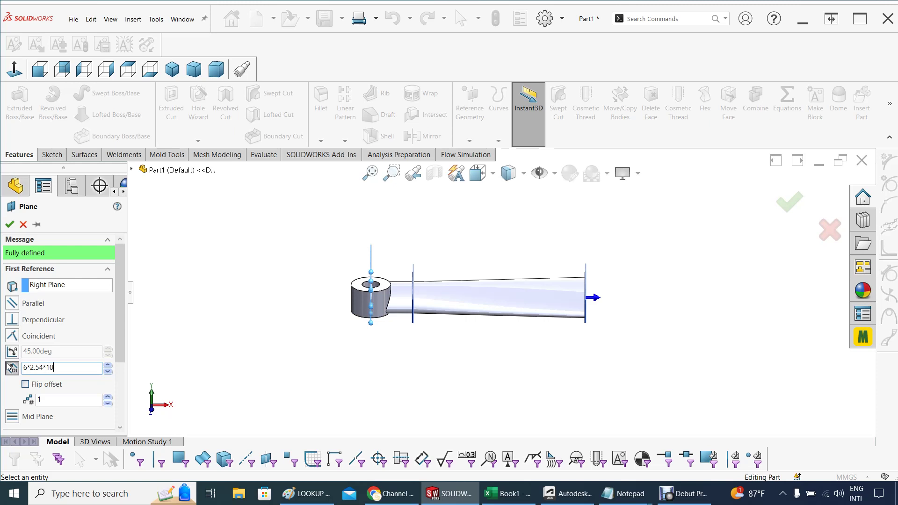
{"action": "key", "text": "Return"}
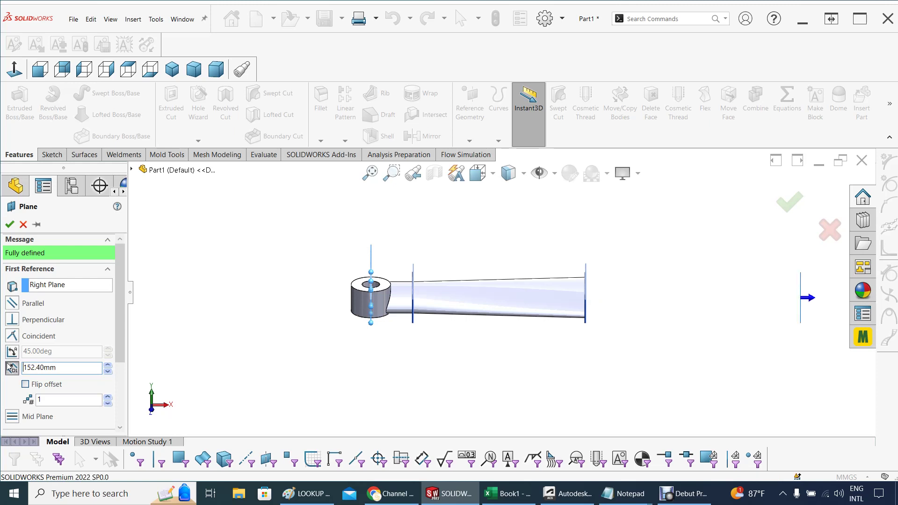
{"action": "middle_click_drag", "start_coordinate": [518, 376], "coordinate": [456, 333]}
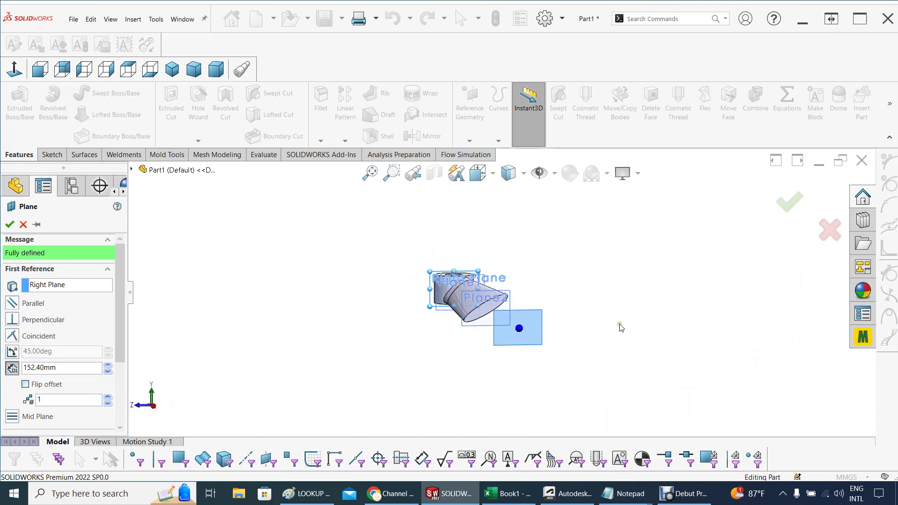
{"action": "left_click", "coordinate": [790, 202]}
{"action": "left_click", "coordinate": [532, 340]}
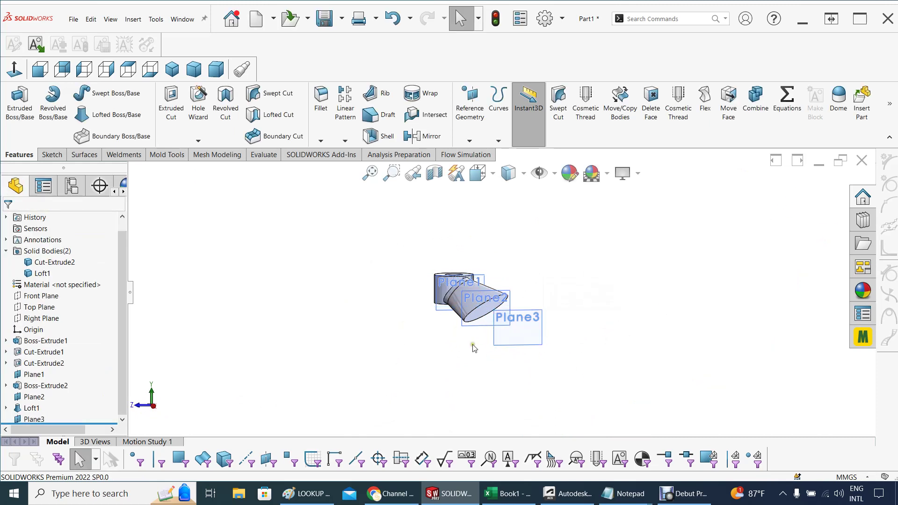
- Open a new sketch on Plane3 viewed Normal To, with the Centerline tool active
{"action": "left_click", "coordinate": [514, 335]}
{"action": "middle_click_drag", "start_coordinate": [515, 334], "coordinate": [471, 341]}
{"action": "right_click", "coordinate": [424, 341]}
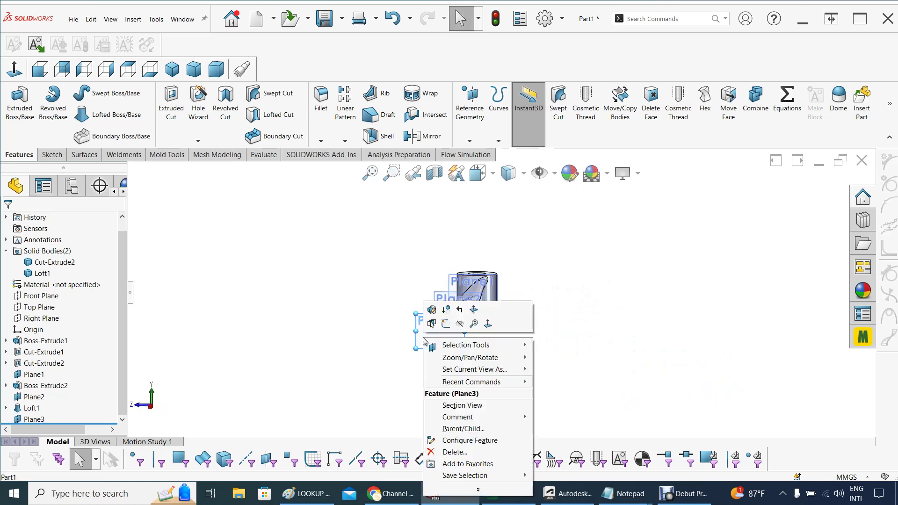
{"action": "left_click", "coordinate": [446, 323]}
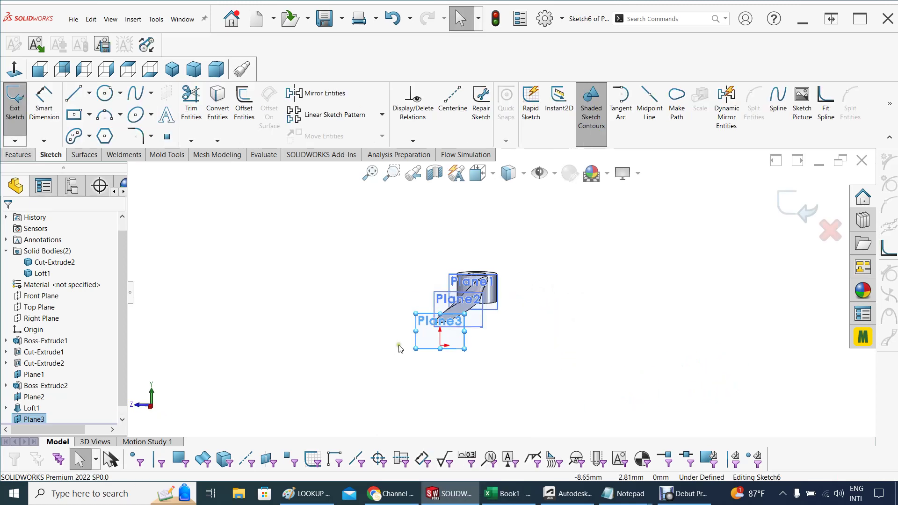
{"action": "left_click", "coordinate": [478, 173]}
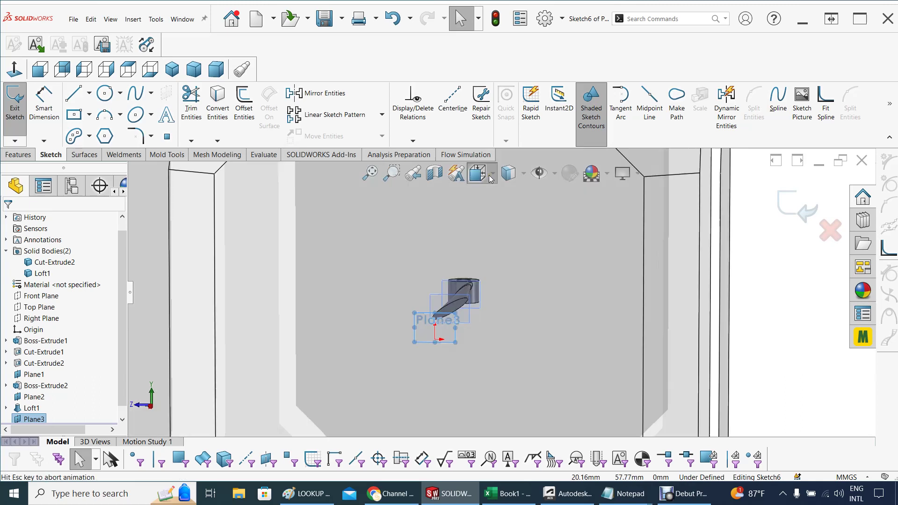
{"action": "left_click", "coordinate": [569, 262]}
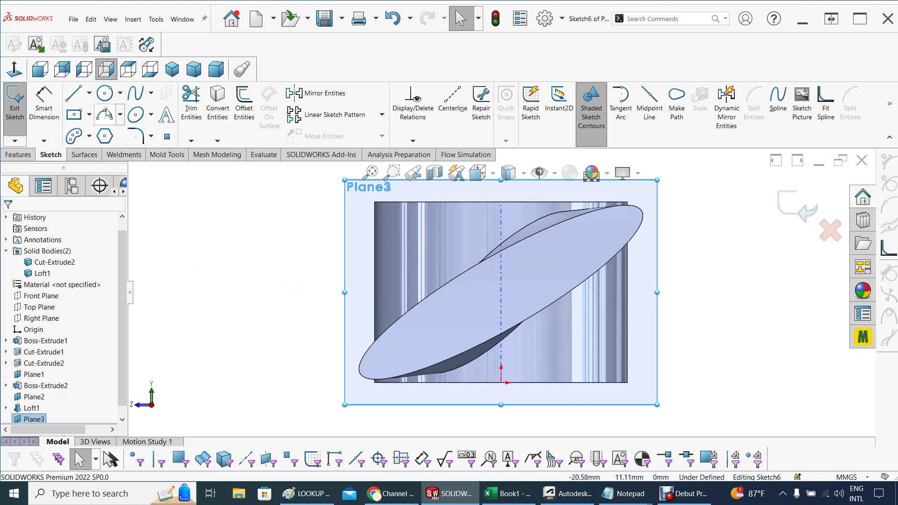
{"action": "left_click", "coordinate": [89, 92]}
{"action": "left_click", "coordinate": [71, 125]}
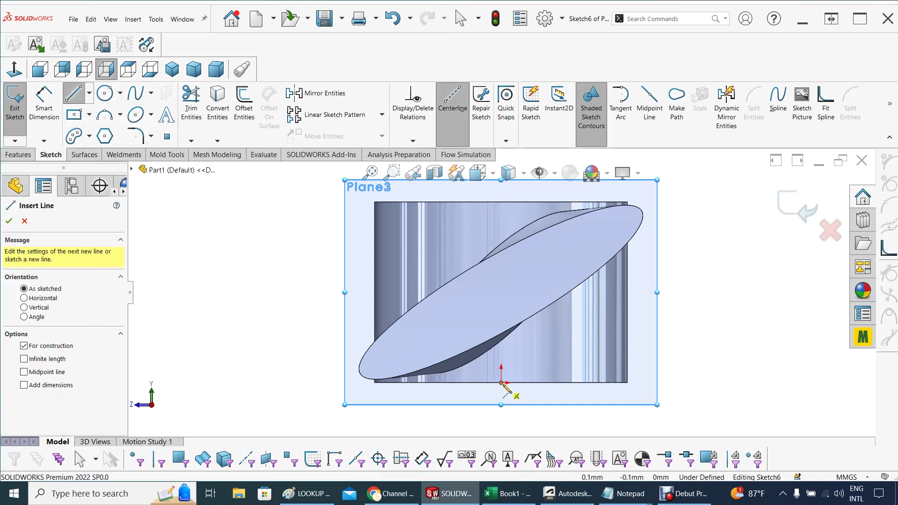
- Draw vertical, horizontal and angled centerlines meeting at the vertical line's midpoint
{"action": "left_click", "coordinate": [502, 383]}
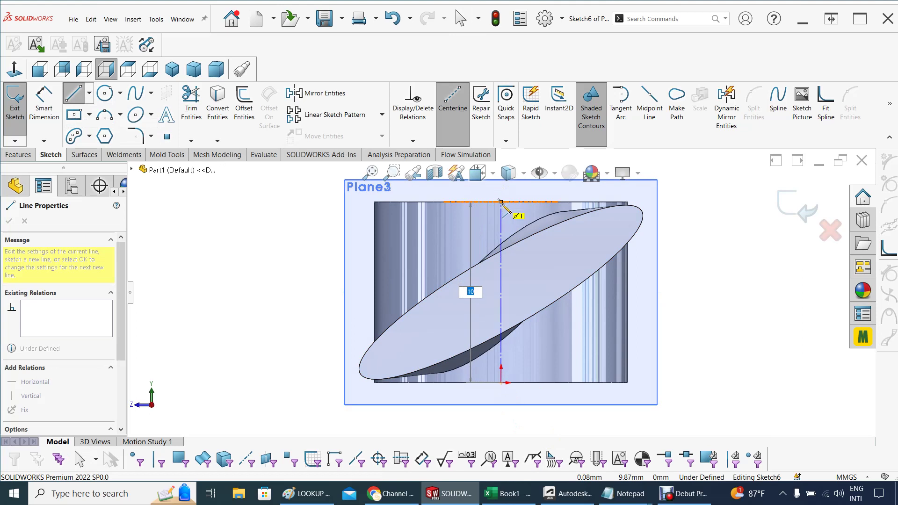
{"action": "left_click", "coordinate": [502, 202]}
{"action": "key", "text": "Escape"}
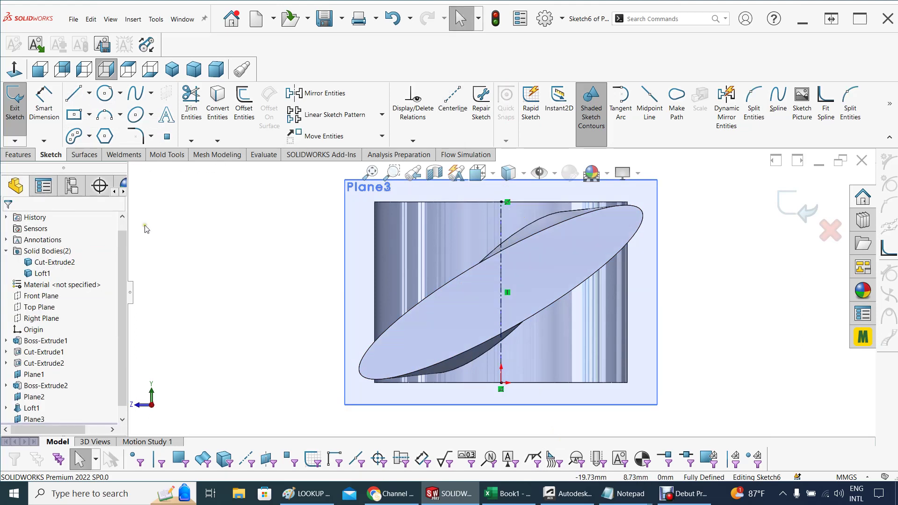
{"action": "left_click", "coordinate": [89, 93]}
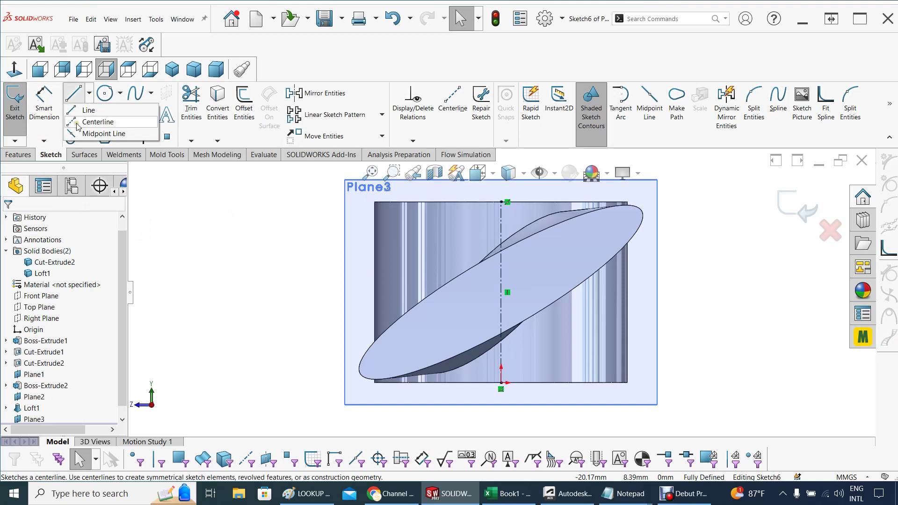
{"action": "left_click", "coordinate": [87, 112]}
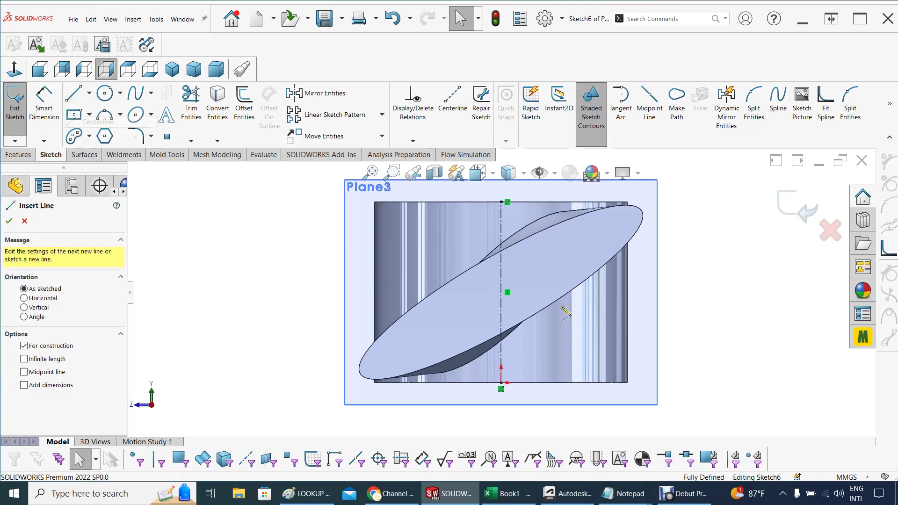
{"action": "left_click", "coordinate": [501, 292]}
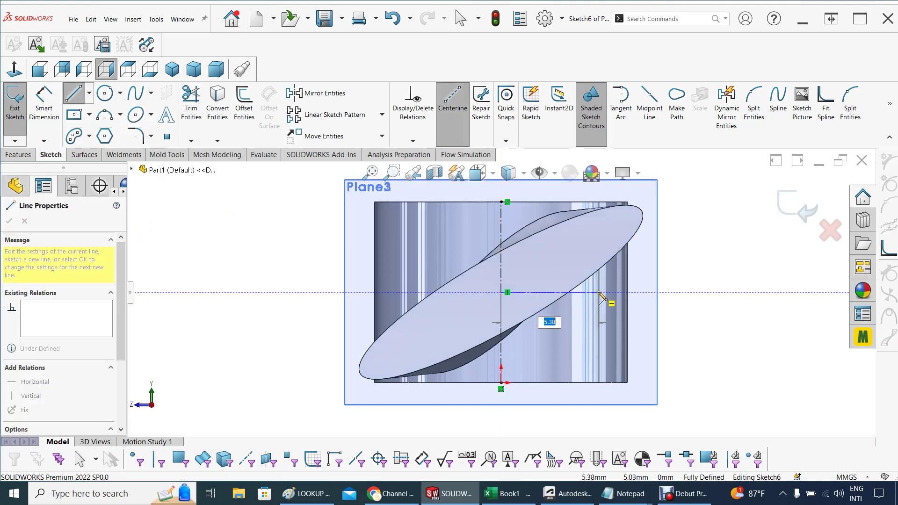
{"action": "left_click", "coordinate": [600, 292]}
{"action": "key", "text": "Escape"}
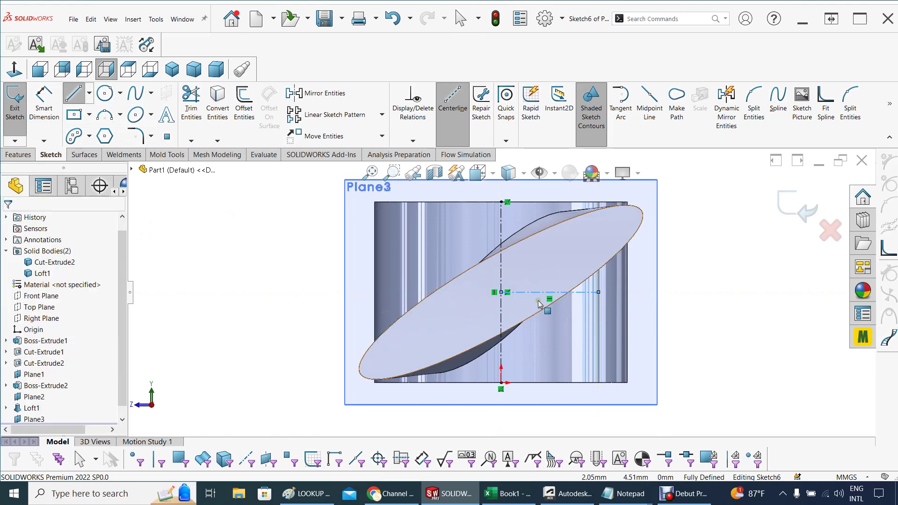
{"action": "left_click", "coordinate": [506, 294]}
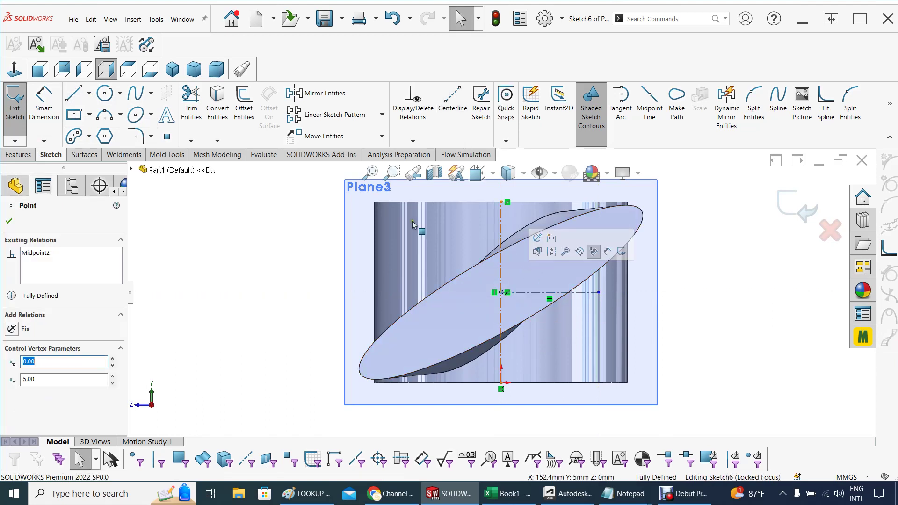
{"action": "left_click", "coordinate": [89, 94]}
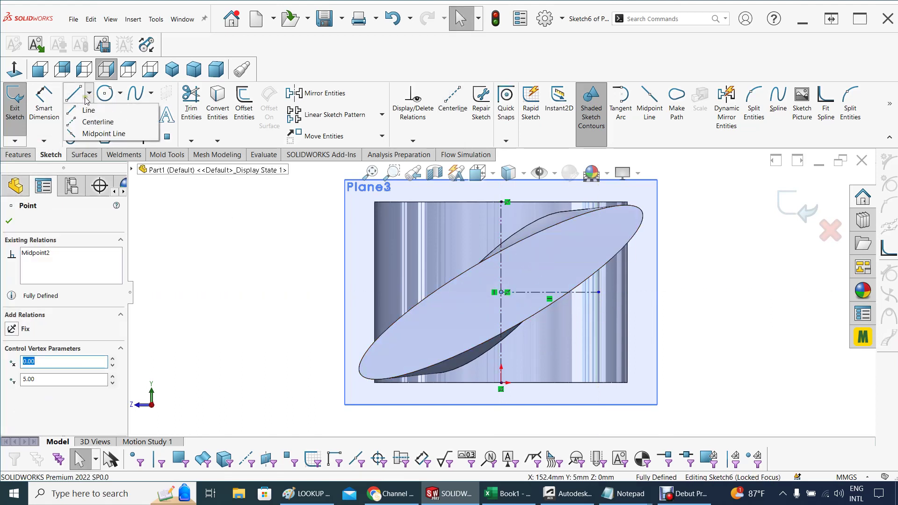
{"action": "left_click", "coordinate": [85, 122]}
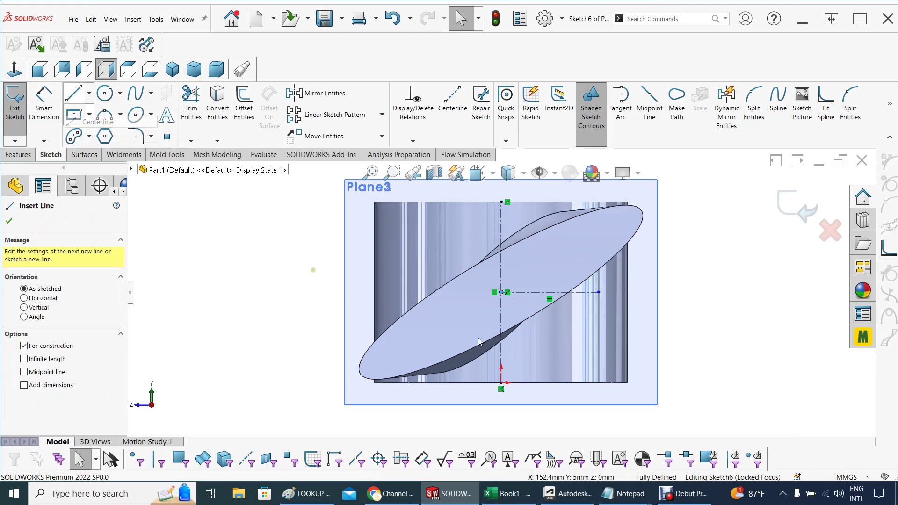
{"action": "left_click", "coordinate": [502, 293]}
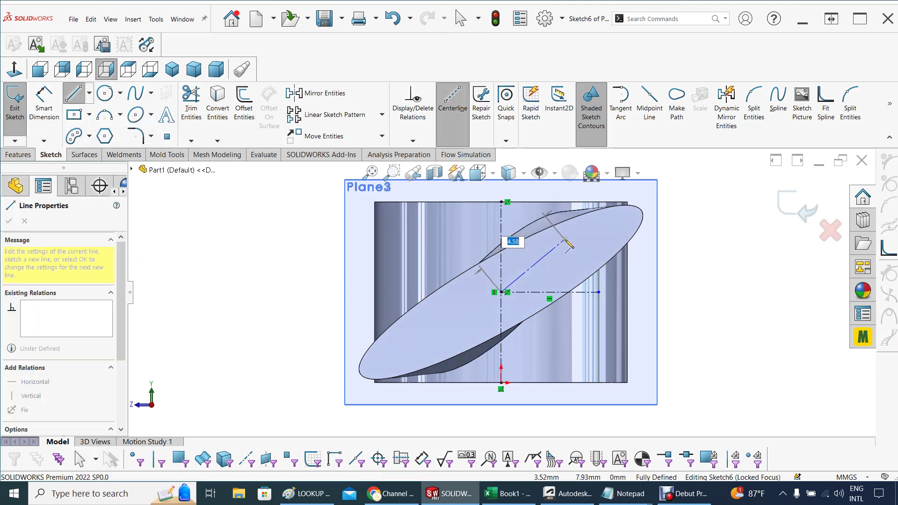
{"action": "left_click", "coordinate": [566, 240]}
{"action": "key", "text": "Escape"}
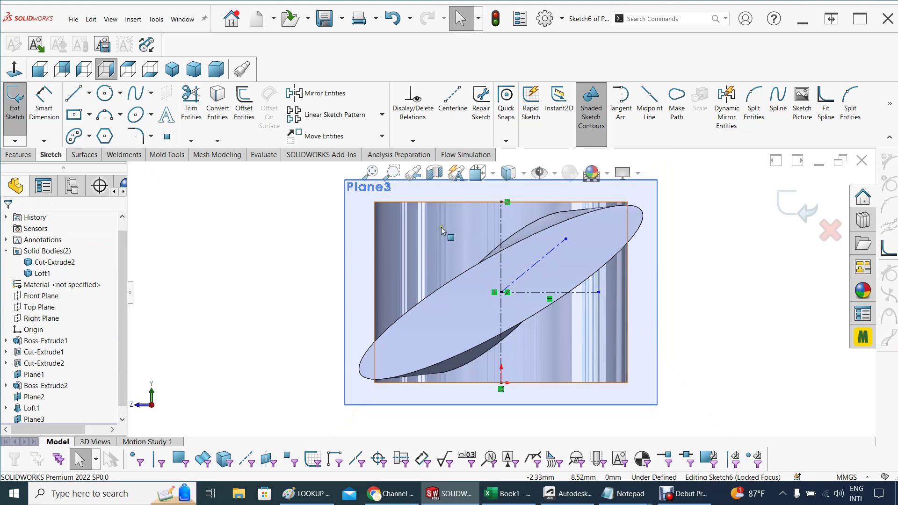
- Dimension the angled centerline at 15° from the horizontal centerline
{"action": "left_click", "coordinate": [41, 97]}
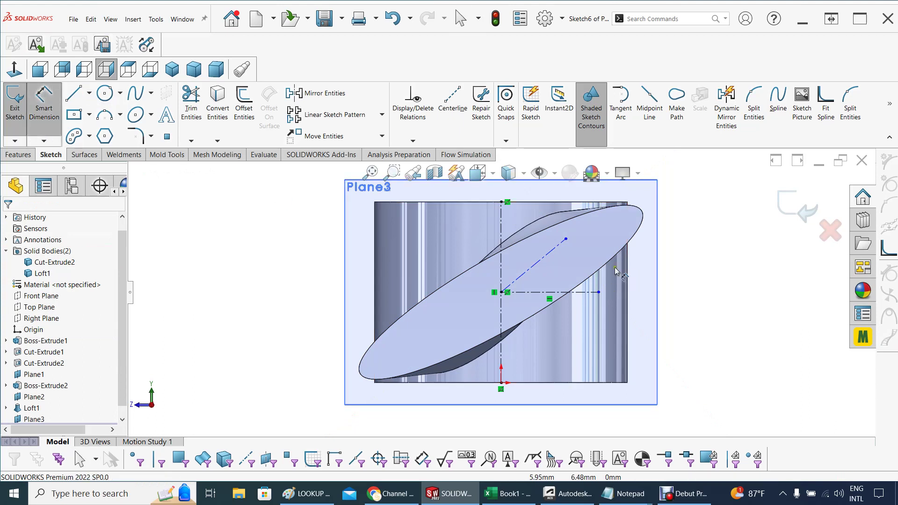
{"action": "left_click", "coordinate": [552, 253]}
{"action": "left_click", "coordinate": [570, 292]}
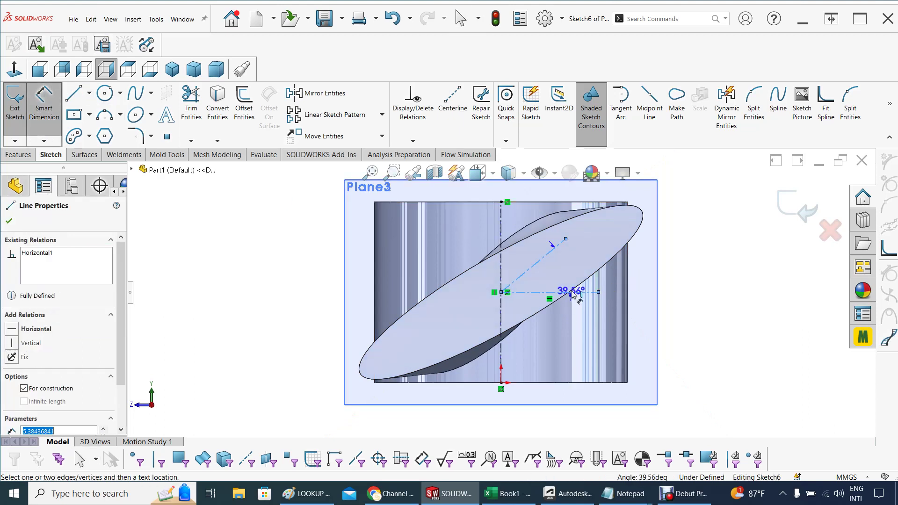
{"action": "left_click", "coordinate": [566, 274]}
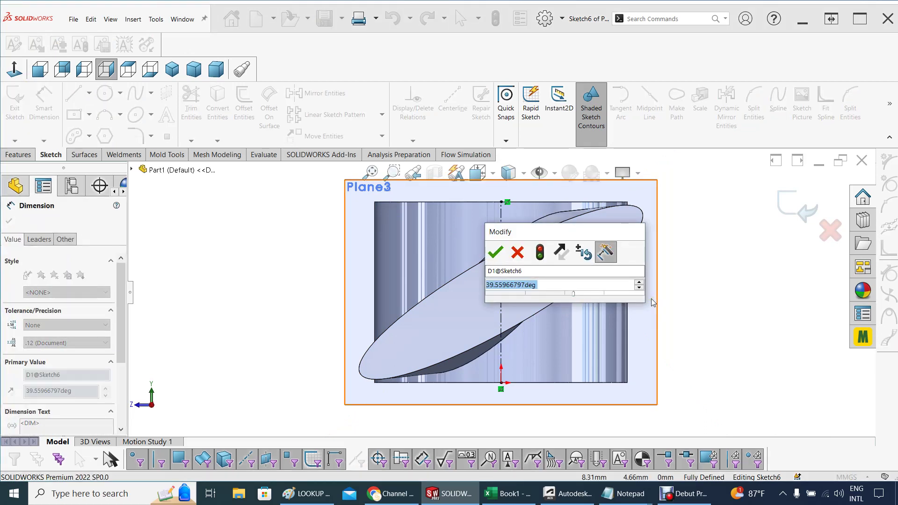
{"action": "type", "text": "15"}
{"action": "key", "text": "Return"}
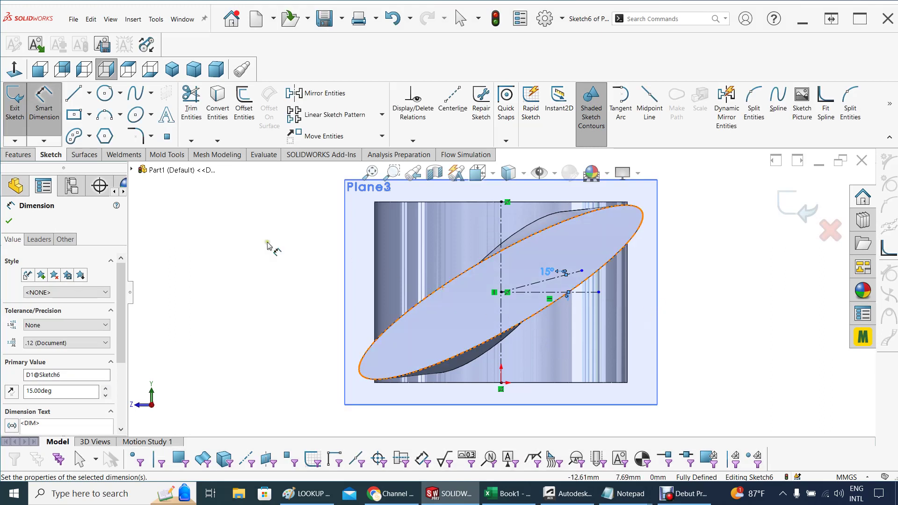
{"action": "left_click", "coordinate": [151, 115]}
{"action": "left_click", "coordinate": [144, 145]}
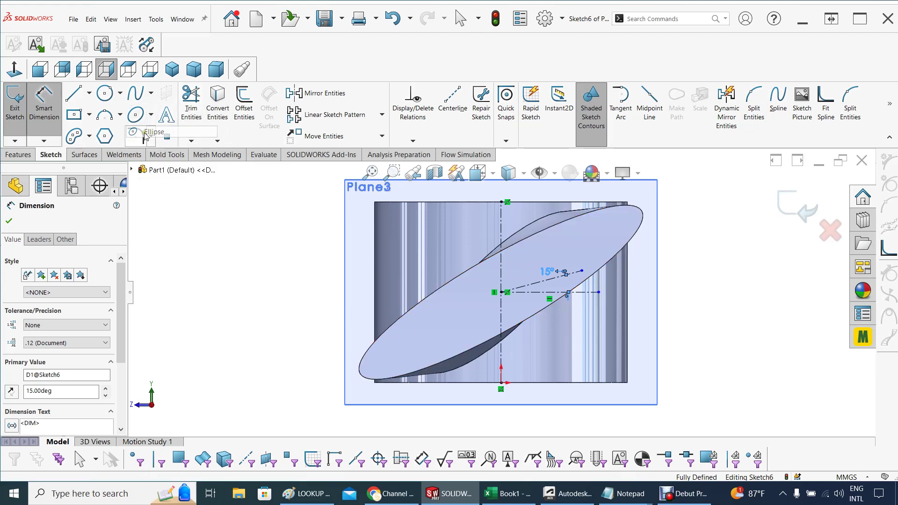
- Draw an ellipse centred on the midpoint with a centerline across its major axis
{"action": "left_click", "coordinate": [501, 293]}
{"action": "left_click", "coordinate": [421, 379]}
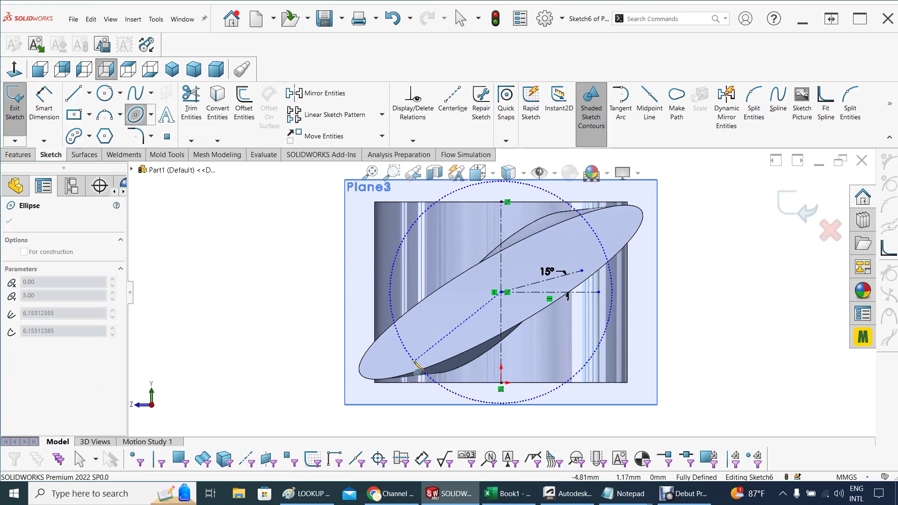
{"action": "left_click", "coordinate": [372, 314]}
{"action": "key", "text": "Escape"}
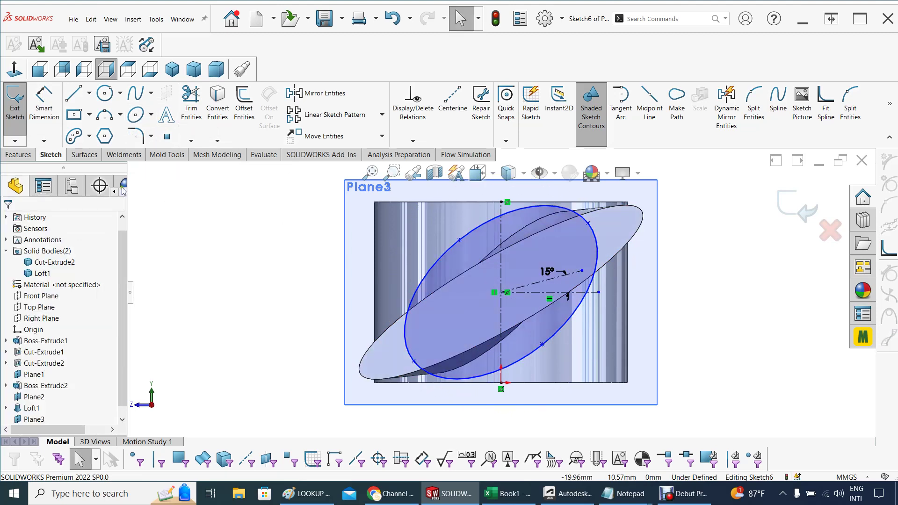
{"action": "left_click", "coordinate": [89, 96]}
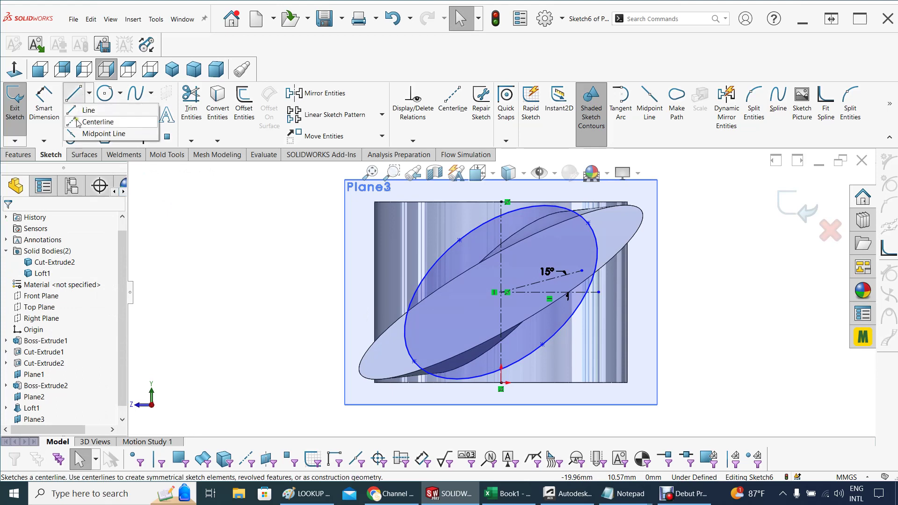
{"action": "left_click", "coordinate": [100, 116]}
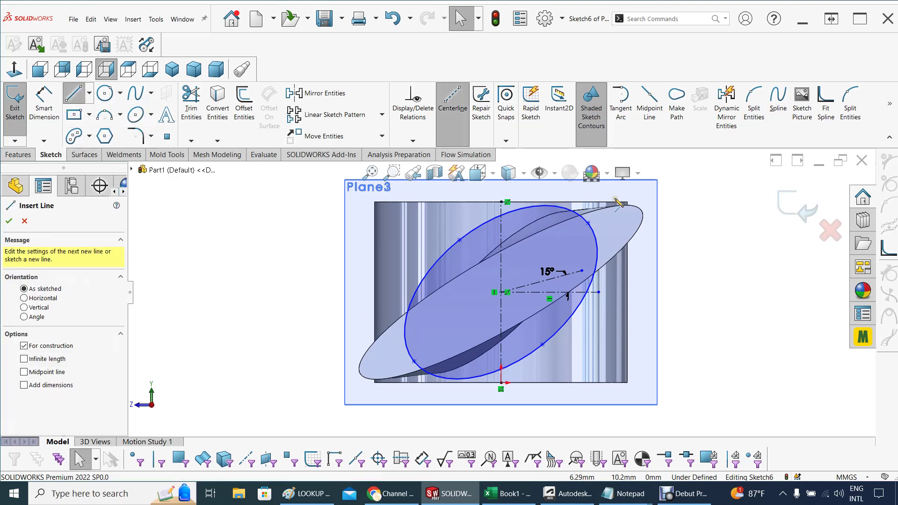
{"action": "left_click", "coordinate": [588, 224]}
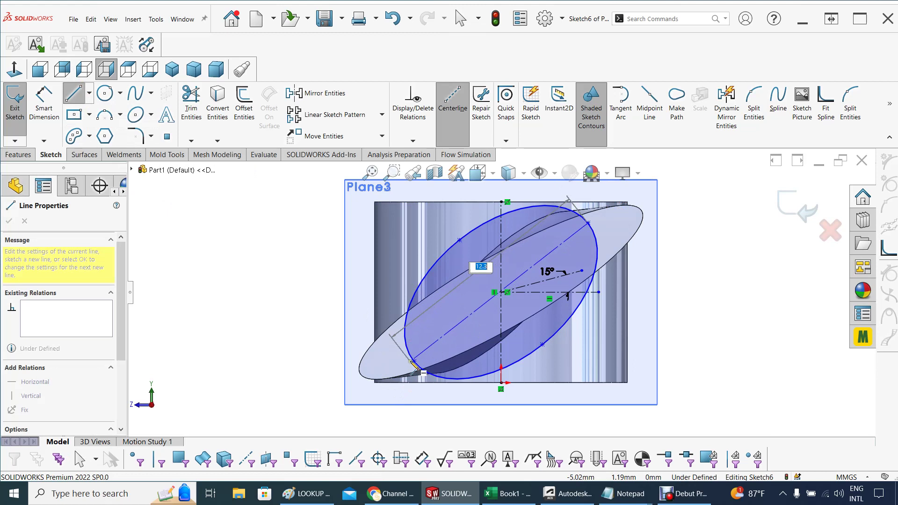
{"action": "left_click", "coordinate": [414, 362]}
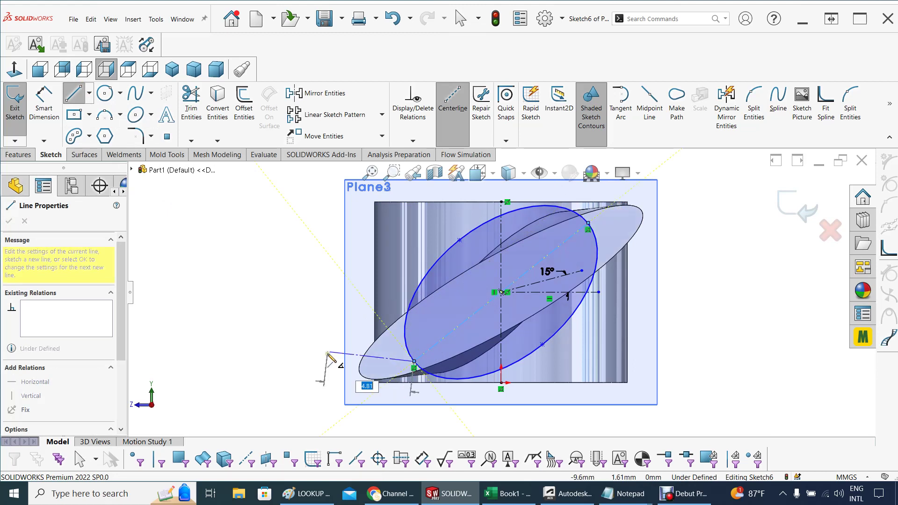
{"action": "key", "text": "Escape"}
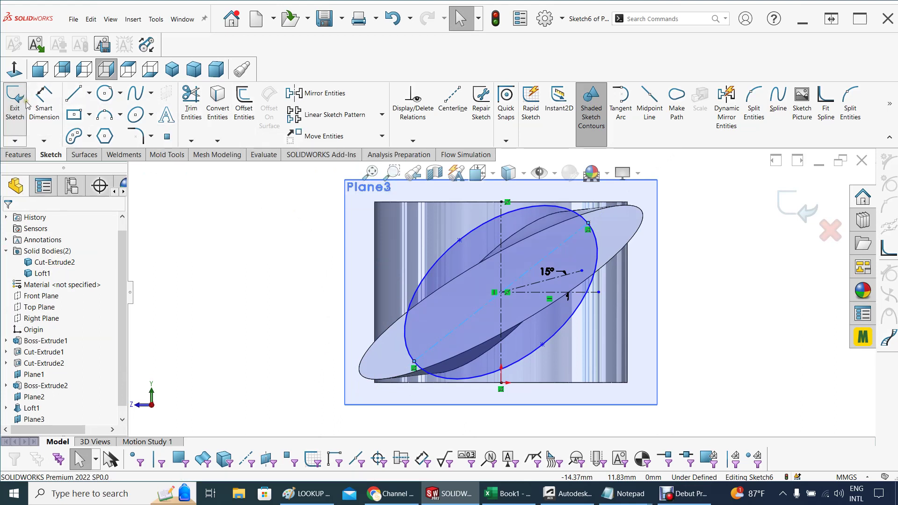
- Dimension the ellipse's major axis to 6 mm and minor axis to 3 mm
{"action": "left_click", "coordinate": [44, 101]}
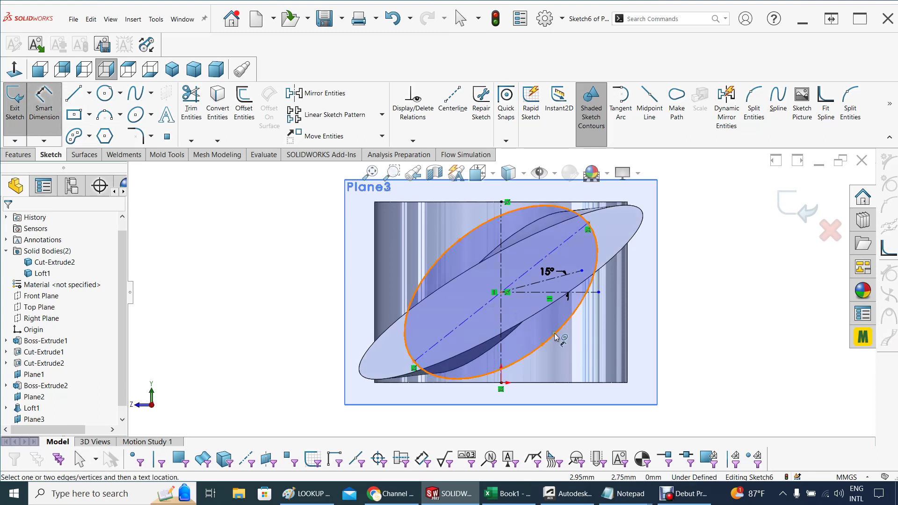
{"action": "left_click", "coordinate": [490, 307]}
{"action": "left_click", "coordinate": [480, 294]}
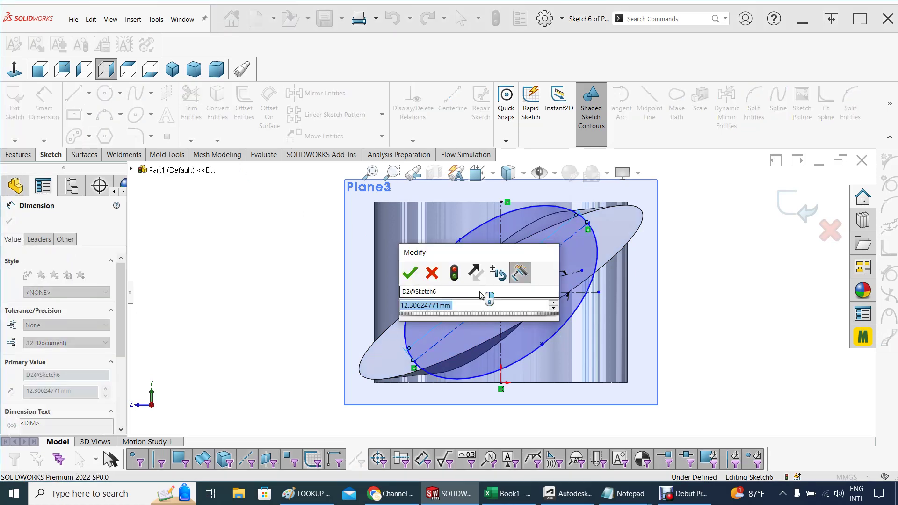
{"action": "type", "text": "6"}
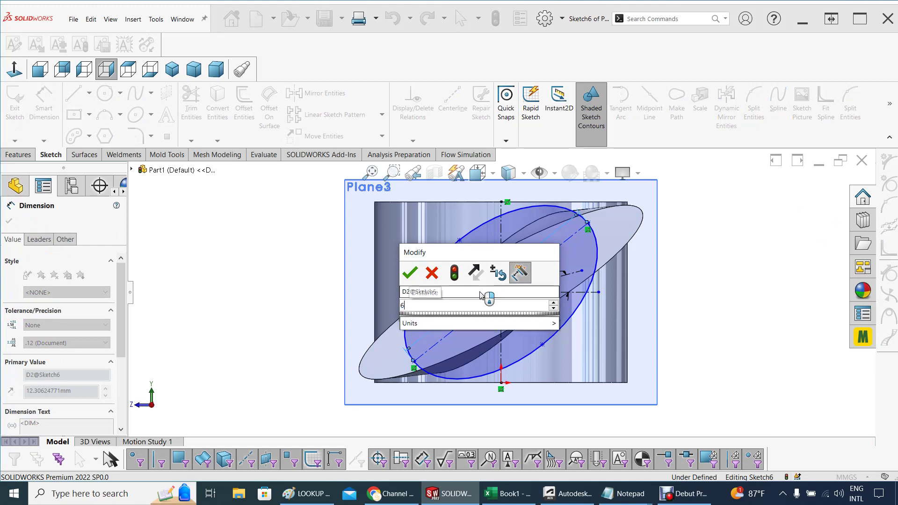
{"action": "key", "text": "Return"}
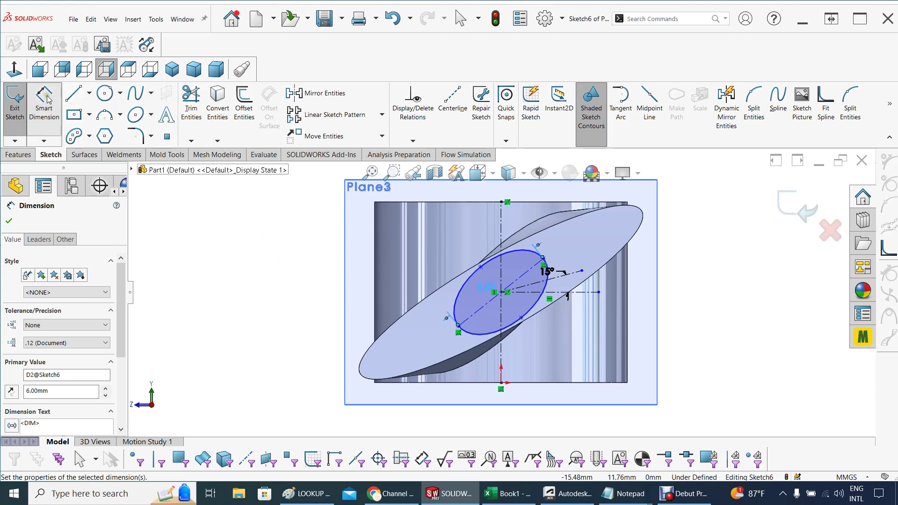
{"action": "left_click", "coordinate": [482, 267]}
{"action": "left_click", "coordinate": [522, 319]}
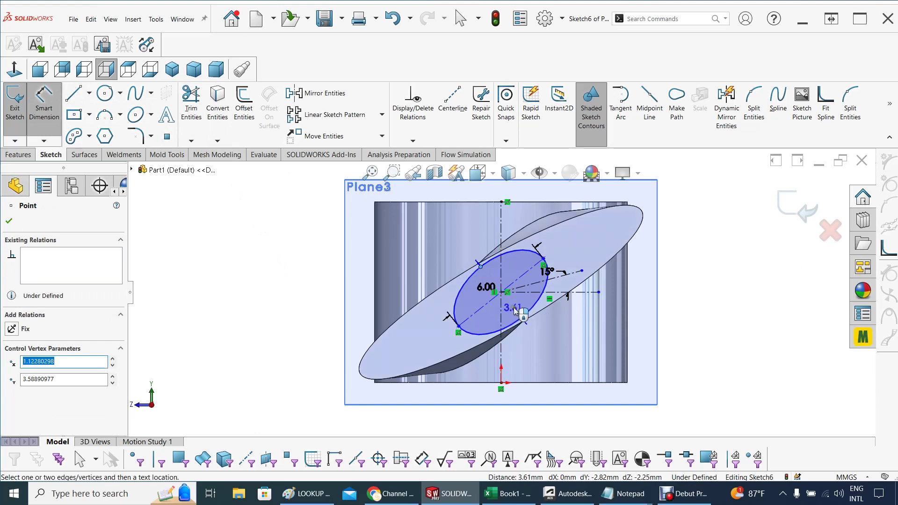
{"action": "left_click", "coordinate": [514, 310]}
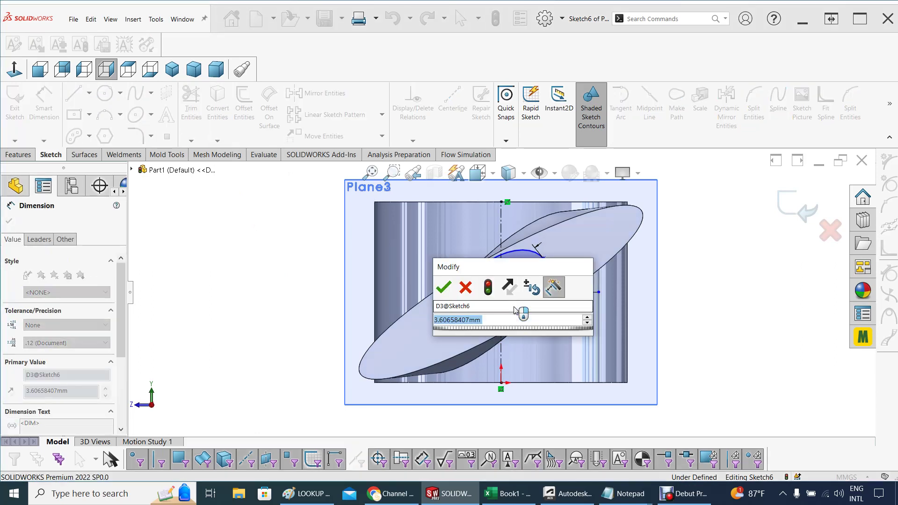
{"action": "type", "text": "3"}
{"action": "key", "text": "Return"}
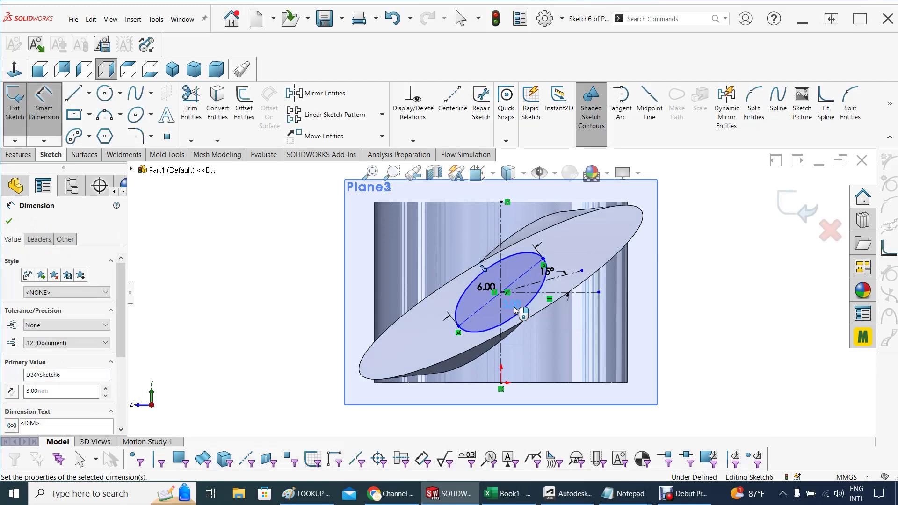
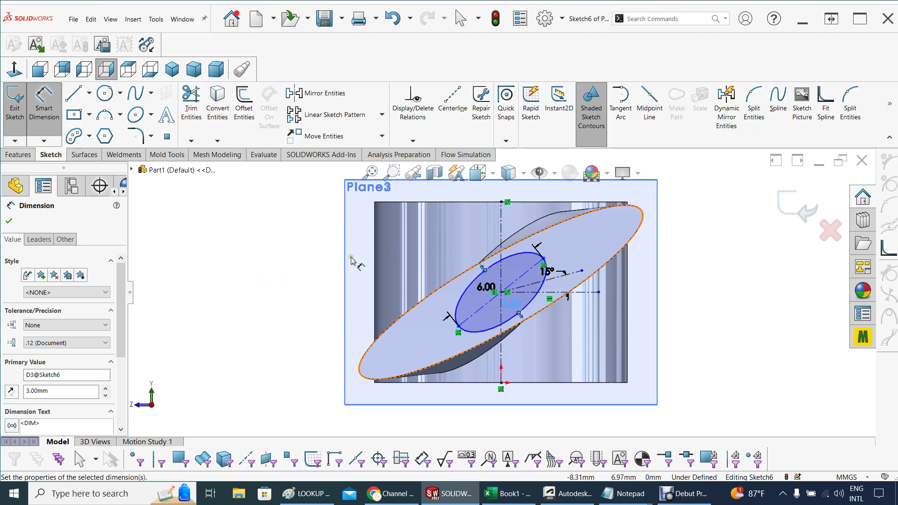
- Make the tip ellipse's long-axis line collinear with the 15° construction line
{"action": "key", "text": "Escape"}
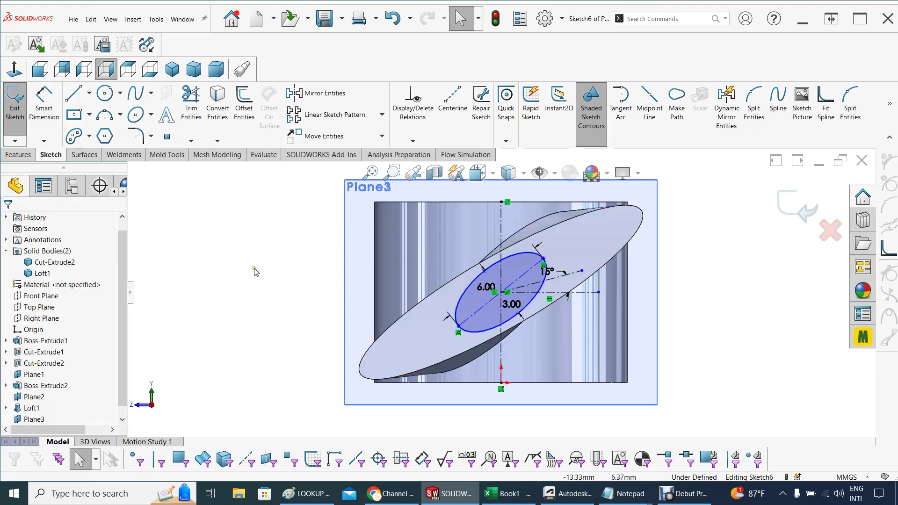
{"action": "left_click", "coordinate": [527, 274]}
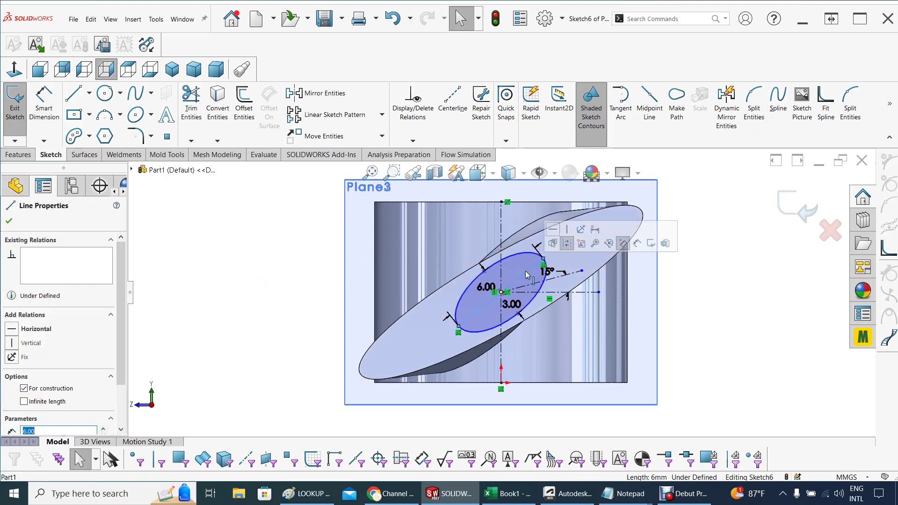
{"action": "left_click", "coordinate": [557, 281]}
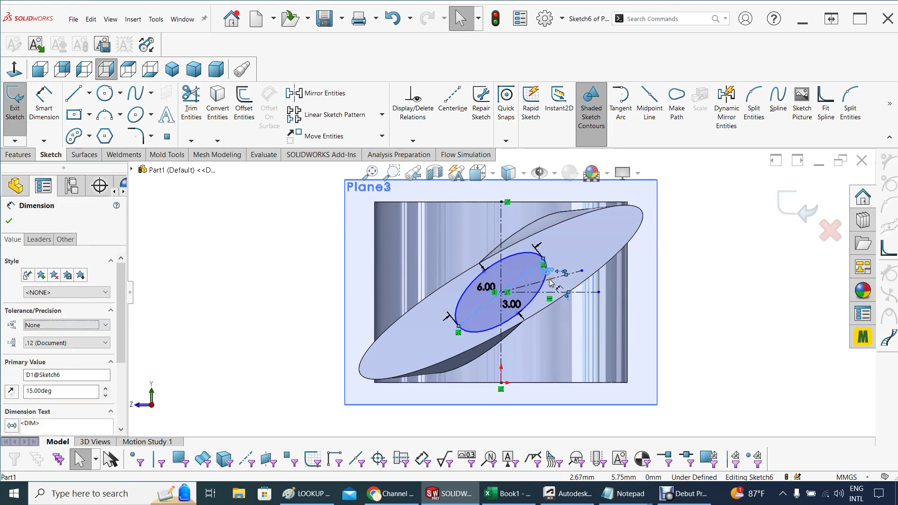
{"action": "key", "text": "Escape"}
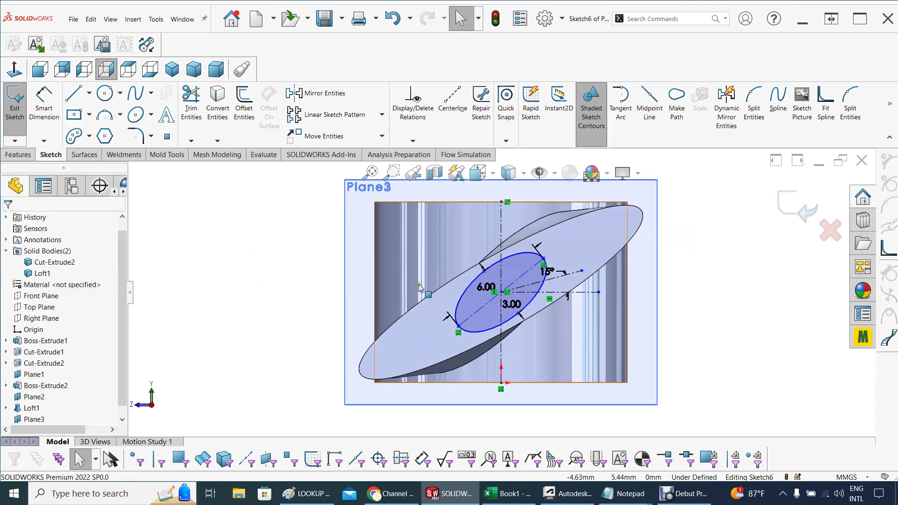
{"action": "left_click", "coordinate": [529, 274]}
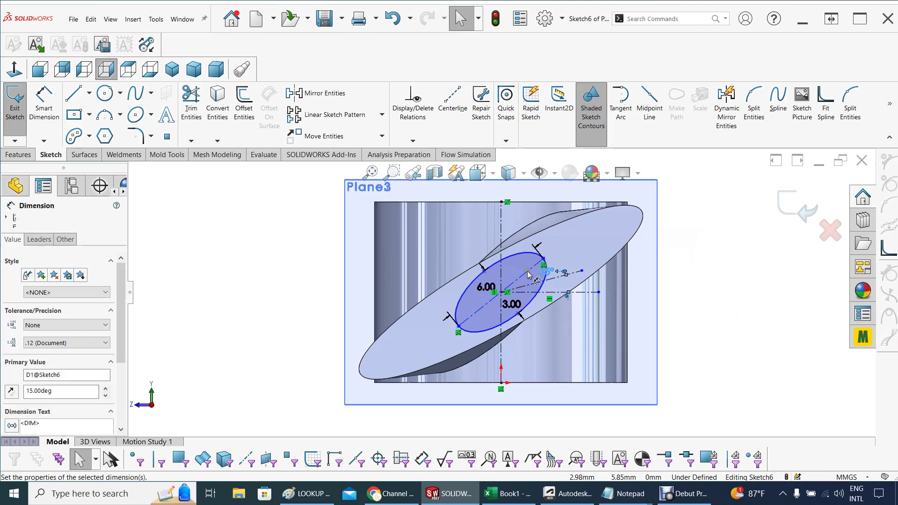
{"action": "left_click", "coordinate": [528, 276]}
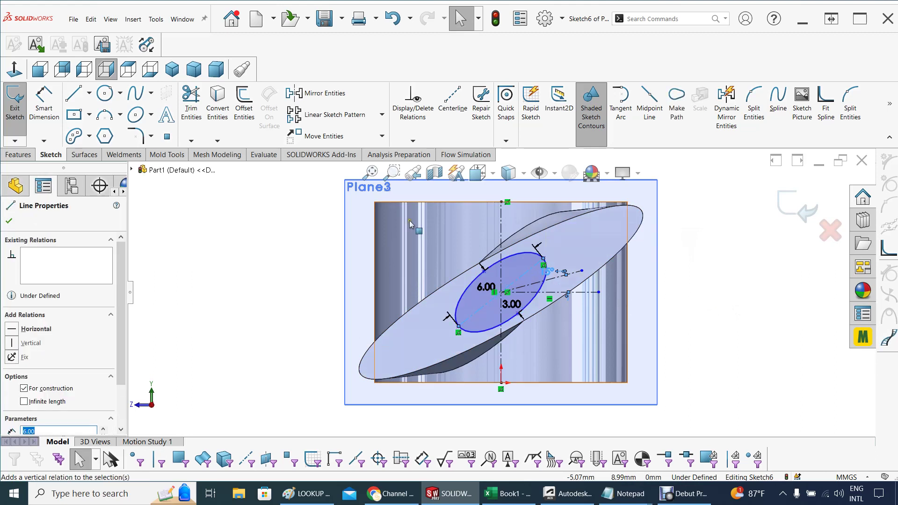
{"action": "scroll", "coordinate": [440, 325], "scroll_direction": "down", "scroll_amount": 2}
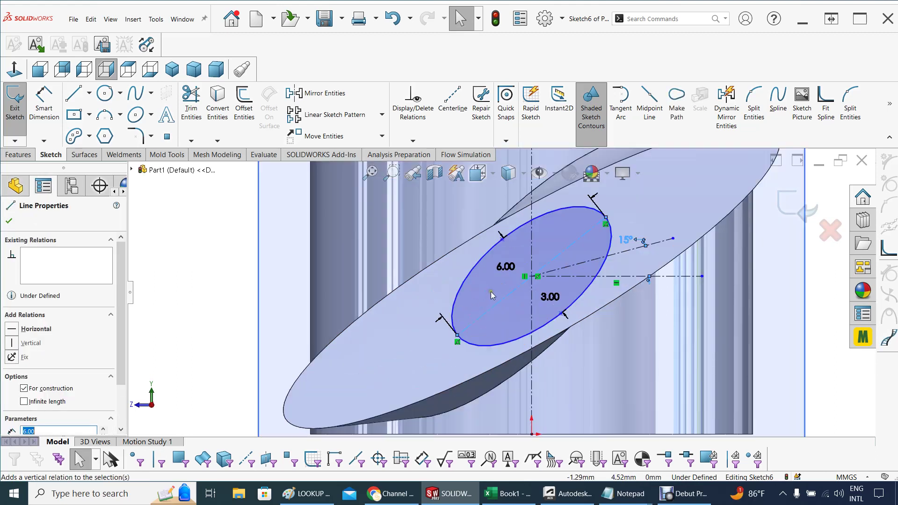
{"action": "left_click", "coordinate": [221, 256]}
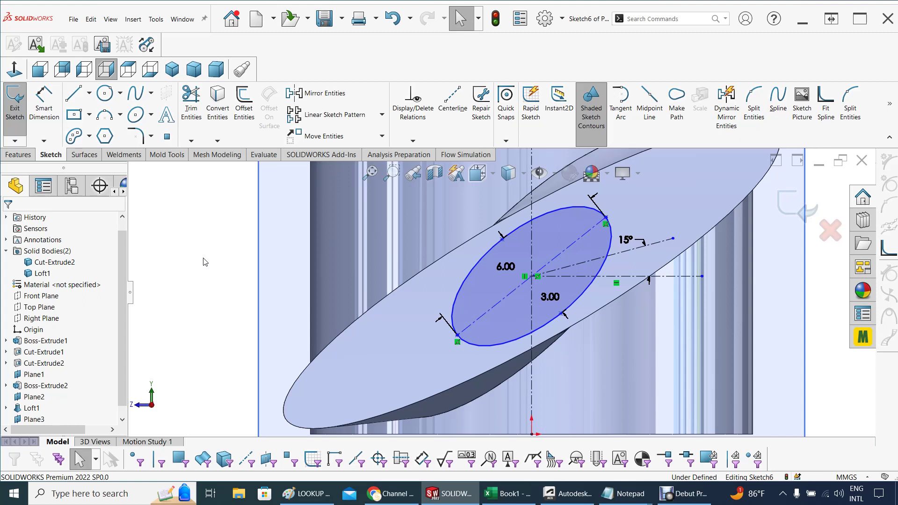
{"action": "left_click", "coordinate": [577, 267]}
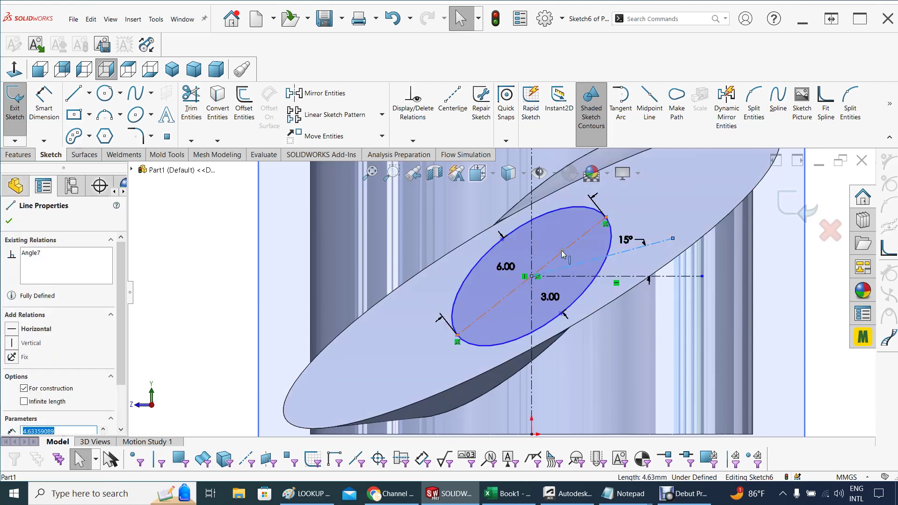
{"action": "left_click", "coordinate": [562, 252], "text": "ctrl"}
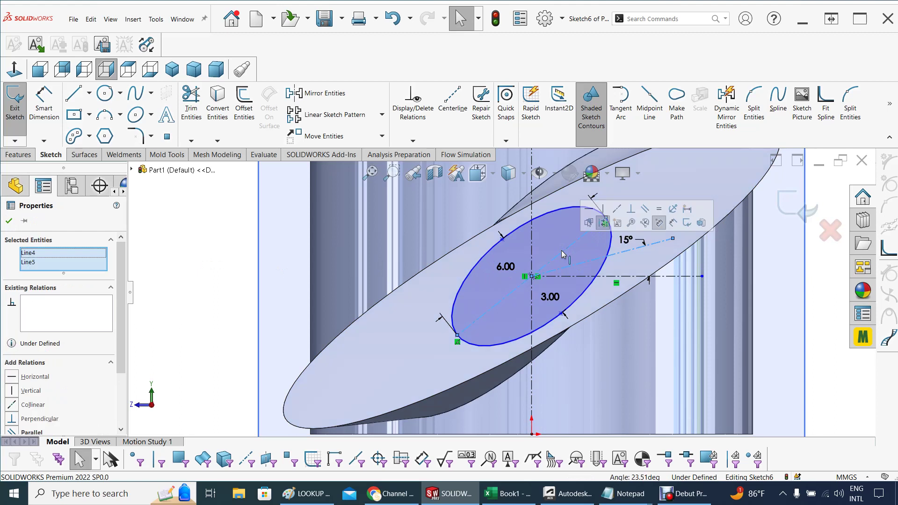
{"action": "left_click", "coordinate": [619, 208]}
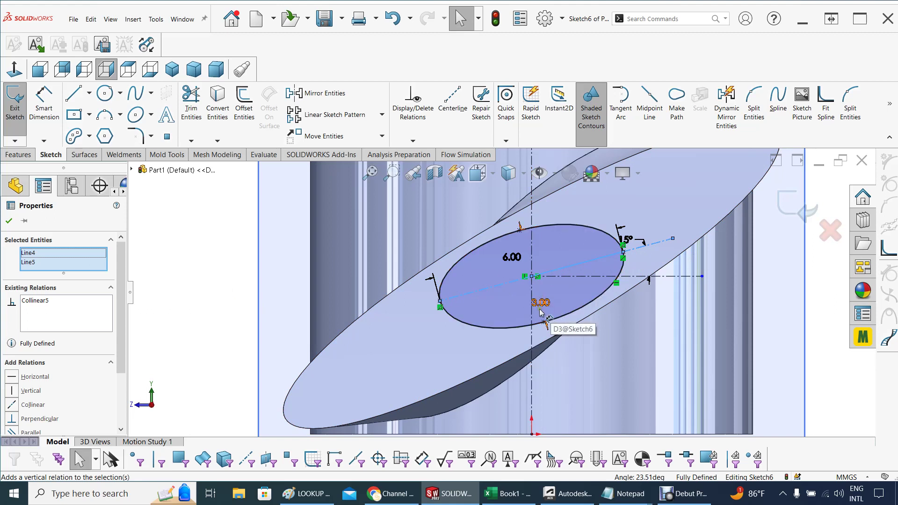
- Change the tip ellipse's 6.00 long-axis dimension to 10 mm and exit the Plane3 sketch
{"action": "left_click", "coordinate": [200, 305]}
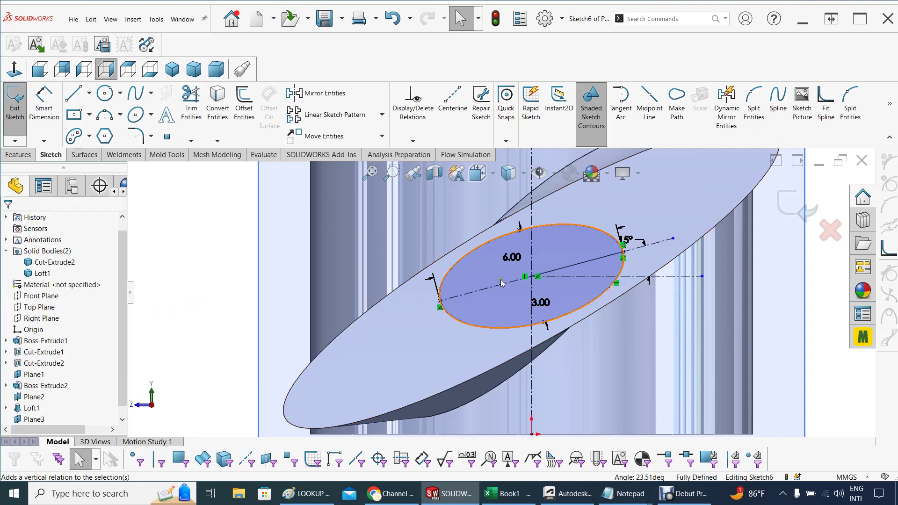
{"action": "left_click", "coordinate": [512, 258]}
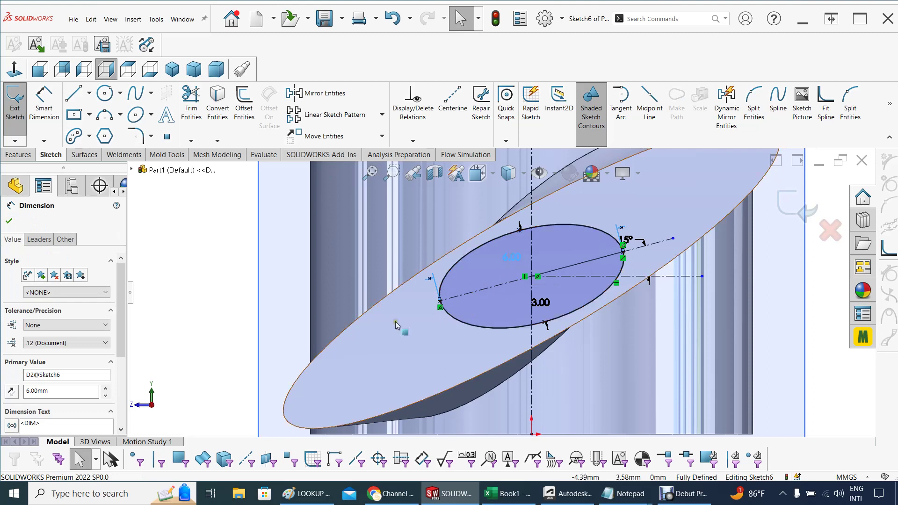
{"action": "double_click", "coordinate": [517, 262]}
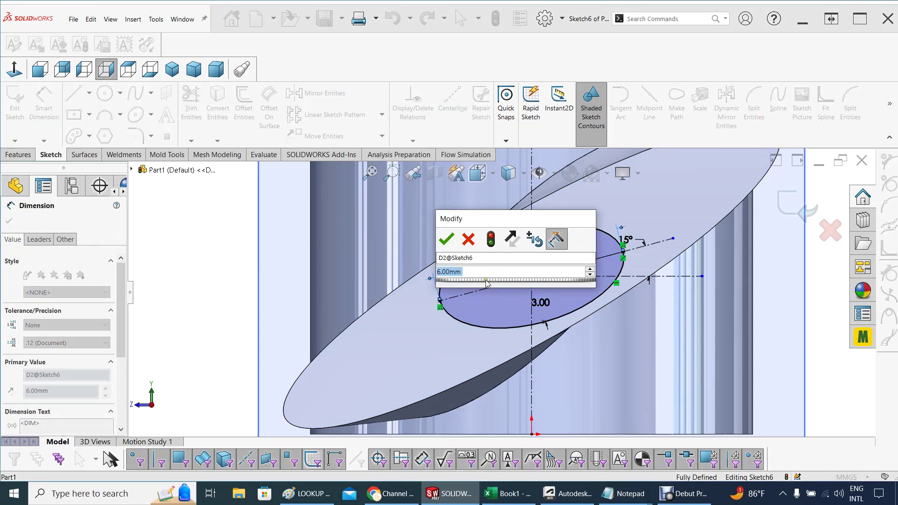
{"action": "type", "text": "10"}
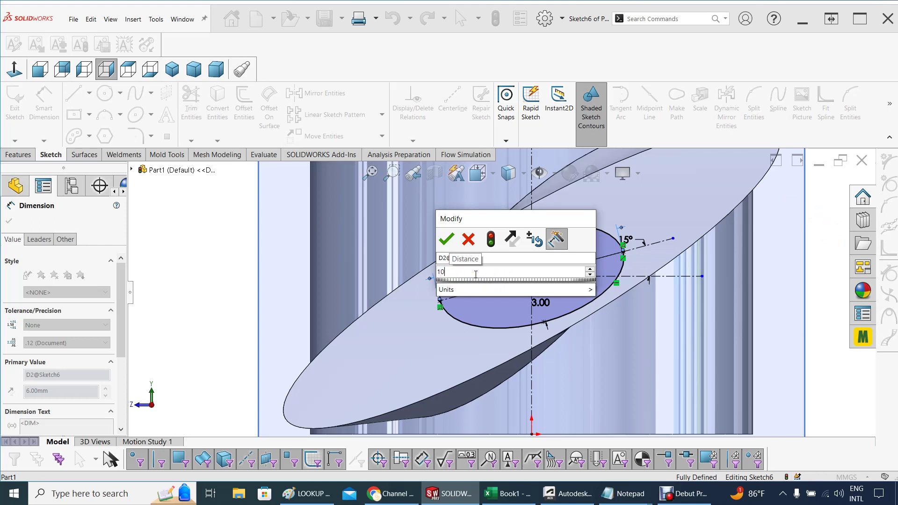
{"action": "key", "text": "Return"}
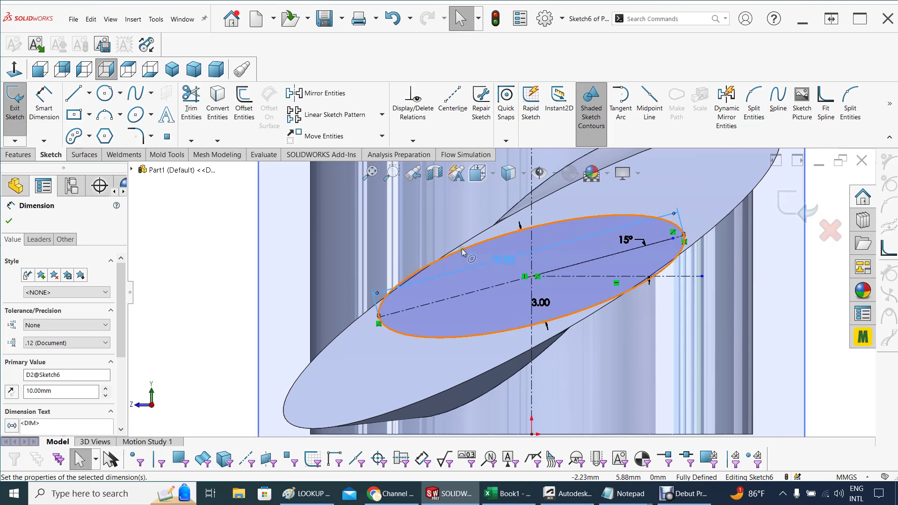
{"action": "left_click", "coordinate": [809, 215]}
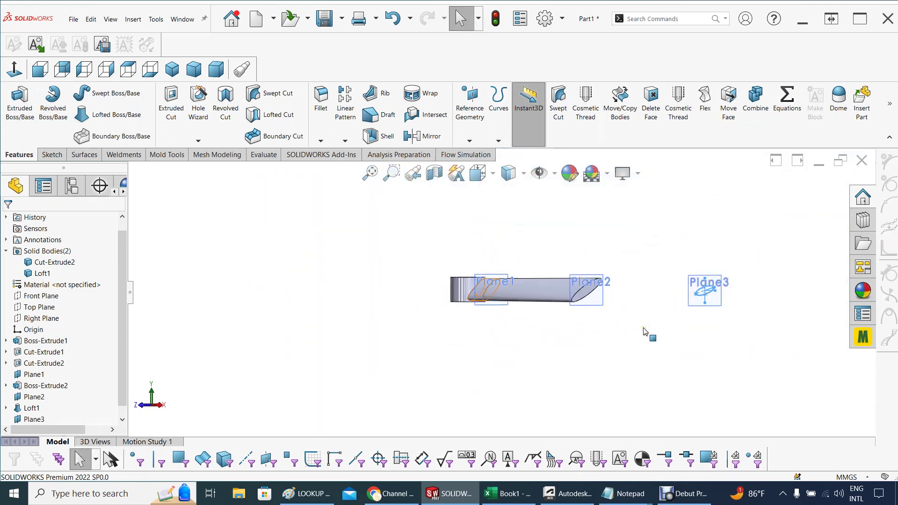
- Start a lofted boss with the Sketch6 tip ellipse and the Plane2 ellipse edge as profiles
{"action": "scroll", "coordinate": [683, 318], "scroll_direction": "down", "scroll_amount": 5}
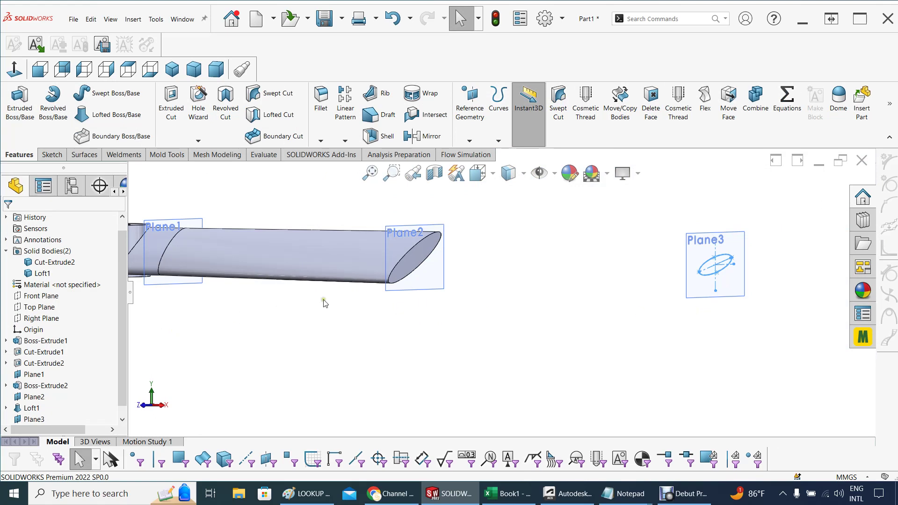
{"action": "left_click", "coordinate": [108, 123]}
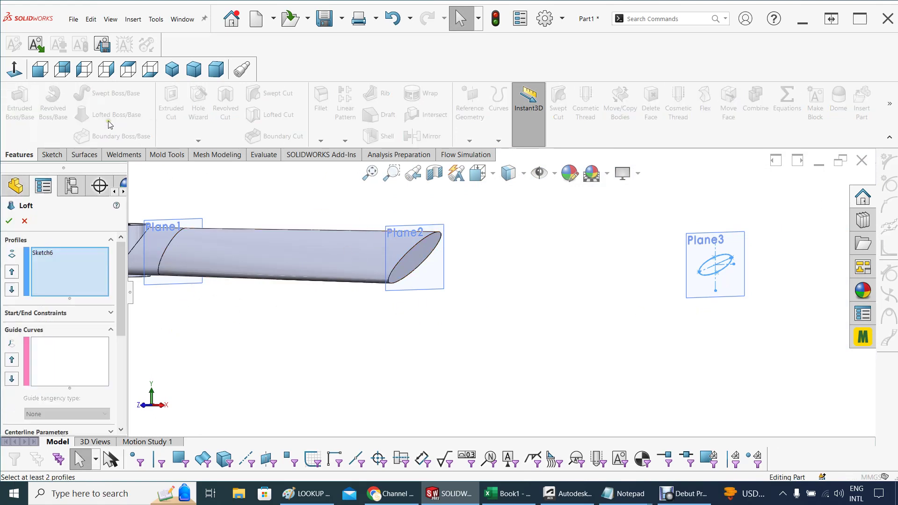
{"action": "left_click", "coordinate": [406, 259]}
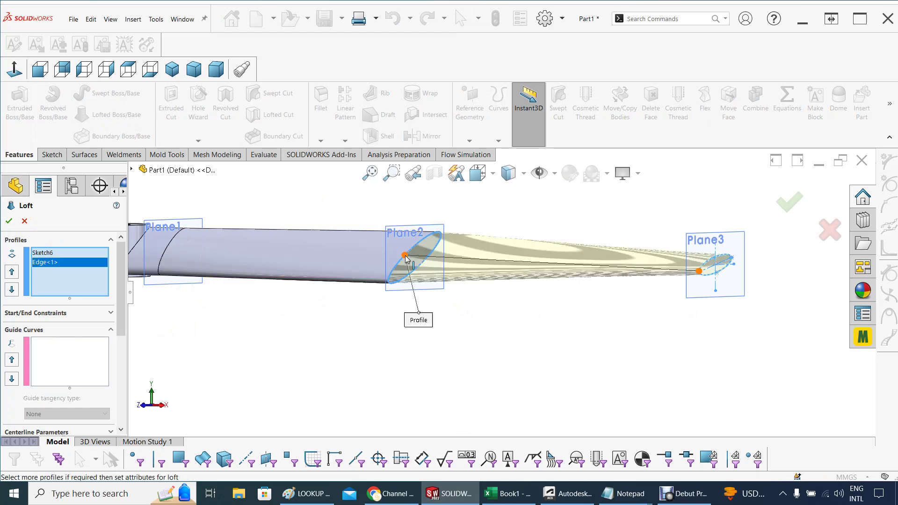
{"action": "middle_click_drag", "start_coordinate": [638, 302], "coordinate": [609, 312]}
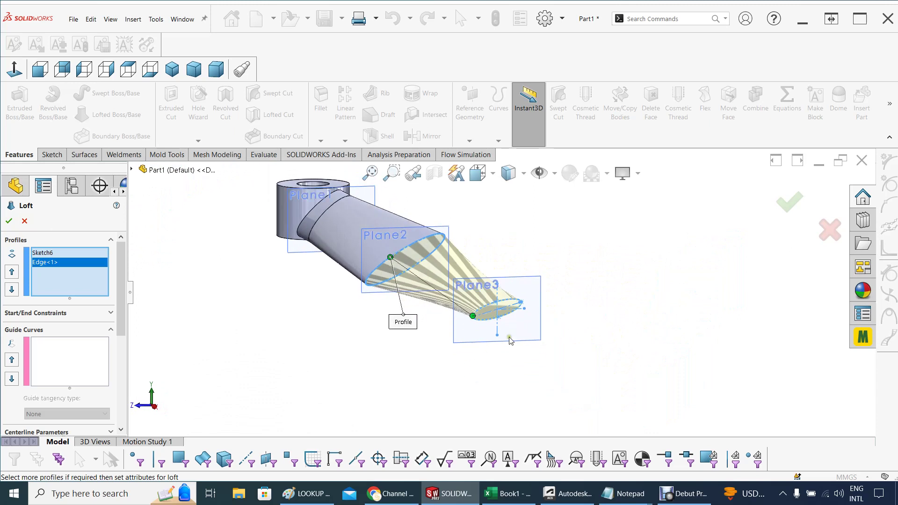
- Shift the tip connector points to untwist the loft, then accept the blade loft
{"action": "left_click_drag", "start_coordinate": [473, 316], "coordinate": [475, 309]}
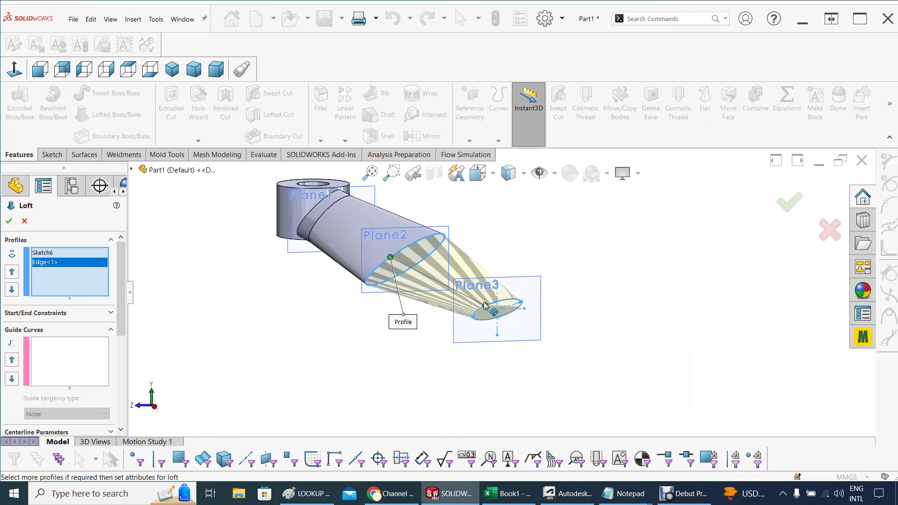
{"action": "middle_click_drag", "start_coordinate": [340, 344], "coordinate": [511, 336]}
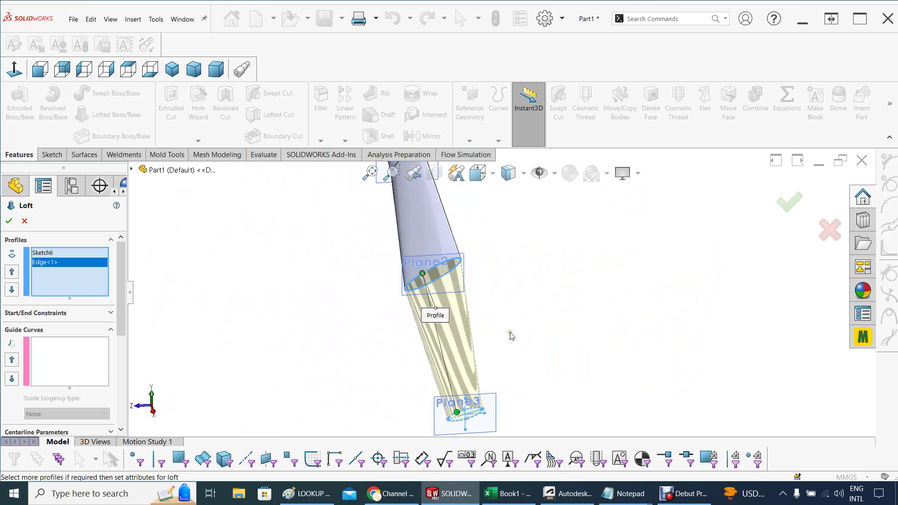
{"action": "scroll", "coordinate": [498, 350], "scroll_direction": "up", "scroll_amount": 1}
{"action": "scroll", "coordinate": [482, 332], "scroll_direction": "down", "scroll_amount": 5}
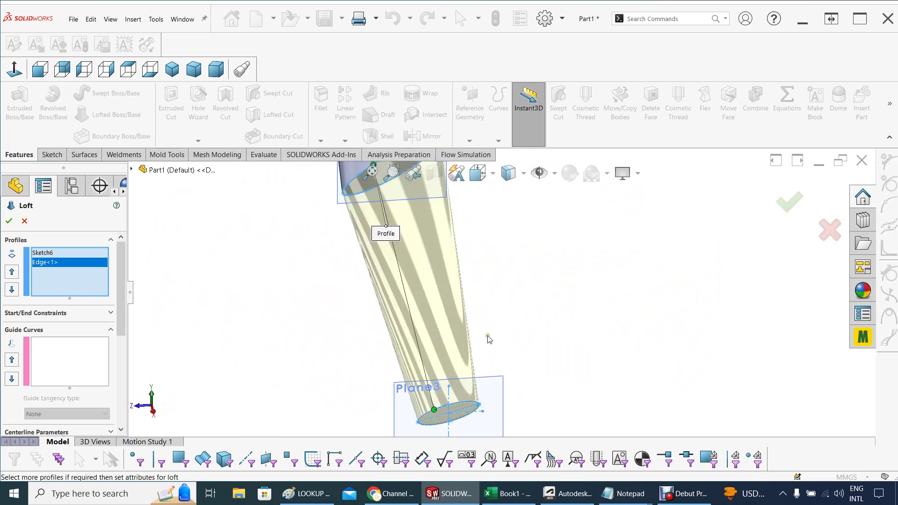
{"action": "middle_click_drag", "start_coordinate": [462, 372], "coordinate": [462, 356]}
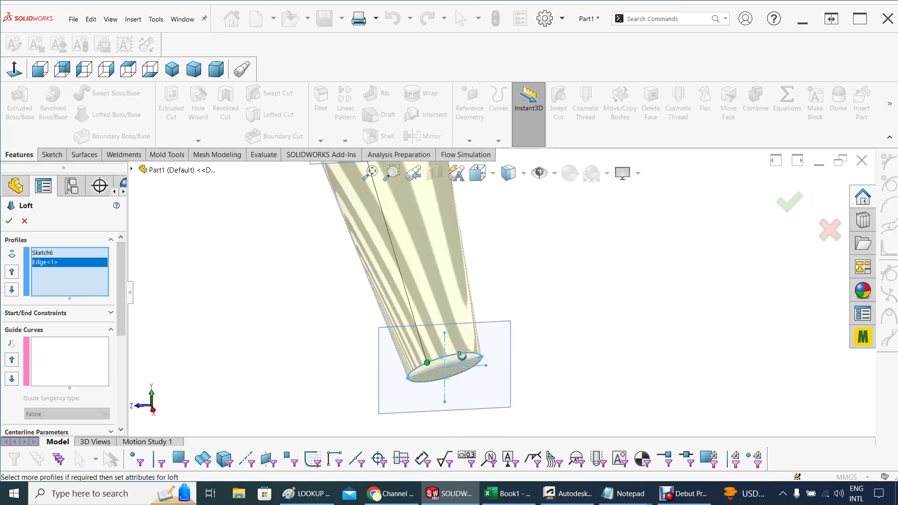
{"action": "left_click_drag", "start_coordinate": [427, 365], "coordinate": [437, 360]}
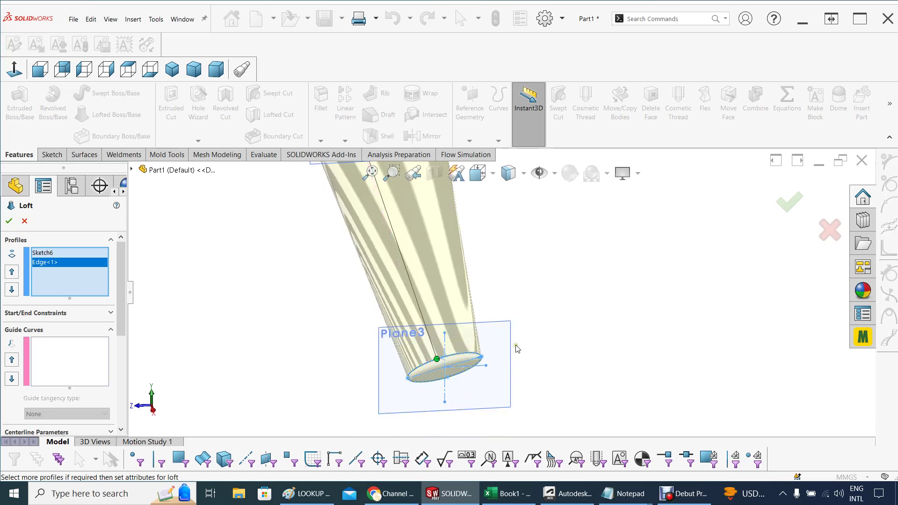
{"action": "scroll", "coordinate": [515, 347], "scroll_direction": "up", "scroll_amount": 3}
{"action": "middle_click_drag", "start_coordinate": [517, 327], "coordinate": [550, 334]}
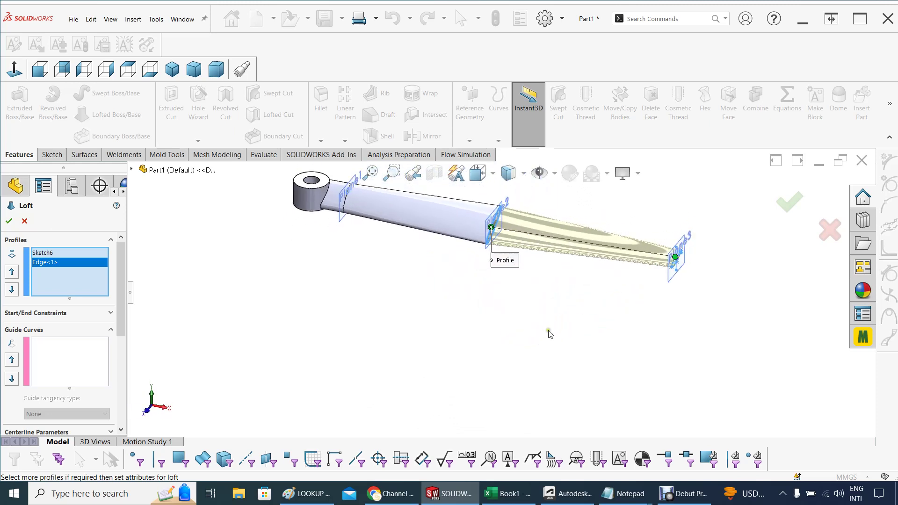
{"action": "left_click", "coordinate": [789, 203]}
- Orbit the part to inspect the finished Loft2 blade from several angles
{"action": "middle_click_drag", "start_coordinate": [563, 300], "coordinate": [600, 264]}
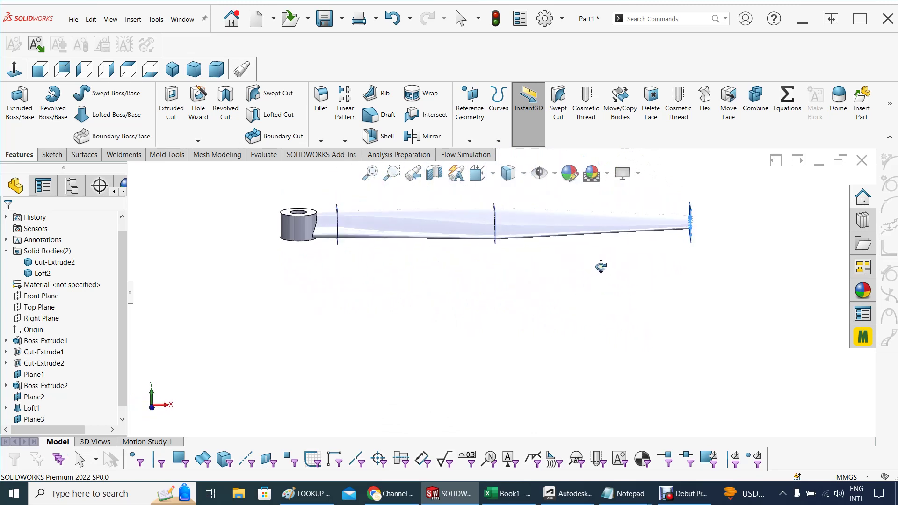
{"action": "middle_click_drag", "start_coordinate": [536, 309], "coordinate": [539, 341]}
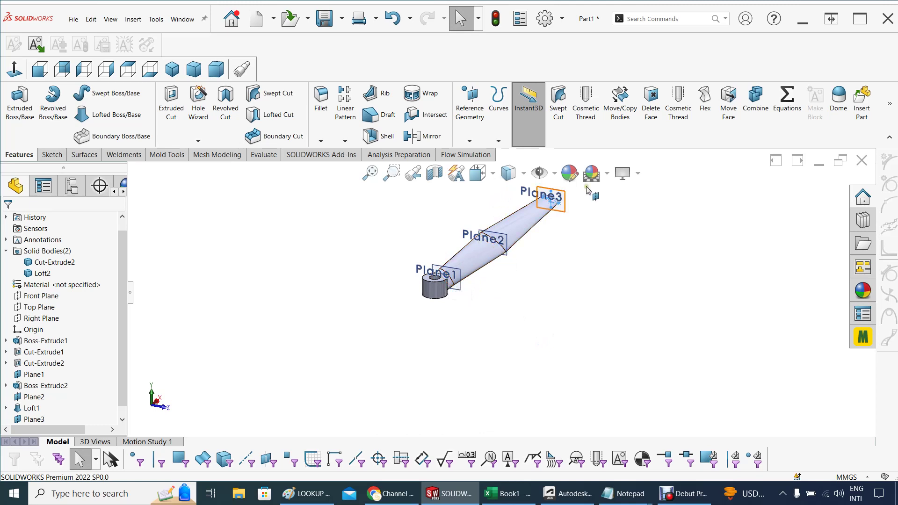
{"action": "middle_click_drag", "start_coordinate": [608, 304], "coordinate": [579, 331]}
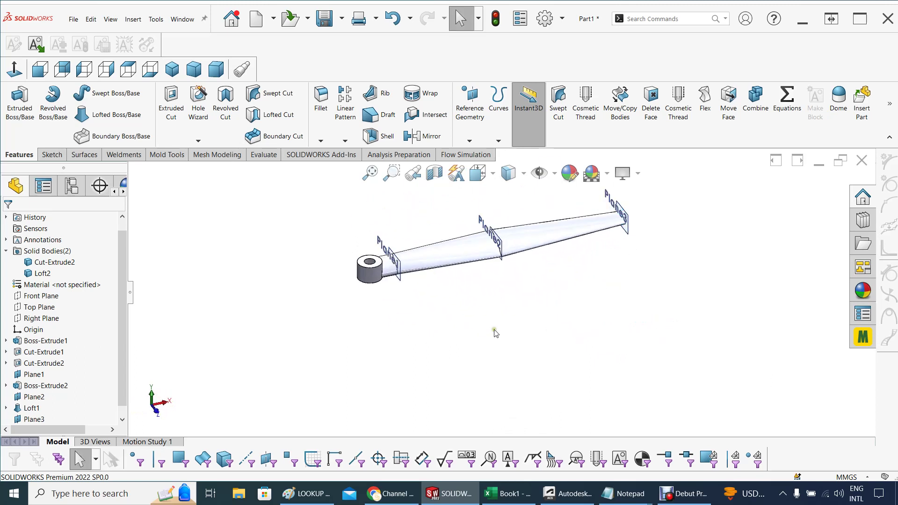
{"action": "scroll", "coordinate": [126, 344], "scroll_direction": "down", "scroll_amount": 1}
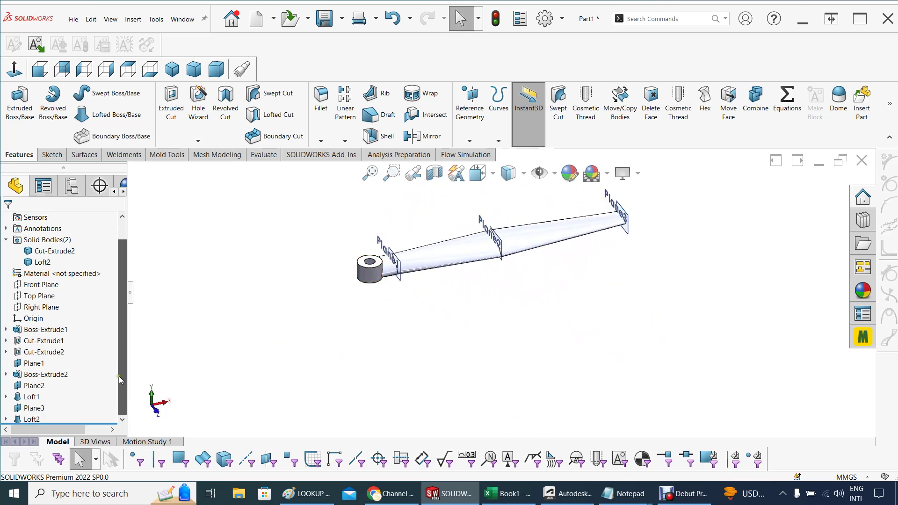
- Hide Plane3, Plane2 and Plane1 in the model view
{"action": "right_click", "coordinate": [29, 408]}
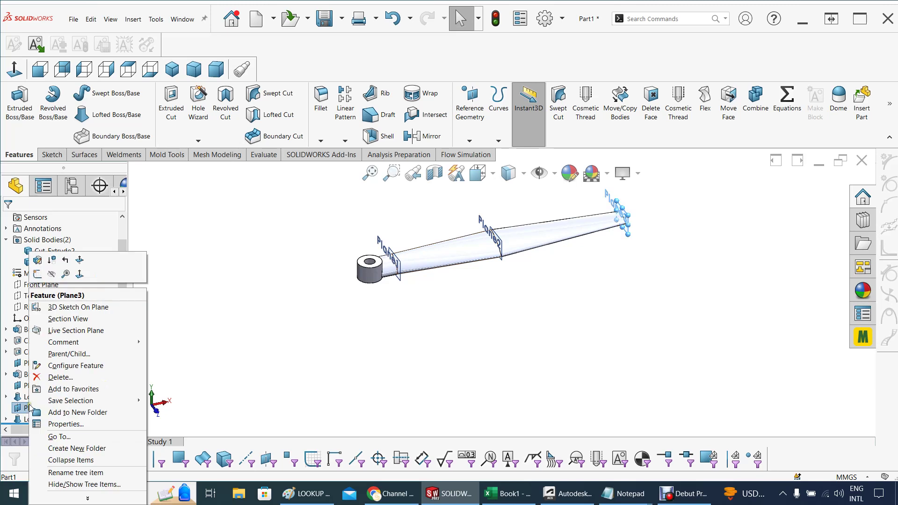
{"action": "left_click", "coordinate": [51, 275]}
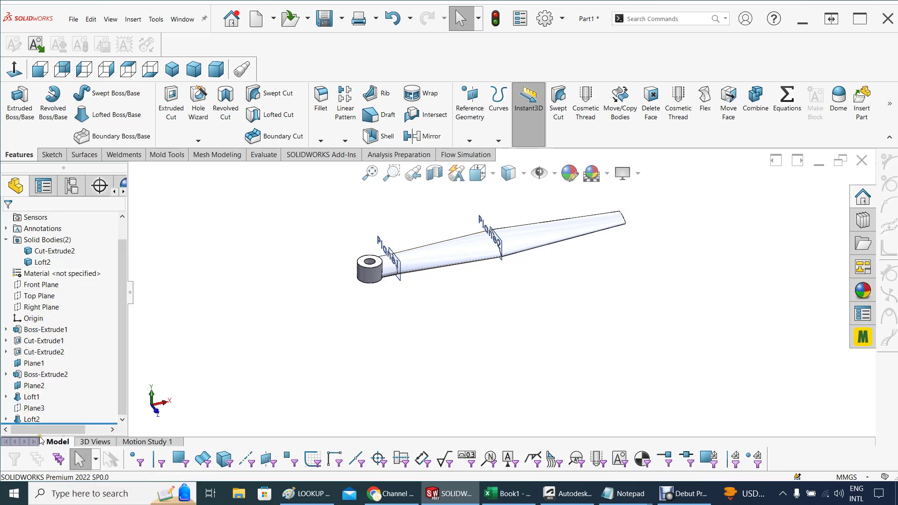
{"action": "right_click", "coordinate": [33, 387]}
{"action": "left_click", "coordinate": [53, 274]}
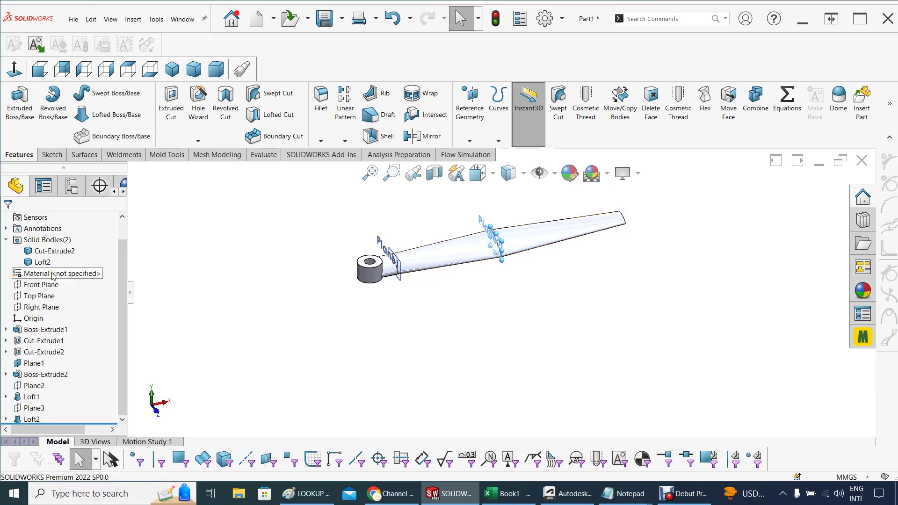
{"action": "right_click", "coordinate": [35, 368]}
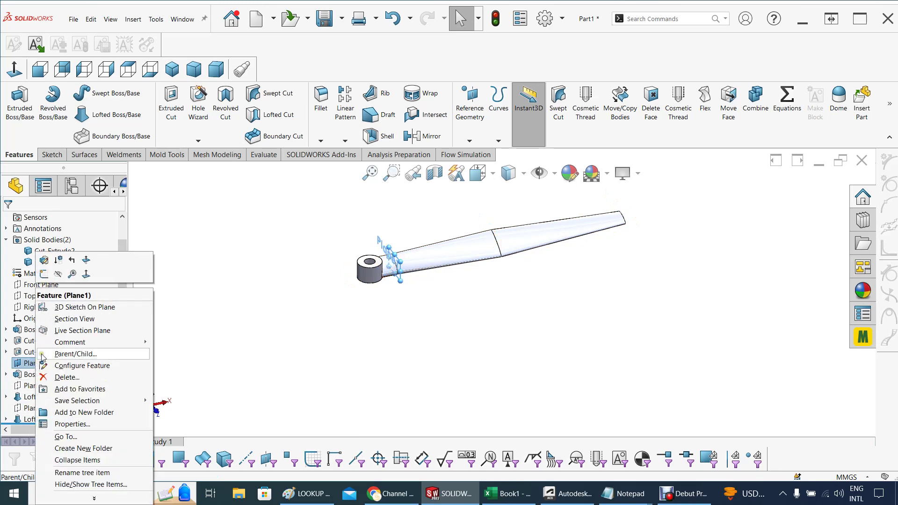
{"action": "left_click", "coordinate": [58, 277]}
{"action": "middle_click_drag", "start_coordinate": [345, 343], "coordinate": [327, 321]}
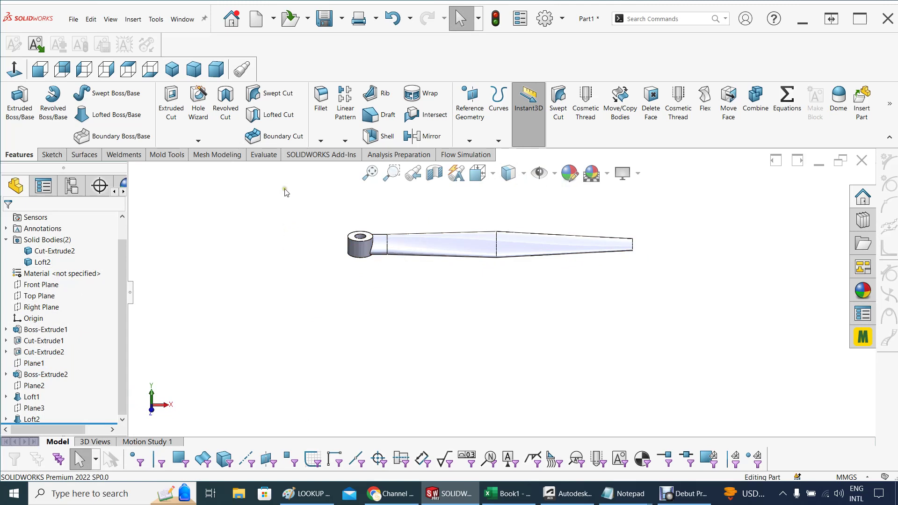
- Start a circular pattern using the hub's top circular edge as the rotation axis
{"action": "left_click", "coordinate": [345, 139]}
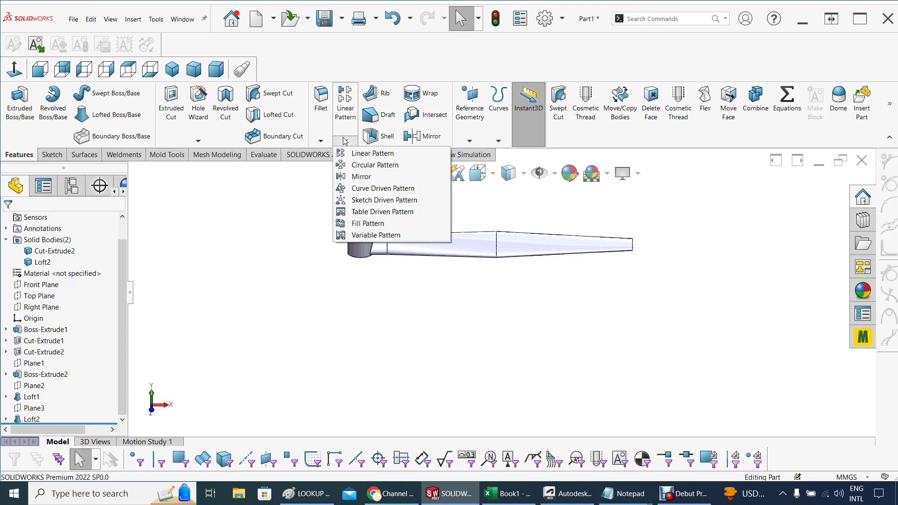
{"action": "left_click", "coordinate": [360, 166]}
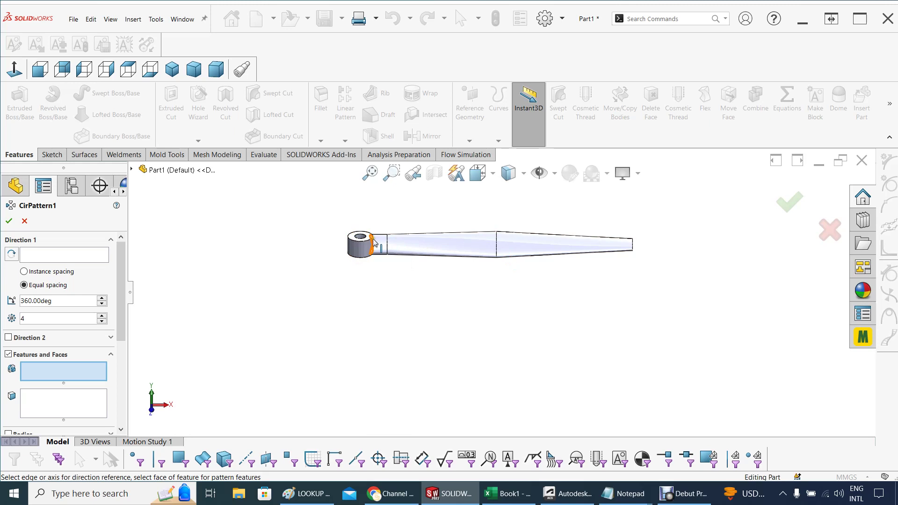
{"action": "left_click", "coordinate": [37, 260]}
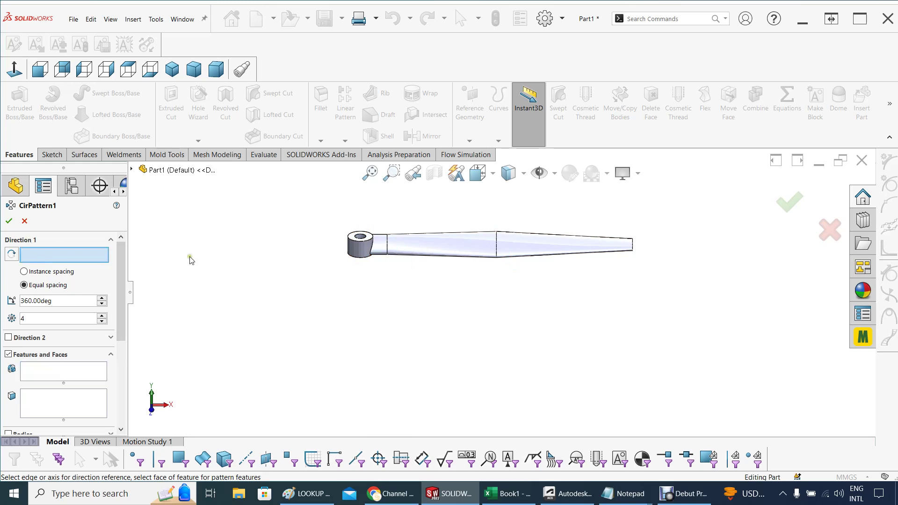
{"action": "left_click", "coordinate": [367, 244]}
{"action": "scroll", "coordinate": [294, 252], "scroll_direction": "down", "scroll_amount": 4}
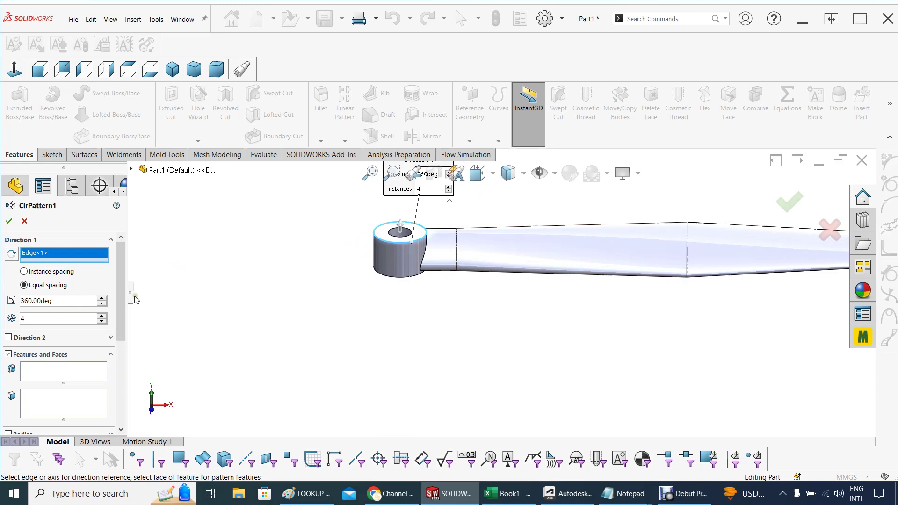
{"action": "scroll", "coordinate": [61, 304], "scroll_direction": "down", "scroll_amount": 2}
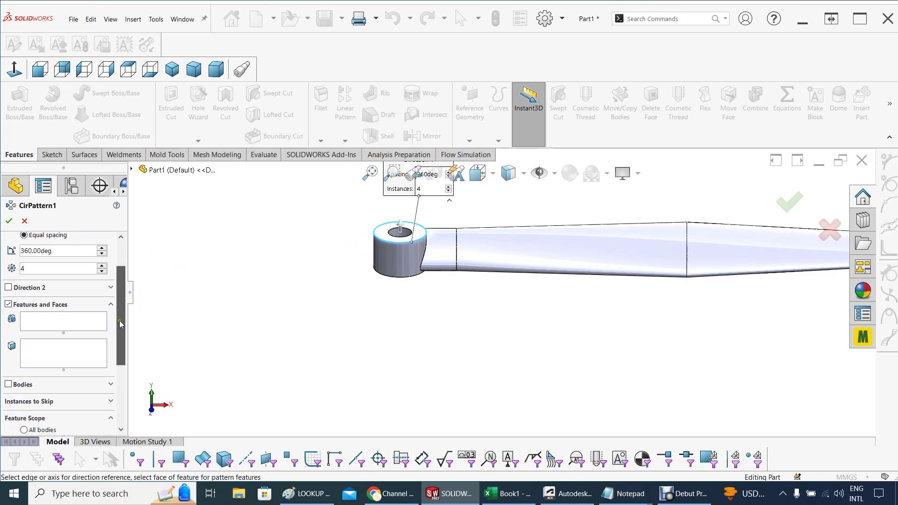
- Pattern the Loft2 blade body with 2 instances instead of features, and confirm
{"action": "left_click", "coordinate": [8, 305]}
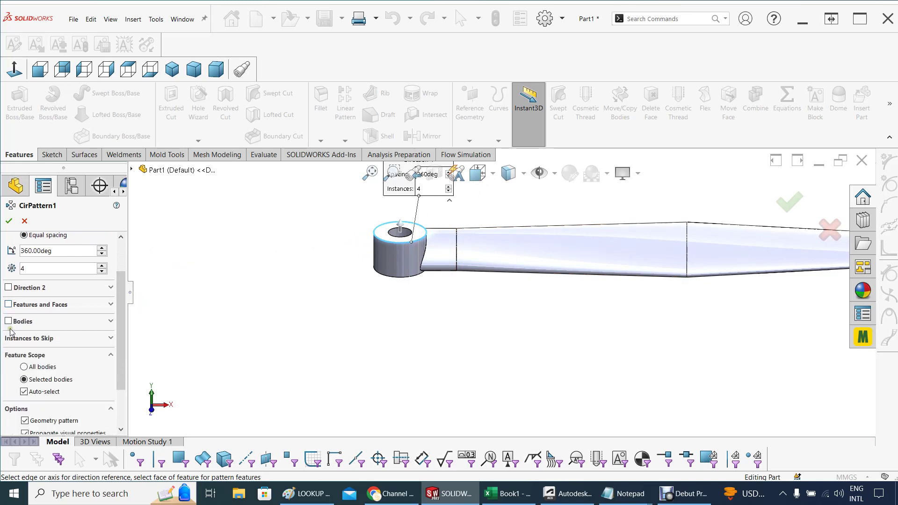
{"action": "left_click", "coordinate": [9, 322]}
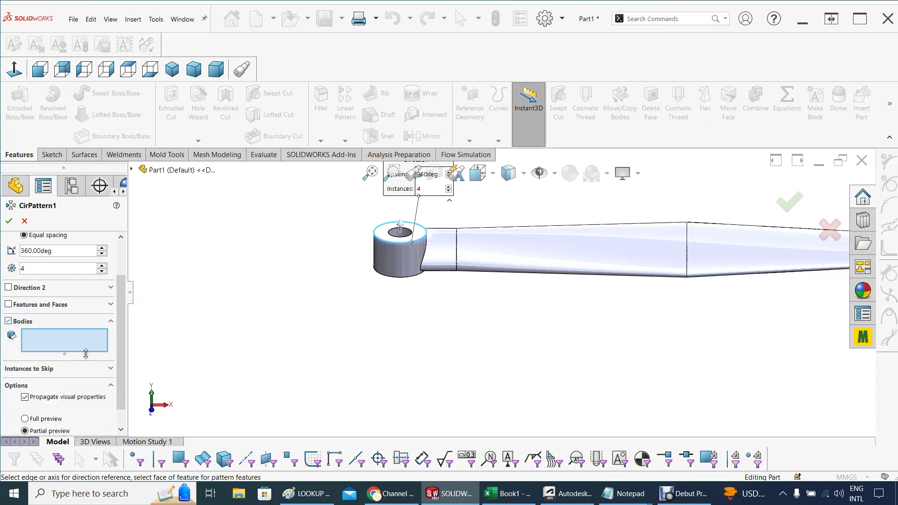
{"action": "left_click", "coordinate": [133, 170]}
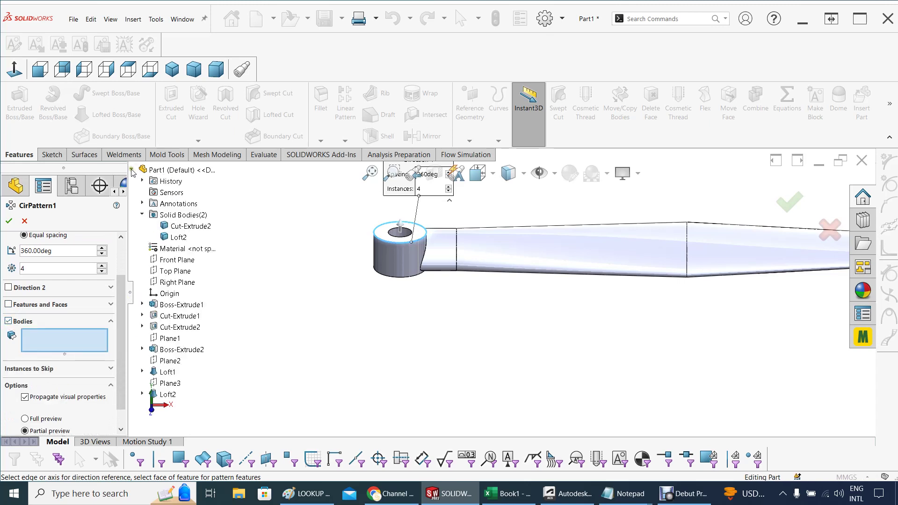
{"action": "left_click", "coordinate": [176, 238]}
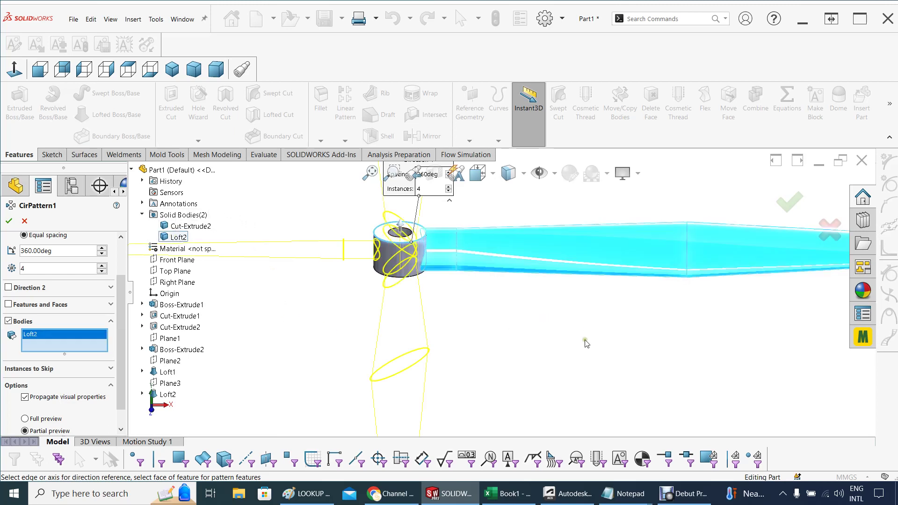
{"action": "scroll", "coordinate": [586, 343], "scroll_direction": "up", "scroll_amount": 3}
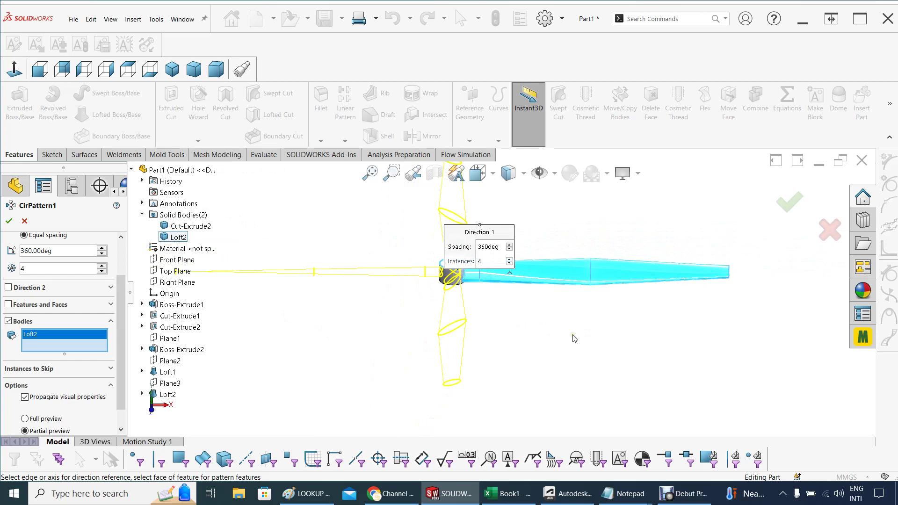
{"action": "mouse_move", "coordinate": [574, 337]}
{"action": "middle_mouse_down"}
{"action": "mouse_move", "coordinate": [581, 361]}
{"action": "mouse_move", "coordinate": [570, 344]}
{"action": "middle_mouse_up"}
{"action": "scroll", "coordinate": [335, 357], "scroll_direction": "up", "scroll_amount": 2}
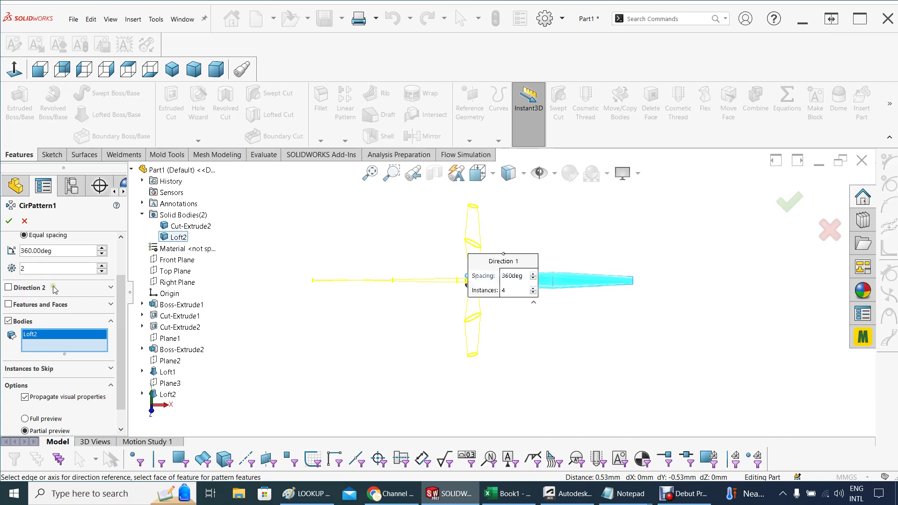
{"action": "left_click_drag", "start_coordinate": [117, 289], "coordinate": [121, 329]}
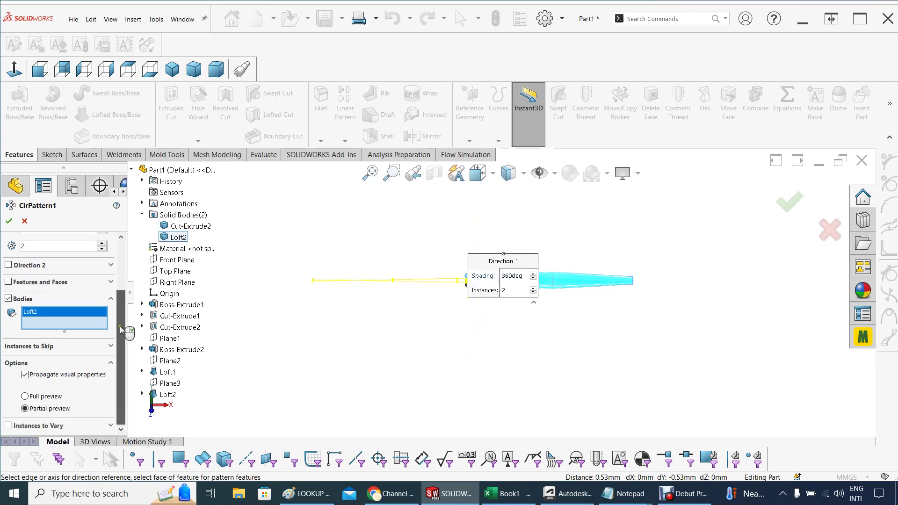
{"action": "middle_click_drag", "start_coordinate": [401, 331], "coordinate": [402, 255]}
{"action": "left_click", "coordinate": [9, 221]}
{"action": "middle_click_drag", "start_coordinate": [464, 305], "coordinate": [501, 326]}
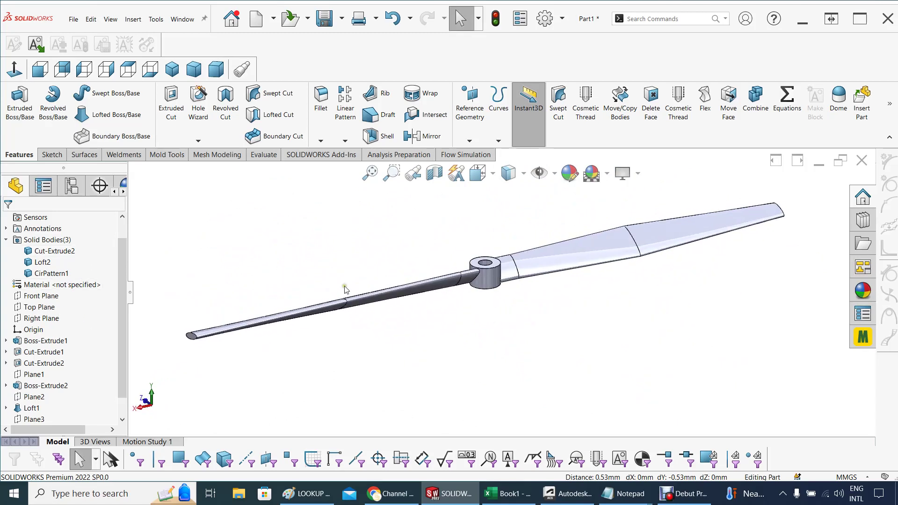
{"action": "middle_click_drag", "start_coordinate": [490, 357], "coordinate": [366, 337]}
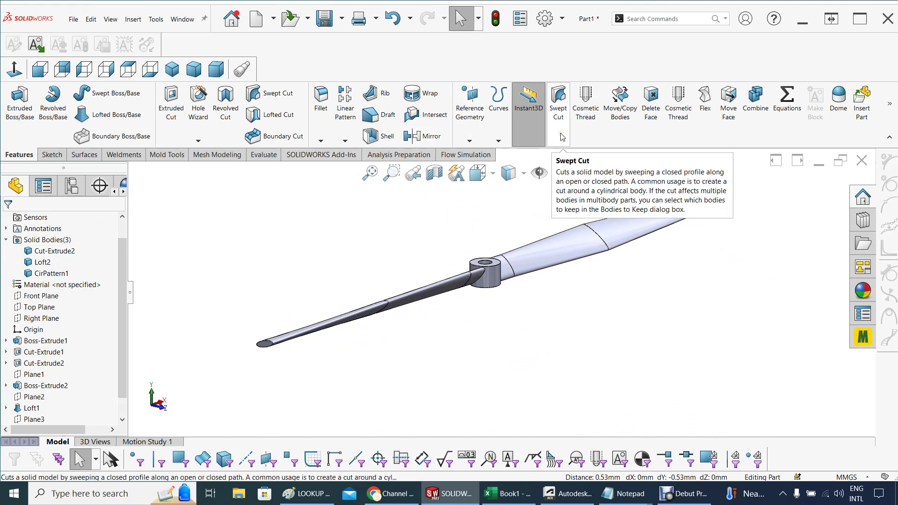
- Combine the Cut-Extrude2, Loft2 and CirPattern1 bodies using Add into one solid
{"action": "left_click", "coordinate": [755, 101]}
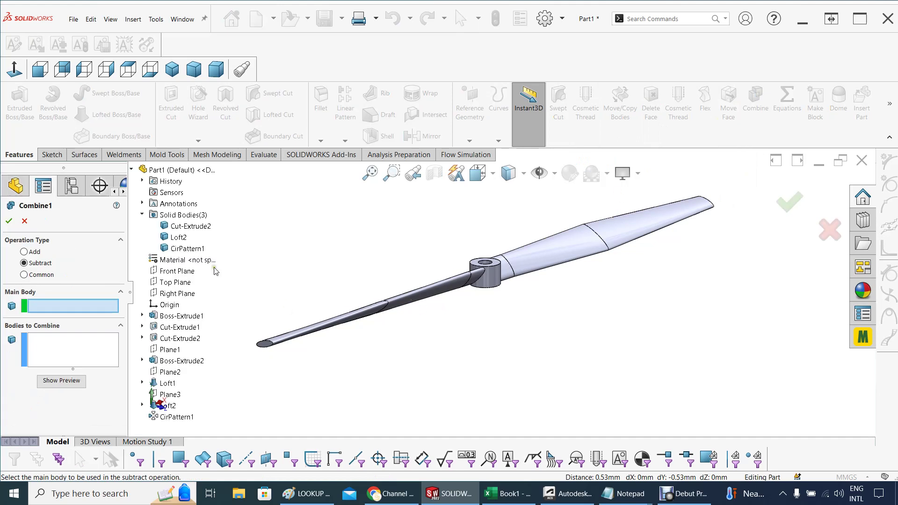
{"action": "left_click", "coordinate": [24, 252]}
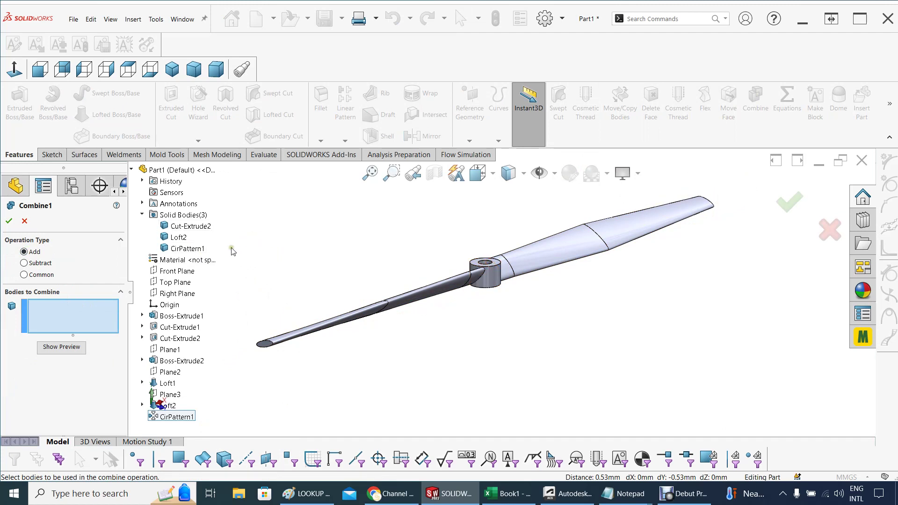
{"action": "left_click_drag", "start_coordinate": [256, 377], "coordinate": [735, 326]}
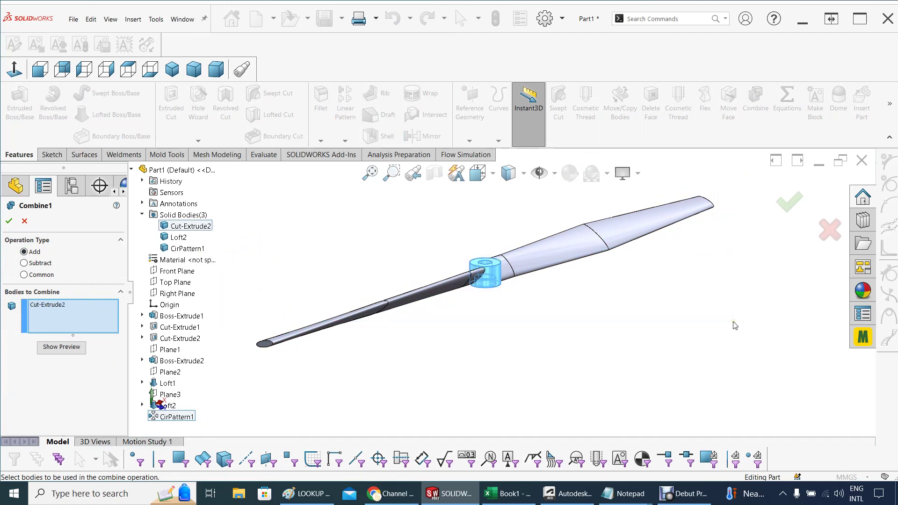
{"action": "mouse_move", "coordinate": [301, 403]}
{"action": "left_mouse_down"}
{"action": "mouse_move", "coordinate": [851, 344]}
{"action": "mouse_move", "coordinate": [811, 412]}
{"action": "mouse_move", "coordinate": [801, 411]}
{"action": "left_mouse_up"}
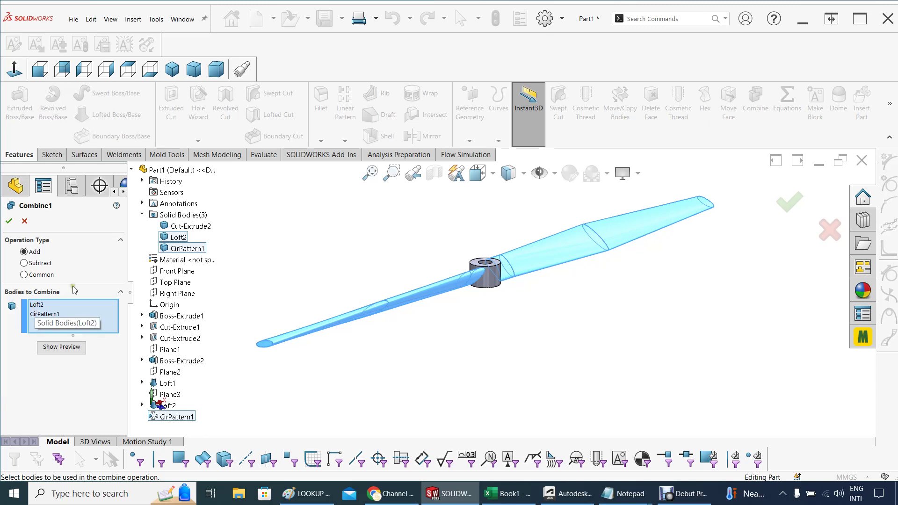
{"action": "left_click", "coordinate": [189, 226]}
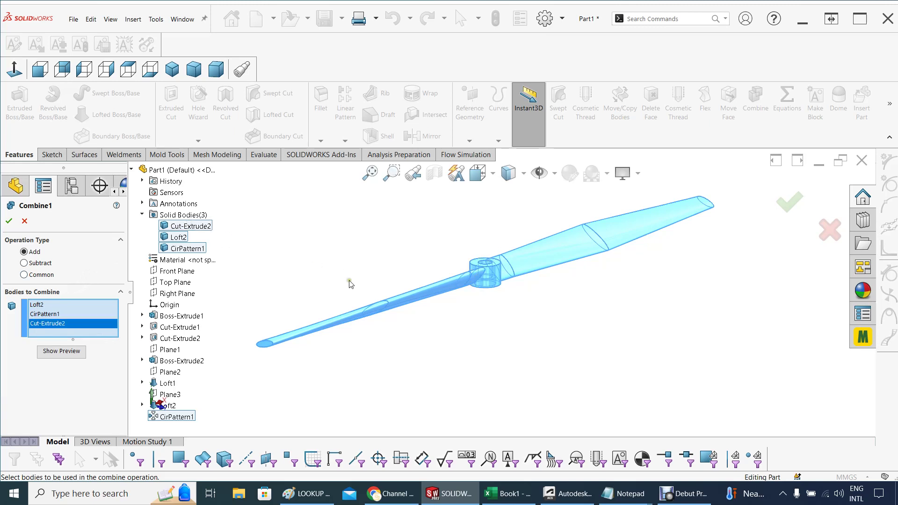
{"action": "mouse_move", "coordinate": [505, 364]}
{"action": "middle_mouse_down"}
{"action": "mouse_move", "coordinate": [478, 301]}
{"action": "mouse_move", "coordinate": [473, 241]}
{"action": "mouse_move", "coordinate": [527, 359]}
{"action": "mouse_move", "coordinate": [505, 366]}
{"action": "middle_mouse_up"}
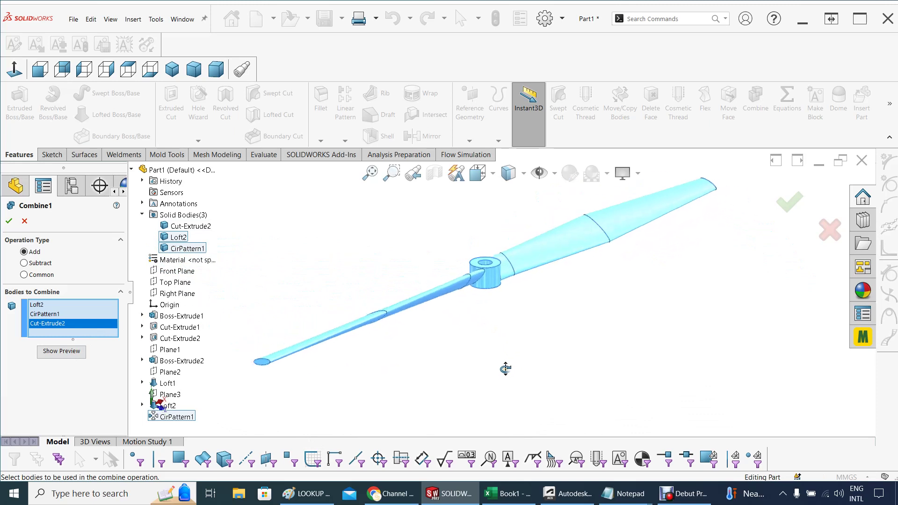
{"action": "left_click", "coordinate": [10, 221]}
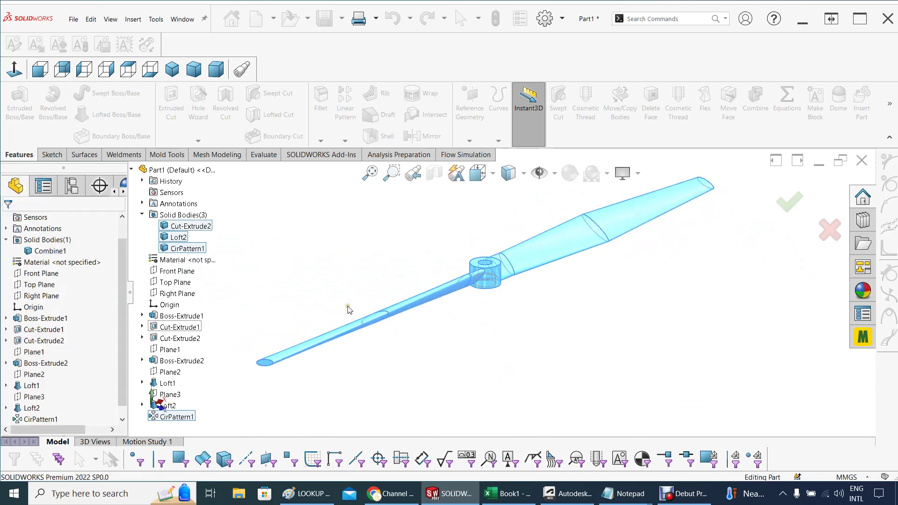
{"action": "left_click", "coordinate": [48, 251]}
- Orbit the combined two-blade propeller to inspect it from several angles
{"action": "left_click", "coordinate": [418, 354]}
{"action": "middle_click_drag", "start_coordinate": [341, 266], "coordinate": [315, 241]}
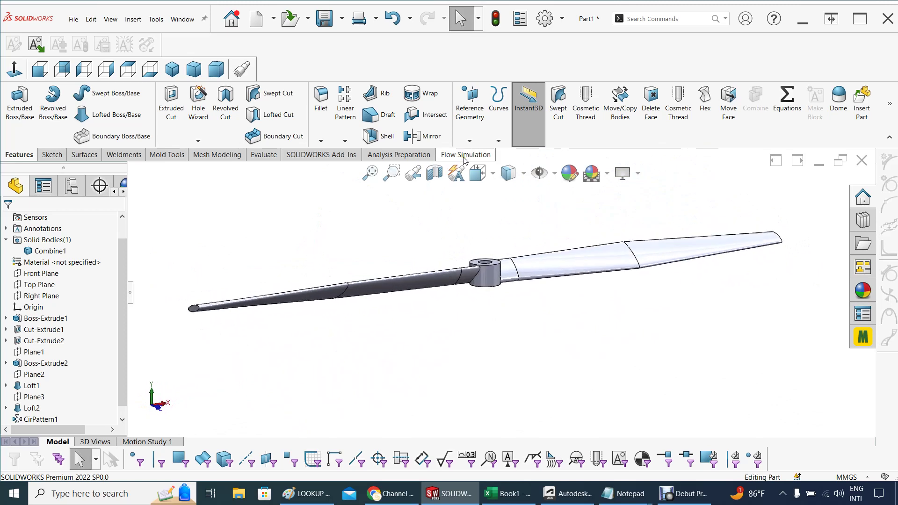
{"action": "mouse_move", "coordinate": [327, 258]}
{"action": "middle_mouse_down"}
{"action": "mouse_move", "coordinate": [371, 271]}
{"action": "mouse_move", "coordinate": [351, 216]}
{"action": "mouse_move", "coordinate": [351, 279]}
{"action": "mouse_move", "coordinate": [317, 248]}
{"action": "mouse_move", "coordinate": [322, 268]}
{"action": "mouse_move", "coordinate": [339, 275]}
{"action": "mouse_move", "coordinate": [327, 255]}
{"action": "middle_mouse_up"}
{"action": "middle_click_drag", "start_coordinate": [432, 341], "coordinate": [382, 316]}
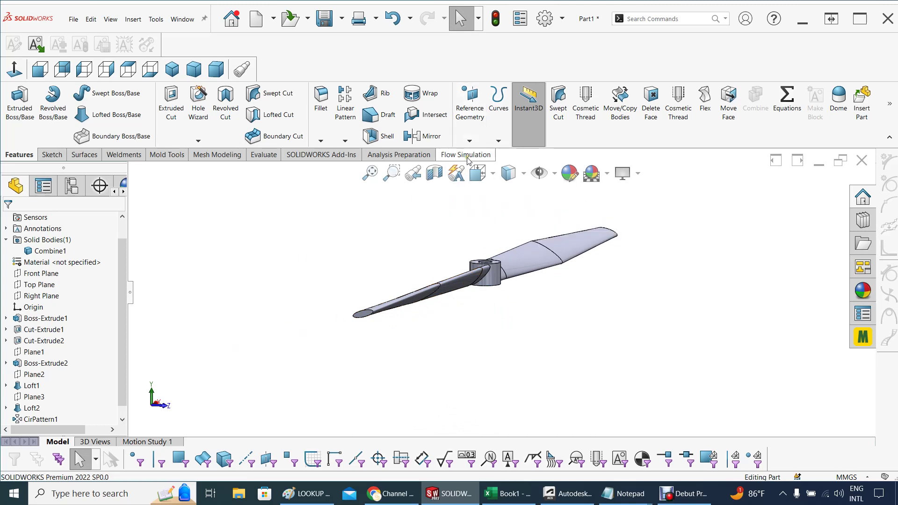
{"action": "middle_click_drag", "start_coordinate": [276, 260], "coordinate": [613, 262]}
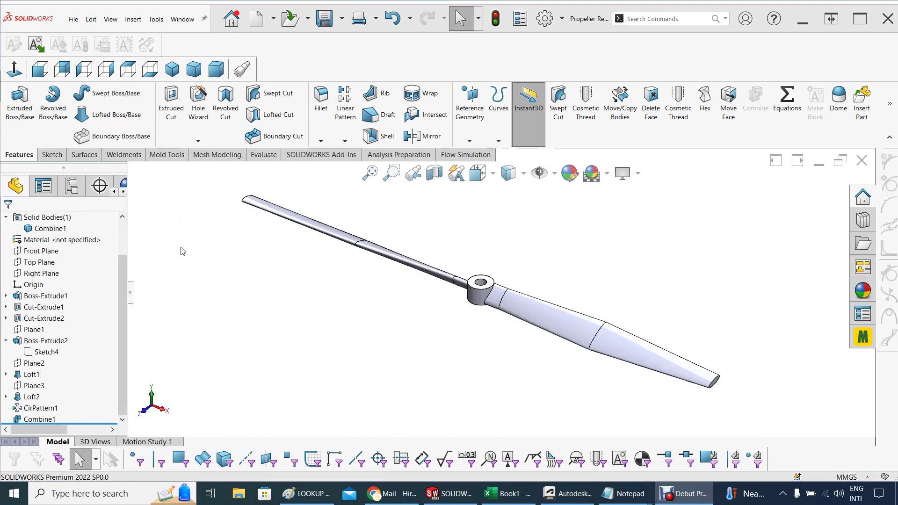
{"action": "middle_click_drag", "start_coordinate": [461, 365], "coordinate": [486, 328]}
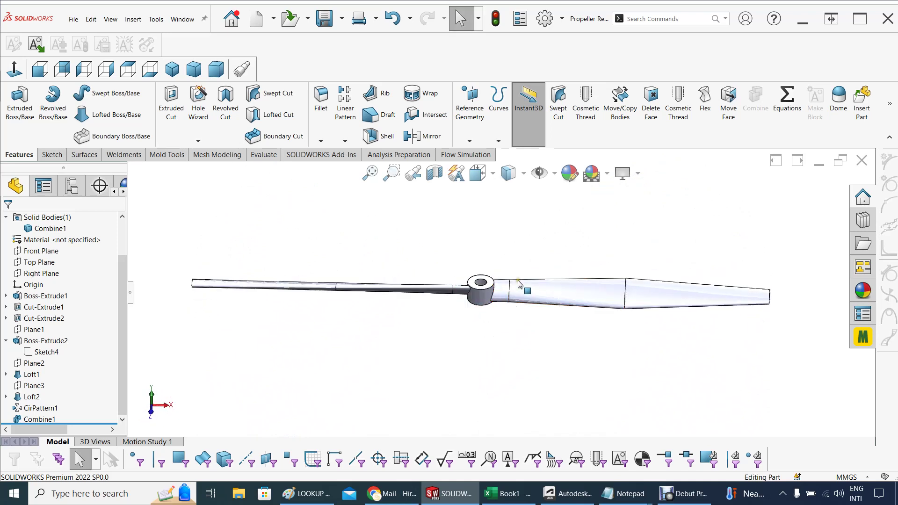
{"action": "middle_click_drag", "start_coordinate": [493, 317], "coordinate": [450, 286]}
{"action": "key", "text": "Escape"}
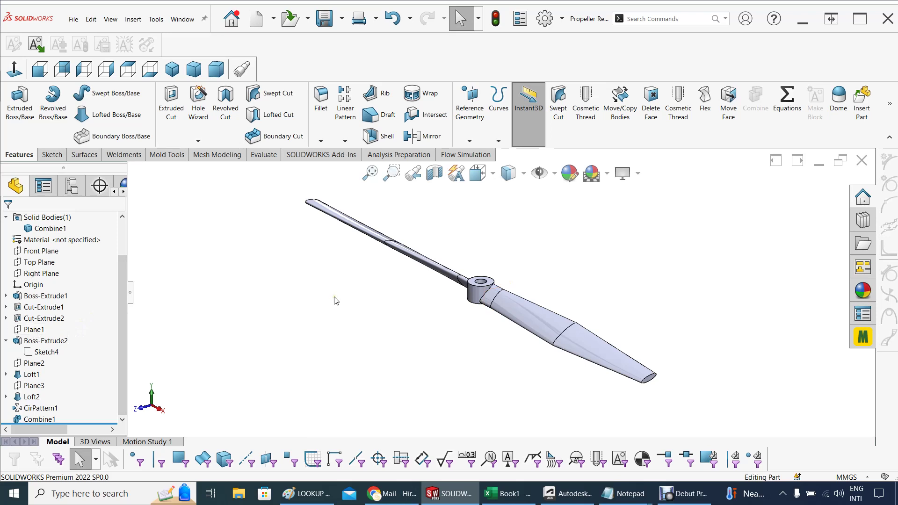
{"action": "left_click", "coordinate": [27, 330]}
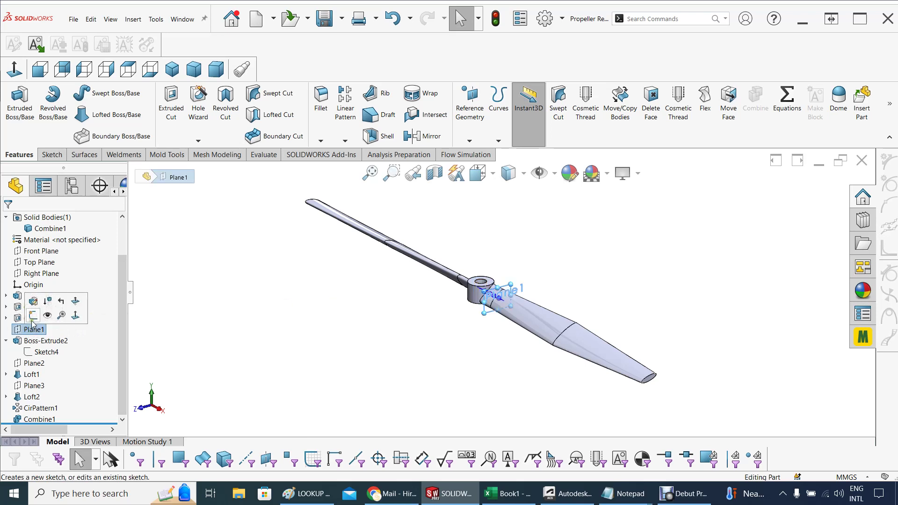
{"action": "left_click", "coordinate": [33, 316]}
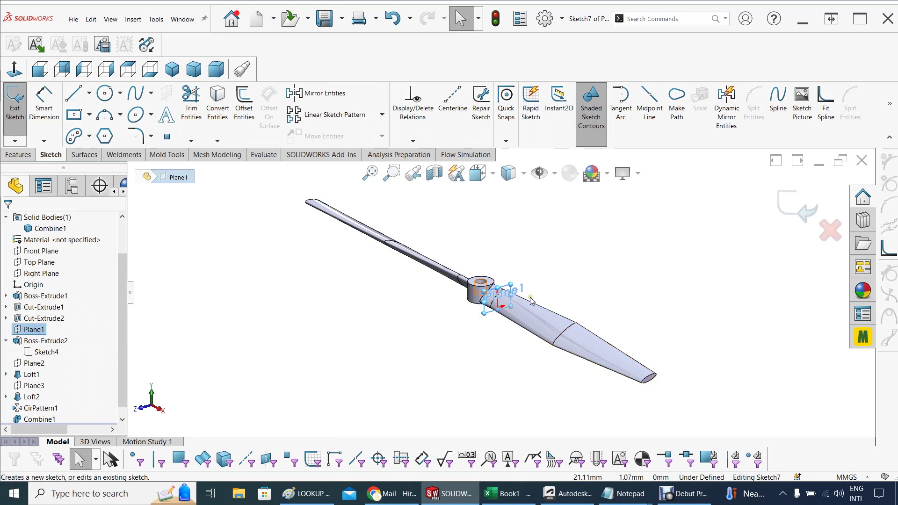
{"action": "scroll", "coordinate": [557, 295], "scroll_direction": "down", "scroll_amount": 3}
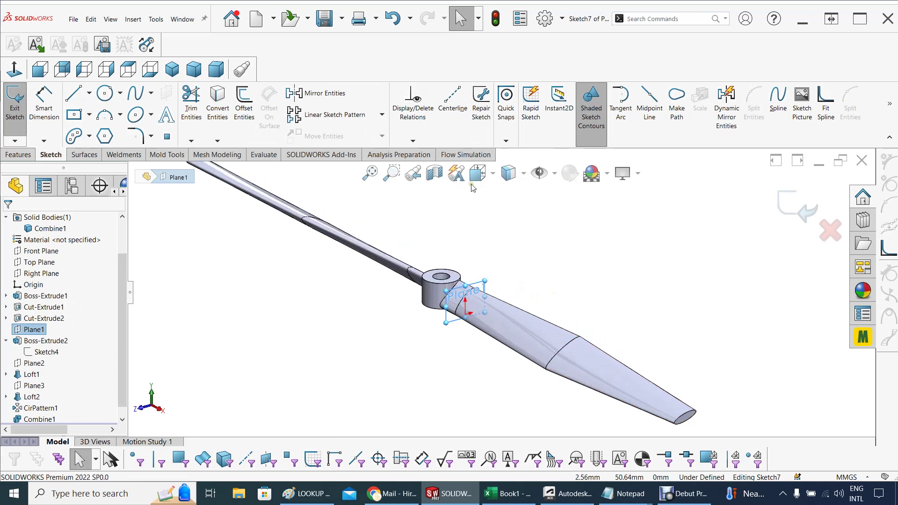
{"action": "left_click", "coordinate": [491, 180]}
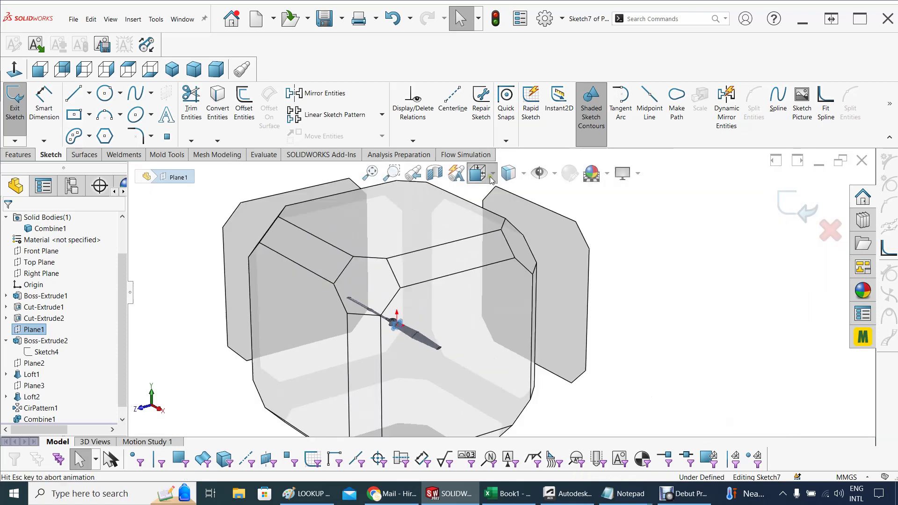
{"action": "left_click", "coordinate": [567, 270]}
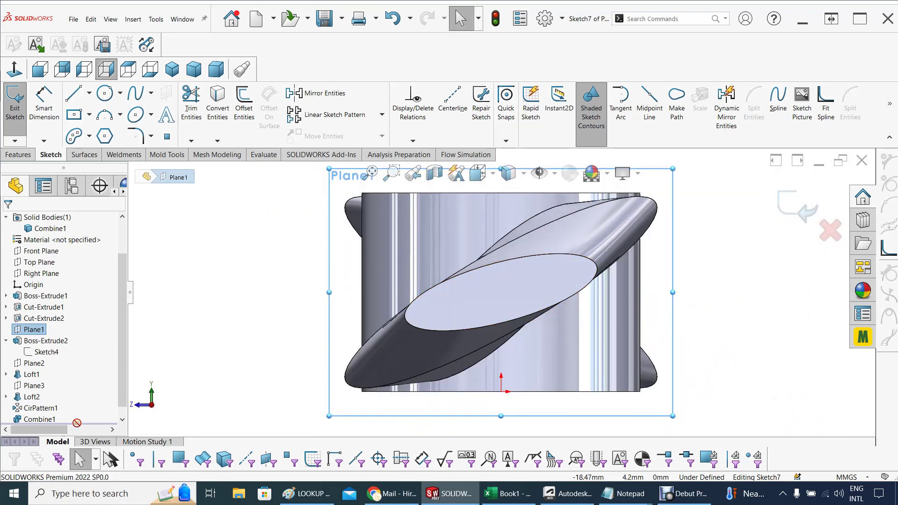
{"action": "left_click_drag", "start_coordinate": [90, 370], "coordinate": [90, 371]}
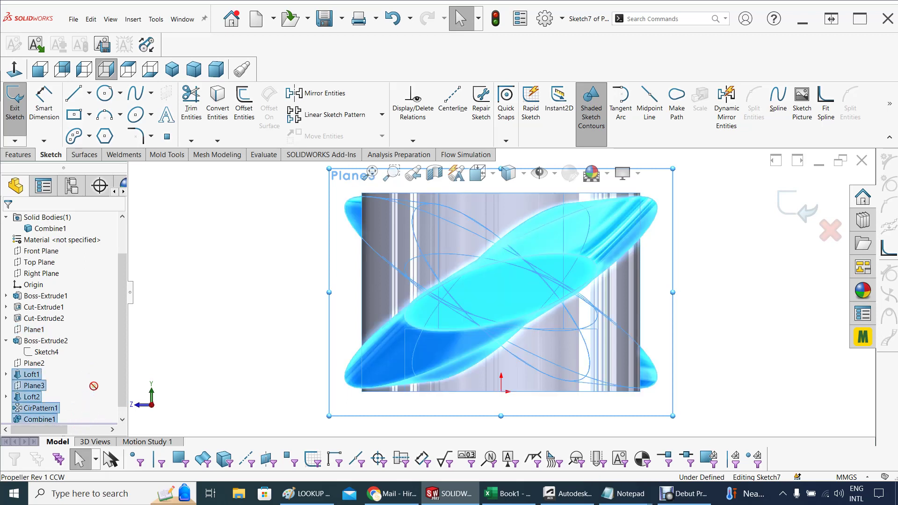
{"action": "left_click", "coordinate": [831, 230]}
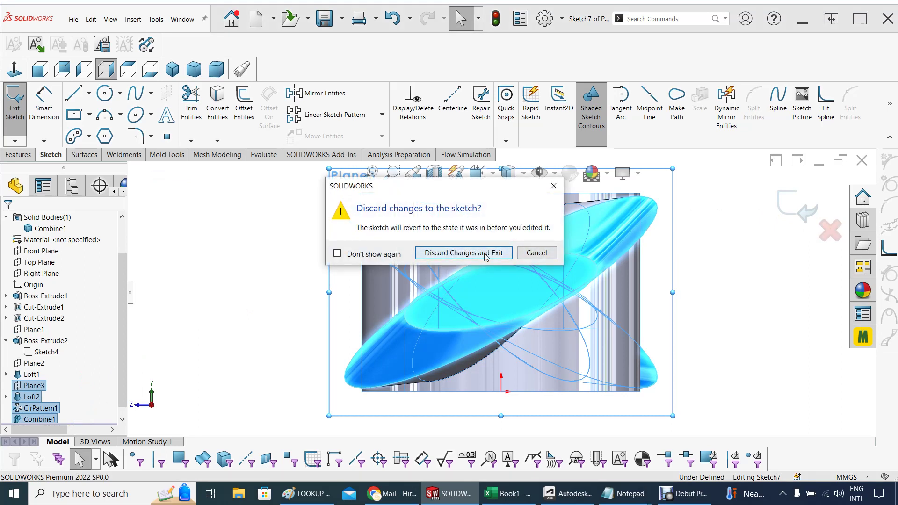
{"action": "left_click", "coordinate": [485, 256]}
{"action": "scroll", "coordinate": [271, 302], "scroll_direction": "down", "scroll_amount": 5}
{"action": "mouse_move", "coordinate": [271, 302]}
{"action": "middle_mouse_down"}
{"action": "mouse_move", "coordinate": [257, 297]}
{"action": "mouse_move", "coordinate": [265, 297]}
{"action": "middle_mouse_up"}
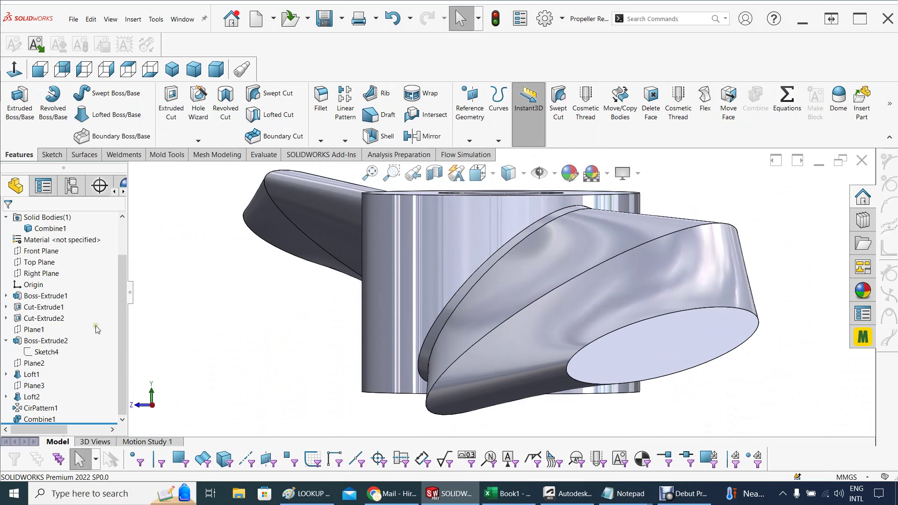
- Move the rollback bar to just after Boss-Extrude2, leaving only the hub and blade root
{"action": "left_click_drag", "start_coordinate": [86, 424], "coordinate": [96, 335]}
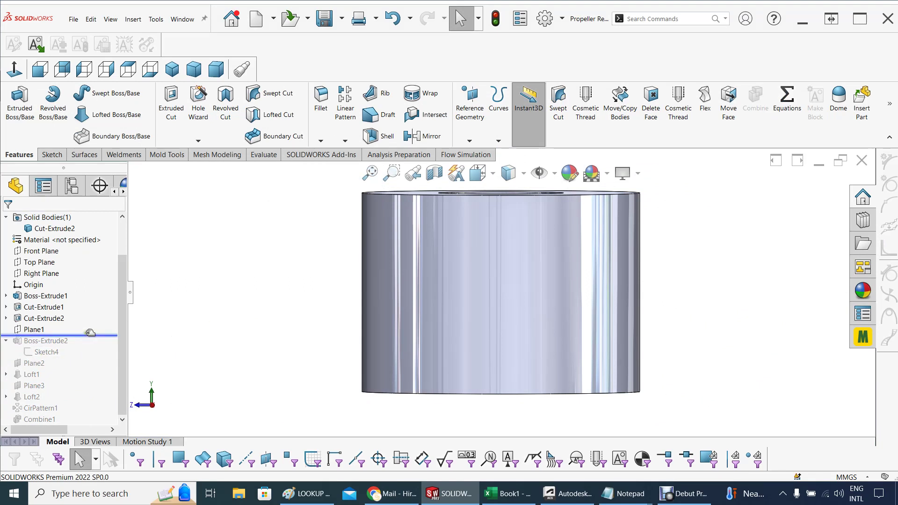
{"action": "left_click", "coordinate": [33, 331]}
{"action": "middle_click_drag", "start_coordinate": [140, 327], "coordinate": [106, 347]}
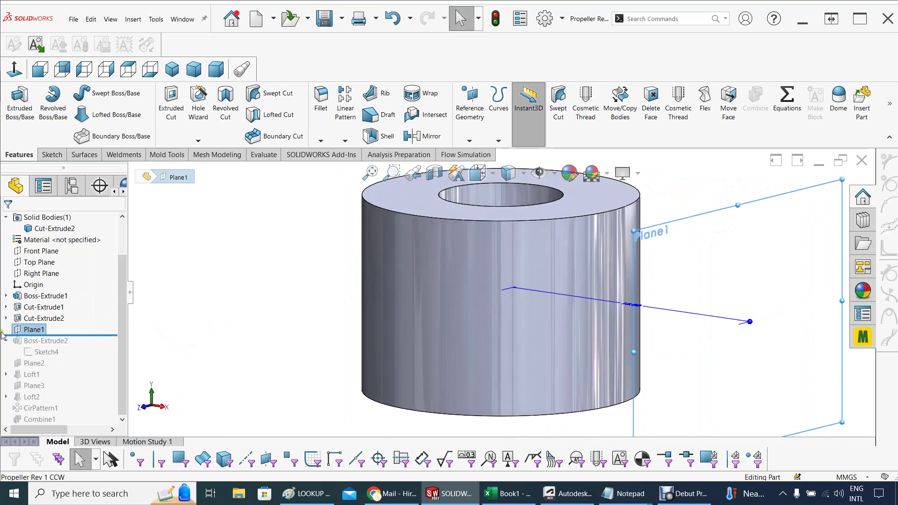
{"action": "left_click_drag", "start_coordinate": [73, 335], "coordinate": [73, 358]}
{"action": "middle_click_drag", "start_coordinate": [231, 353], "coordinate": [228, 342]}
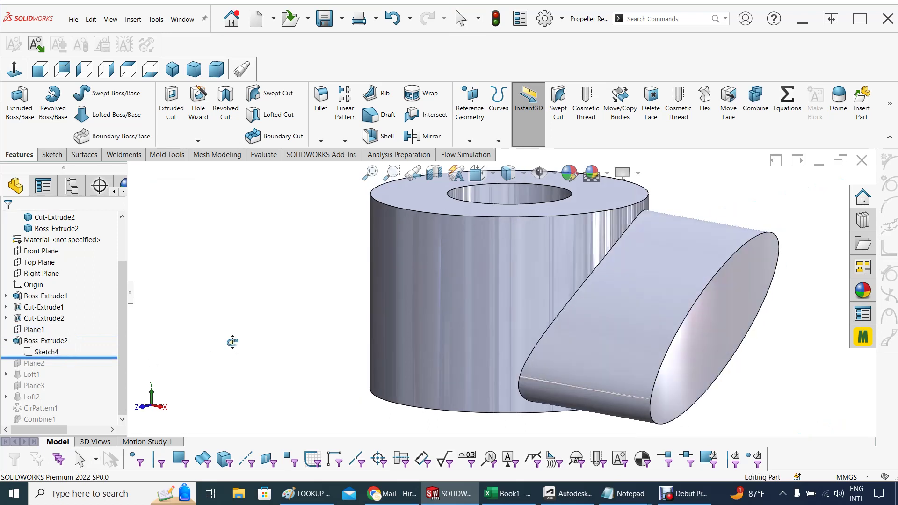
- Edit Sketch4 and change the blade-root ellipse angle from 45° to 135° (90+45)
{"action": "left_click", "coordinate": [47, 352]}
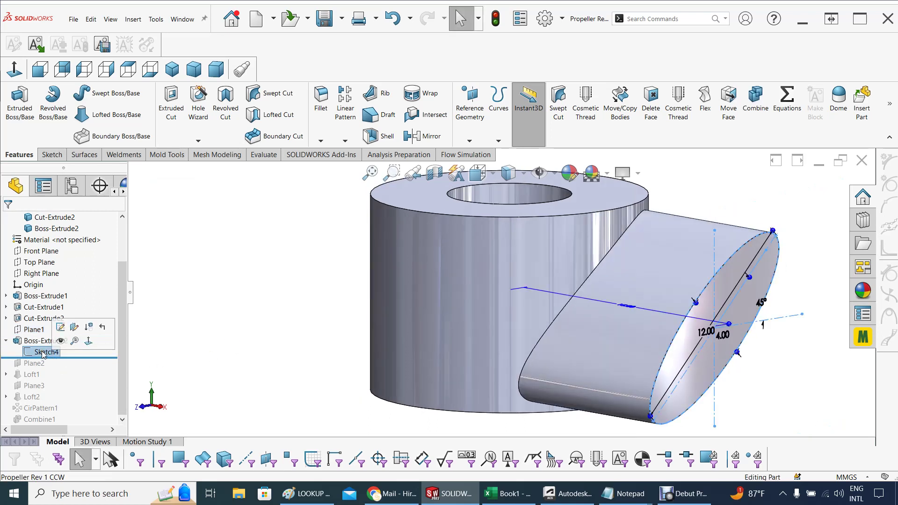
{"action": "left_click", "coordinate": [61, 328]}
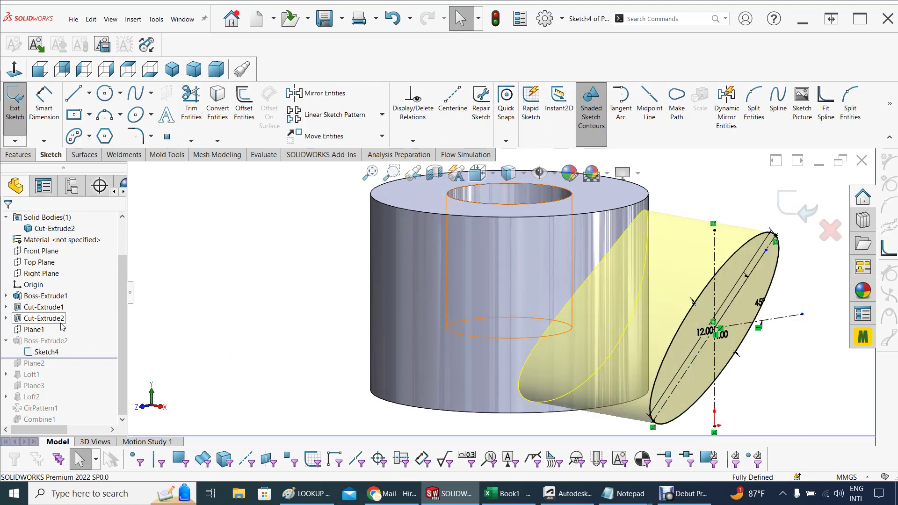
{"action": "middle_click_drag", "start_coordinate": [373, 315], "coordinate": [331, 296]}
{"action": "key", "text": "Escape"}
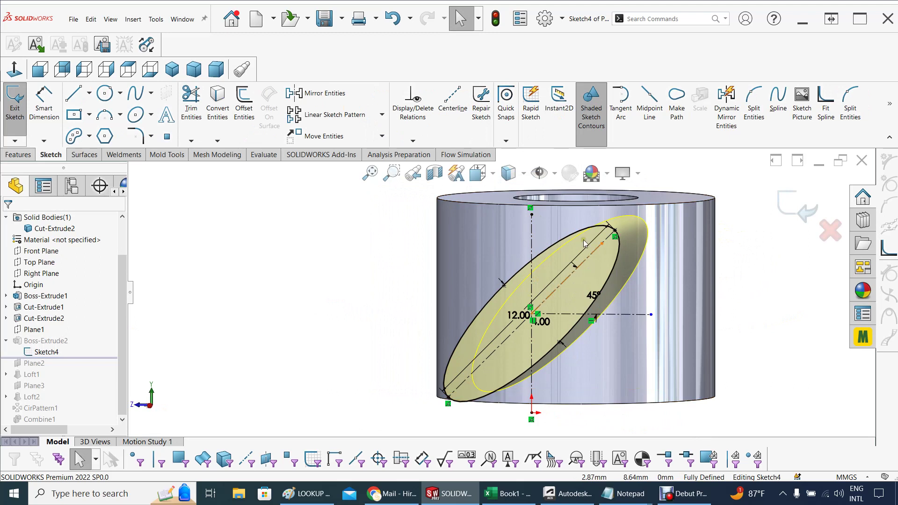
{"action": "left_click", "coordinate": [593, 296]}
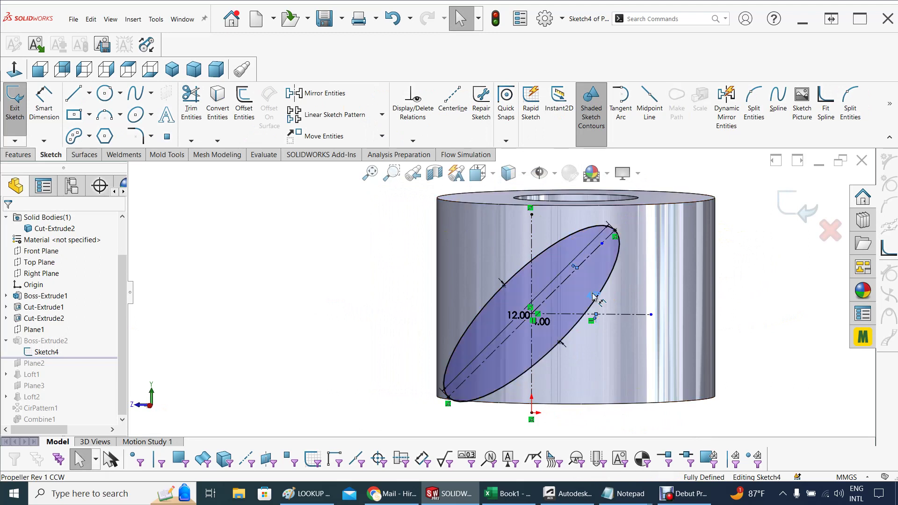
{"action": "double_click", "coordinate": [594, 296]}
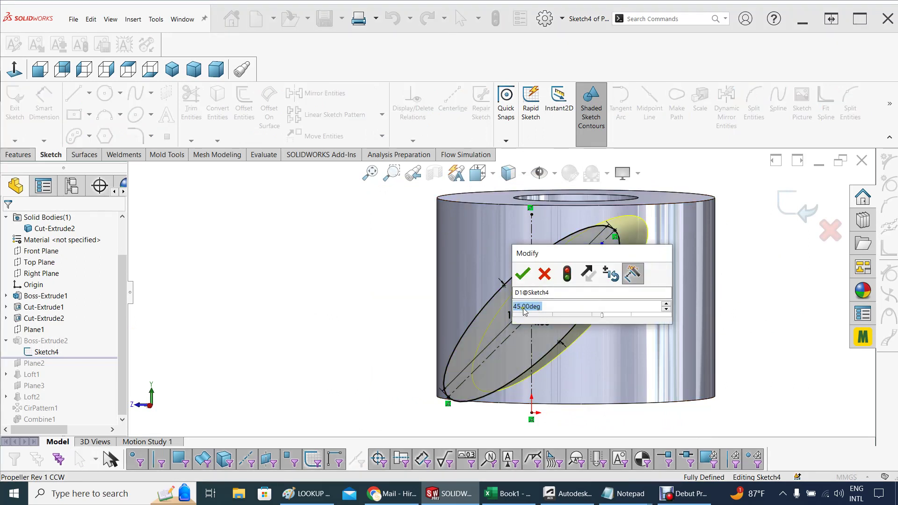
{"action": "left_click", "coordinate": [551, 311]}
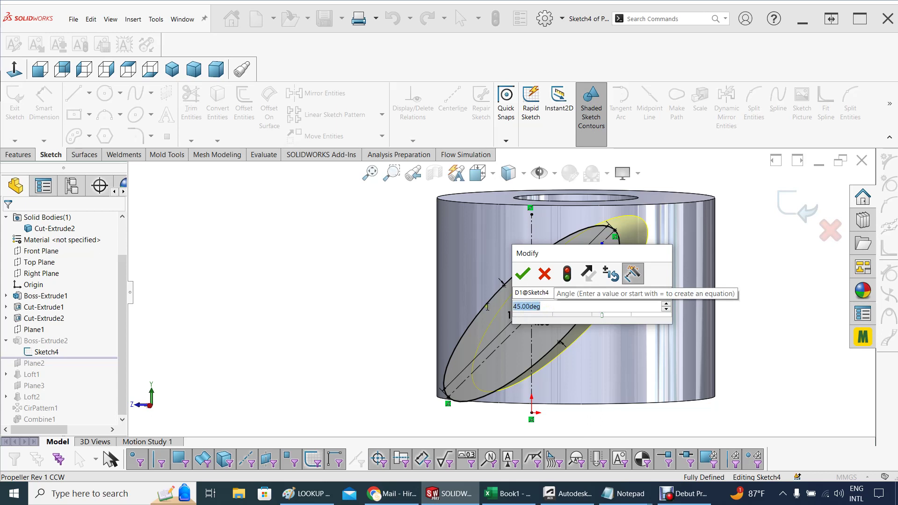
{"action": "type", "text": "90"}
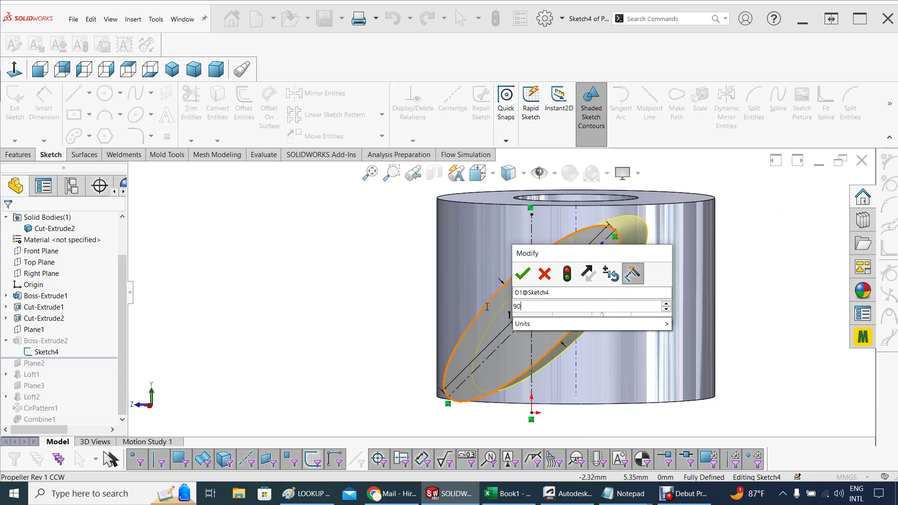
{"action": "type", "text": "+45"}
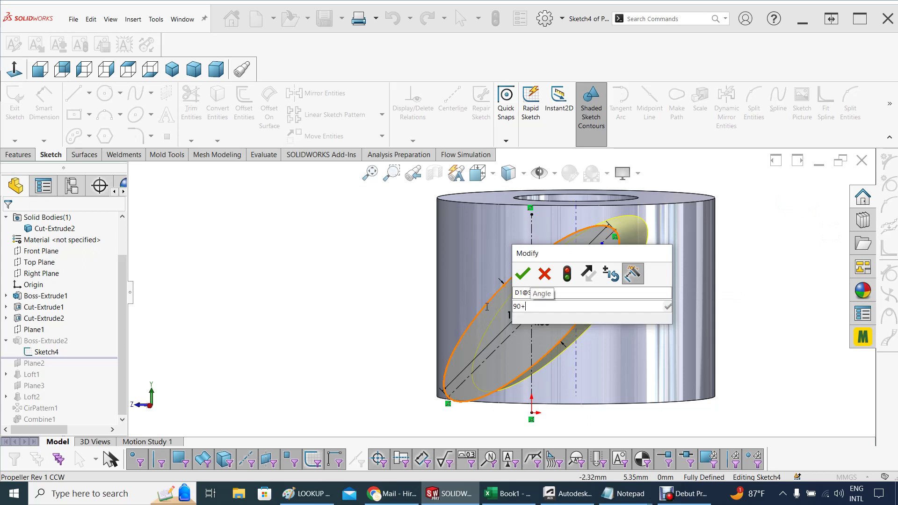
{"action": "left_click", "coordinate": [520, 277]}
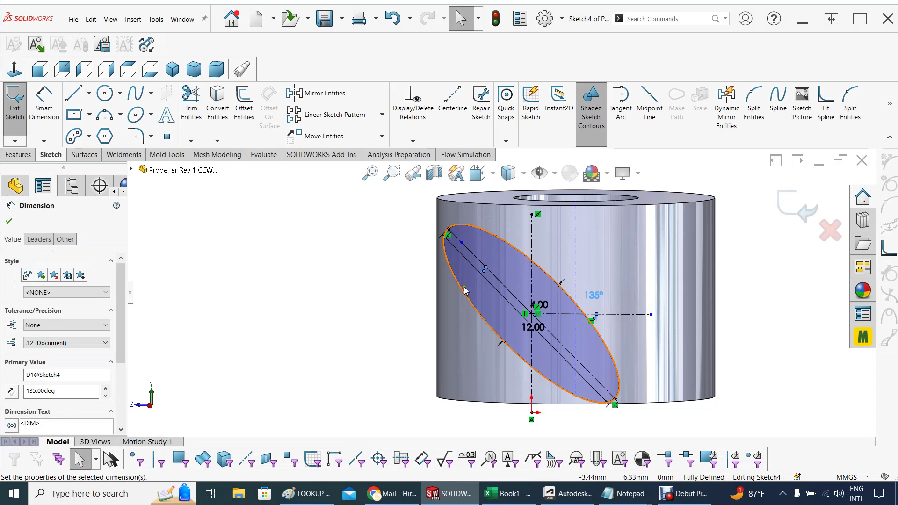
{"action": "mouse_move", "coordinate": [287, 304]}
{"action": "middle_mouse_down"}
{"action": "mouse_move", "coordinate": [307, 311]}
{"action": "mouse_move", "coordinate": [275, 311]}
{"action": "middle_mouse_up"}
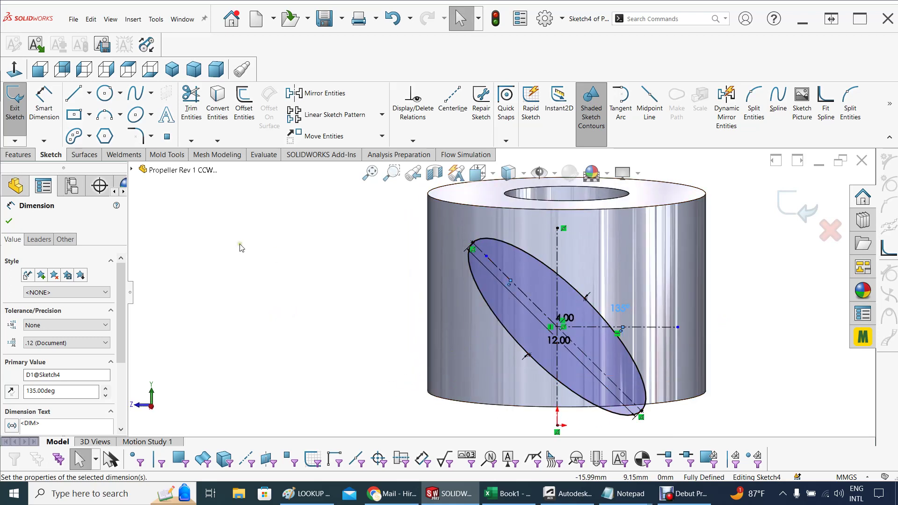
- Exit Sketch4 and roll forward past Combine1 to rebuild the whole propeller
{"action": "left_click", "coordinate": [805, 213]}
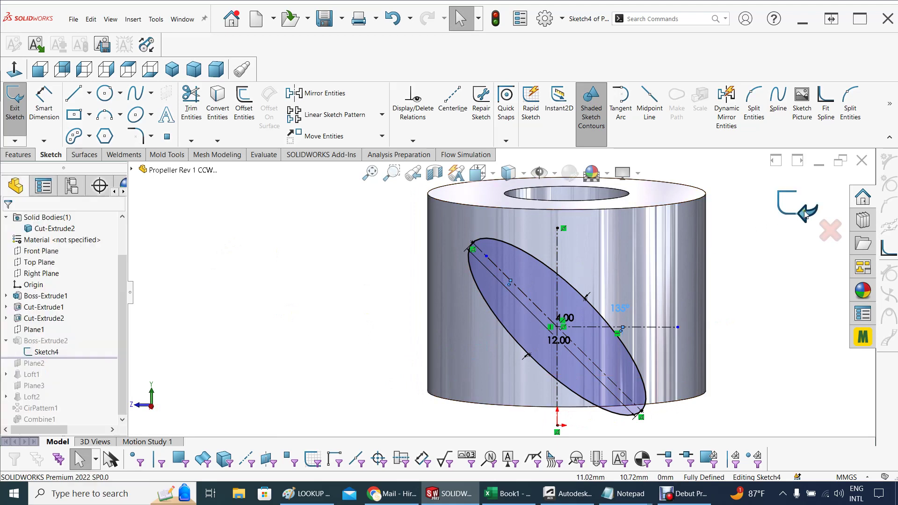
{"action": "middle_click_drag", "start_coordinate": [229, 294], "coordinate": [267, 307]}
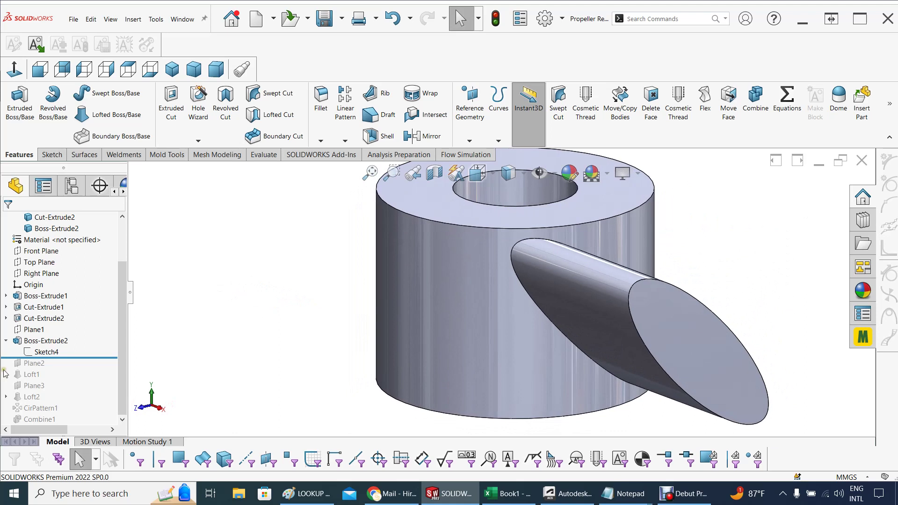
{"action": "mouse_move", "coordinate": [79, 358]}
{"action": "left_mouse_down"}
{"action": "mouse_move", "coordinate": [52, 466]}
{"action": "mouse_move", "coordinate": [55, 456]}
{"action": "left_mouse_up"}
{"action": "scroll", "coordinate": [234, 367], "scroll_direction": "up", "scroll_amount": 10}
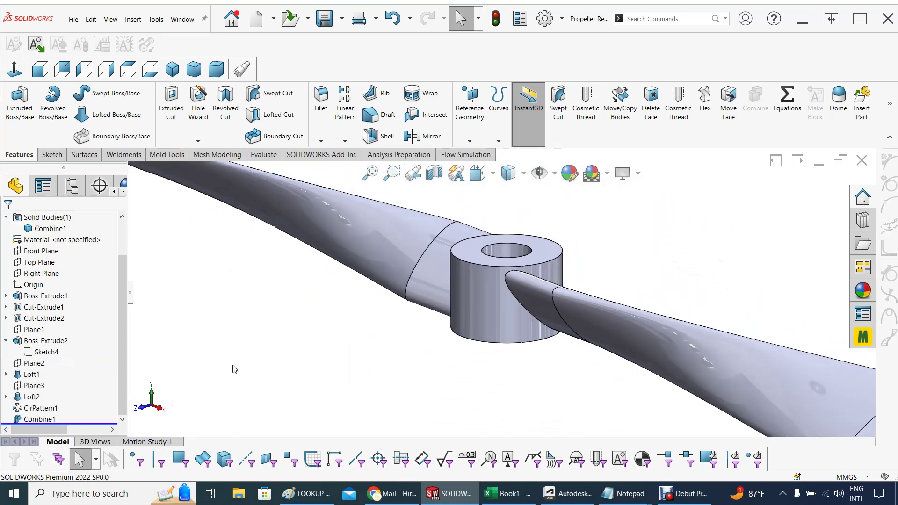
{"action": "middle_click_drag", "start_coordinate": [401, 367], "coordinate": [374, 357]}
{"action": "left_click", "coordinate": [32, 374]}
{"action": "middle_click_drag", "start_coordinate": [608, 355], "coordinate": [410, 326]}
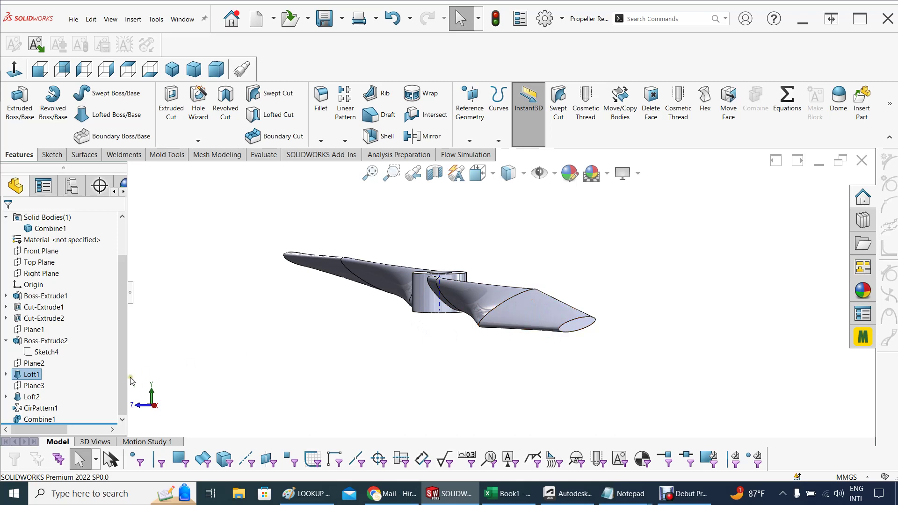
- Expand Loft1 and edit Sketch5, its blade-root profile sketch
{"action": "left_click", "coordinate": [27, 375]}
{"action": "left_click", "coordinate": [28, 374]}
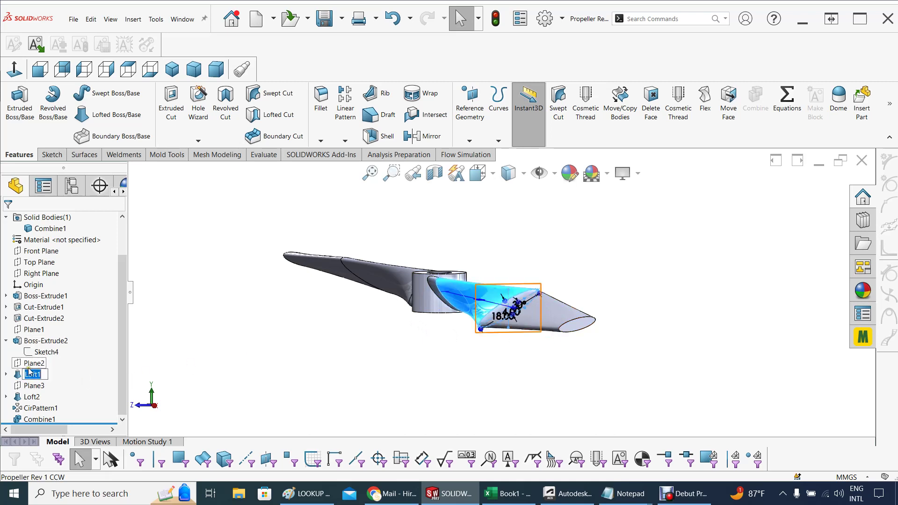
{"action": "left_click", "coordinate": [157, 358]}
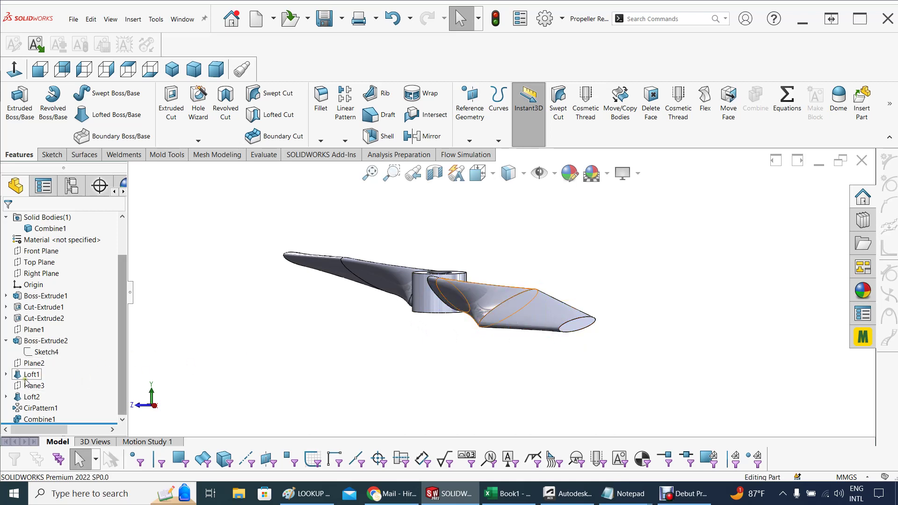
{"action": "left_click", "coordinate": [34, 364]}
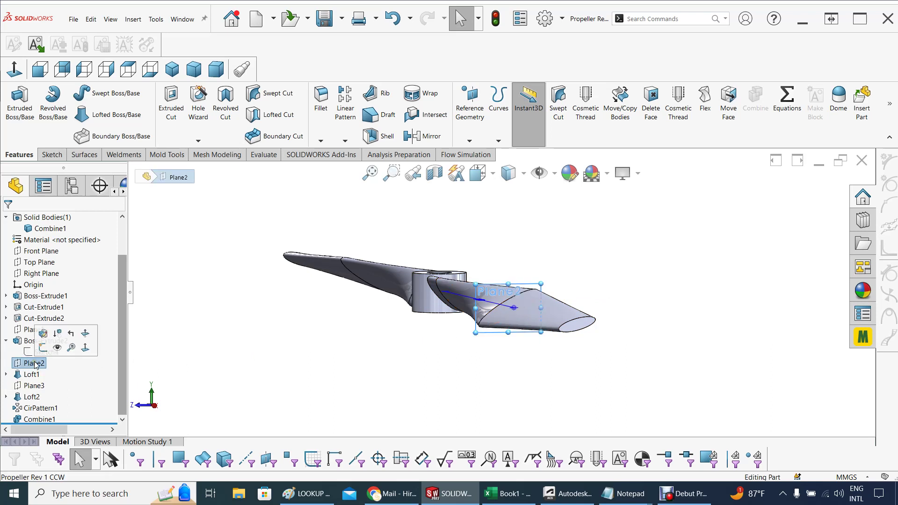
{"action": "left_click", "coordinate": [6, 374]}
{"action": "left_click", "coordinate": [45, 386]}
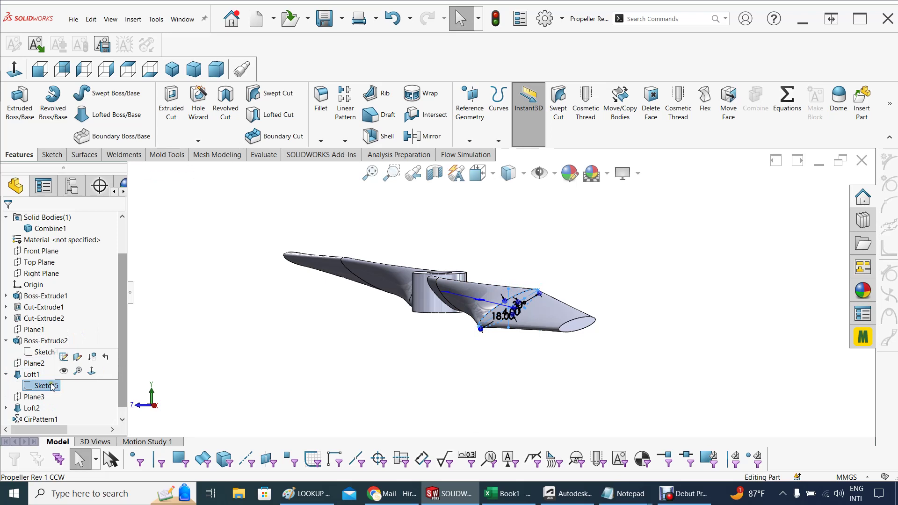
{"action": "right_click", "coordinate": [51, 388]}
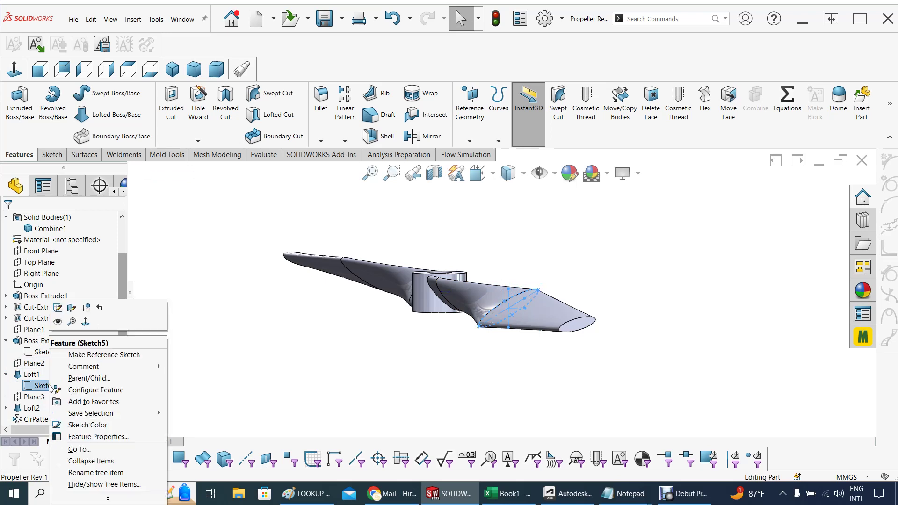
{"action": "left_click", "coordinate": [57, 308]}
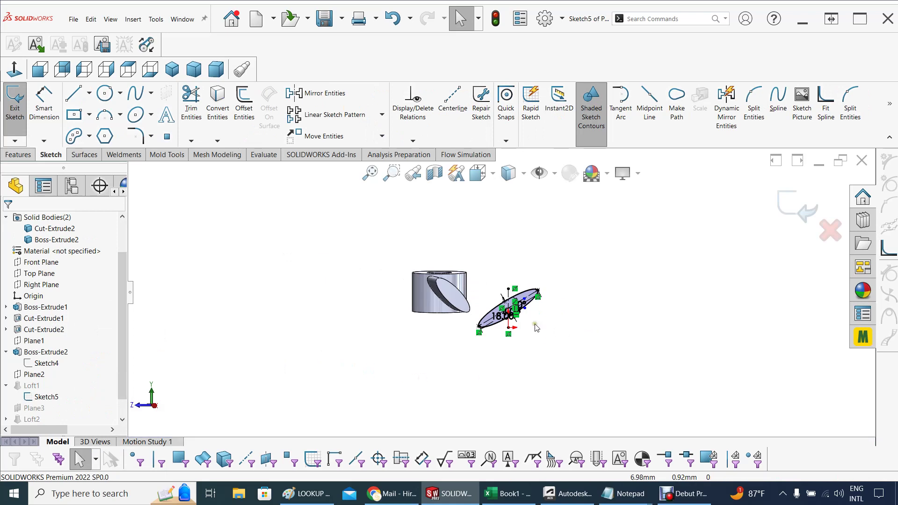
- Change the Sketch5 ellipse angle from 30° to 150° by entering 180-30
{"action": "scroll", "coordinate": [536, 327], "scroll_direction": "down", "scroll_amount": 5}
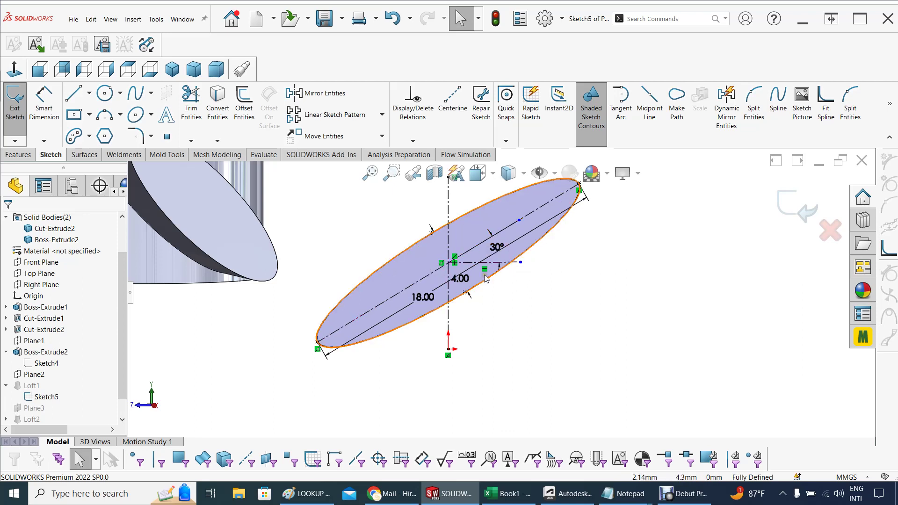
{"action": "double_click", "coordinate": [495, 248]}
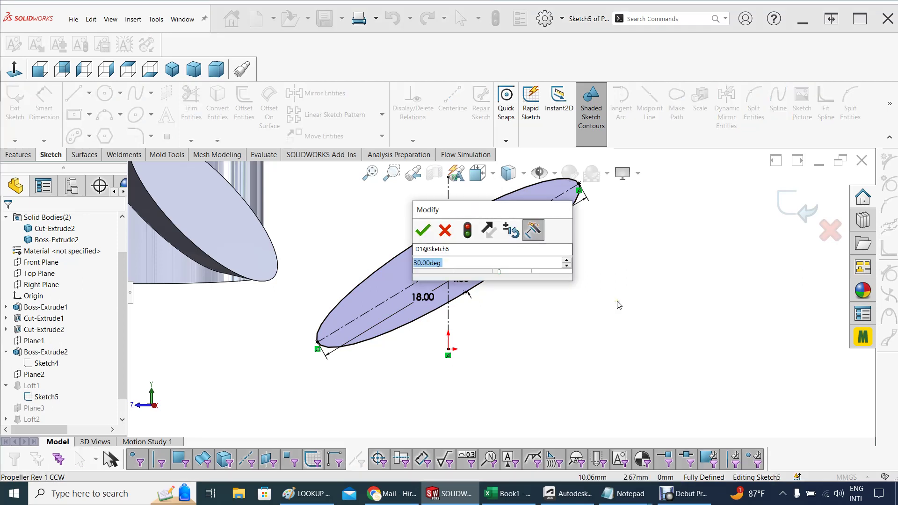
{"action": "type", "text": "180"}
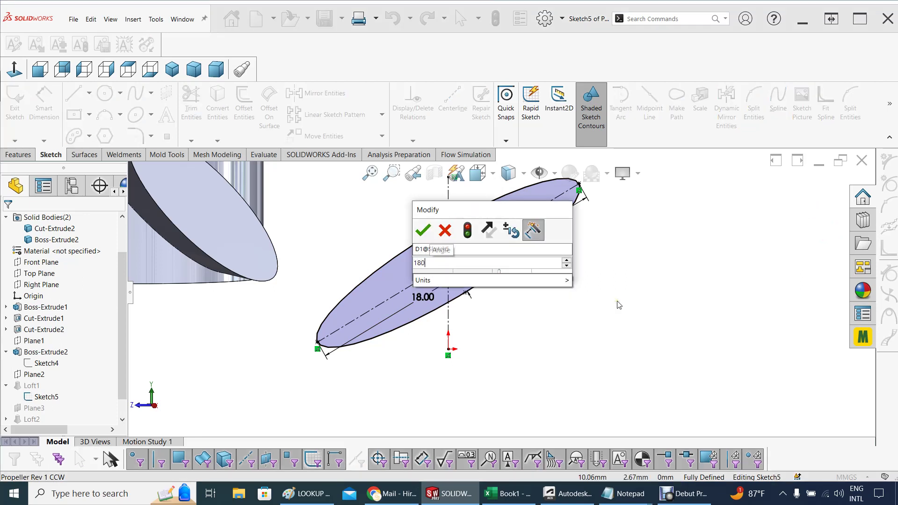
{"action": "type", "text": "-30"}
{"action": "key", "text": "Return"}
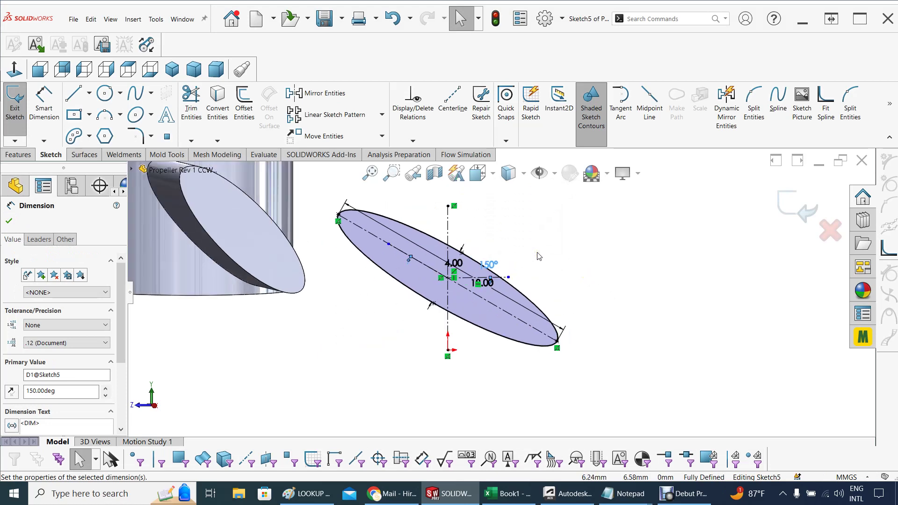
- Inspect the ellipse now tilted at 150° and pick the Centerline tool
{"action": "scroll", "coordinate": [536, 255], "scroll_direction": "up", "scroll_amount": 4}
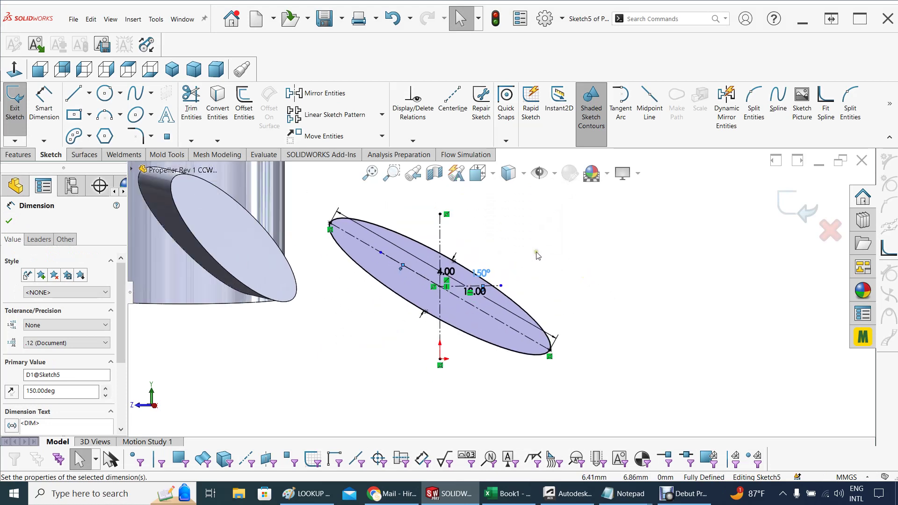
{"action": "mouse_move", "coordinate": [525, 253]}
{"action": "middle_mouse_down"}
{"action": "mouse_move", "coordinate": [527, 242]}
{"action": "mouse_move", "coordinate": [529, 252]}
{"action": "middle_mouse_up"}
{"action": "scroll", "coordinate": [376, 277], "scroll_direction": "down", "scroll_amount": 2}
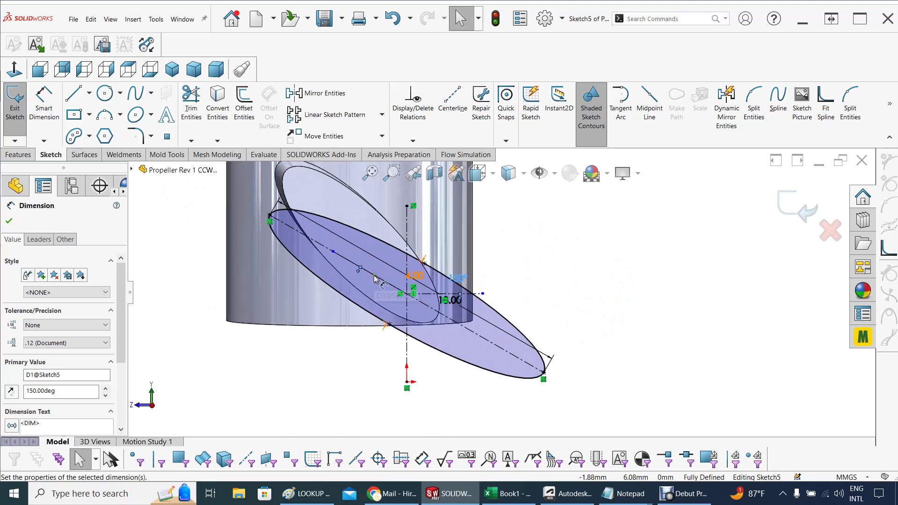
{"action": "scroll", "coordinate": [380, 281], "scroll_direction": "down", "scroll_amount": 2}
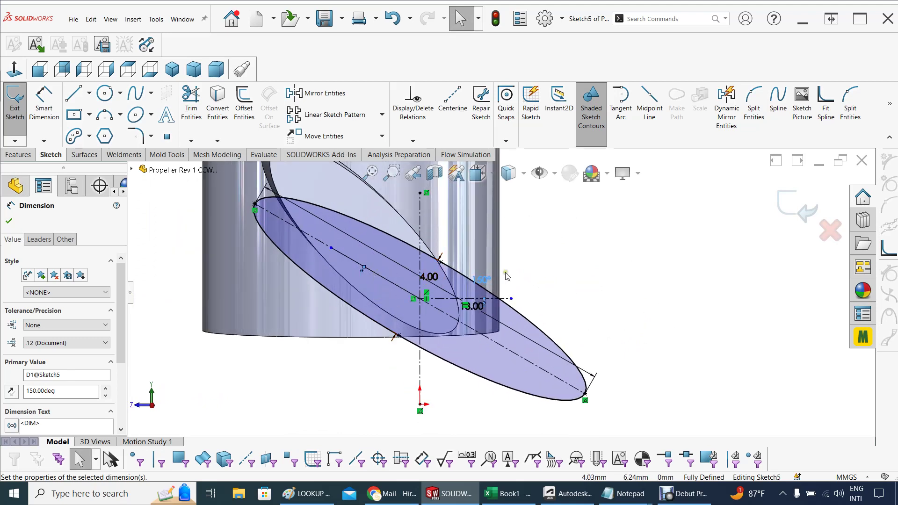
{"action": "left_click", "coordinate": [89, 93]}
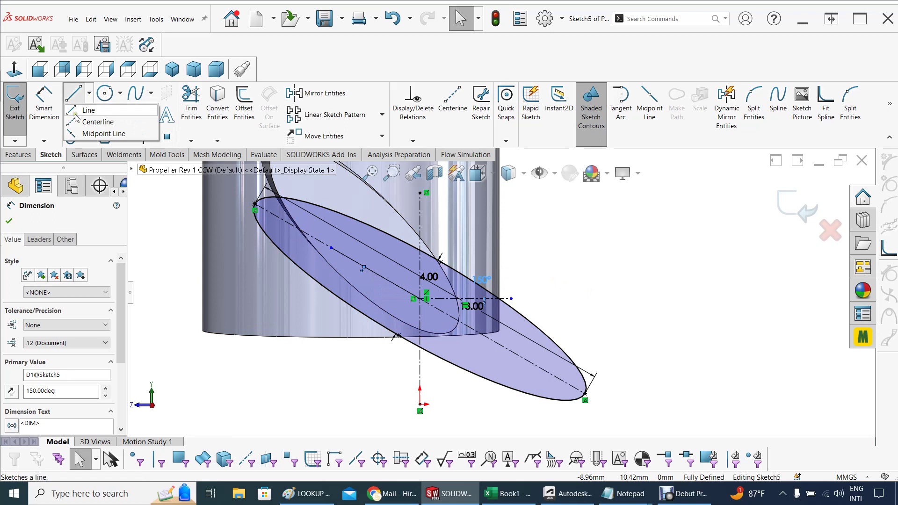
- Draw a short construction centerline at the ellipse centre along the horizontal reference
{"action": "left_click", "coordinate": [98, 106]}
{"action": "left_click_drag", "start_coordinate": [420, 299], "coordinate": [432, 309]}
{"action": "left_click", "coordinate": [374, 298]}
{"action": "double_click", "coordinate": [352, 338]}
{"action": "key", "text": "Escape"}
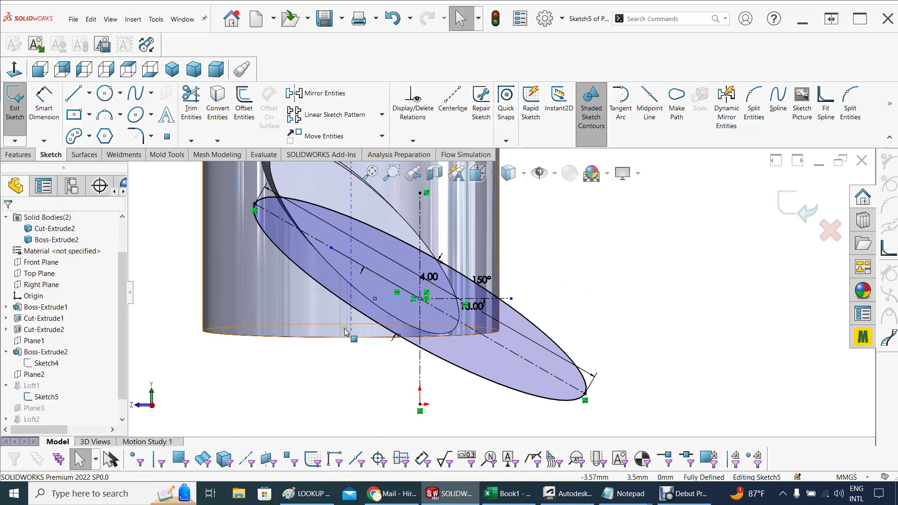
- Try an angle dimension between the angled line and horizontal centerline, then cancel
{"action": "left_click", "coordinate": [59, 104]}
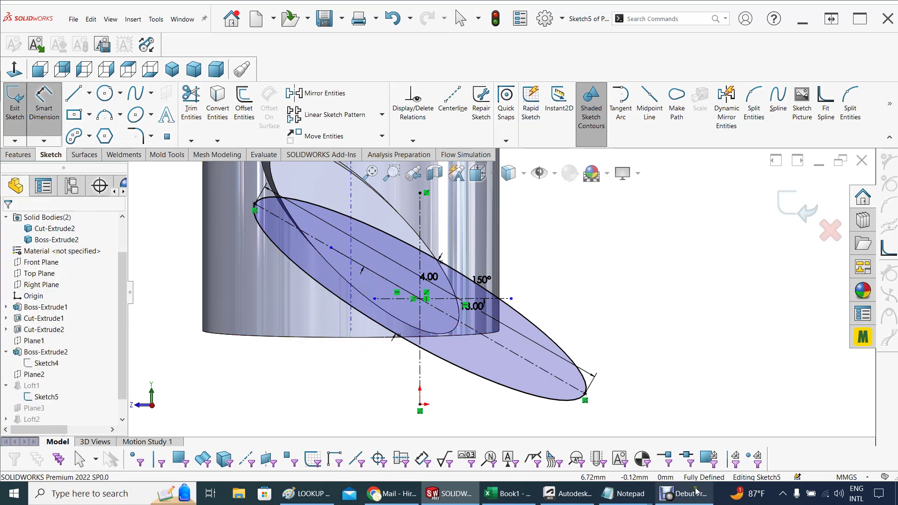
{"action": "left_click", "coordinate": [396, 287]}
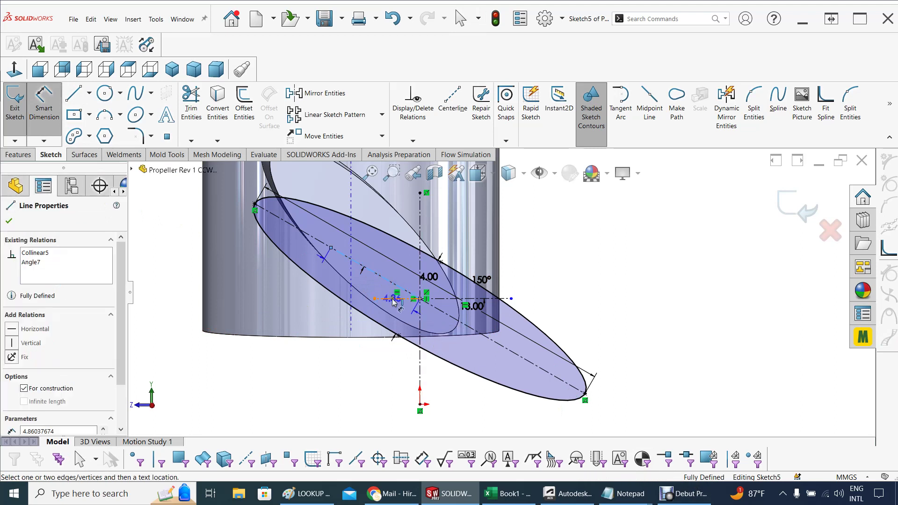
{"action": "left_click", "coordinate": [385, 299]}
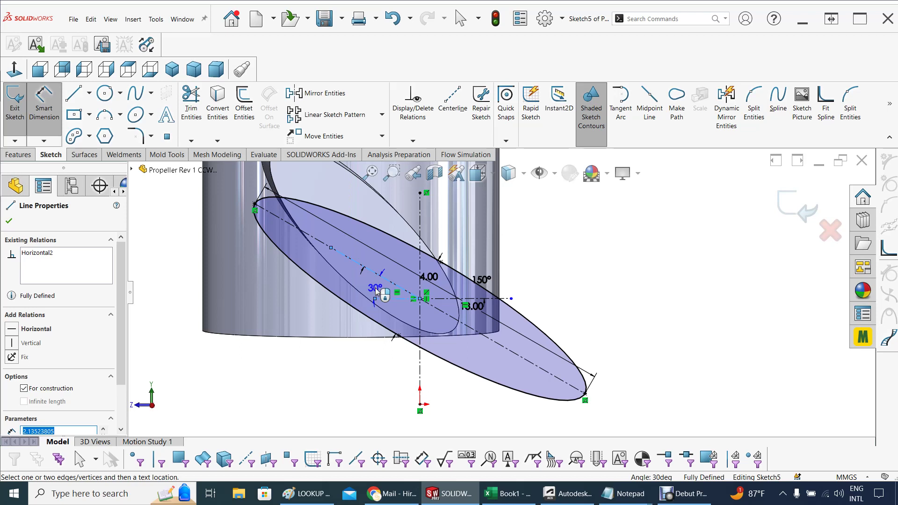
{"action": "left_click", "coordinate": [377, 291]}
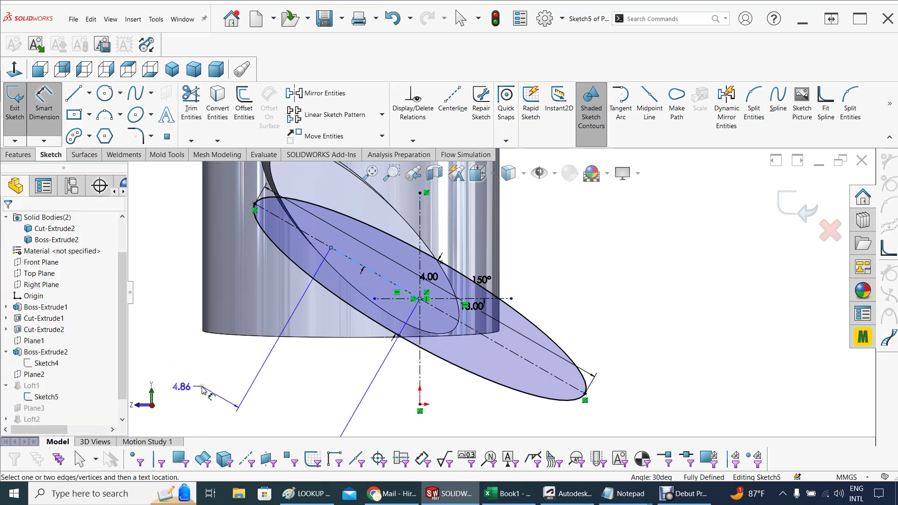
{"action": "key", "text": "Escape"}
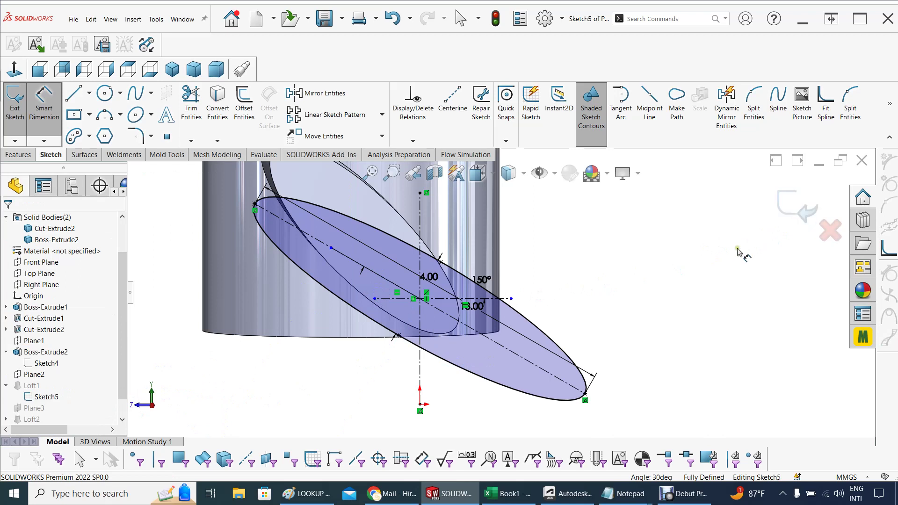
{"action": "key", "text": "Escape"}
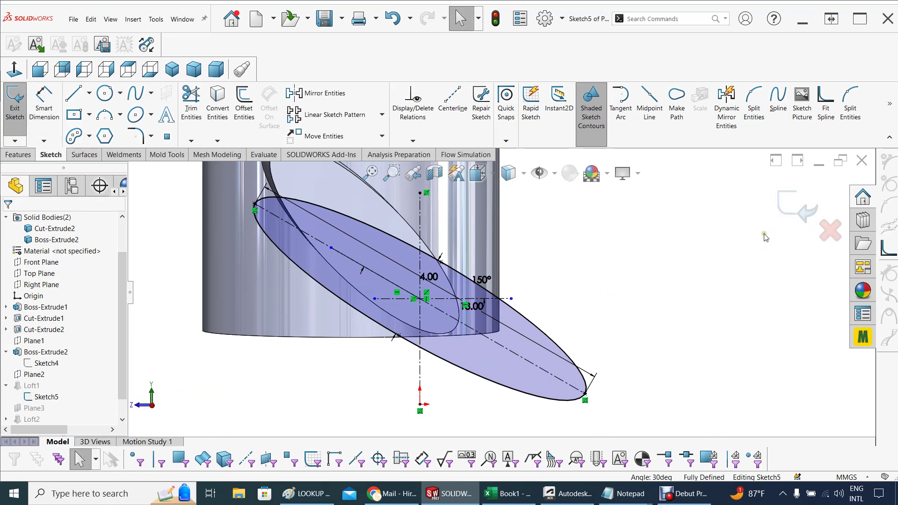
- Exit Sketch5 and orbit the rebuilt propeller to inspect the reversed 150° blade
{"action": "left_click", "coordinate": [803, 218]}
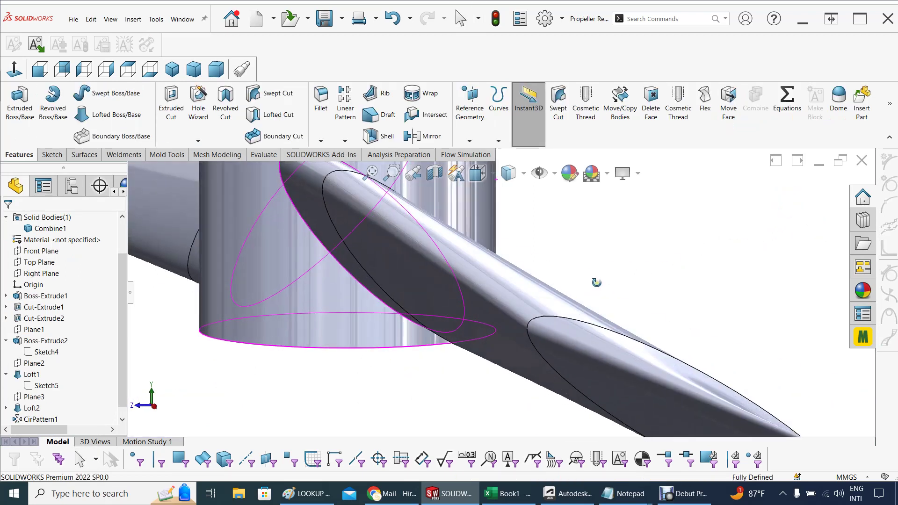
{"action": "middle_click_drag", "start_coordinate": [500, 346], "coordinate": [583, 287]}
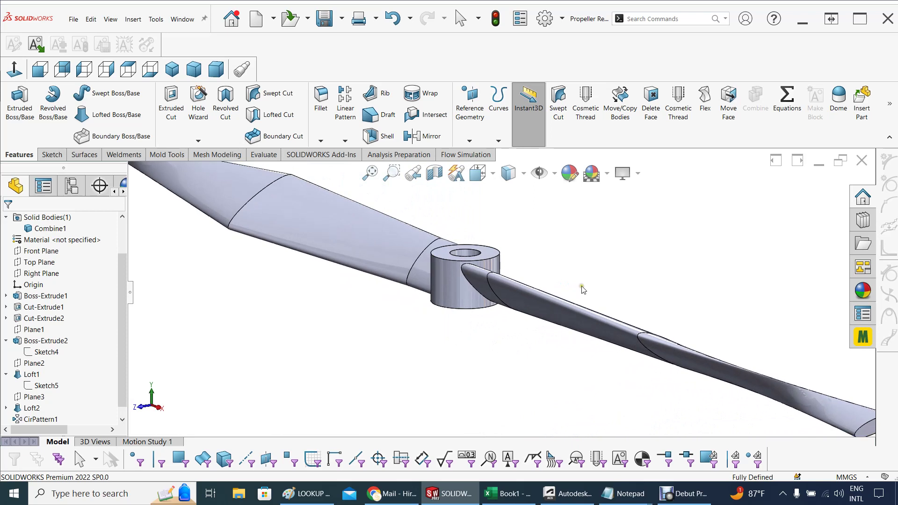
{"action": "key", "text": "ctrl+4"}
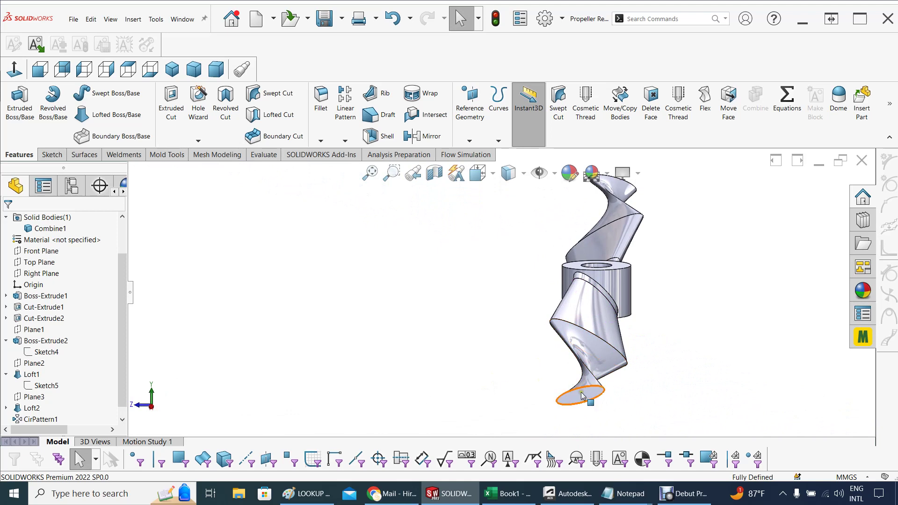
{"action": "middle_click_drag", "start_coordinate": [582, 369], "coordinate": [590, 334]}
{"action": "key", "text": "Escape"}
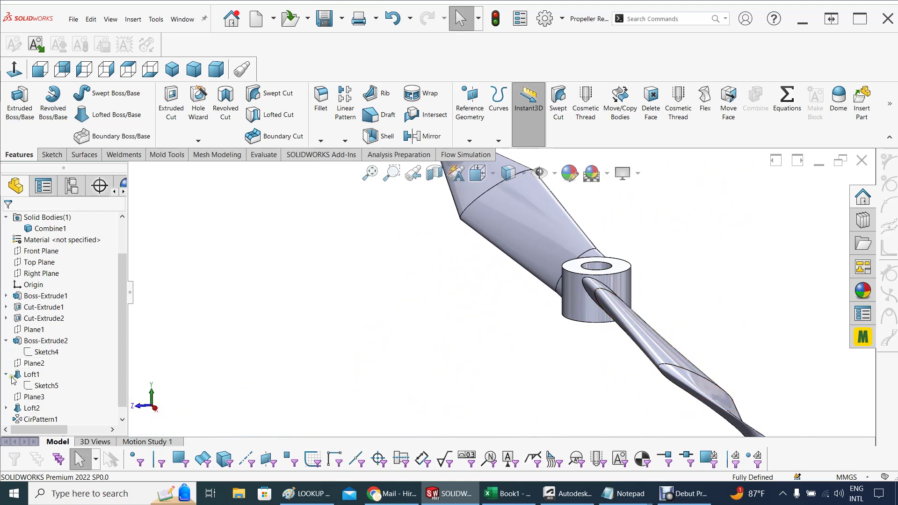
- Re-open Loft1's settings, check its profiles and accept so the blade rebuilds
{"action": "left_click", "coordinate": [7, 375]}
{"action": "left_click", "coordinate": [28, 375]}
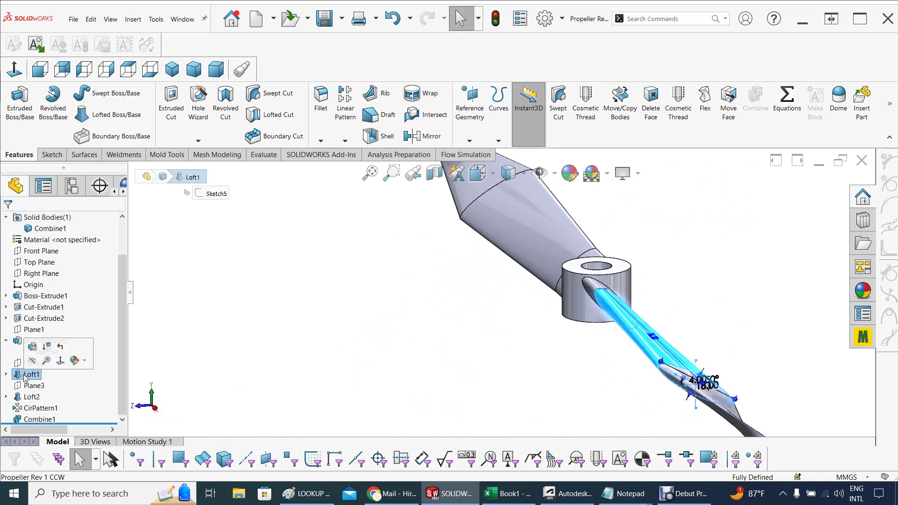
{"action": "left_click", "coordinate": [35, 352]}
{"action": "middle_click_drag", "start_coordinate": [481, 351], "coordinate": [503, 285]}
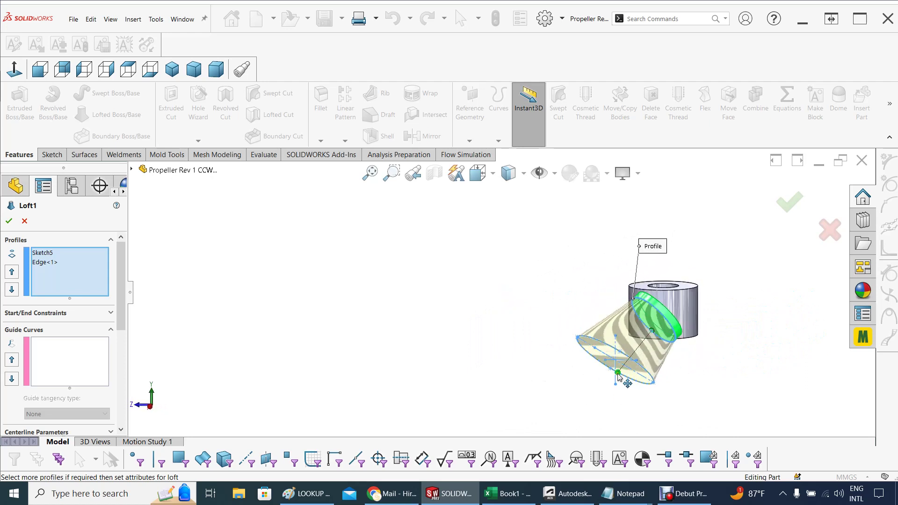
{"action": "mouse_move", "coordinate": [589, 381]}
{"action": "middle_mouse_down"}
{"action": "mouse_move", "coordinate": [579, 373]}
{"action": "mouse_move", "coordinate": [524, 401]}
{"action": "mouse_move", "coordinate": [541, 437]}
{"action": "mouse_move", "coordinate": [522, 453]}
{"action": "mouse_move", "coordinate": [600, 384]}
{"action": "mouse_move", "coordinate": [595, 366]}
{"action": "middle_mouse_up"}
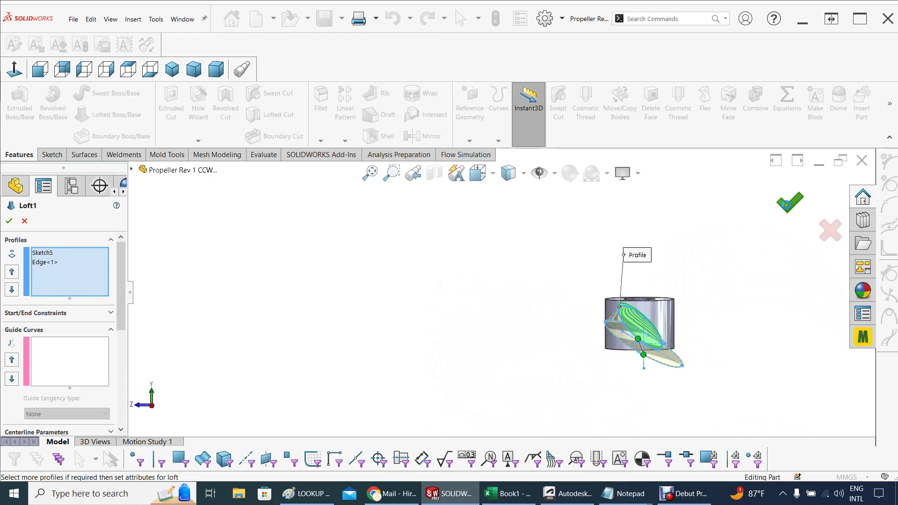
{"action": "key", "text": "Return"}
{"action": "middle_click_drag", "start_coordinate": [468, 319], "coordinate": [491, 313]}
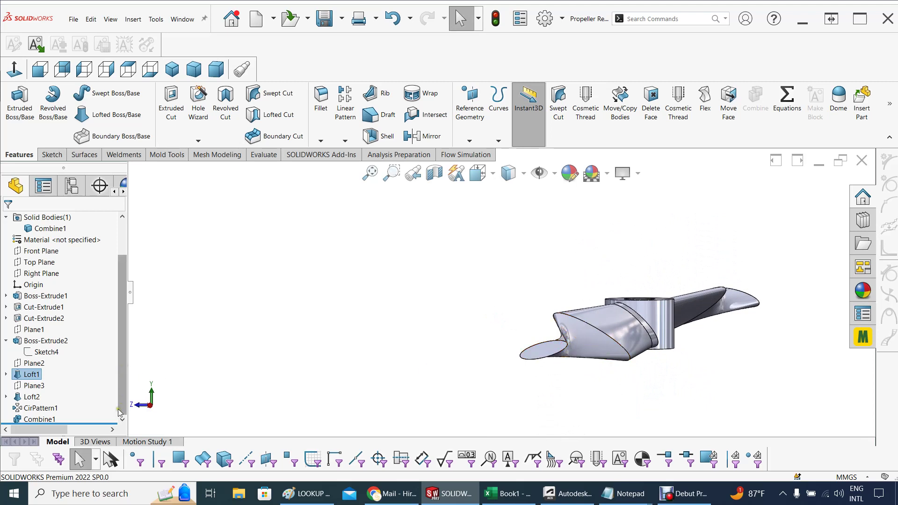
{"action": "left_click", "coordinate": [6, 398]}
{"action": "left_click", "coordinate": [47, 409]}
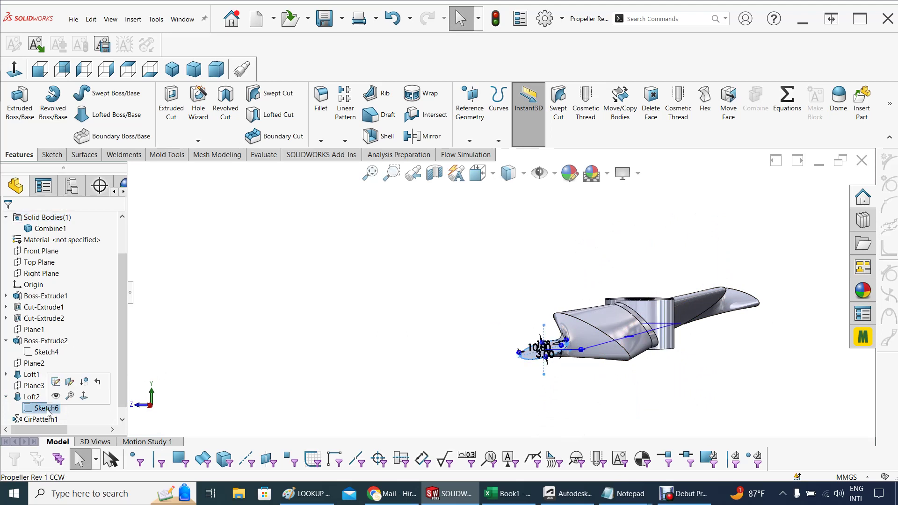
- Change Sketch6's tip ellipse angle from 15° to 165° (180-15) and confirm it
{"action": "left_click", "coordinate": [56, 382]}
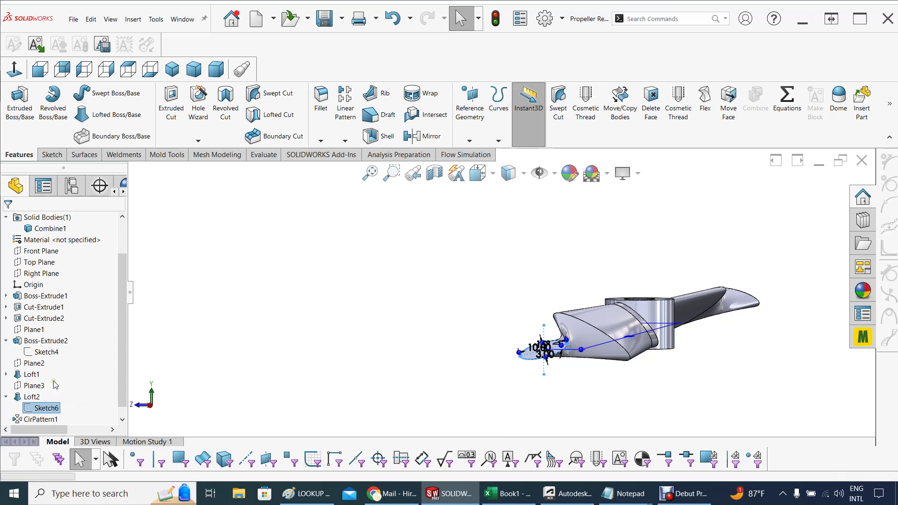
{"action": "scroll", "coordinate": [538, 356], "scroll_direction": "down", "scroll_amount": 6}
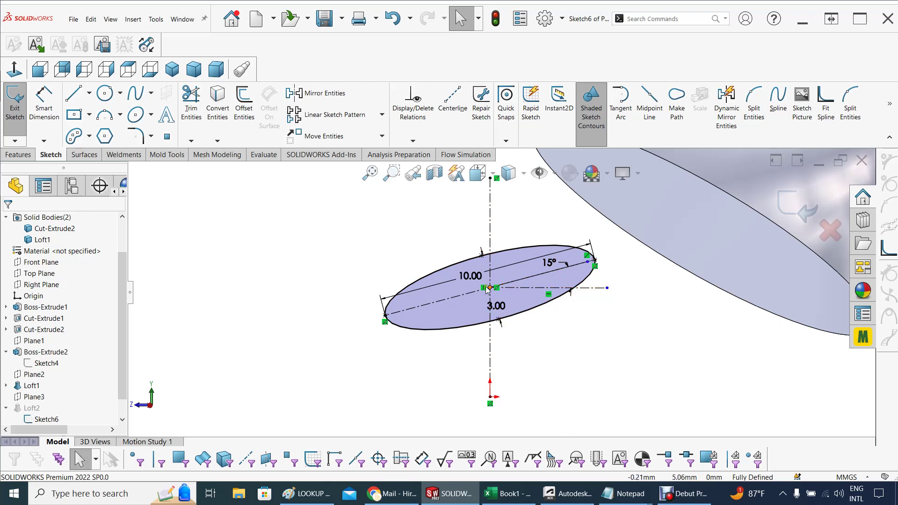
{"action": "double_click", "coordinate": [549, 265]}
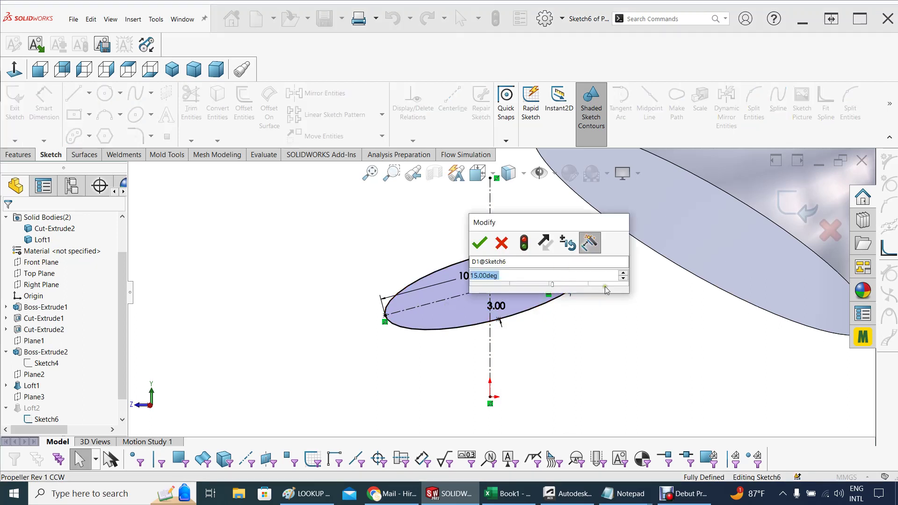
{"action": "type", "text": "180-15"}
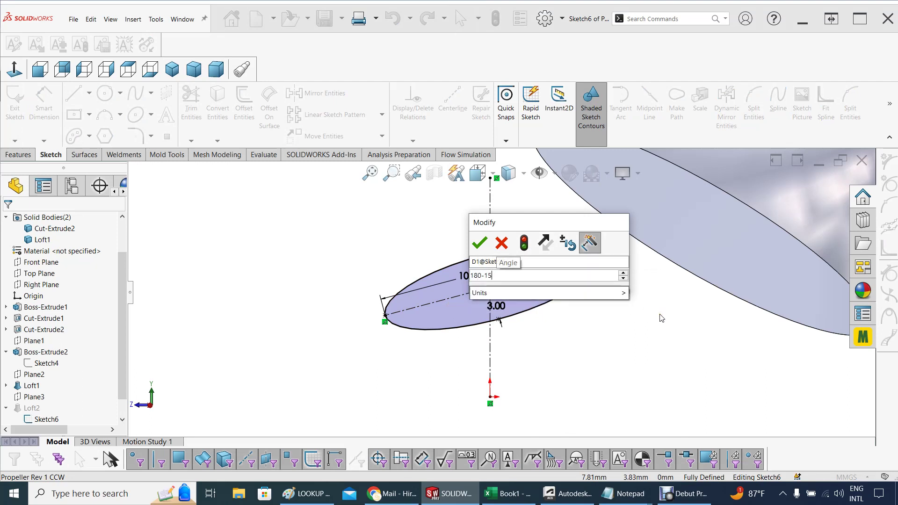
{"action": "key", "text": "Return"}
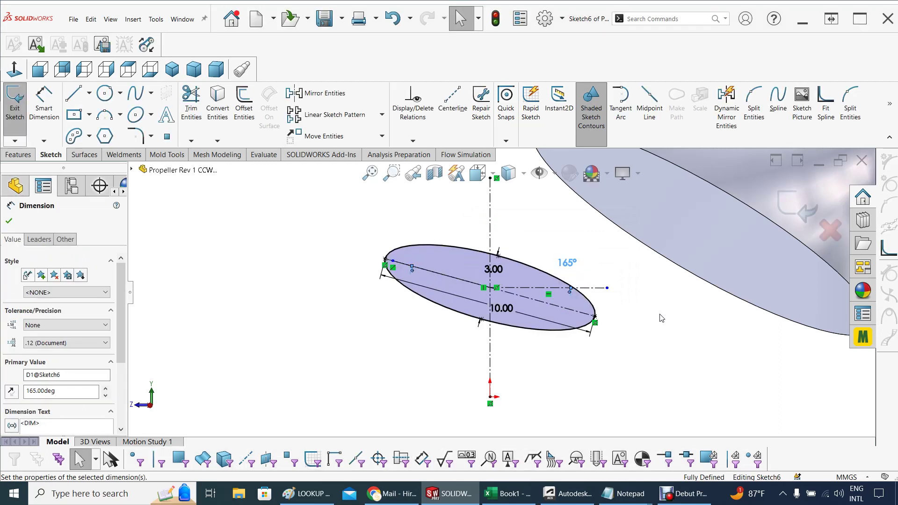
{"action": "middle_click_drag", "start_coordinate": [324, 297], "coordinate": [257, 286]}
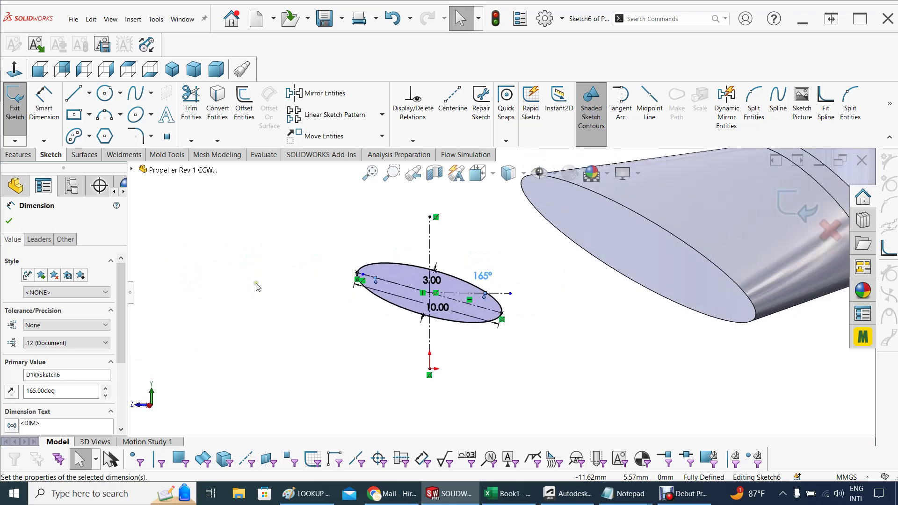
{"action": "left_click", "coordinate": [802, 217]}
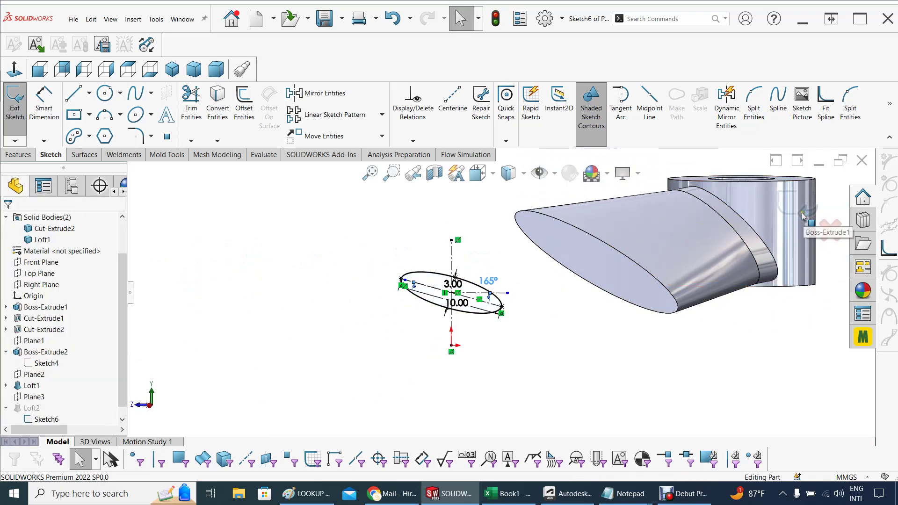
- Save the part as Propeller Rev 1 CW, changing CCW to CW in the name
{"action": "middle_click_drag", "start_coordinate": [387, 311], "coordinate": [464, 309]}
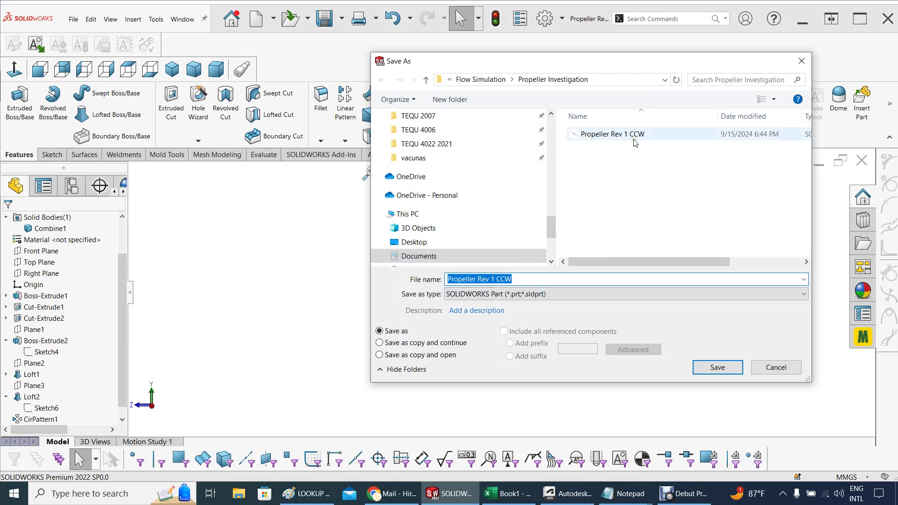
{"action": "left_click", "coordinate": [524, 280]}
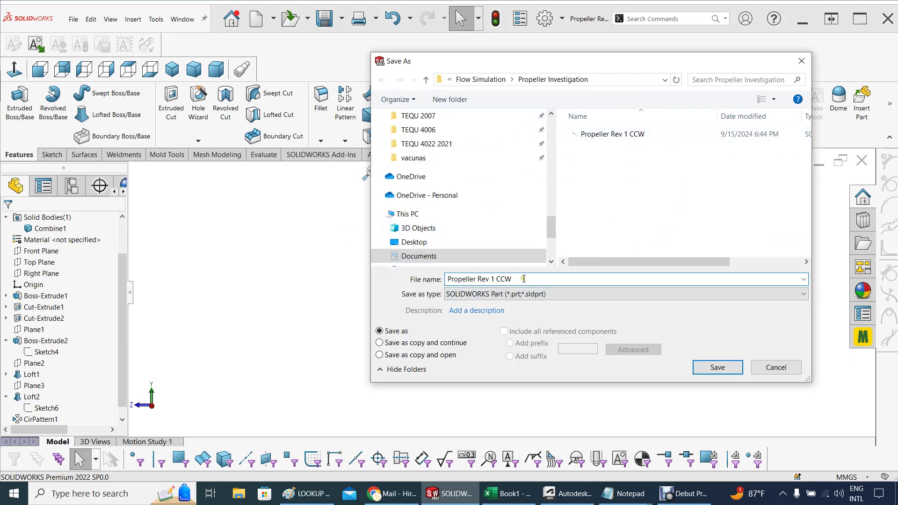
{"action": "key", "text": "BackSpace"}
{"action": "key", "text": "BackSpace"}
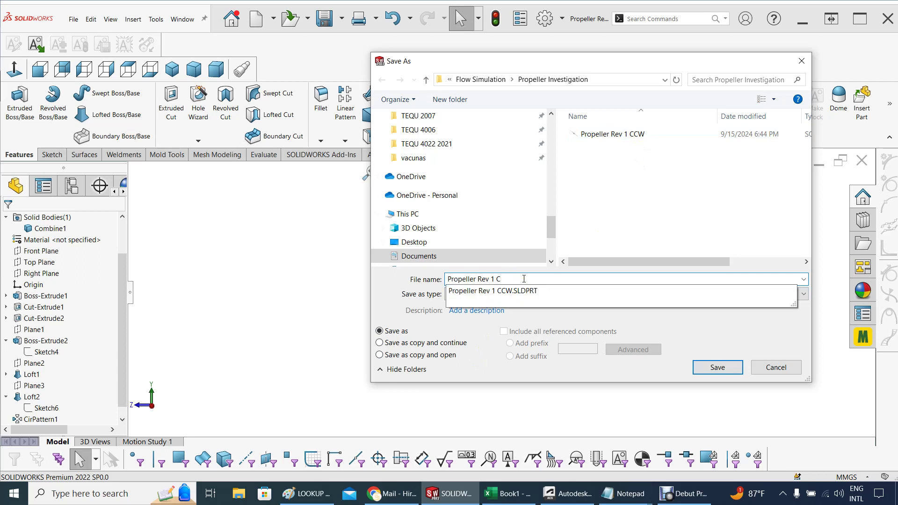
{"action": "type", "text": "W"}
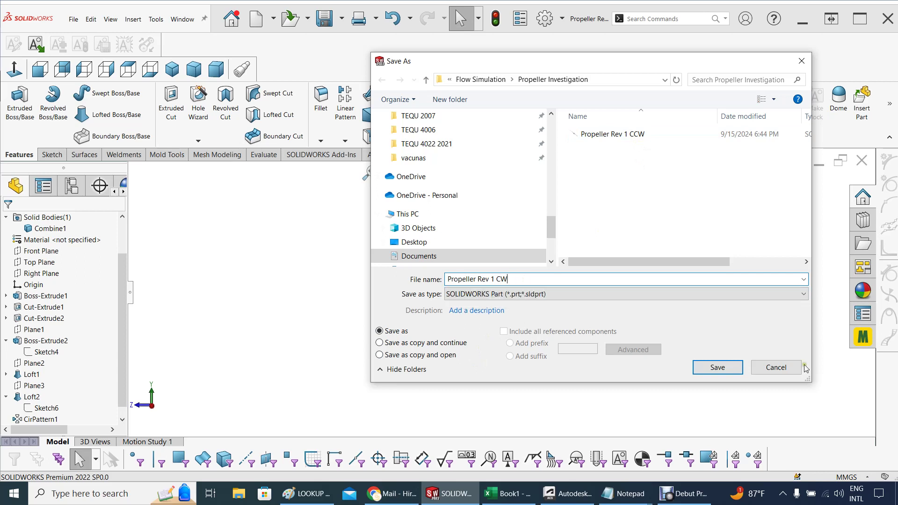
{"action": "left_click", "coordinate": [736, 373]}
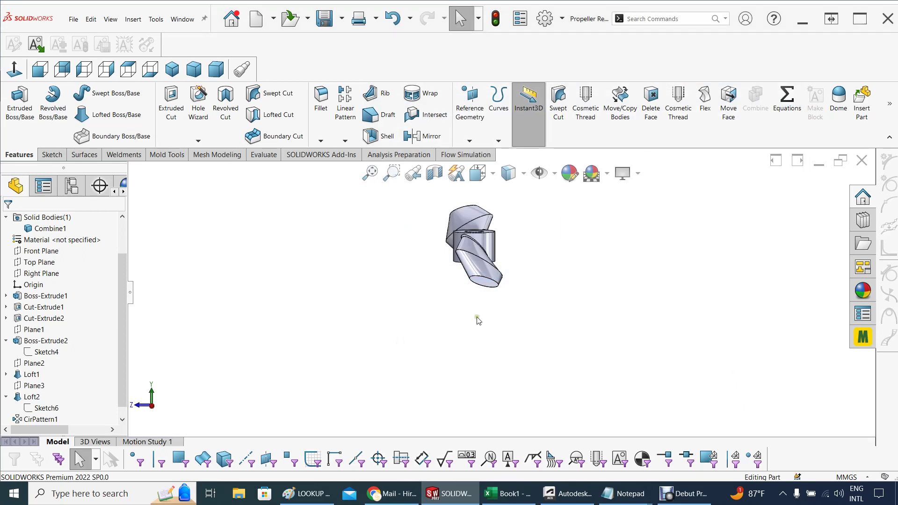
{"action": "middle_click_drag", "start_coordinate": [486, 316], "coordinate": [519, 332]}
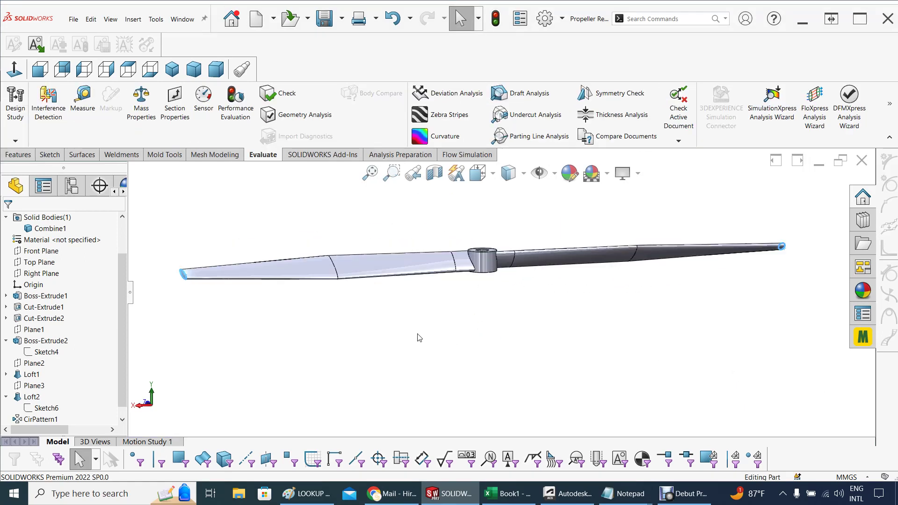
{"action": "middle_click_drag", "start_coordinate": [422, 335], "coordinate": [479, 345]}
{"action": "middle_click_drag", "start_coordinate": [560, 351], "coordinate": [574, 270]}
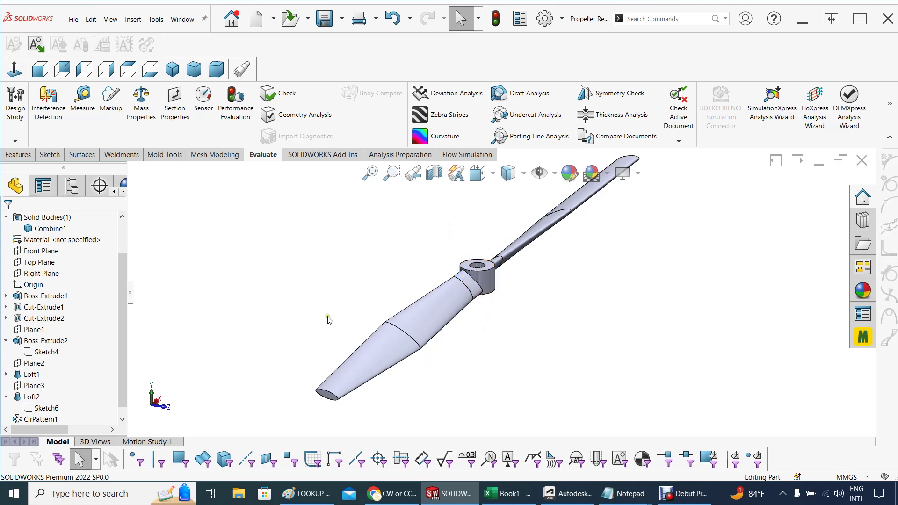
{"action": "middle_click_drag", "start_coordinate": [435, 337], "coordinate": [352, 342]}
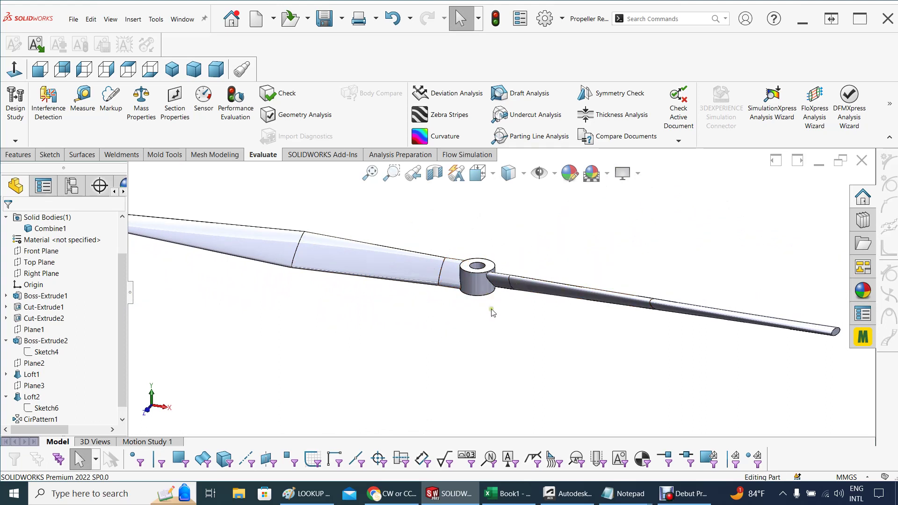
{"action": "middle_click_drag", "start_coordinate": [464, 319], "coordinate": [289, 321]}
{"action": "key", "text": "Escape"}
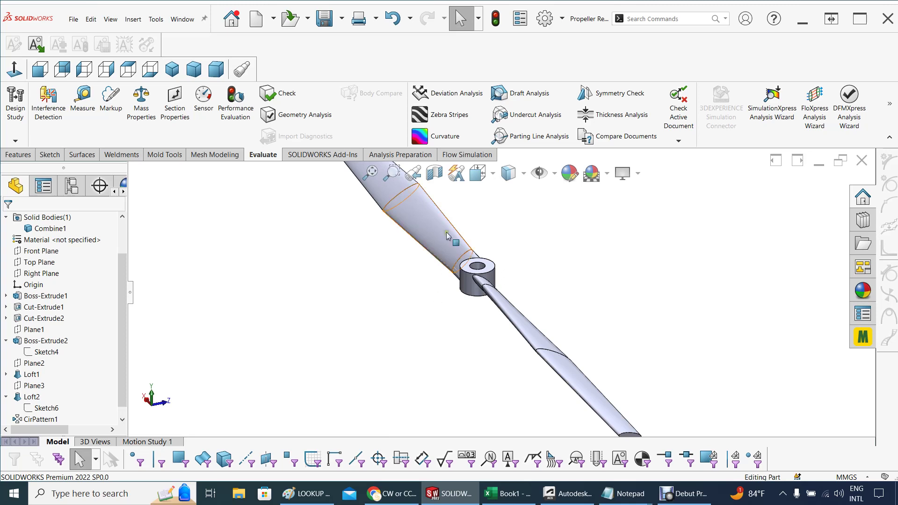
{"action": "scroll", "coordinate": [508, 288], "scroll_direction": "up", "scroll_amount": 5}
{"action": "middle_click_drag", "start_coordinate": [507, 285], "coordinate": [445, 392]}
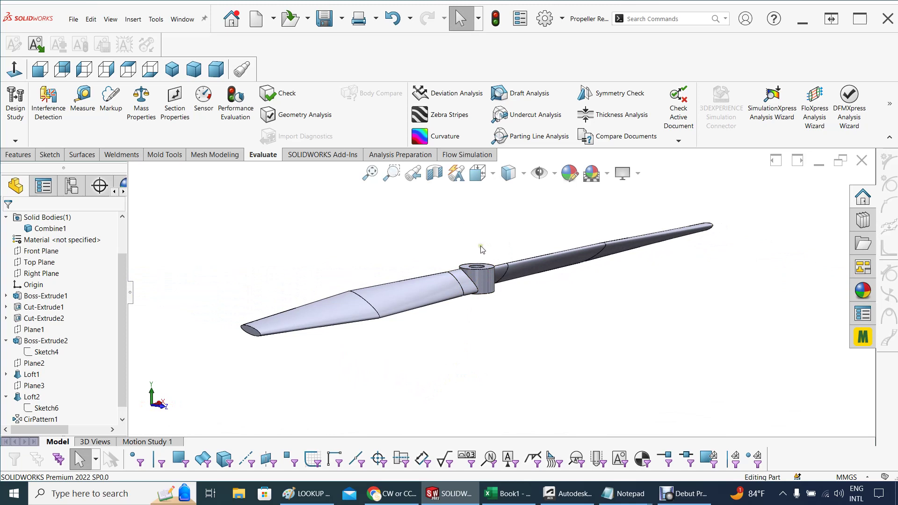
{"action": "key", "text": "ctrl+7"}
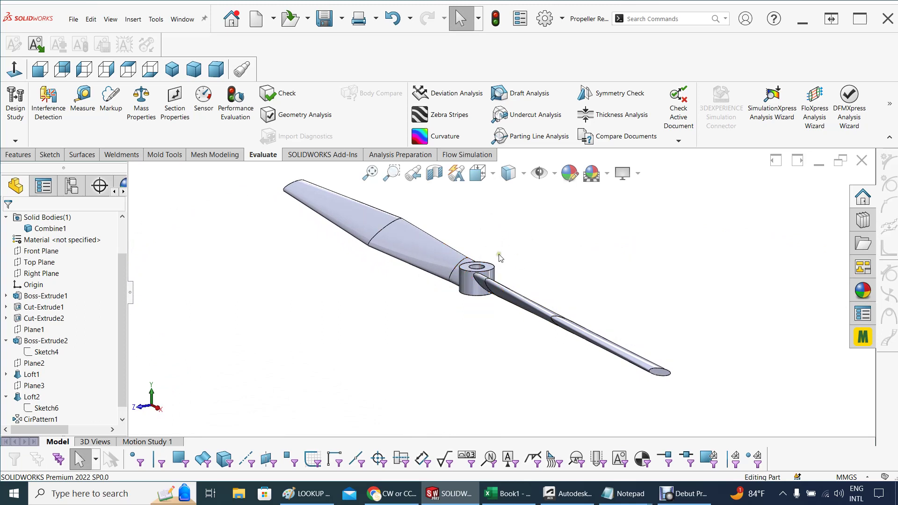
{"action": "middle_click_drag", "start_coordinate": [526, 281], "coordinate": [482, 276]}
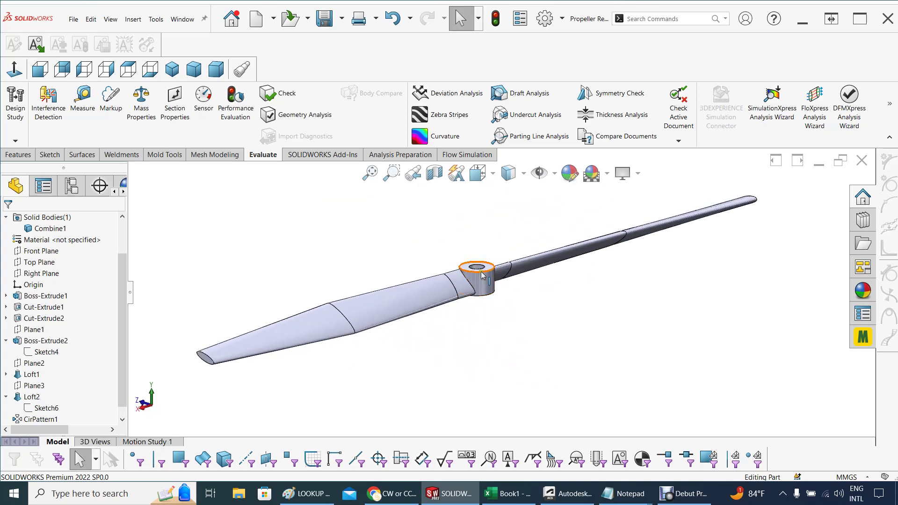
{"action": "middle_click_drag", "start_coordinate": [478, 287], "coordinate": [470, 276]}
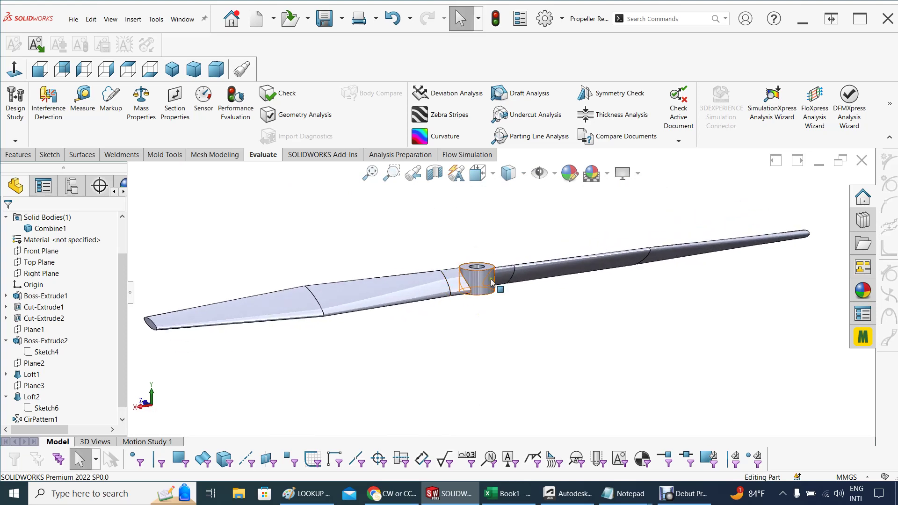
{"action": "middle_click_drag", "start_coordinate": [487, 295], "coordinate": [429, 296]}
{"action": "middle_click_drag", "start_coordinate": [506, 280], "coordinate": [286, 294]}
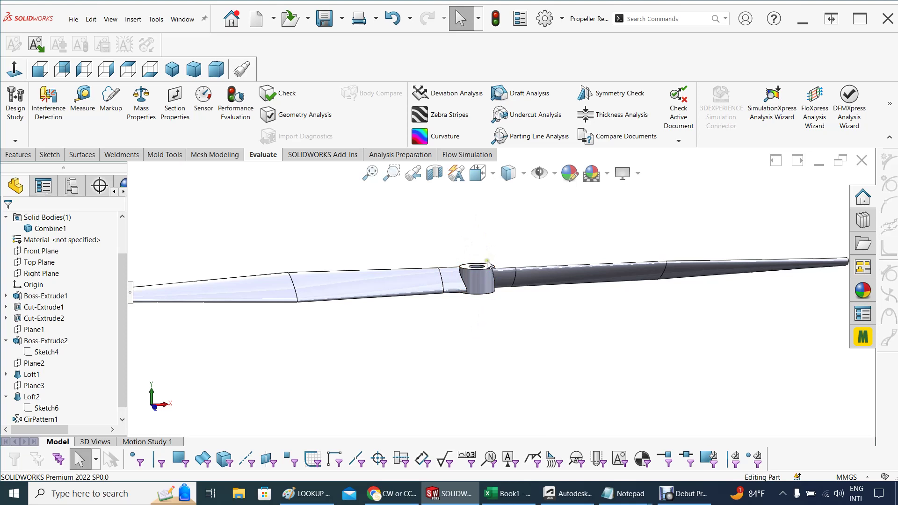
{"action": "middle_click_drag", "start_coordinate": [559, 291], "coordinate": [525, 299]}
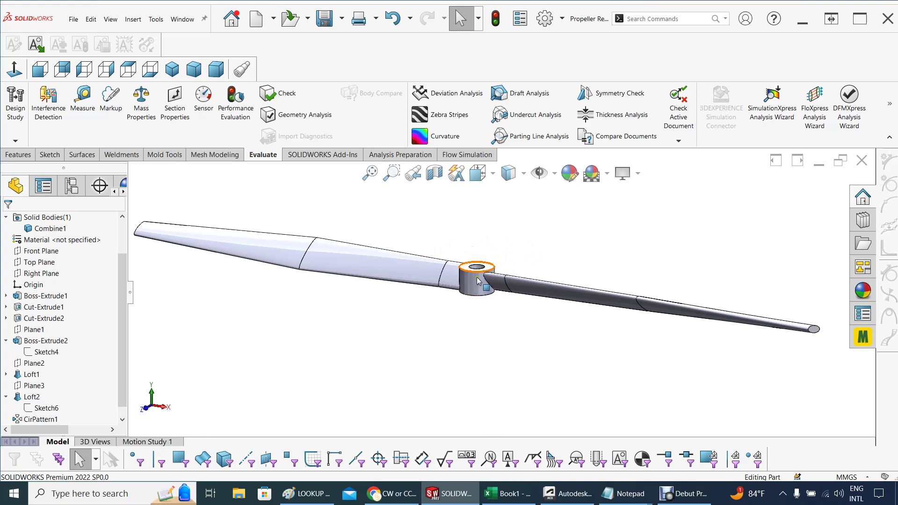
{"action": "middle_click_drag", "start_coordinate": [491, 278], "coordinate": [355, 297]}
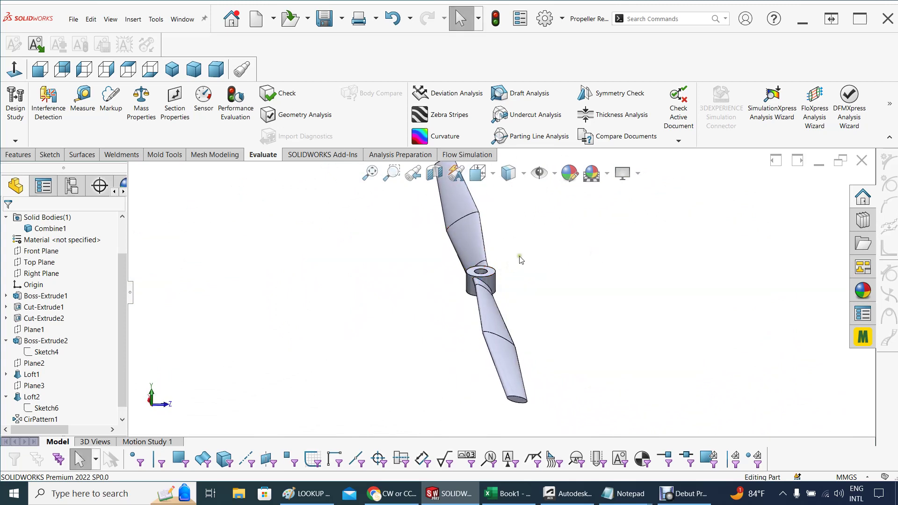
{"action": "middle_click_drag", "start_coordinate": [486, 309], "coordinate": [578, 296]}
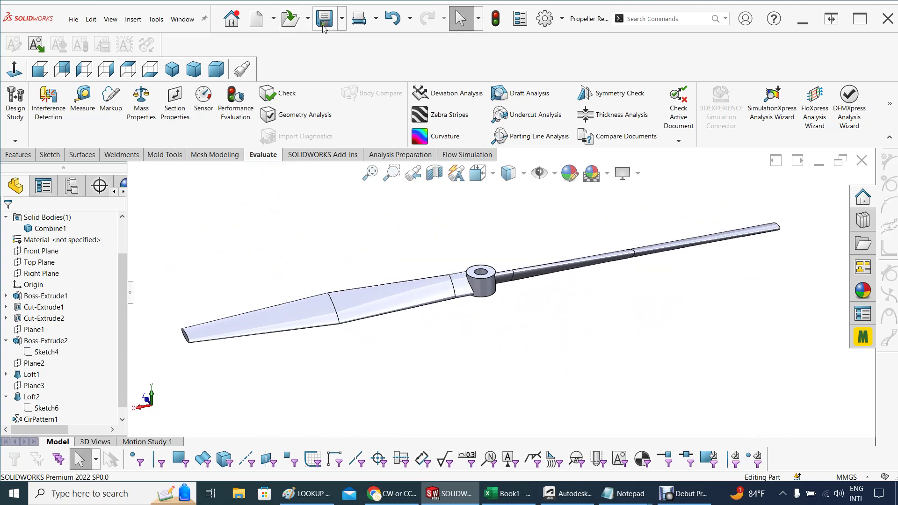
- Open the Propeller Rev 1 CCW part from the Propeller Investigation folder
{"action": "left_click", "coordinate": [307, 24]}
{"action": "left_click", "coordinate": [305, 37]}
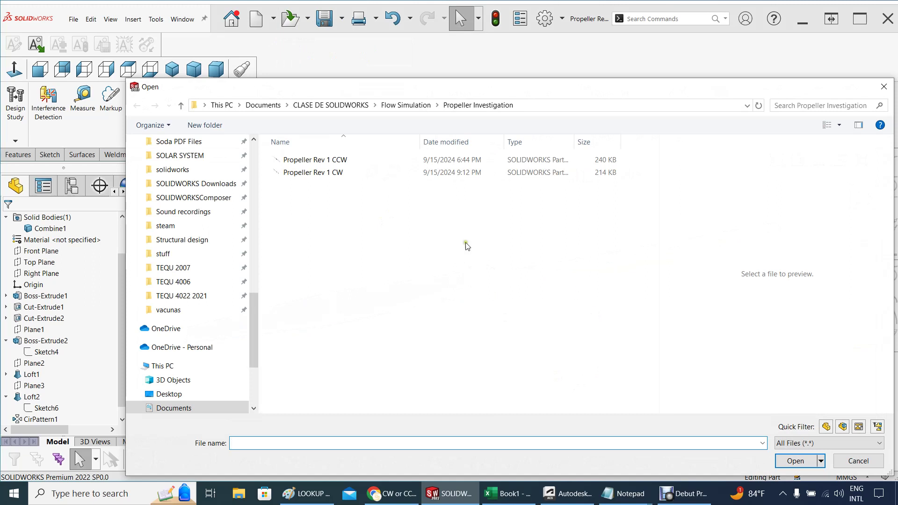
{"action": "left_click", "coordinate": [327, 161]}
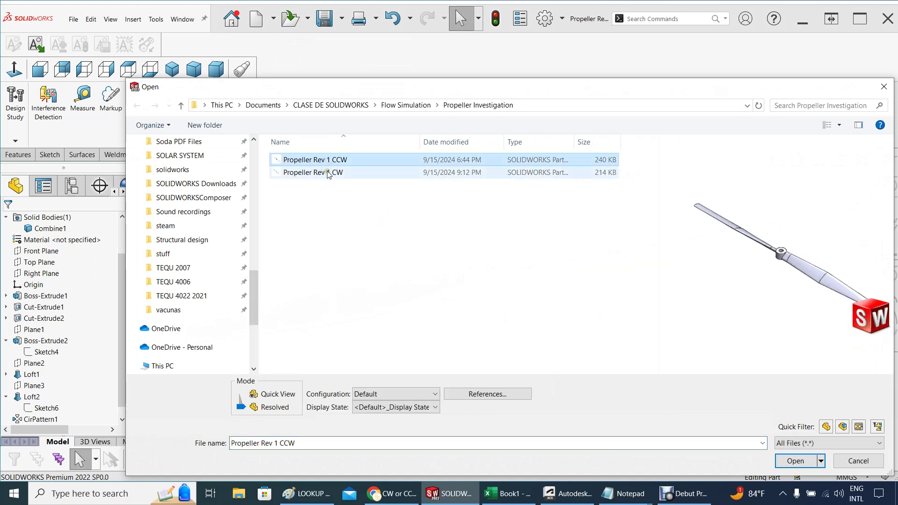
{"action": "left_click", "coordinate": [788, 462]}
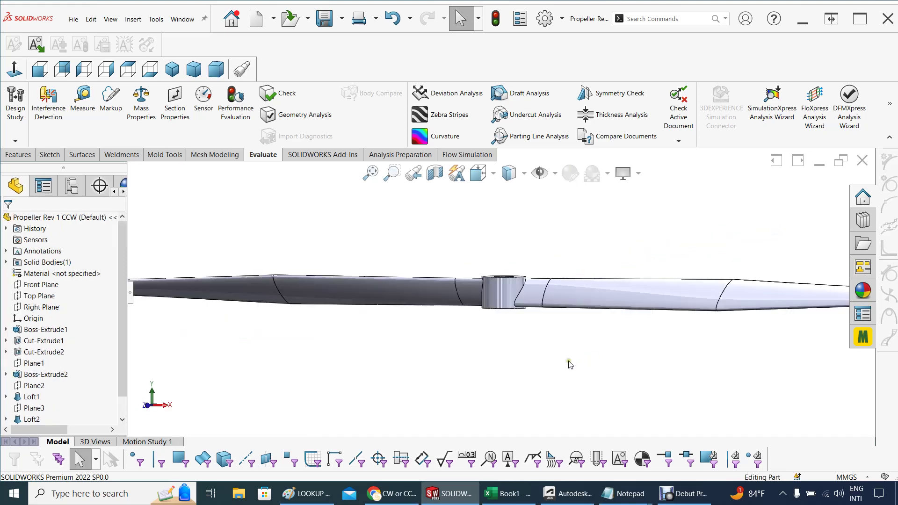
- Orbit the CCW propeller from several angles to inspect its blades and hub
{"action": "middle_click_drag", "start_coordinate": [535, 355], "coordinate": [529, 377]}
{"action": "middle_click_drag", "start_coordinate": [525, 383], "coordinate": [527, 386]}
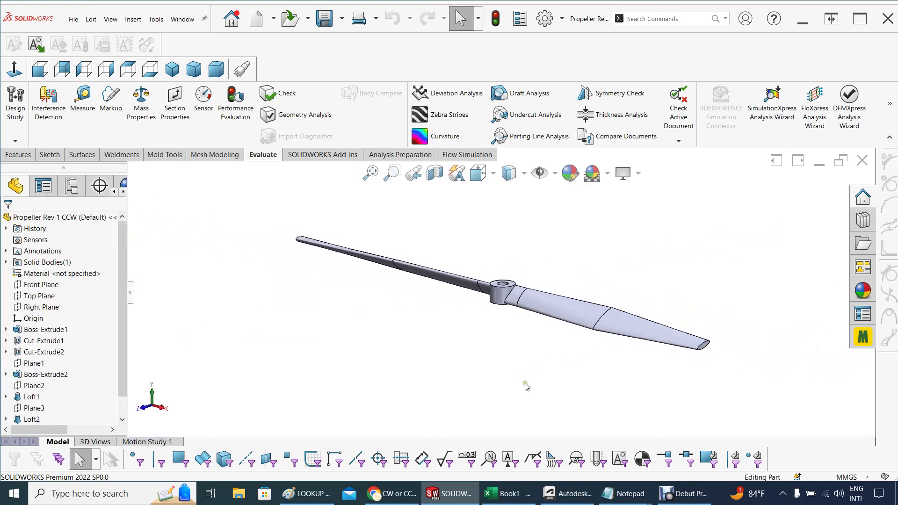
{"action": "middle_click_drag", "start_coordinate": [507, 347], "coordinate": [527, 280]}
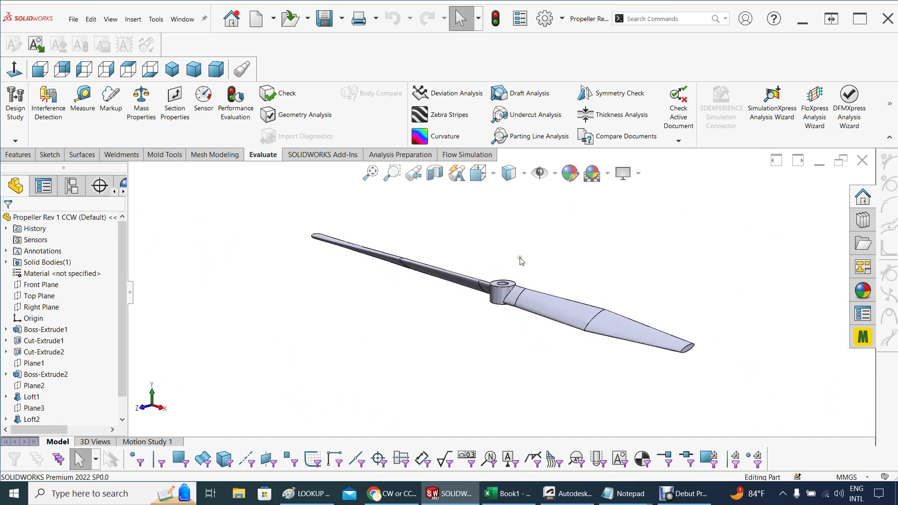
{"action": "middle_click_drag", "start_coordinate": [512, 270], "coordinate": [522, 295]}
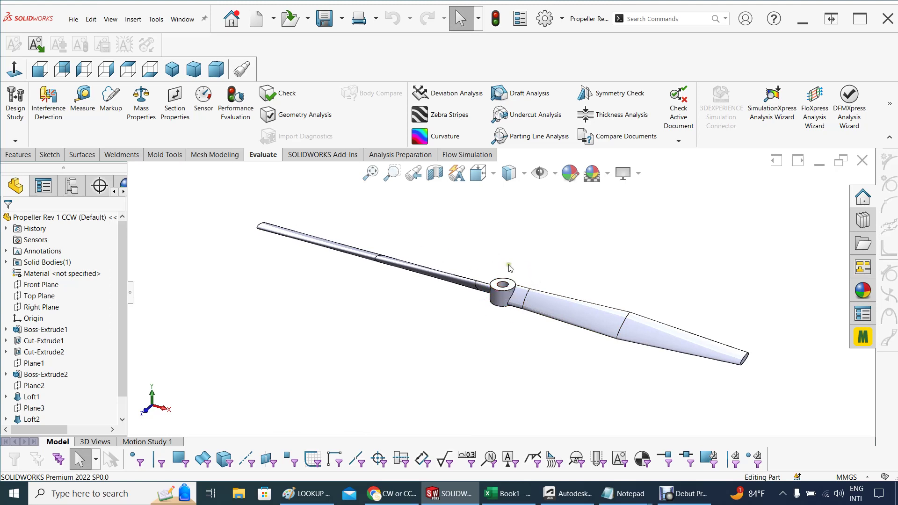
{"action": "middle_click_drag", "start_coordinate": [504, 292], "coordinate": [492, 264]}
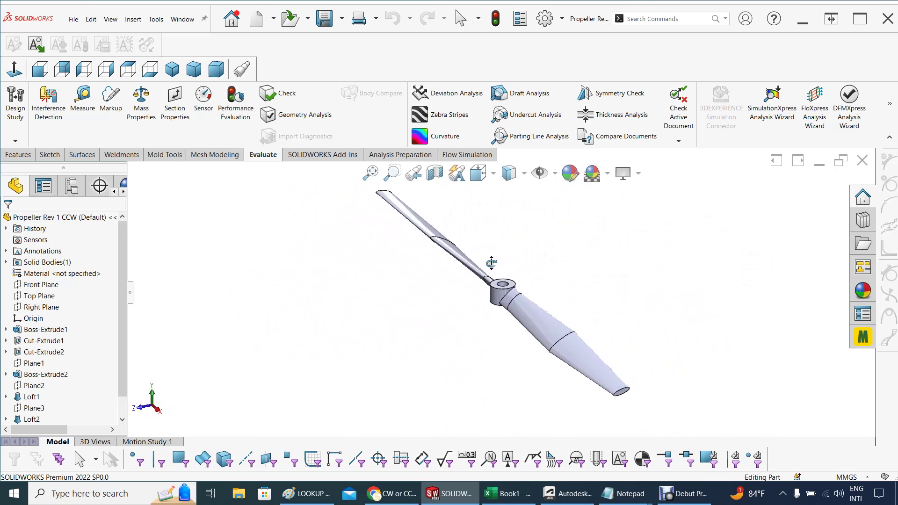
{"action": "key", "text": "Escape"}
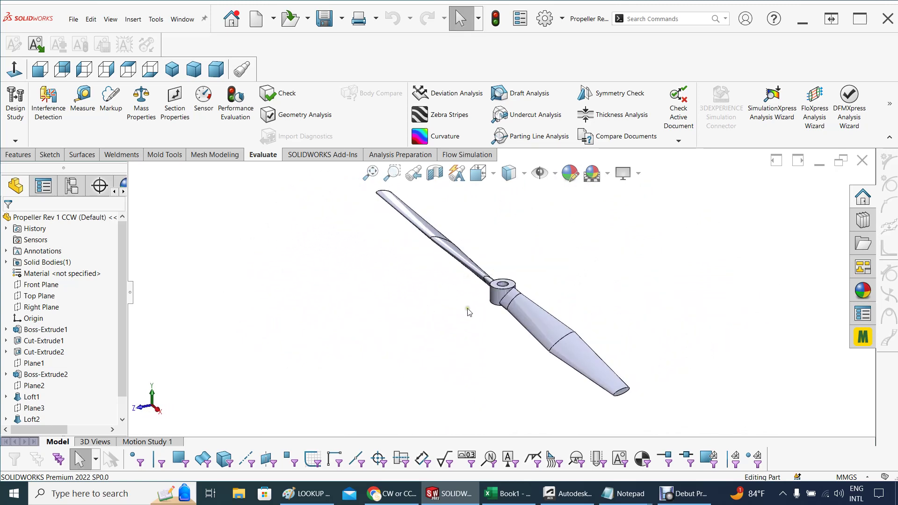
{"action": "middle_click_drag", "start_coordinate": [473, 321], "coordinate": [622, 362]}
{"action": "key", "text": "Escape"}
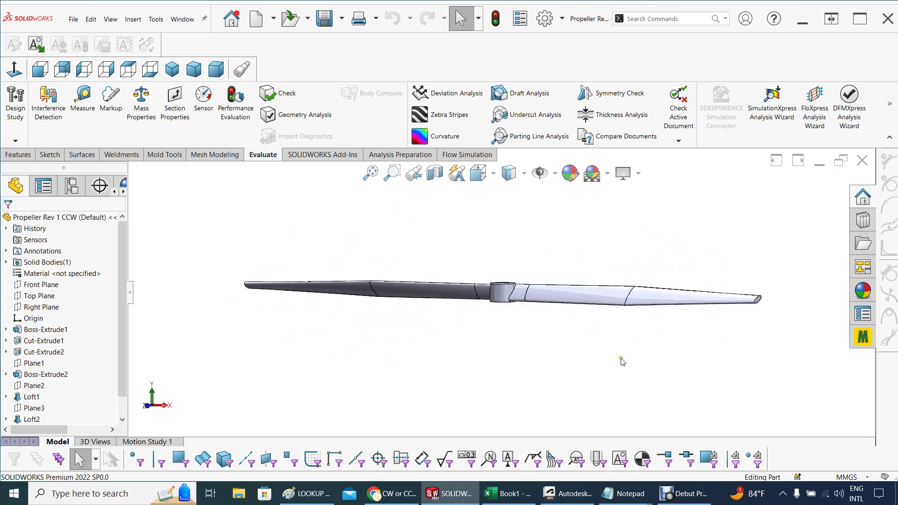
{"action": "middle_click_drag", "start_coordinate": [514, 337], "coordinate": [732, 322]}
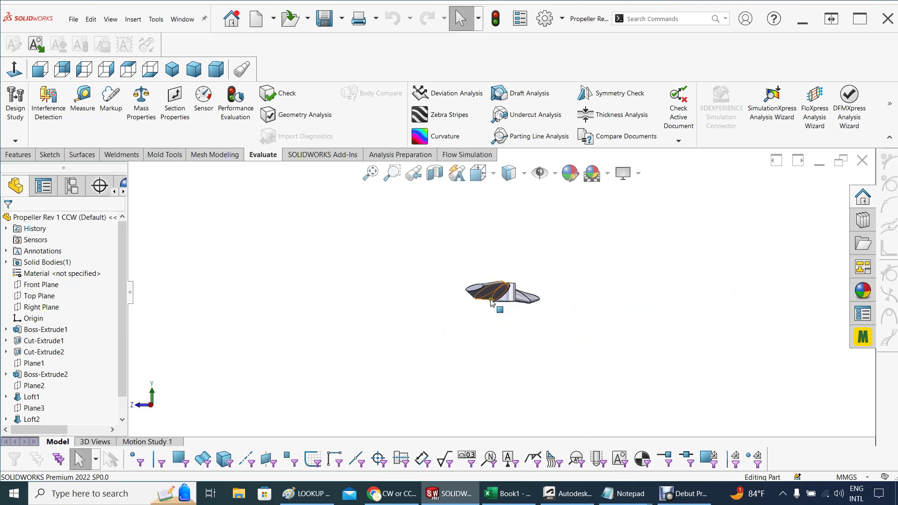
{"action": "mouse_move", "coordinate": [496, 312]}
{"action": "middle_mouse_down"}
{"action": "mouse_move", "coordinate": [459, 337]}
{"action": "mouse_move", "coordinate": [505, 327]}
{"action": "mouse_move", "coordinate": [466, 339]}
{"action": "mouse_move", "coordinate": [453, 325]}
{"action": "mouse_move", "coordinate": [399, 324]}
{"action": "mouse_move", "coordinate": [510, 337]}
{"action": "mouse_move", "coordinate": [625, 309]}
{"action": "middle_mouse_up"}
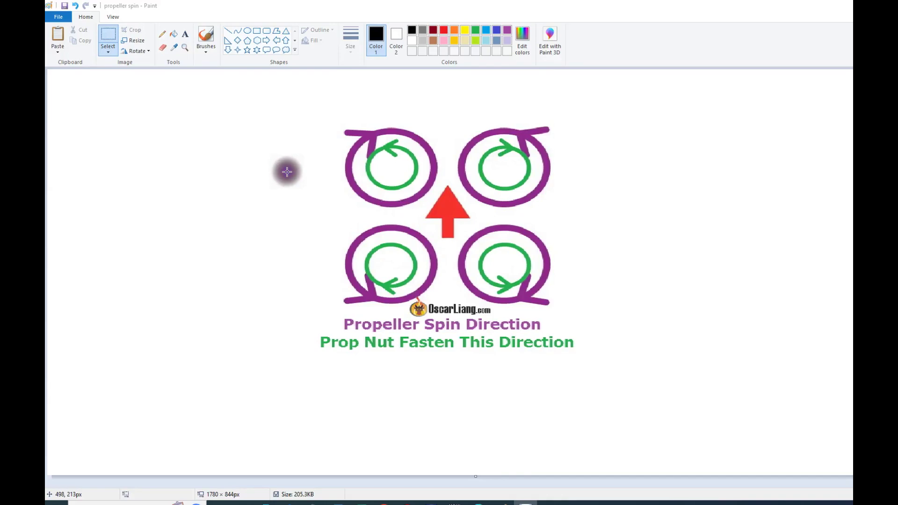